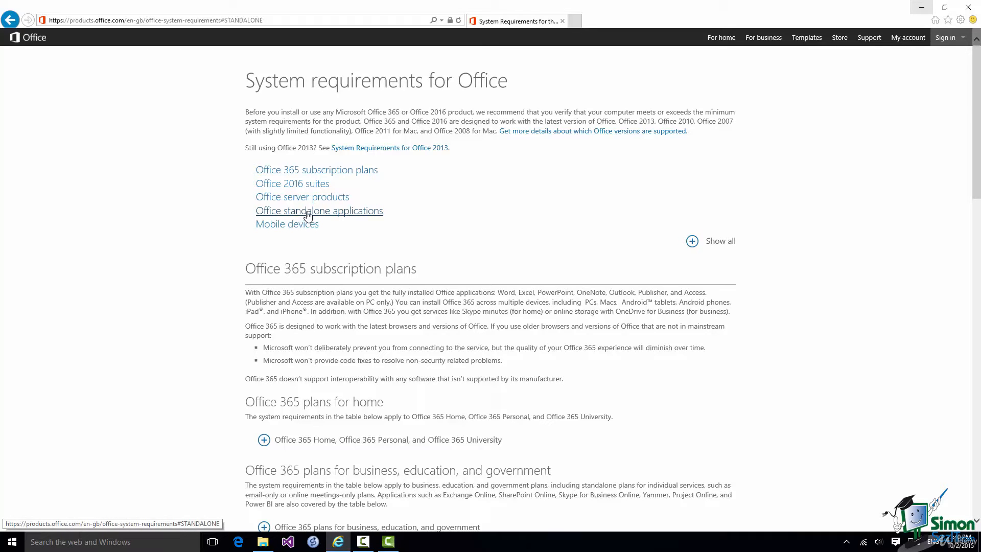
Jump to the standalone applications section, then to the Office 2016 suites section of the requirements page
left_click(308, 215)
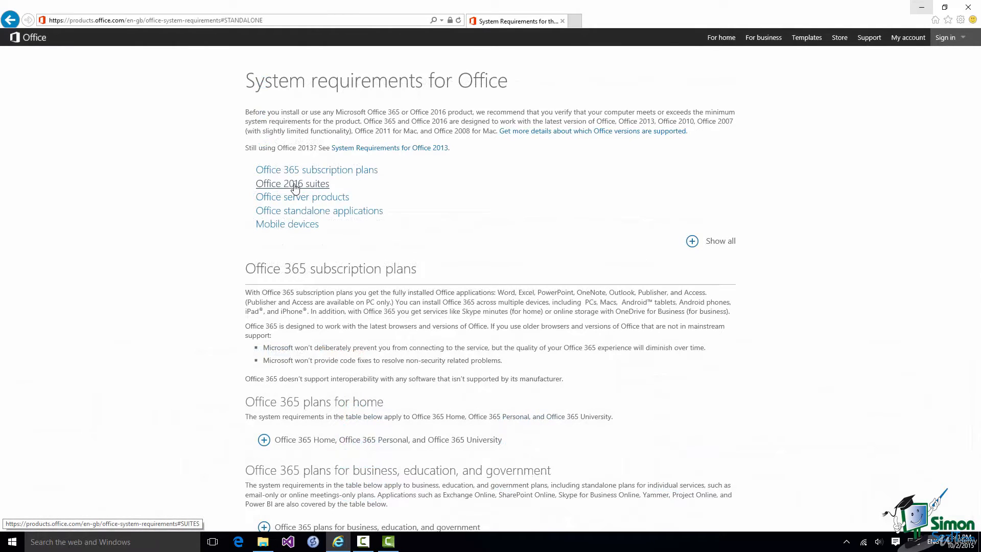
left_click(295, 187)
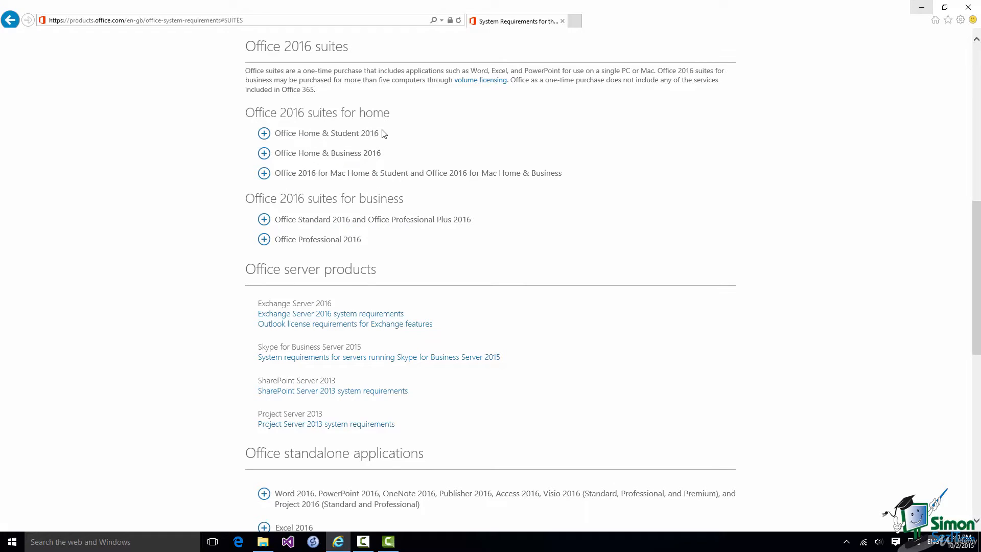
Expand the Office Home & Student 2016 system requirements
left_click(264, 134)
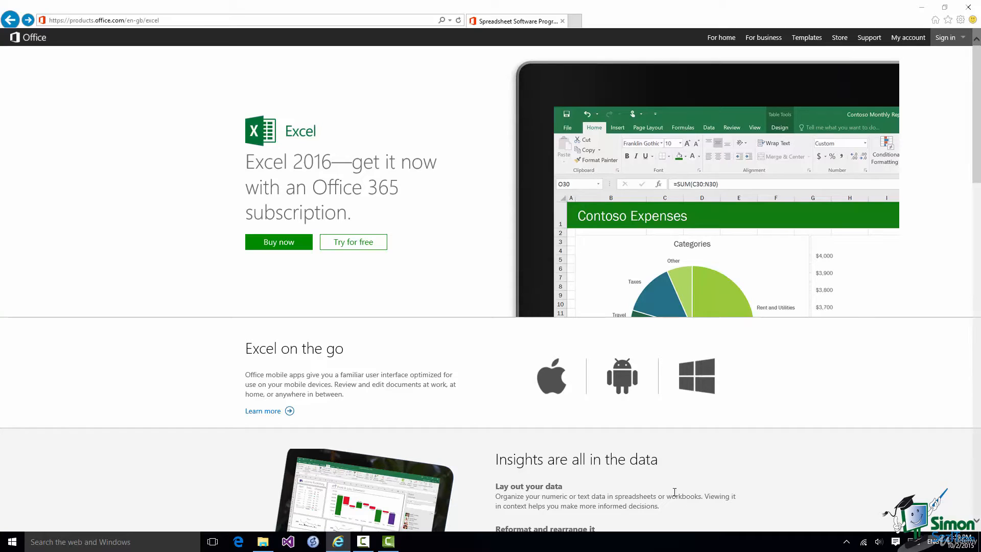
Open the Office 365 free trial offer for home users
left_click(353, 244)
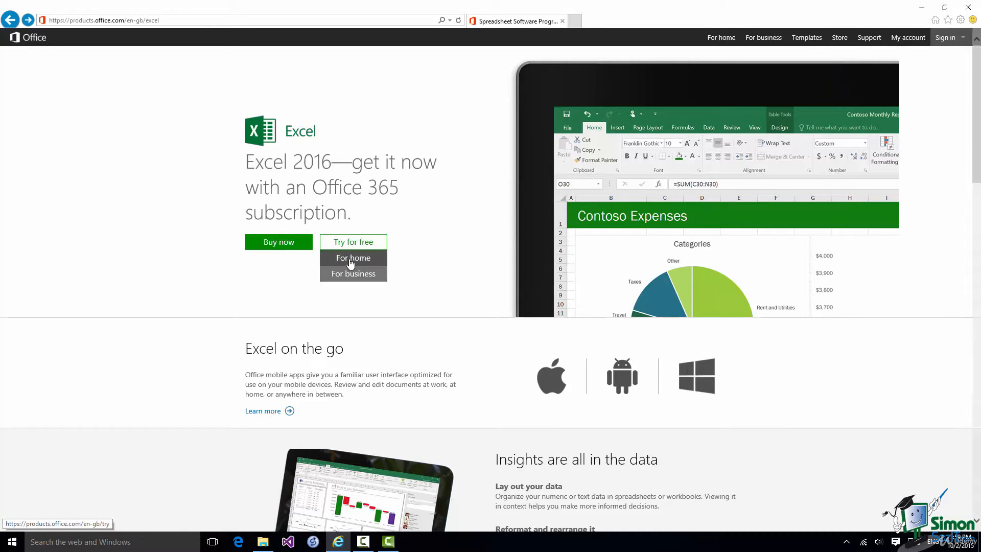
left_click(350, 262)
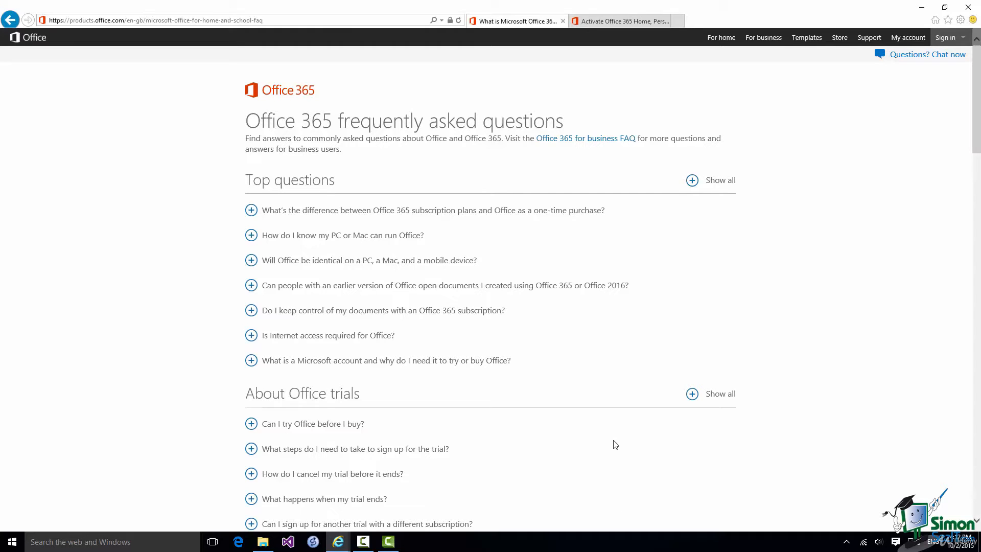
Scroll down the FAQ and expand the answer to 'How do I install Office?'
scroll(615, 445, "down", 4)
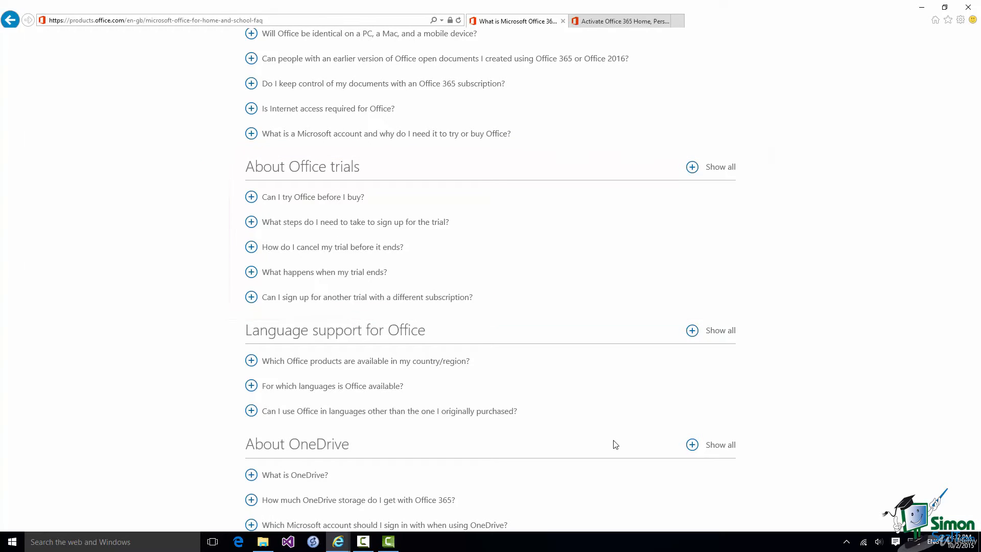
scroll(615, 445, "down", 15)
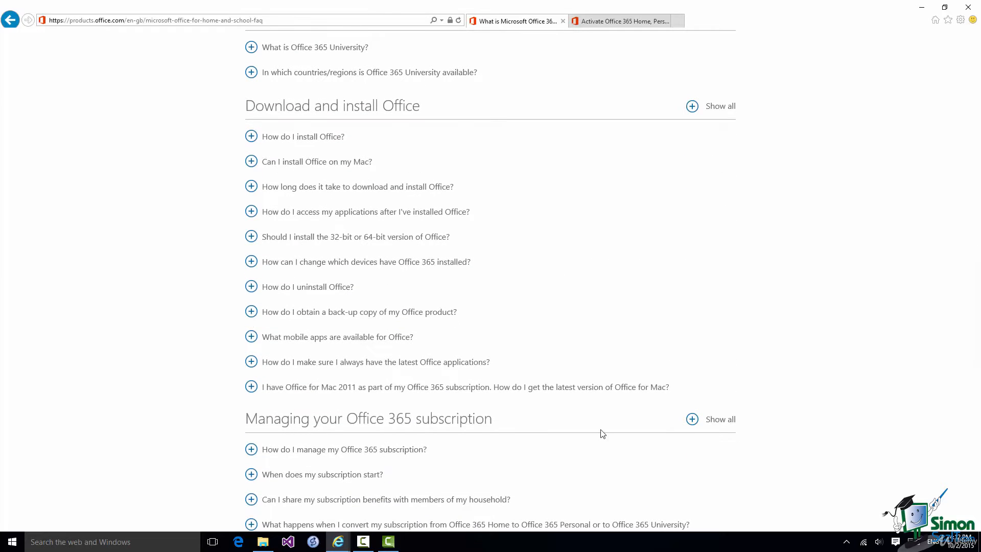
left_click(254, 140)
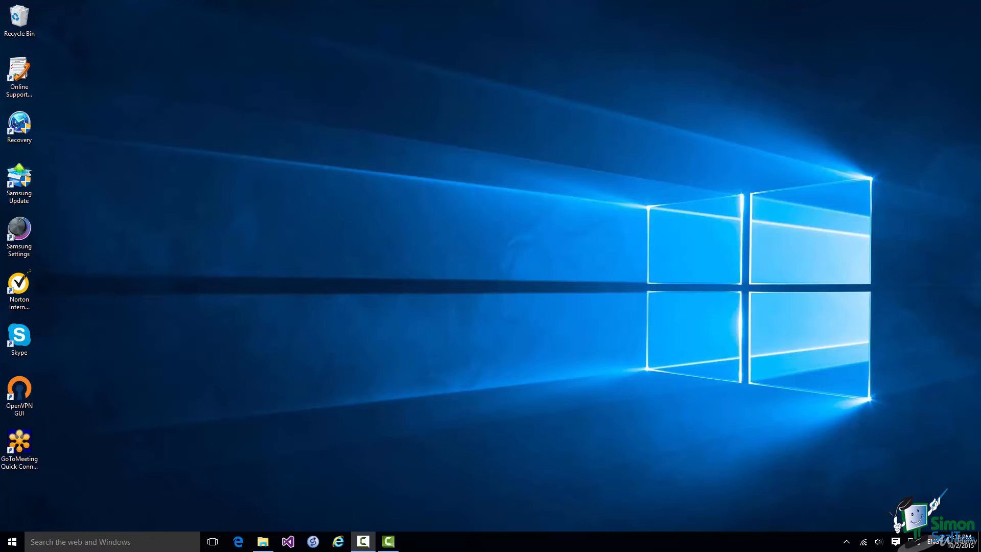
Search Windows for 'exc' and launch Excel 2016 from the results
left_click(119, 542)
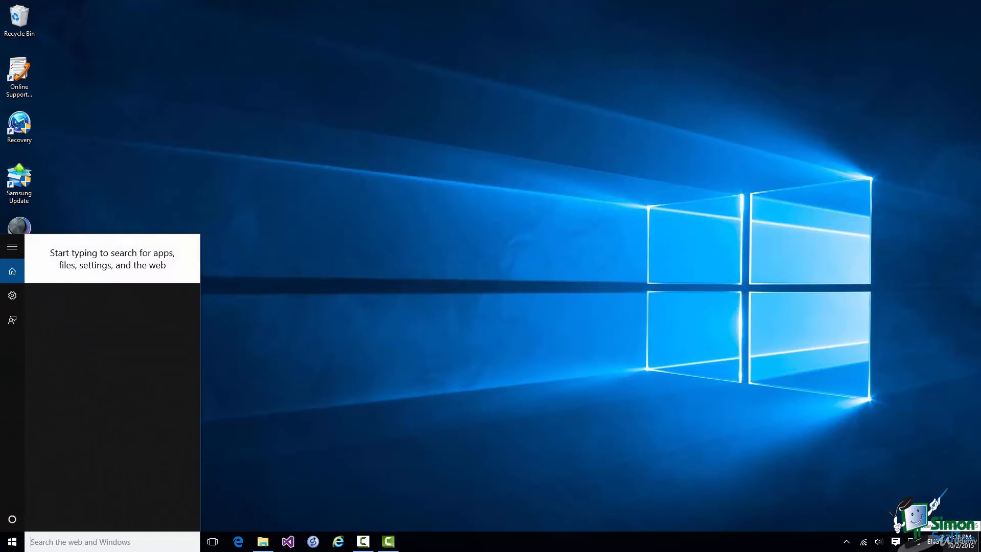
type("exc")
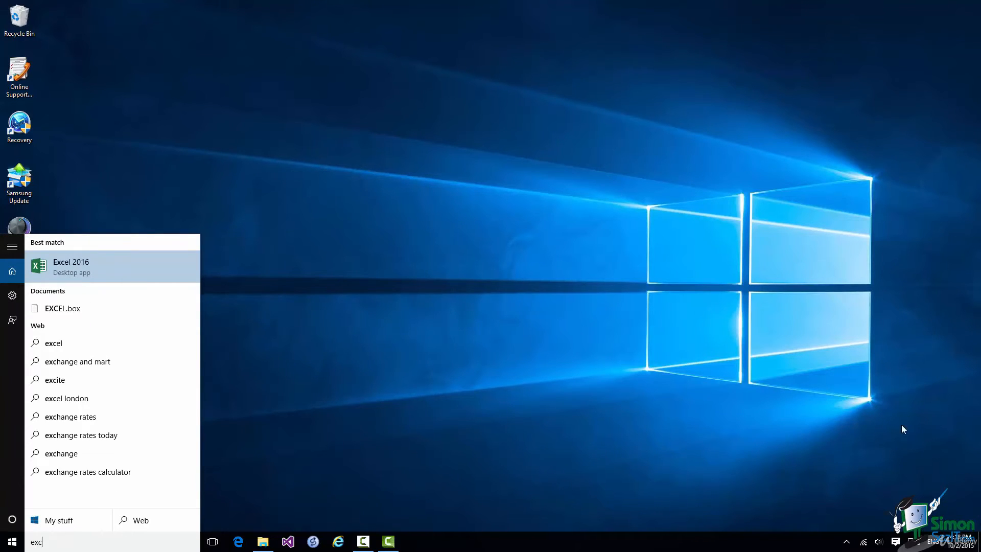
left_click(99, 264)
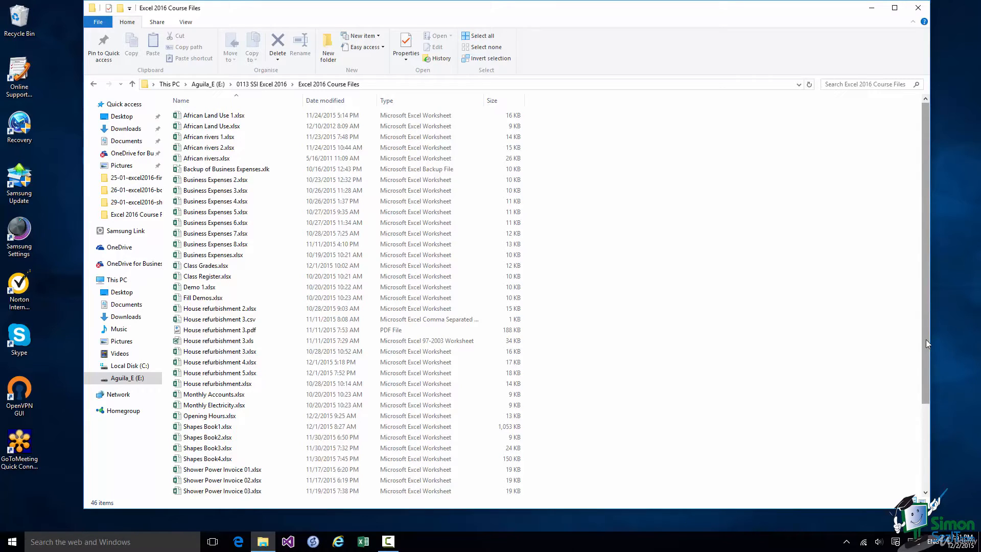
Scroll down and back up through the Excel 2016 Course Files list
left_click_drag(925, 339, 929, 439)
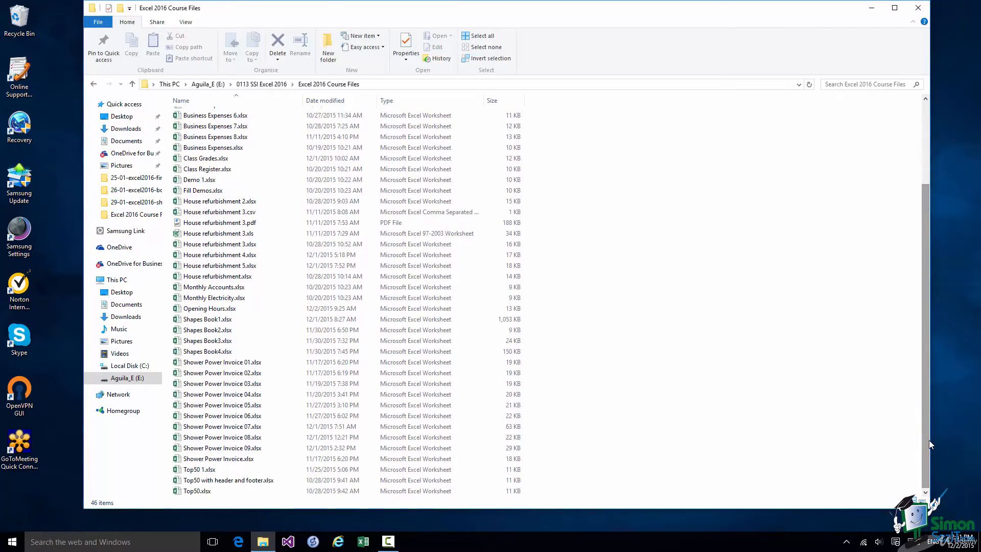
left_click_drag(929, 439, 924, 353)
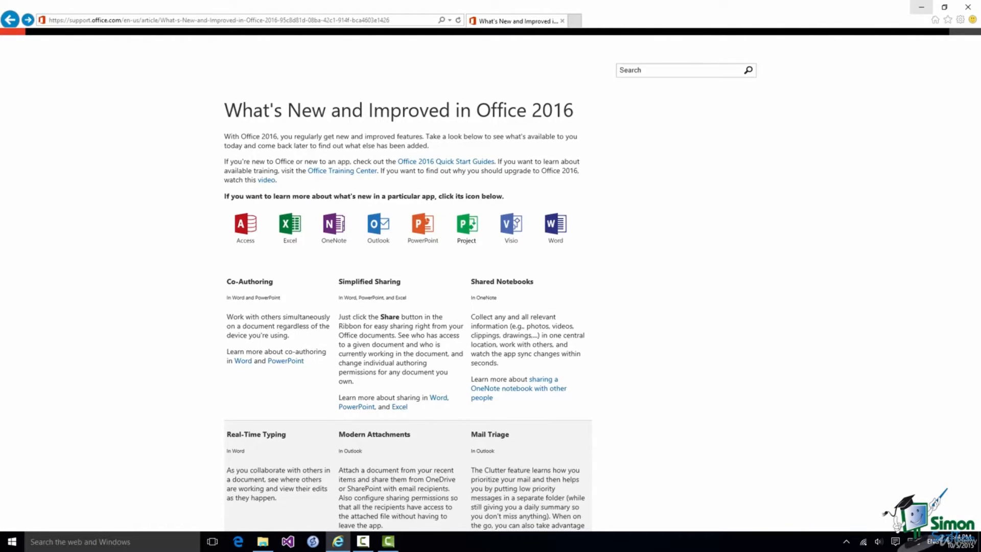
Open the What's new in Excel 2016 article and scroll down through its features
left_click(292, 228)
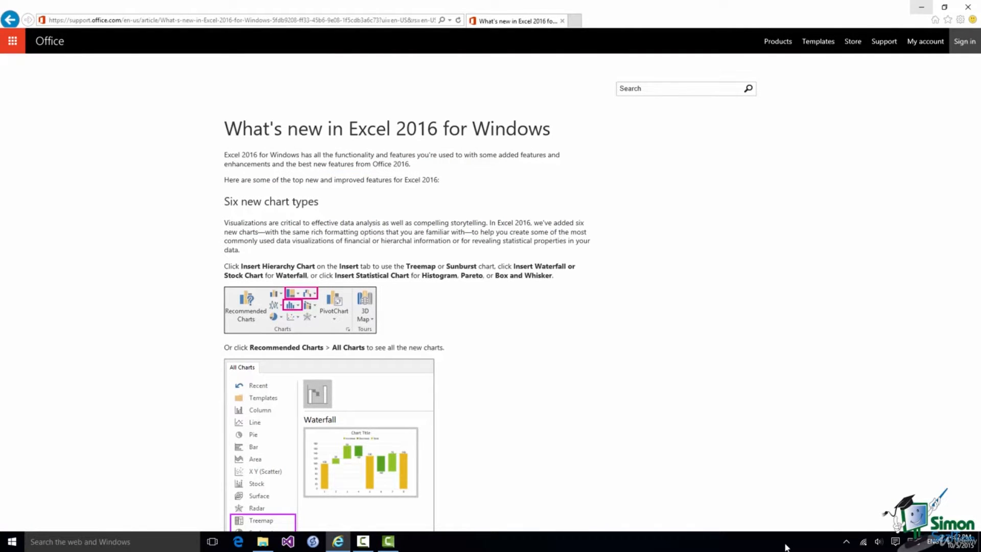
scroll(711, 463, "down", 5)
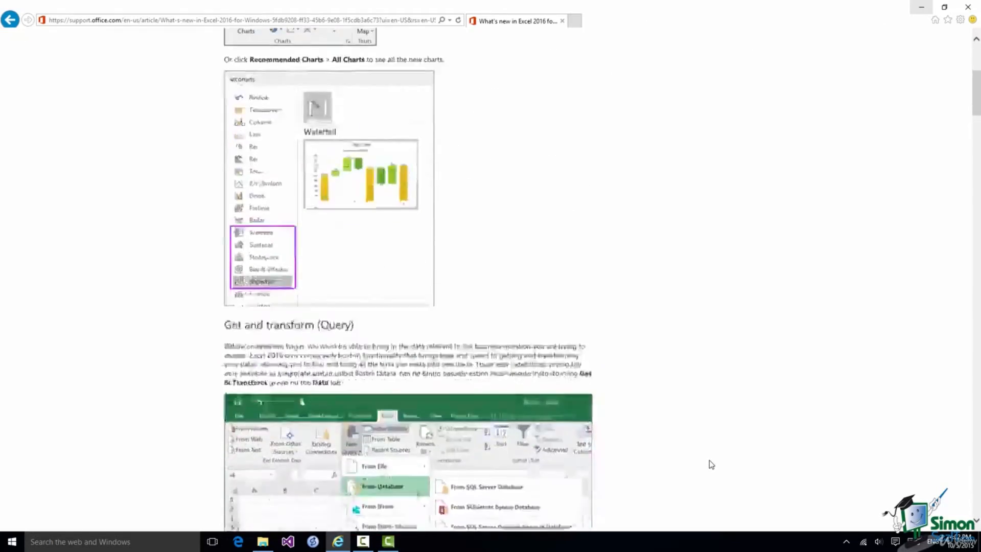
scroll(711, 463, "down", 8)
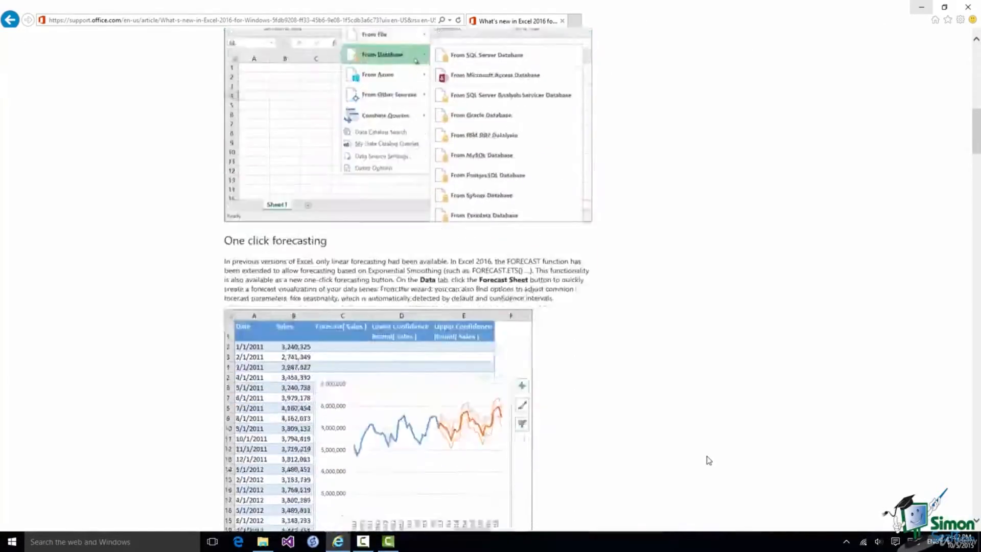
scroll(708, 460, "down", 15)
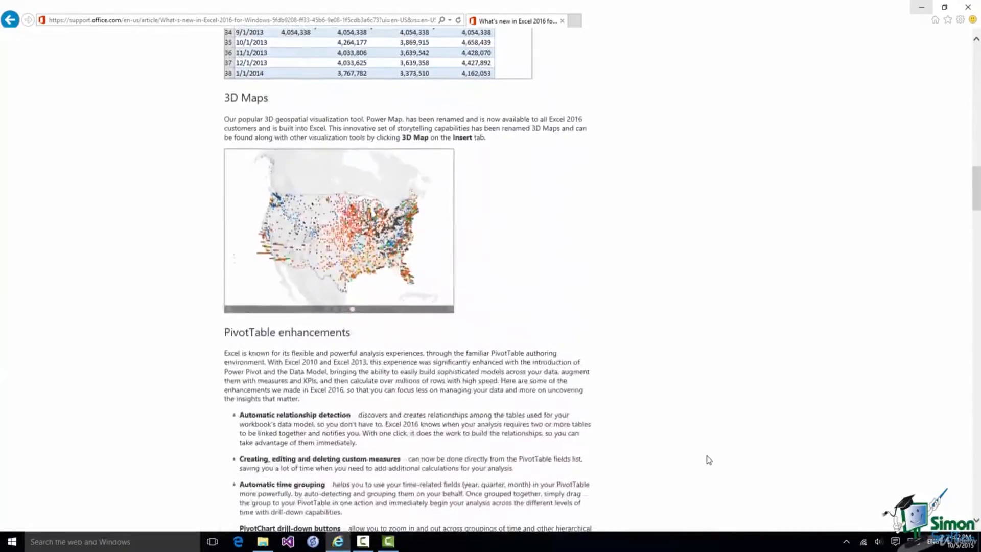
scroll(709, 460, "down", 13)
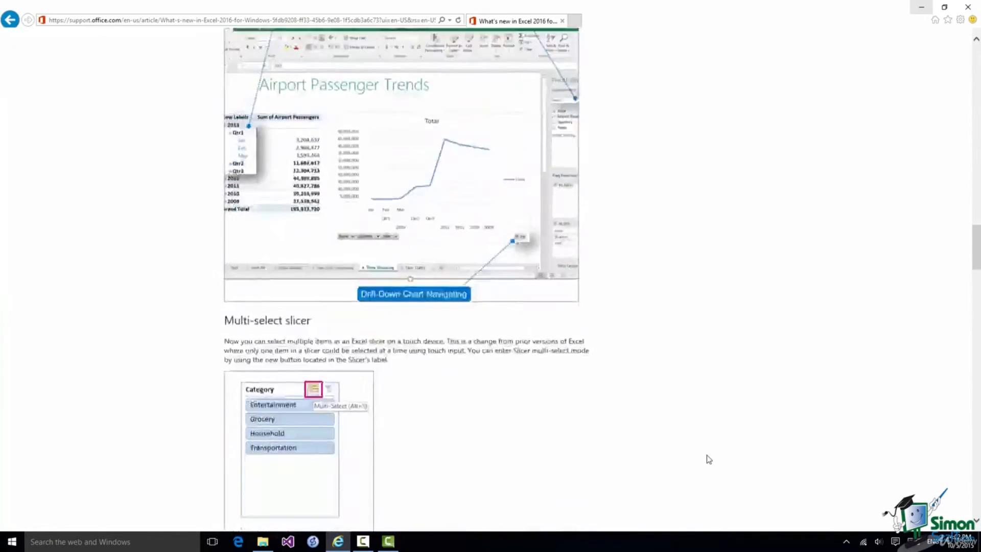
scroll(708, 459, "down", 15)
scroll(709, 459, "down", 6)
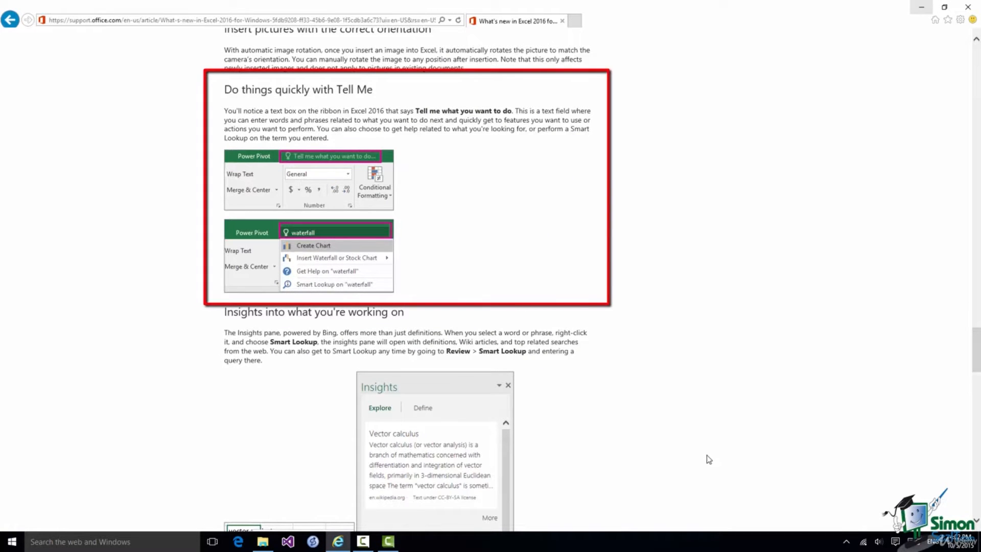
scroll(709, 459, "down", 3)
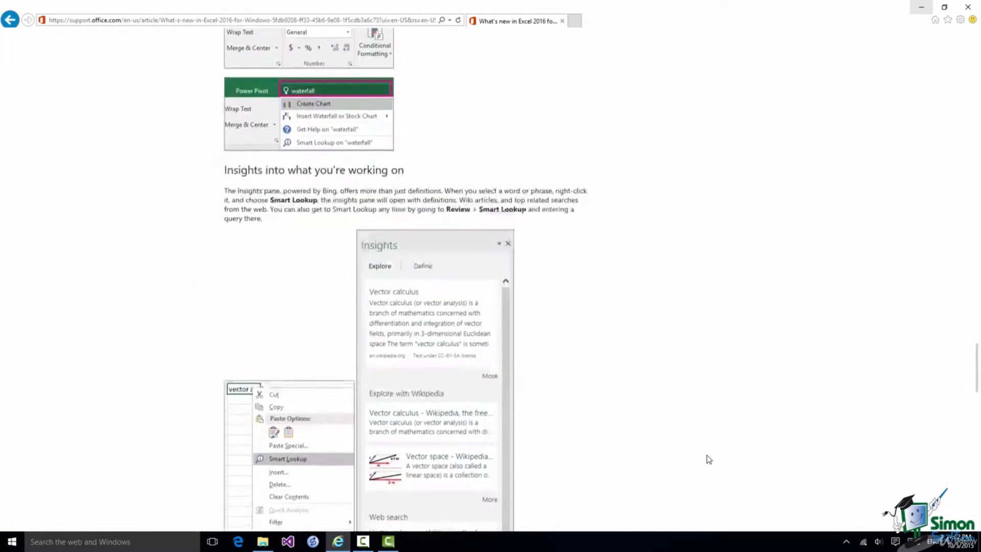
scroll(709, 459, "down", 2)
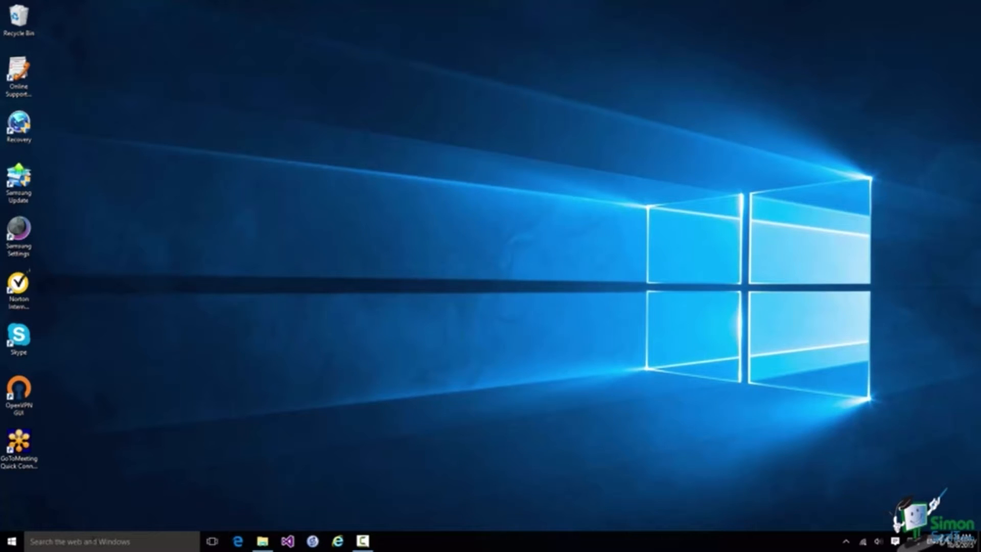
Search for 'ex' and pin the Excel 2016 result to the taskbar
left_click(92, 541)
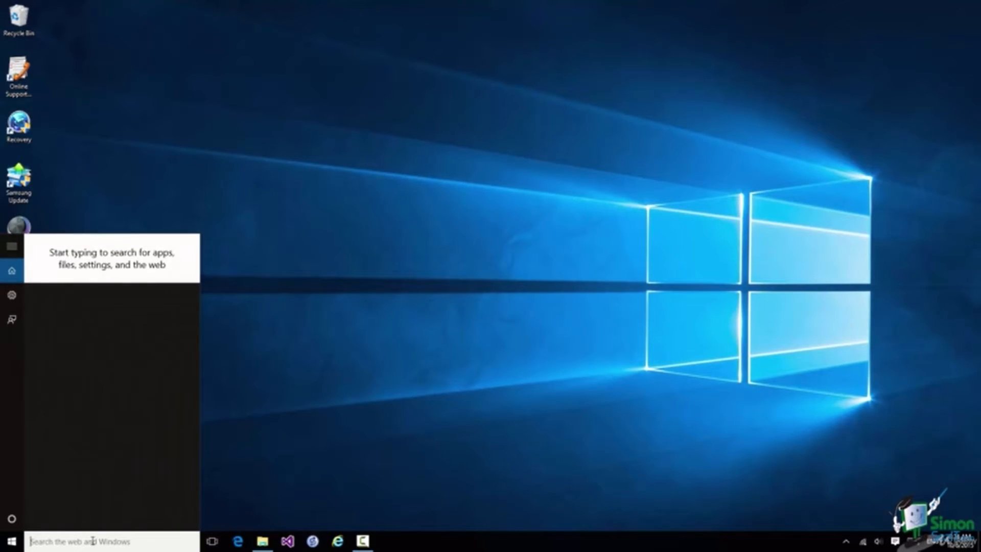
type("ex")
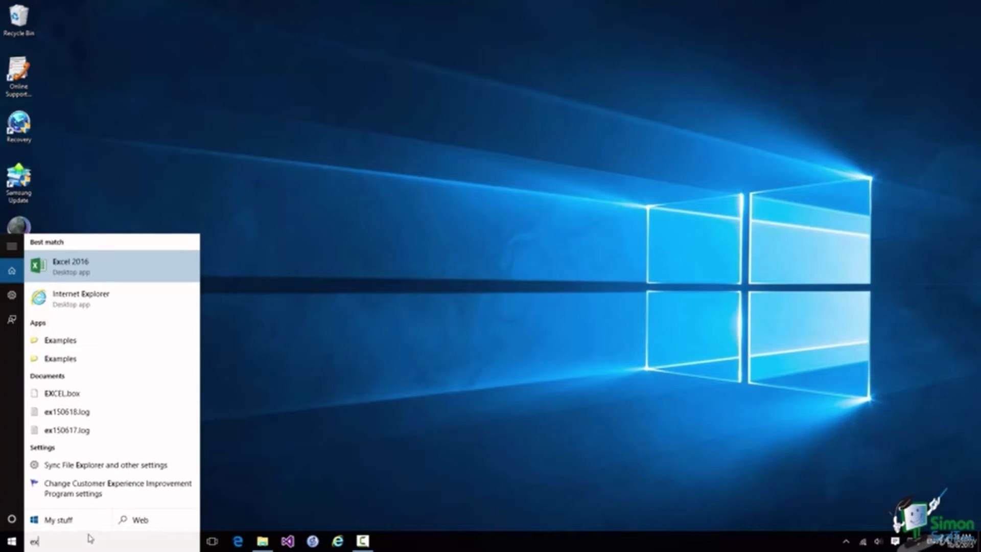
right_click(123, 268)
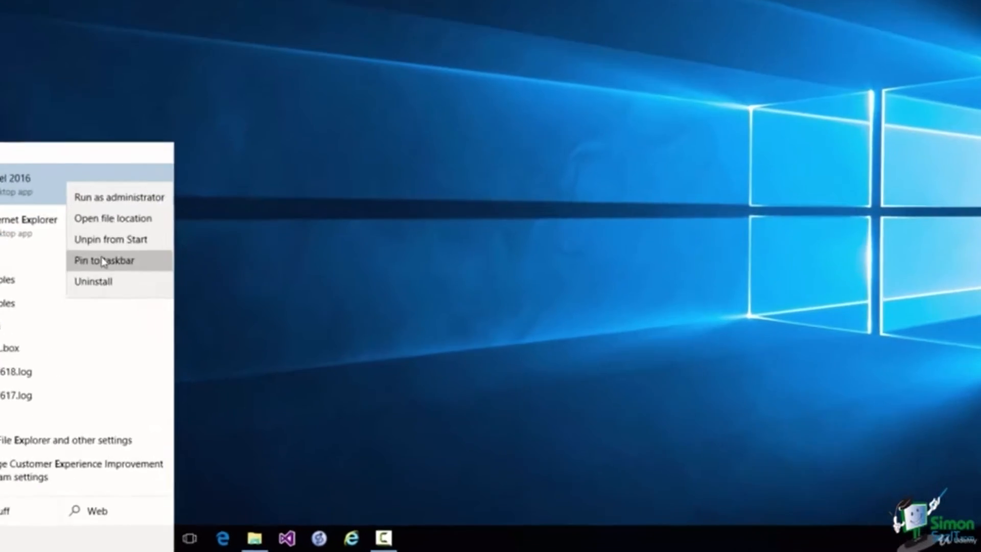
left_click(145, 326)
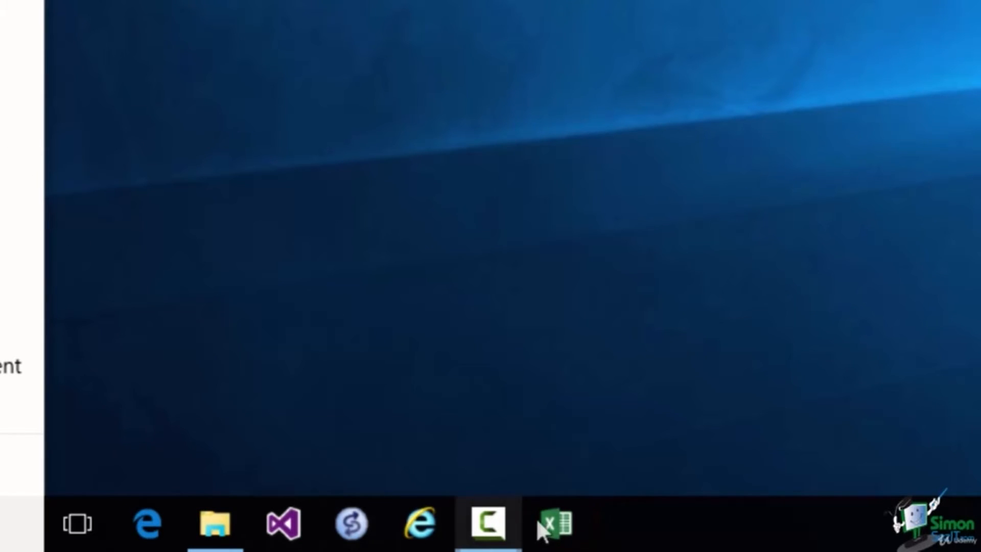
Launch Excel 2016 from its pinned taskbar icon
left_click(554, 520)
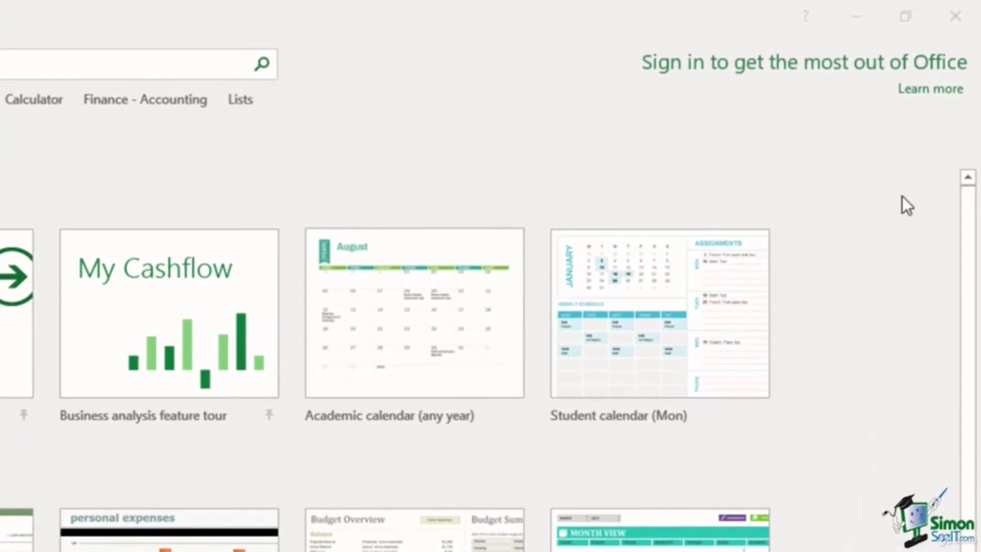
Open the Sign in to Office help article via Learn more and scroll through it
left_click(927, 91)
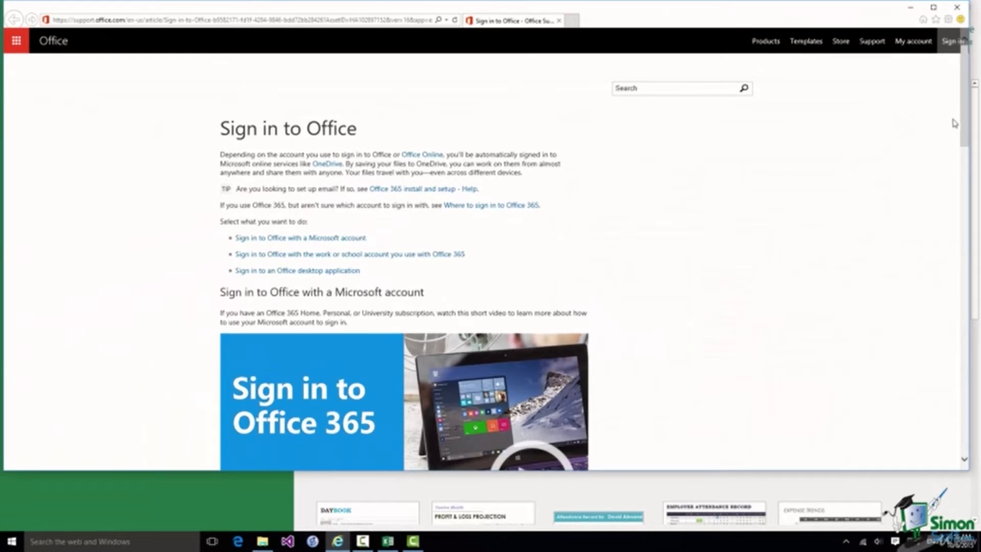
left_click_drag(966, 110, 974, 378)
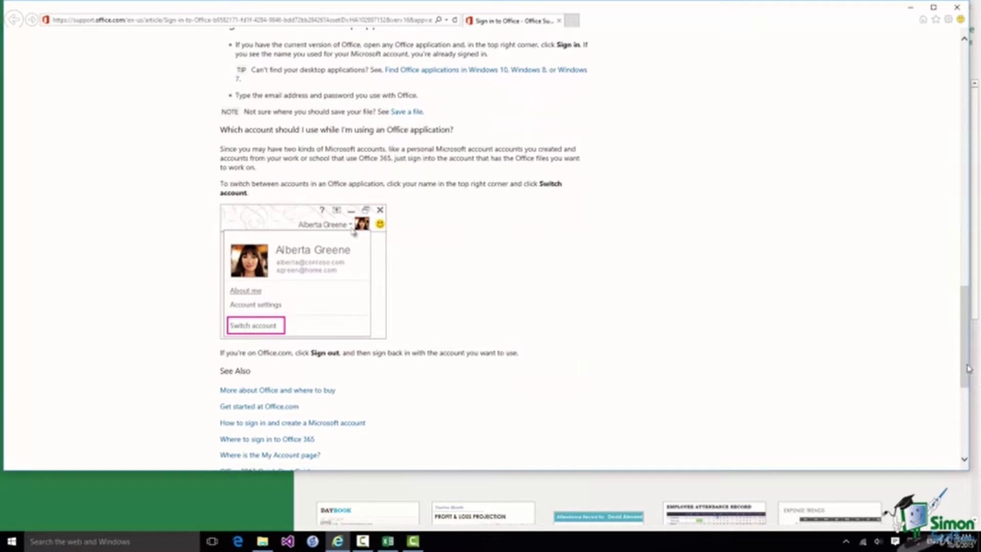
left_click_drag(964, 367, 964, 120)
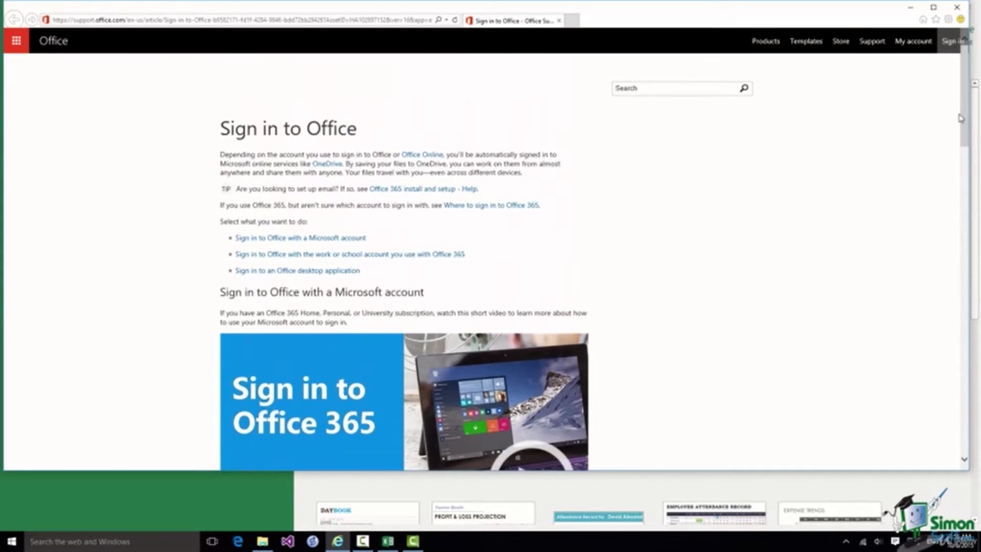
Close the support article, start signing in, and enter the work account e-mail address
left_click(957, 8)
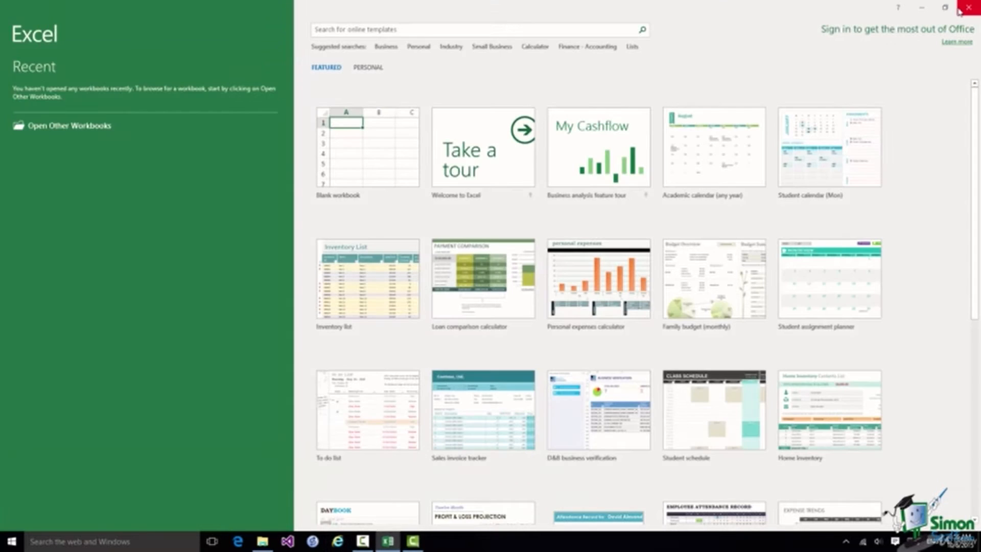
left_click(910, 35)
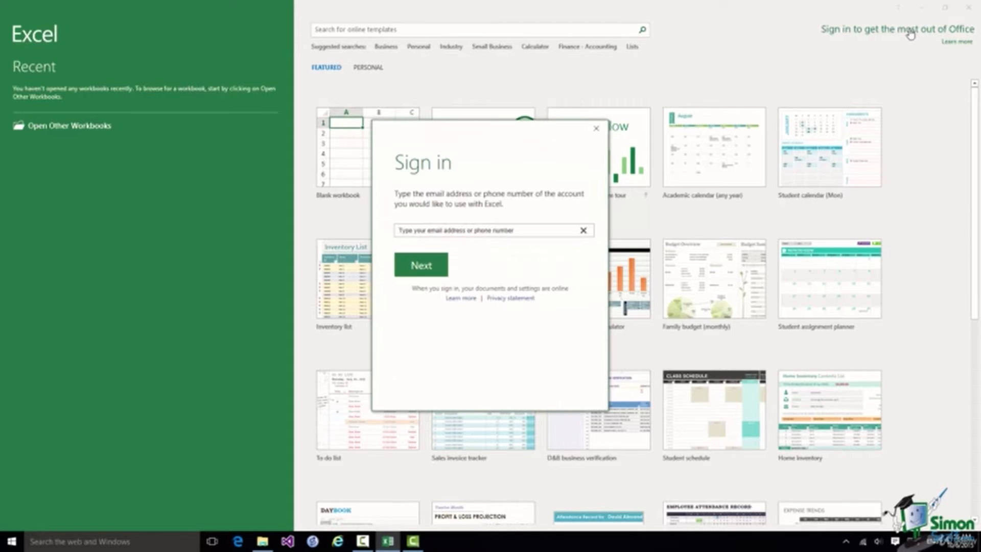
Continue to the Office 365 password page, enter the account password, and sign in
left_click(420, 261)
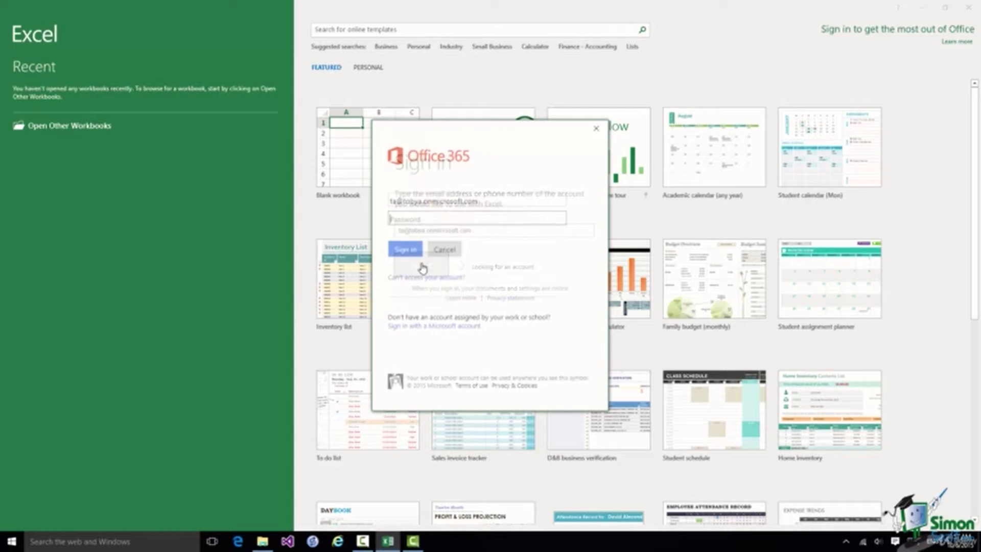
type("•••••••••••")
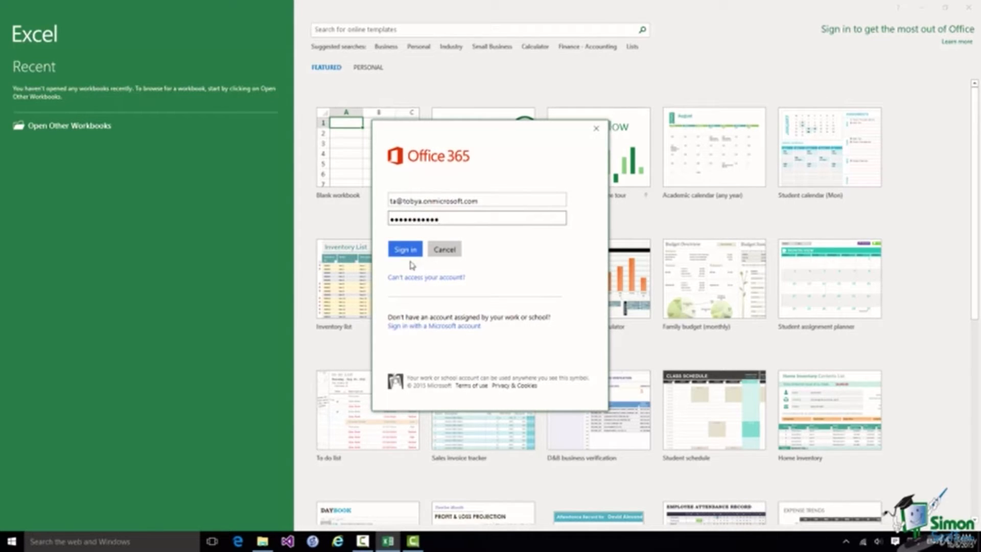
left_click(403, 254)
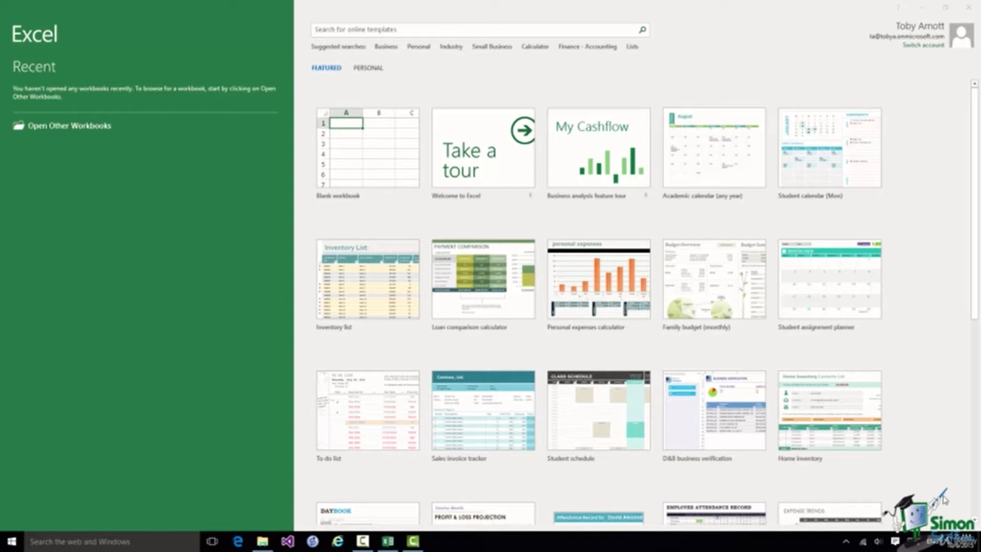
Create a new blank workbook, Book1, from the Excel start screen
left_click(379, 164)
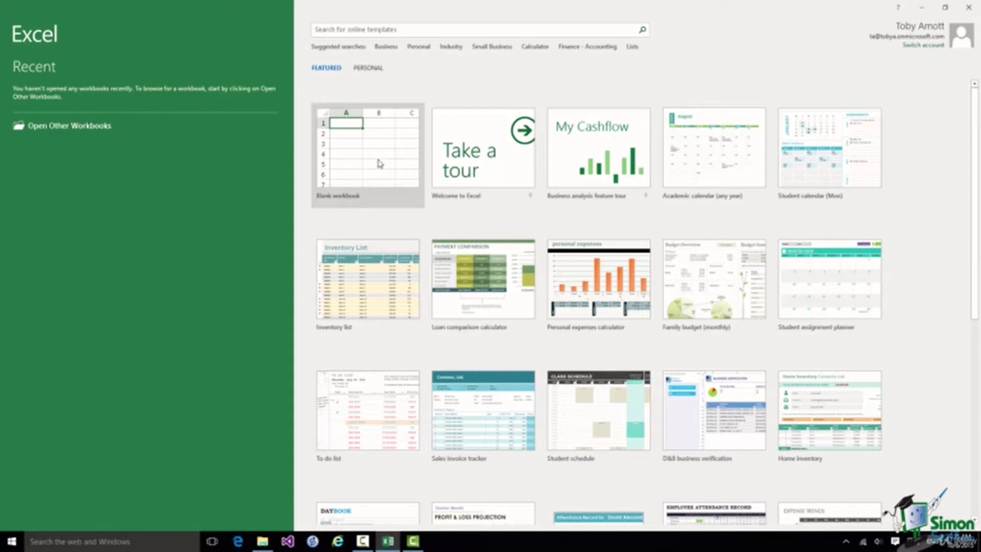
left_click(380, 164)
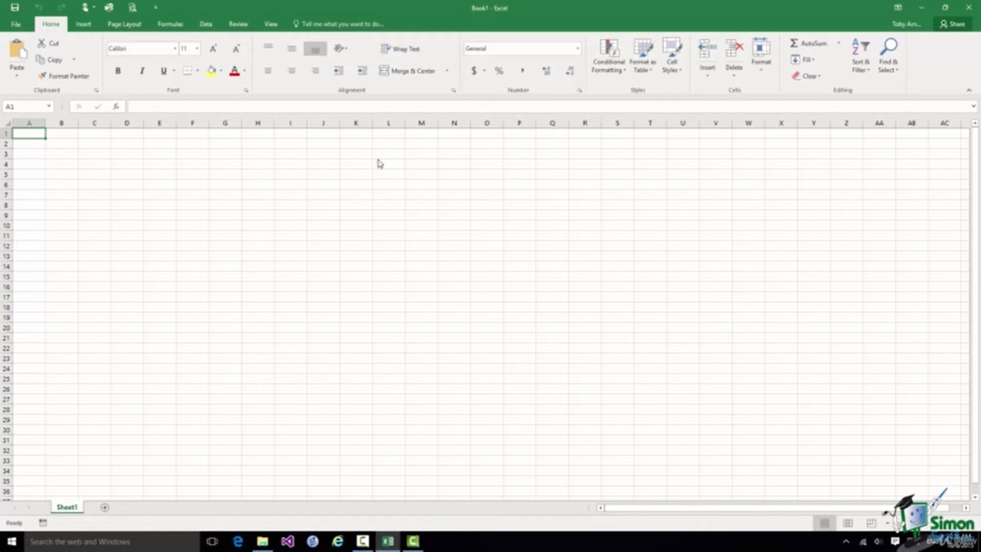
Switch Touch/Mouse Mode on the Quick Access Toolbar to Mouse spacing
left_click(95, 8)
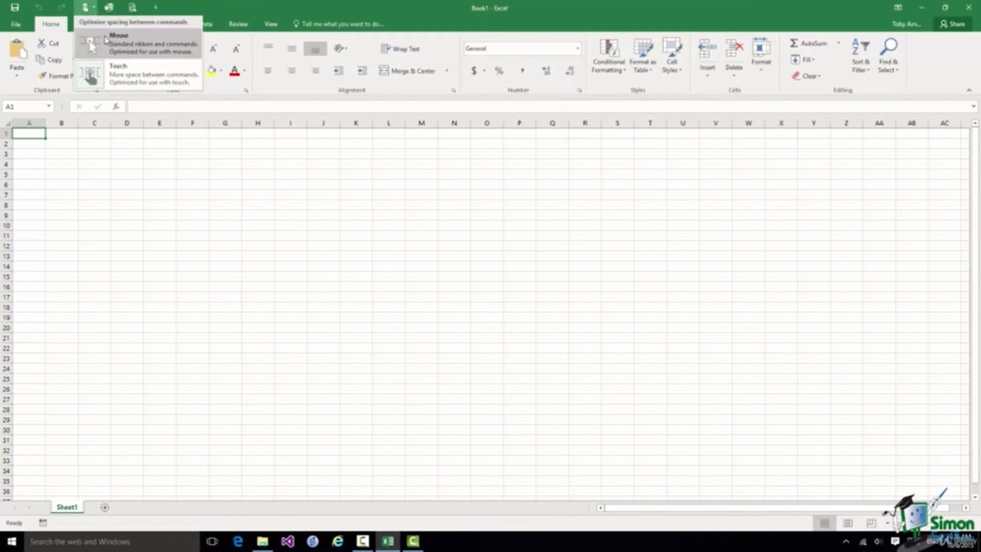
left_click(109, 45)
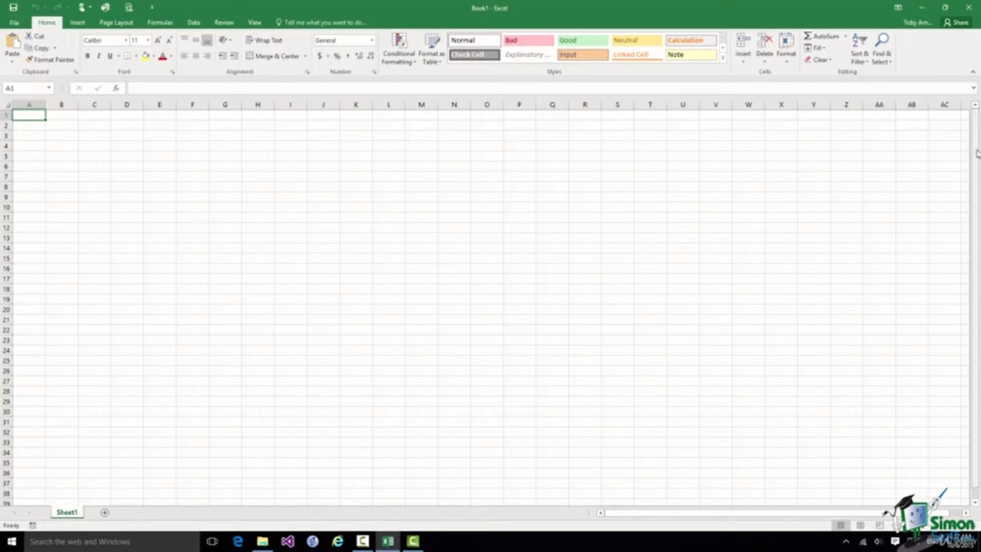
left_click_drag(977, 153, 964, 215)
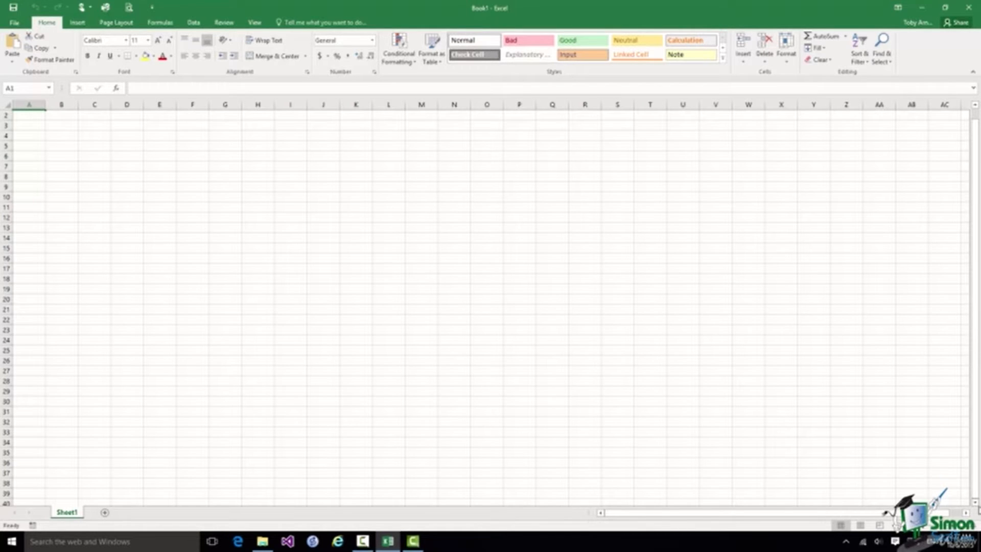
scroll(491, 306, "down", 7)
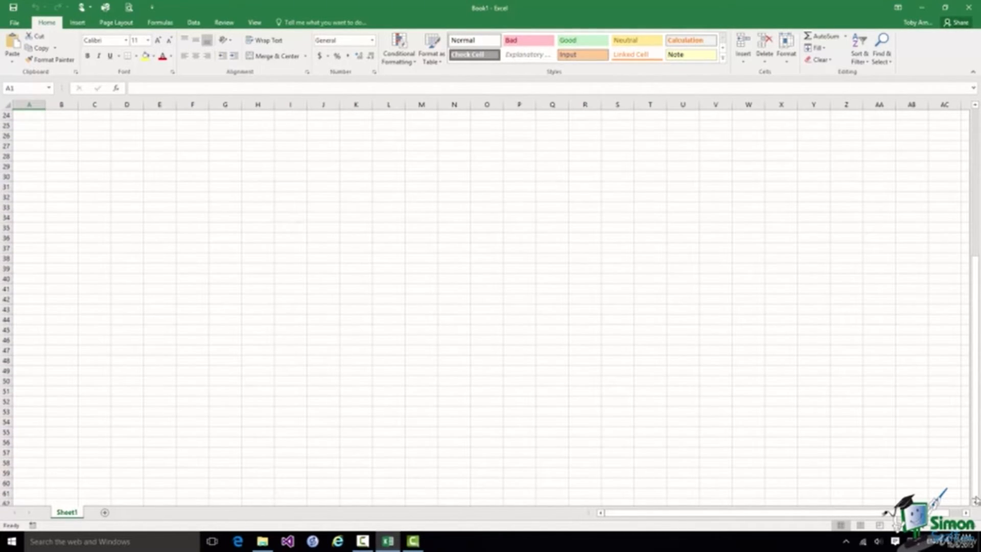
left_click_drag(977, 475, 977, 286)
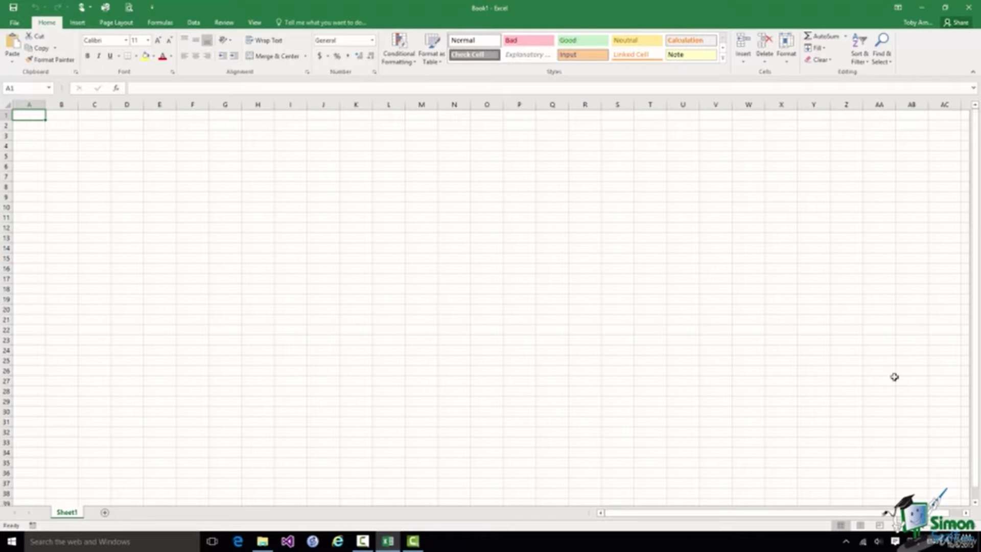
left_click(965, 513)
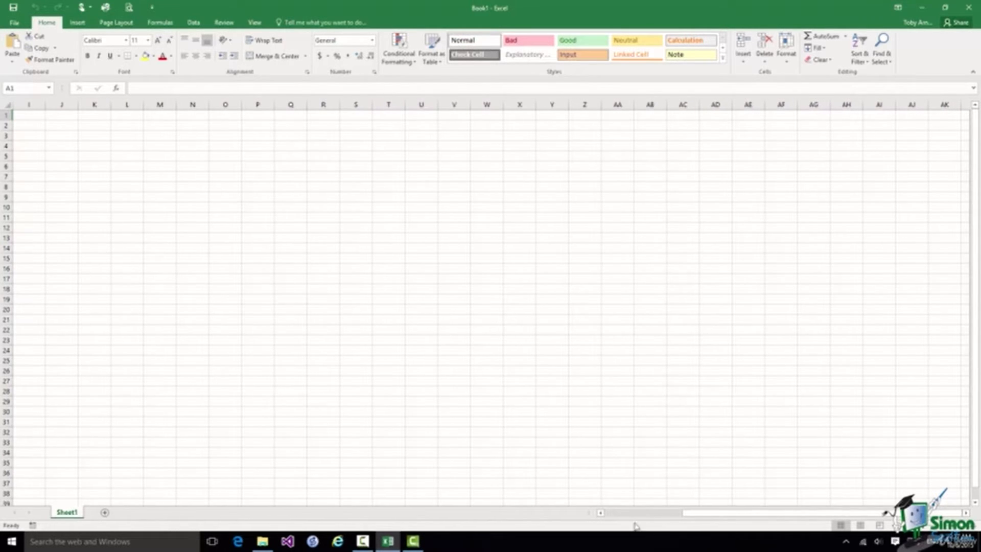
left_click(601, 513)
left_click(601, 513)
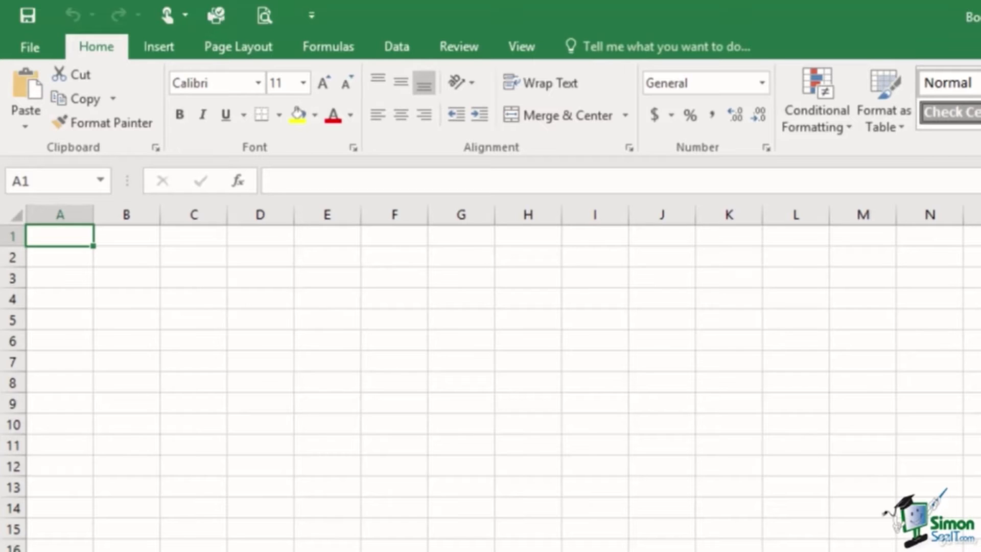
left_click(802, 323)
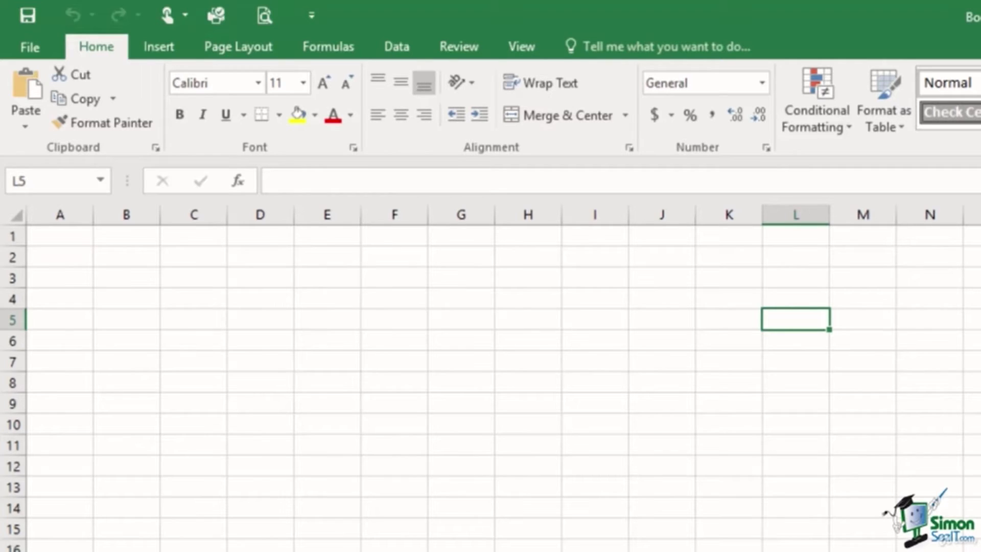
left_click(445, 359)
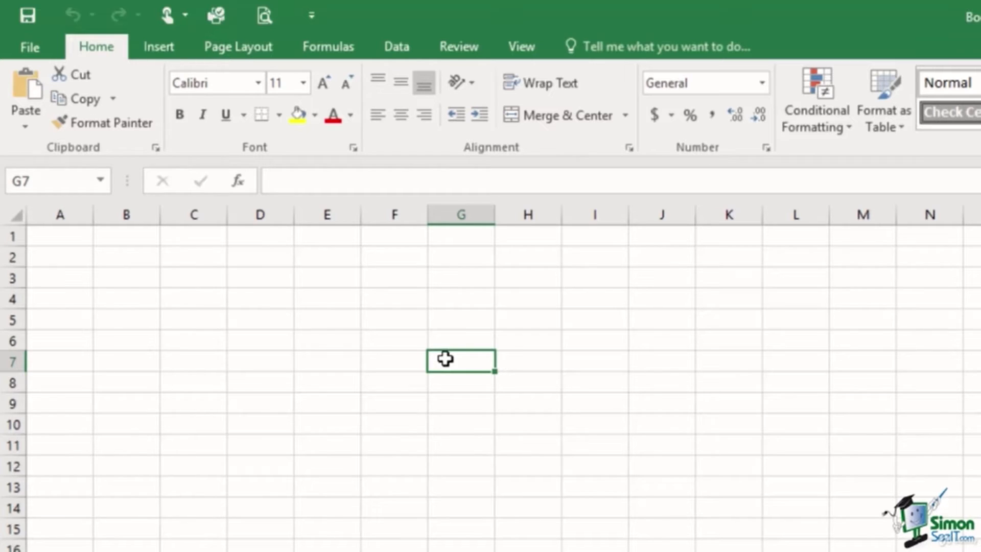
Enter 23 in G7, 19 in H7 and 62 in I7
type("23")
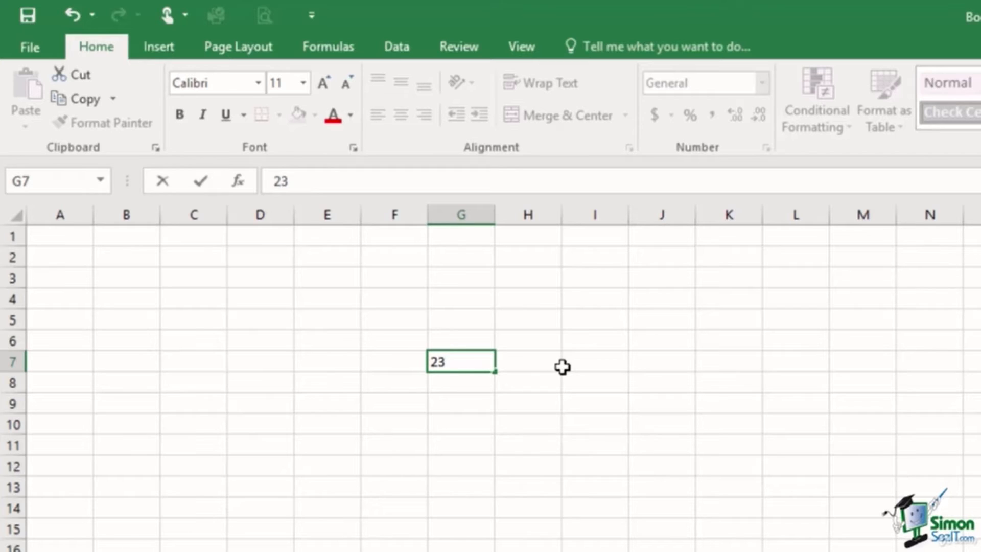
left_click(515, 362)
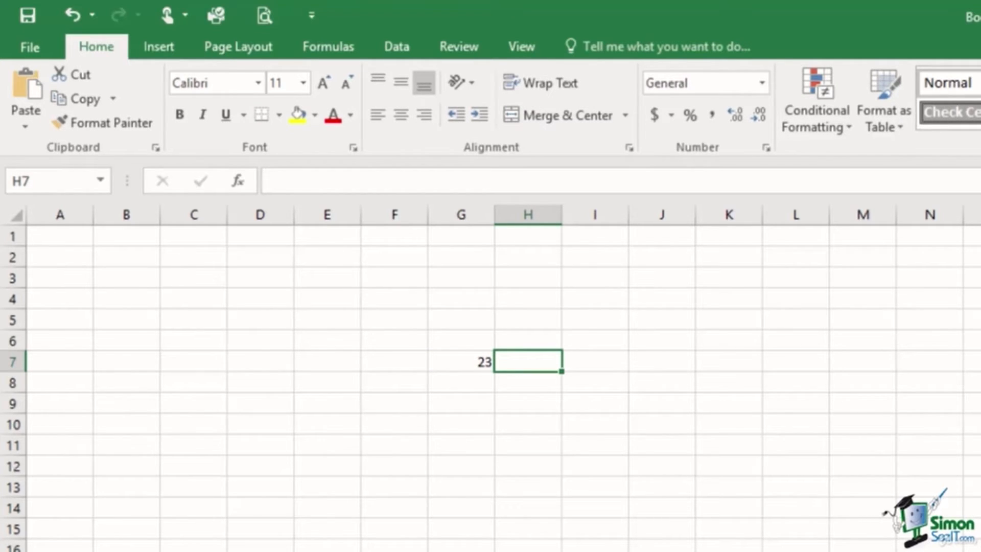
type("19")
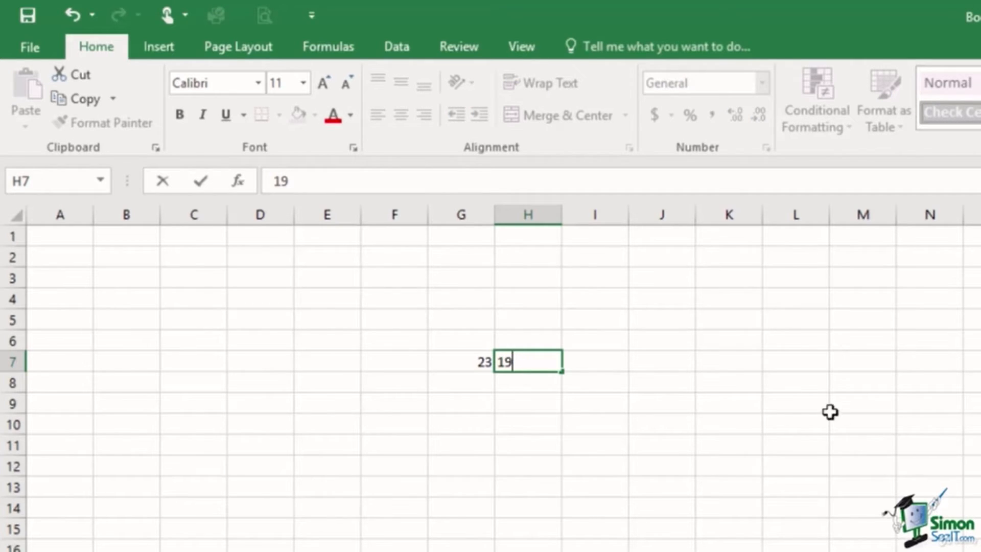
left_click(594, 359)
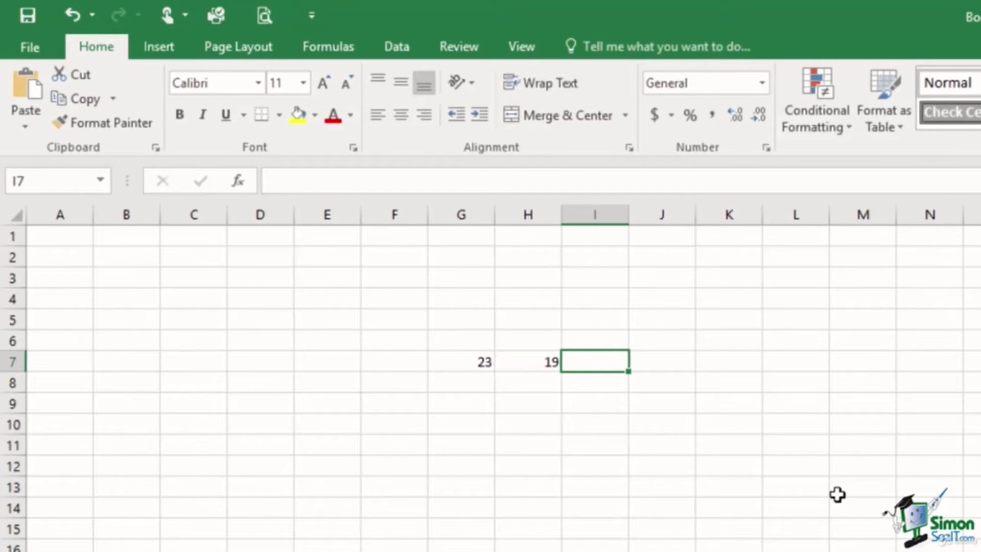
type("62")
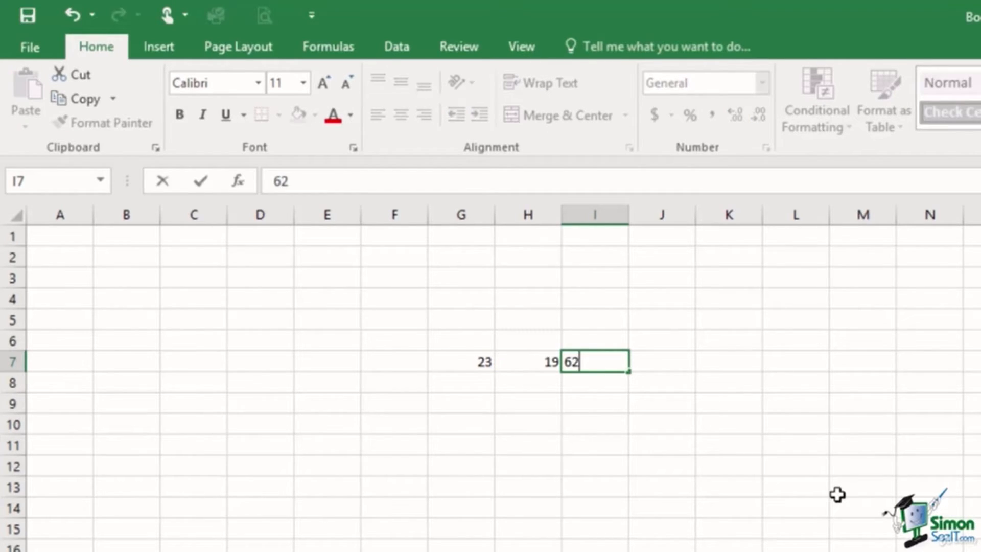
left_click(660, 364)
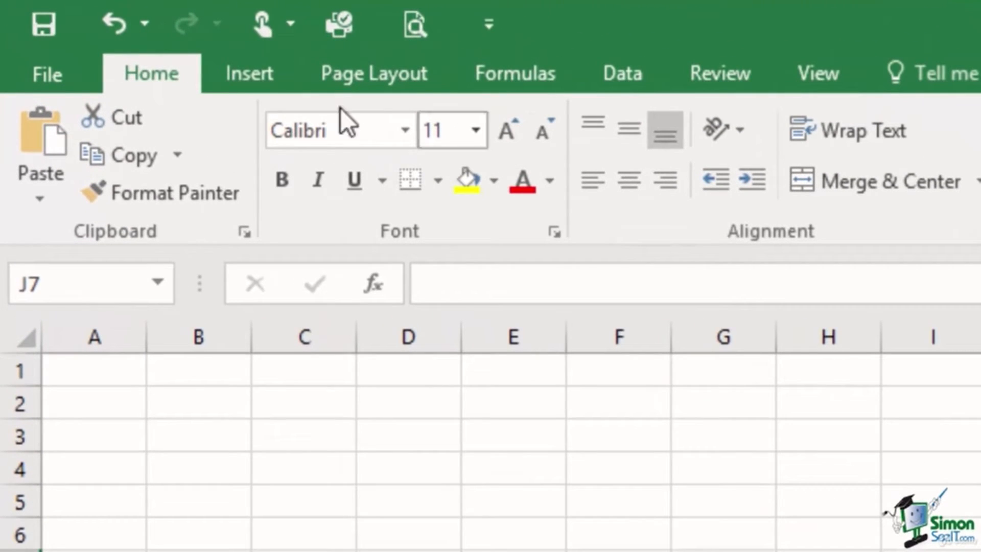
Go to the Save As page in the File backstage for Book1
left_click(38, 74)
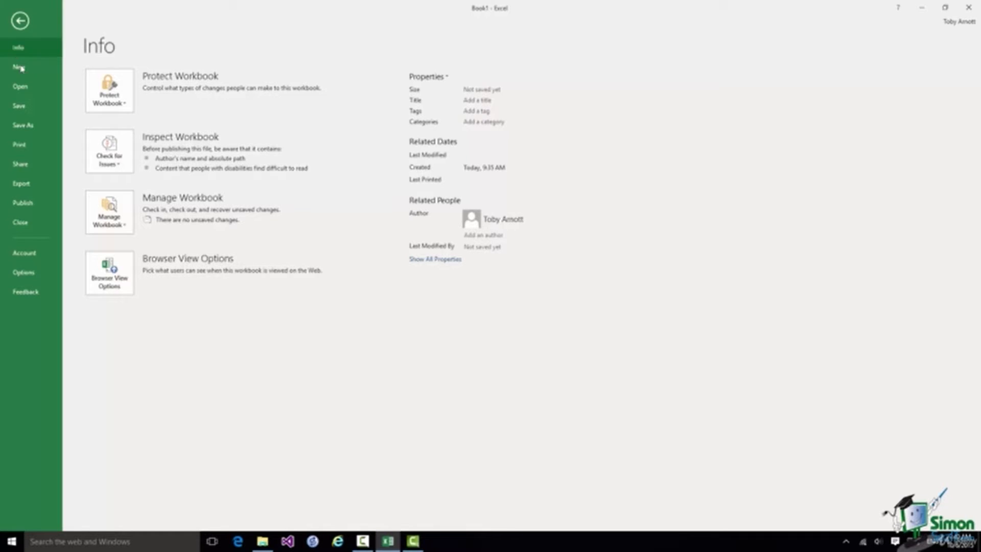
left_click(23, 125)
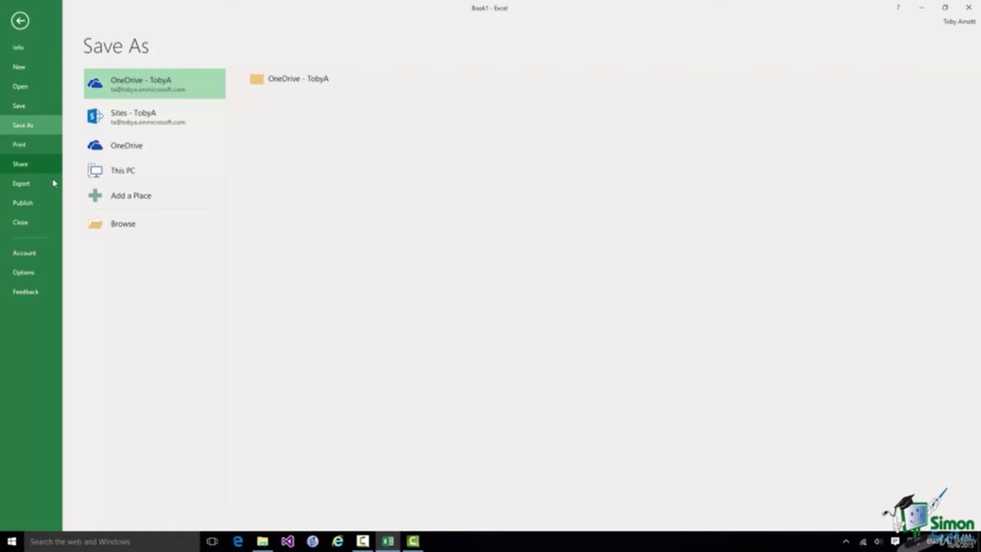
Compare the Sites and OneDrive save locations, then choose This PC
left_click(133, 117)
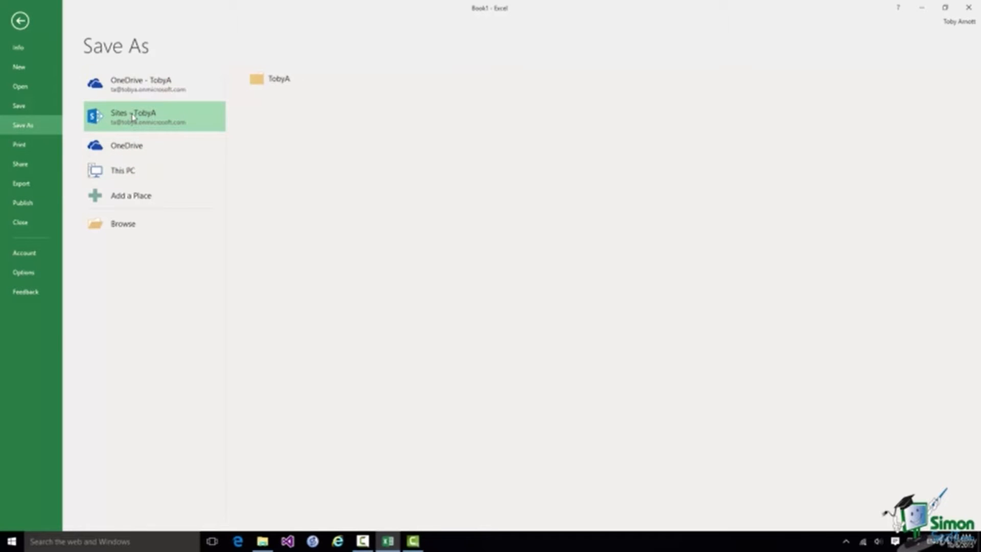
left_click(132, 148)
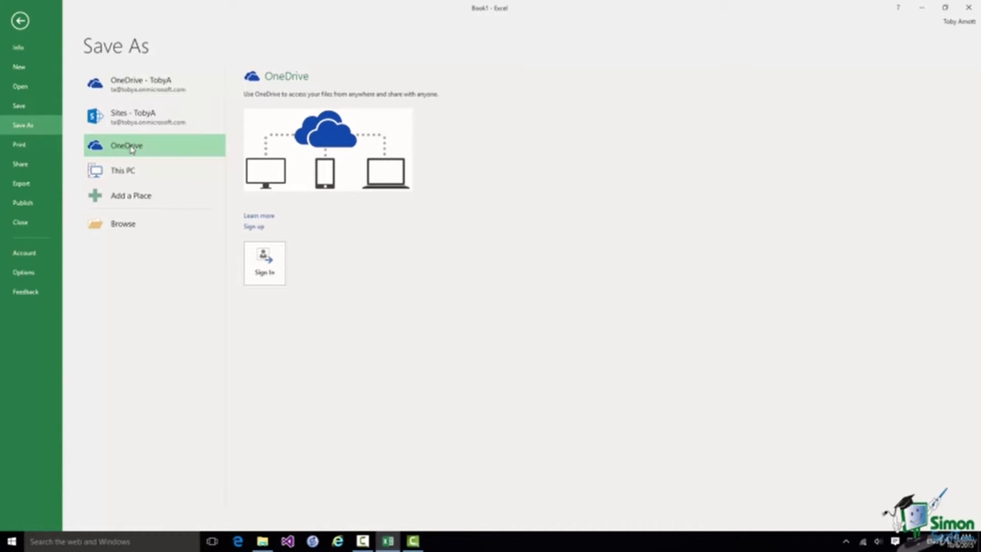
left_click(126, 176)
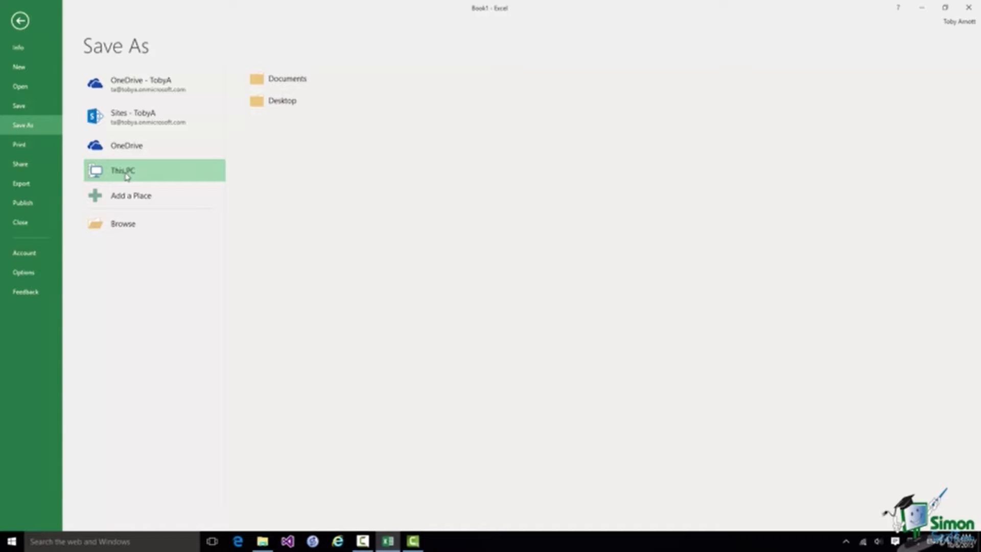
Save the workbook as Demo 1.xlsx in the Excel 2016 Course Files folder via Browse
left_click(124, 227)
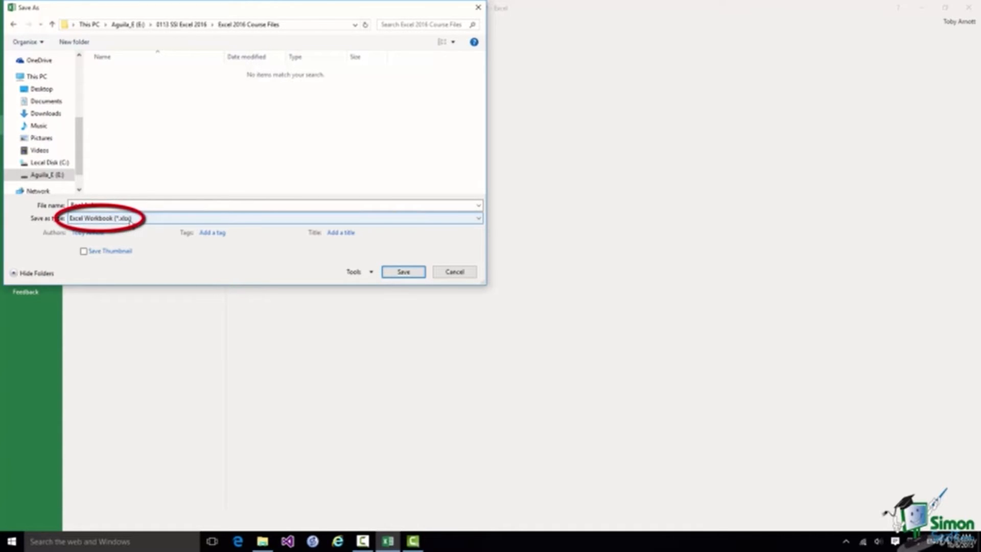
double_click(87, 204)
left_click(86, 204)
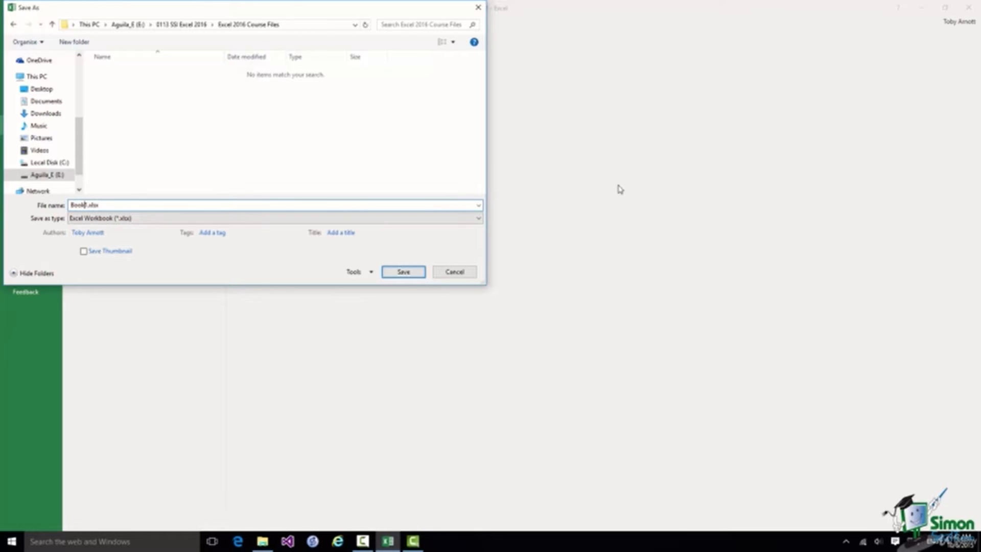
key("BackSpace")
key("BackSpace")
key("BackSpace")
key("BackSpace")
key("BackSpace")
type("Demo")
left_click(403, 272)
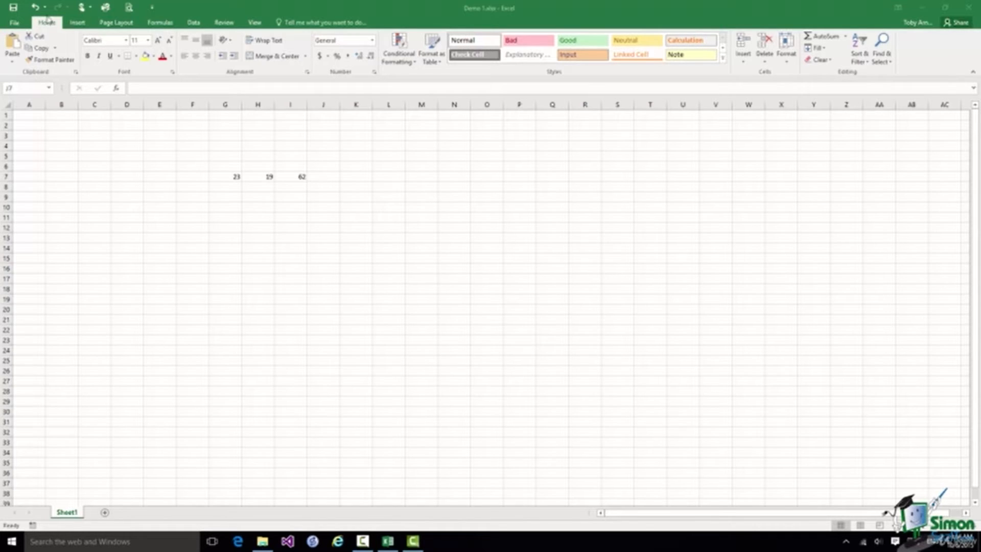
Close the Demo 1 workbook from the File backstage
left_click(17, 25)
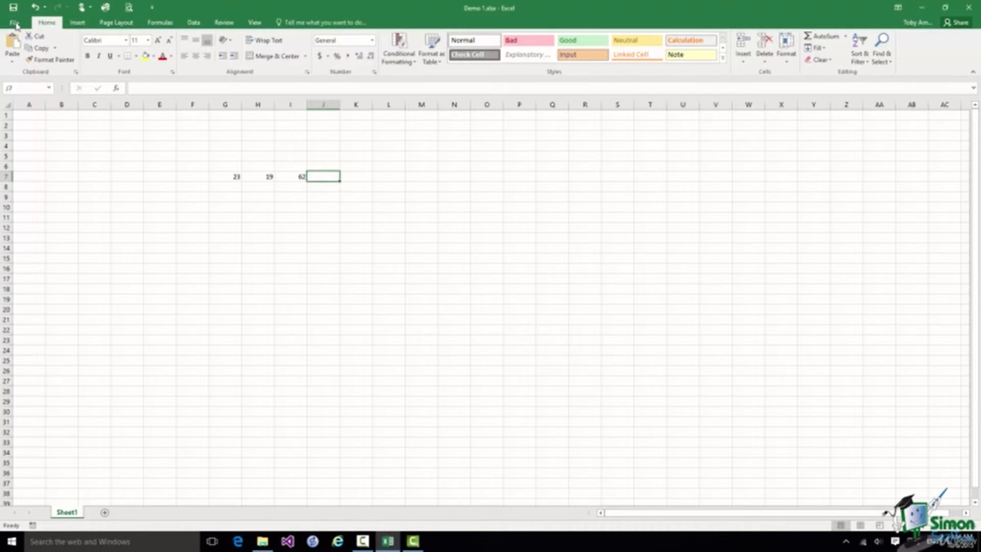
left_click(15, 23)
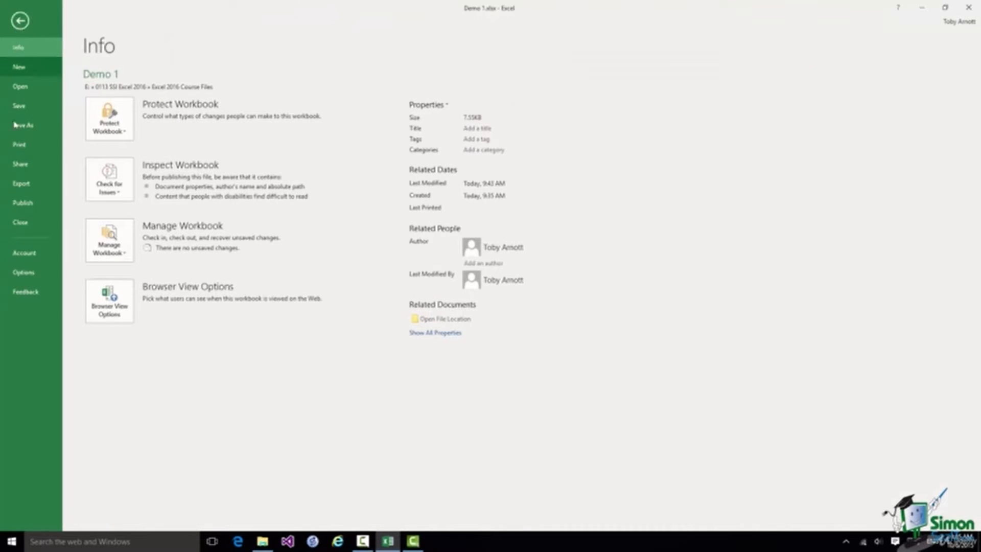
left_click(20, 223)
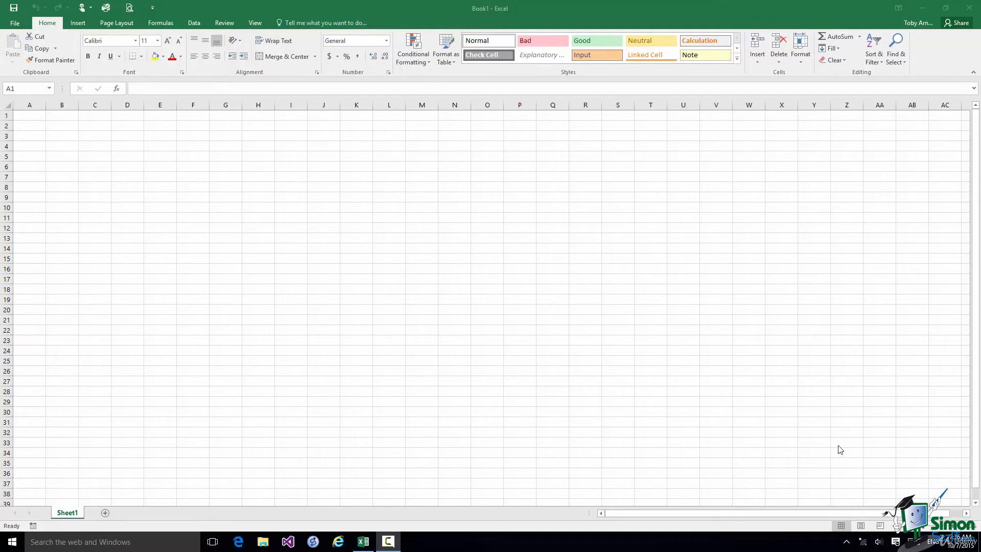
Open Excel Options, view the Formulas and Proofing pages, then return to General
left_click(16, 23)
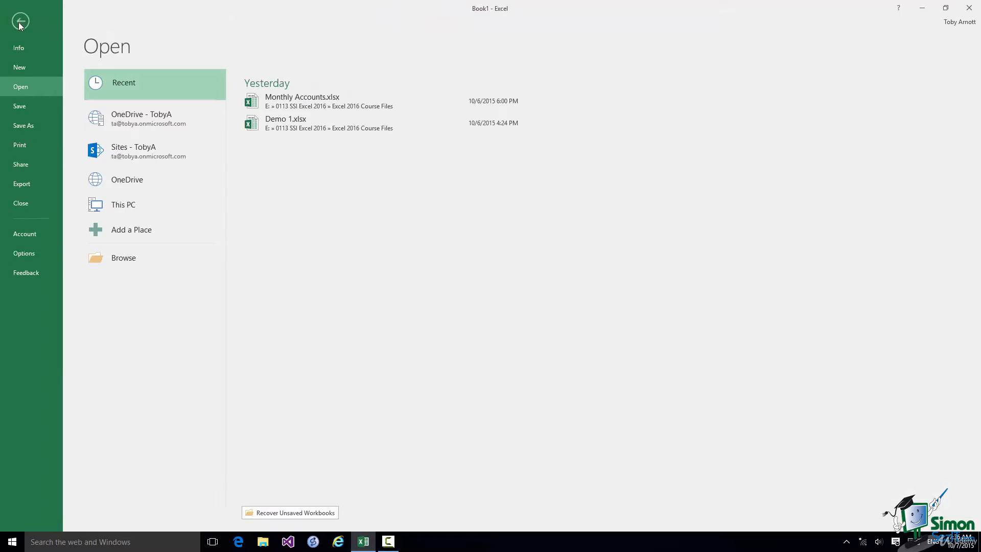
left_click(21, 253)
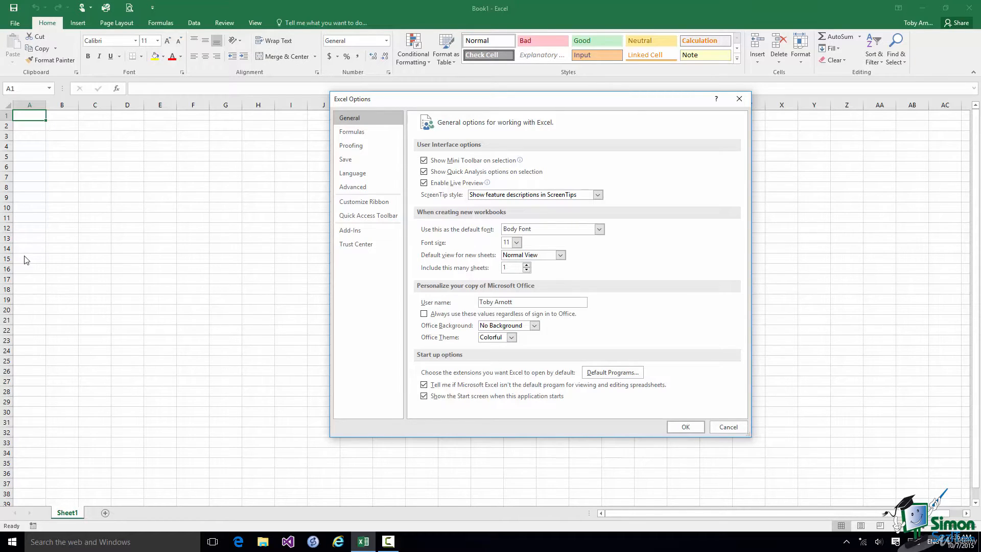
left_click(352, 132)
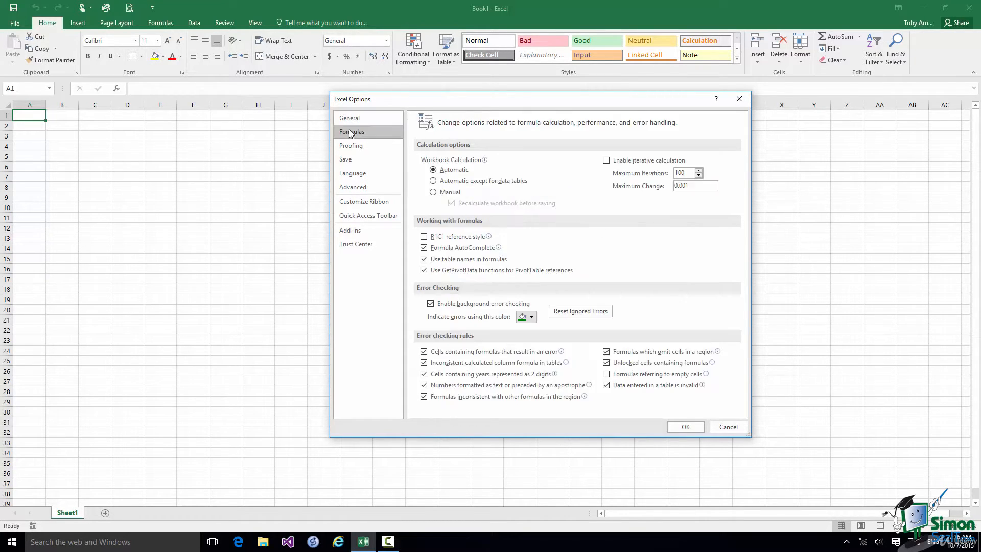
left_click(350, 147)
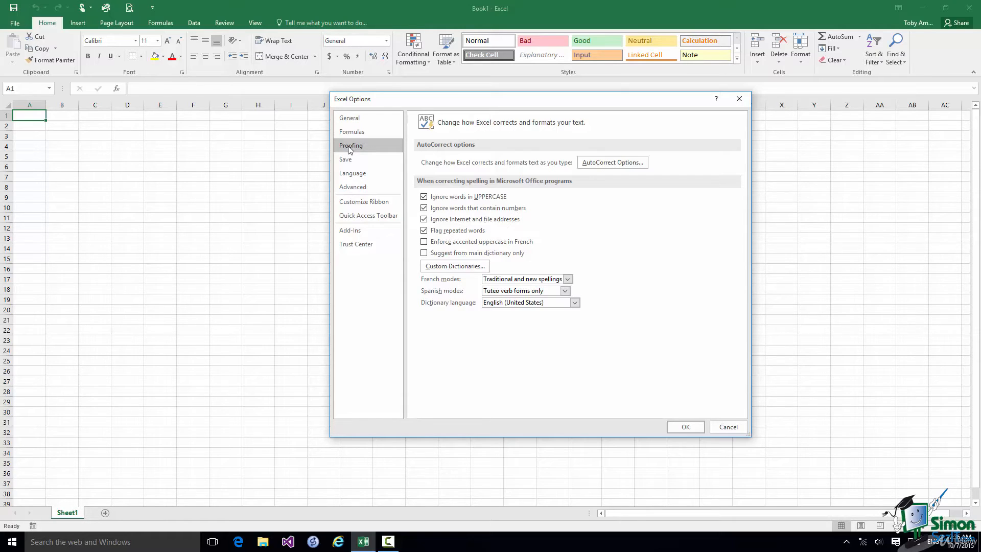
left_click(356, 119)
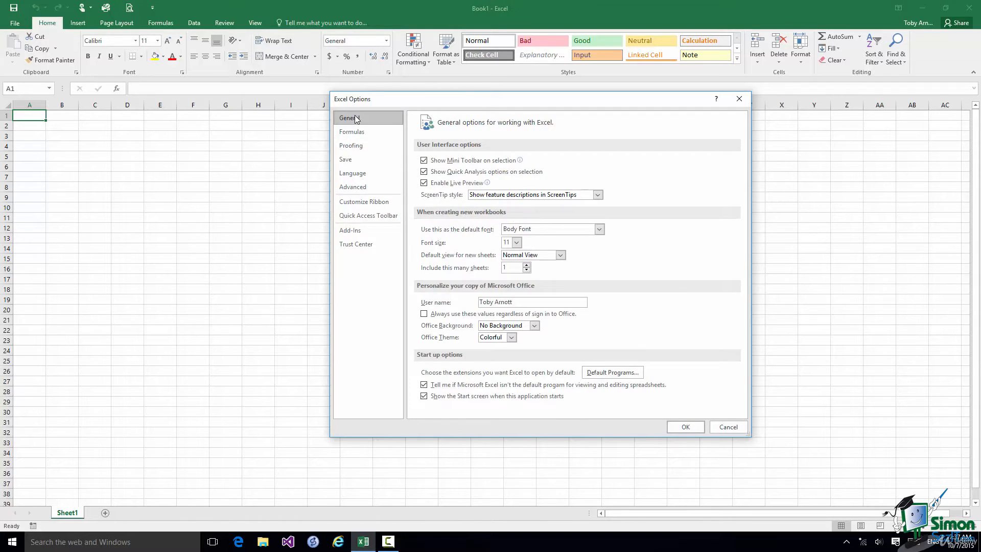
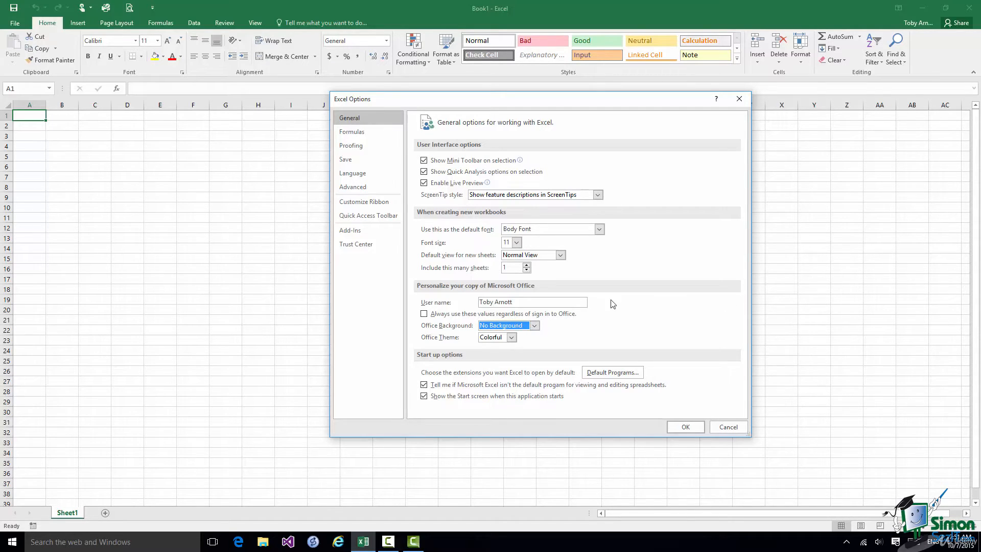
Change the Office Background to Underwater in Excel Options and apply it
left_click(534, 326)
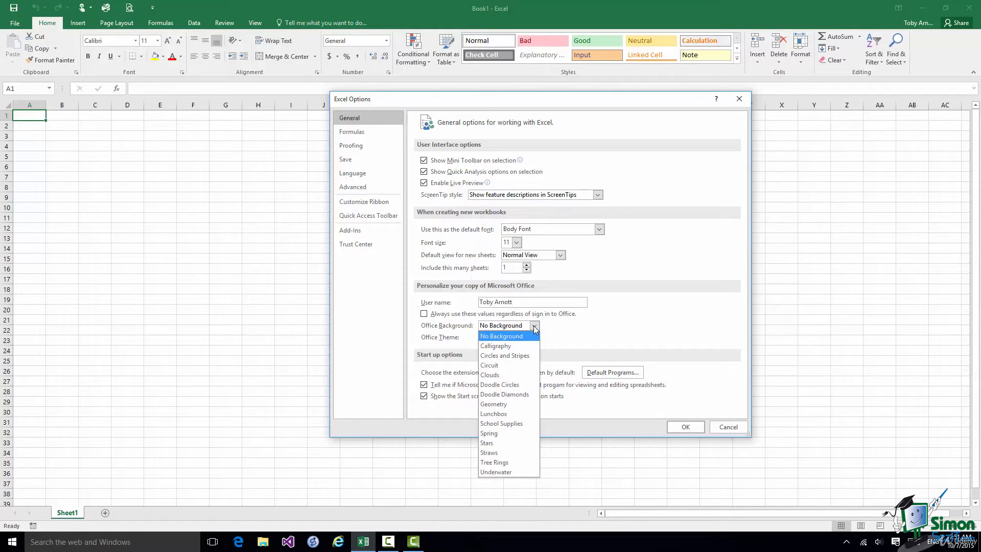
left_click(506, 472)
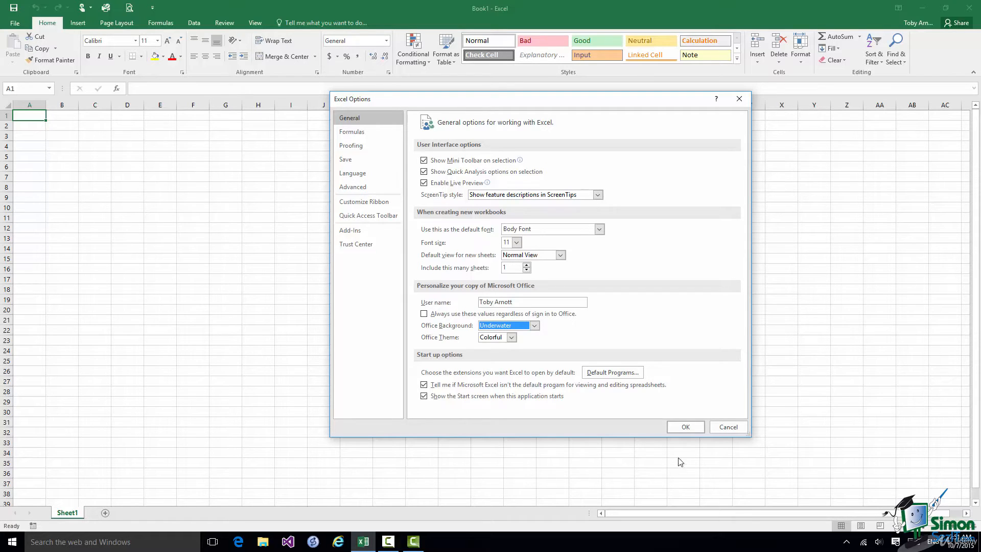
left_click(687, 427)
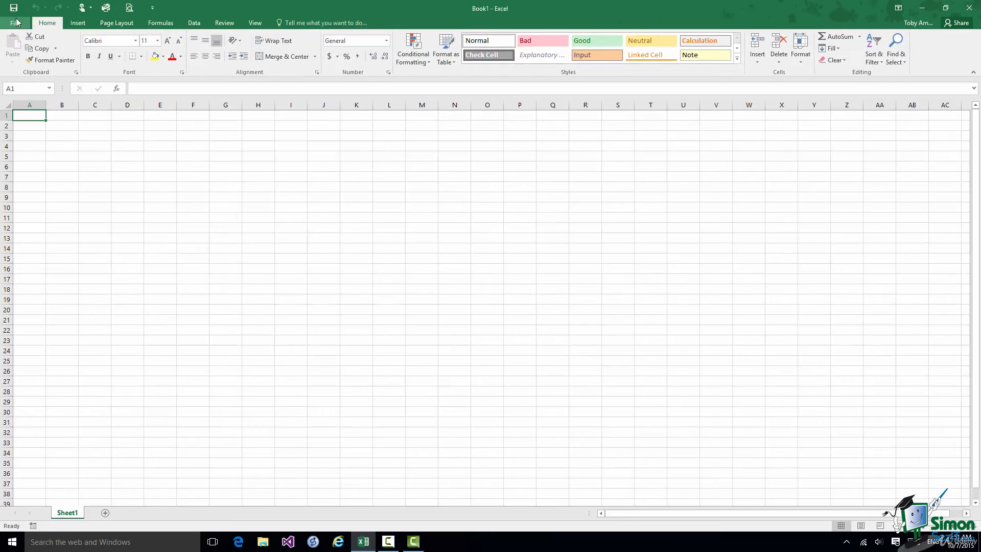
Switch the Office Theme to White through File > Options and apply it
left_click(16, 23)
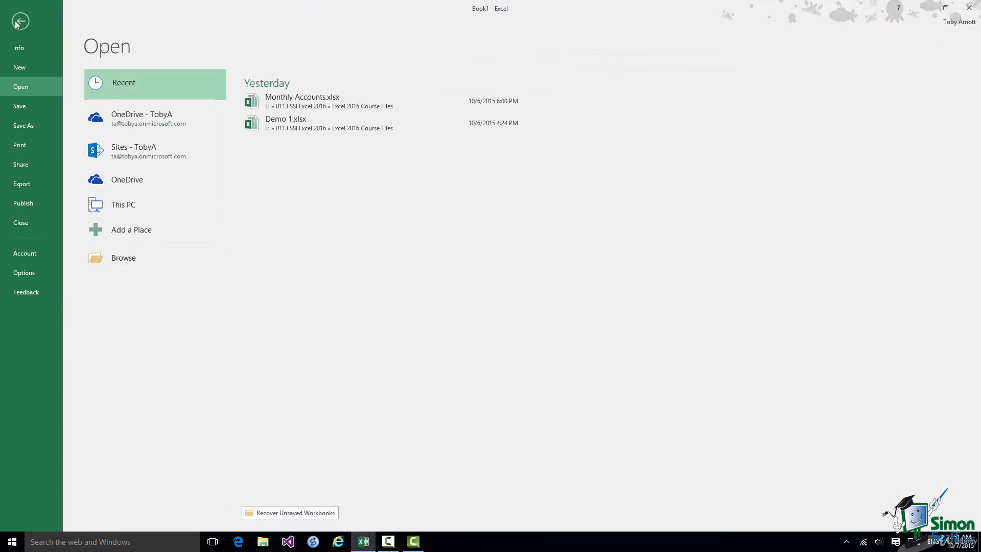
left_click(25, 274)
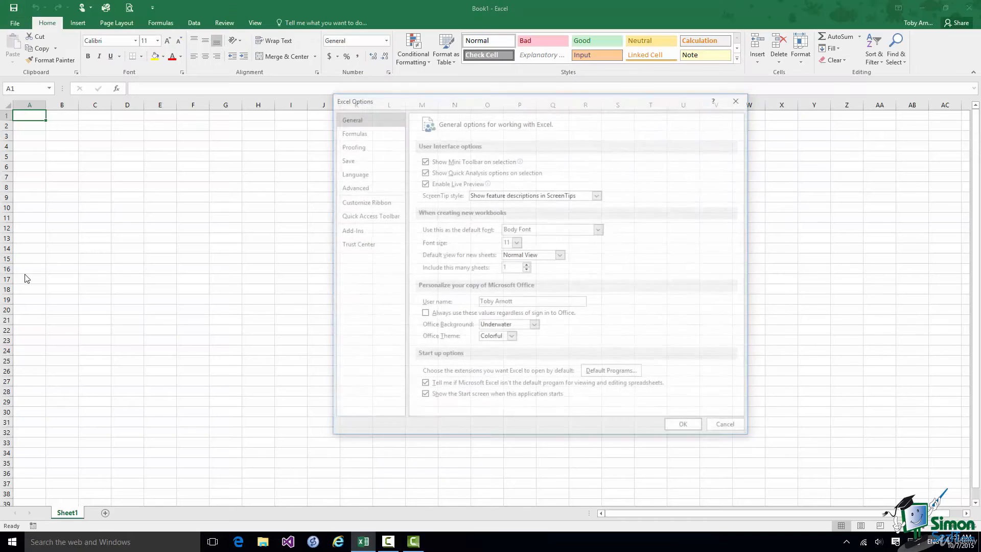
left_click(511, 337)
left_click(488, 367)
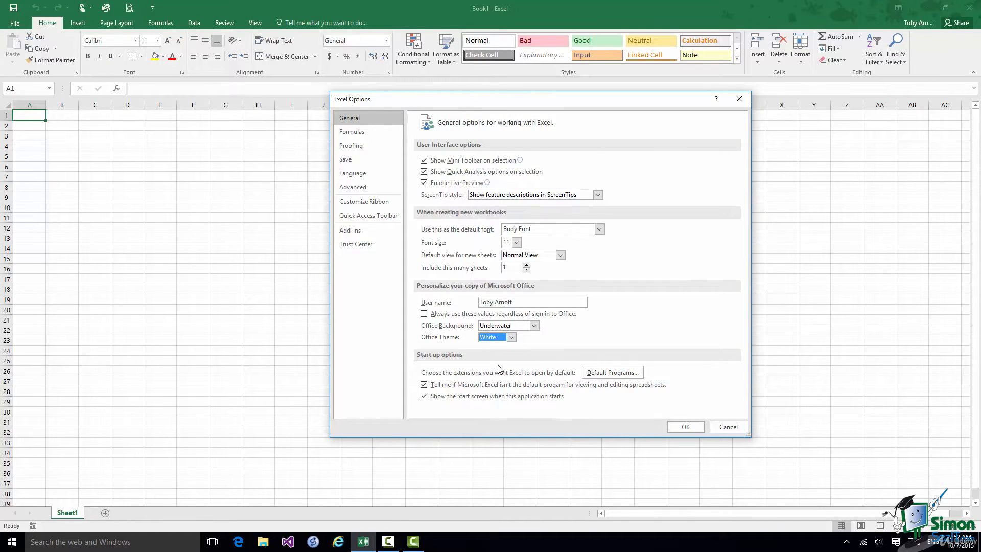
left_click(685, 427)
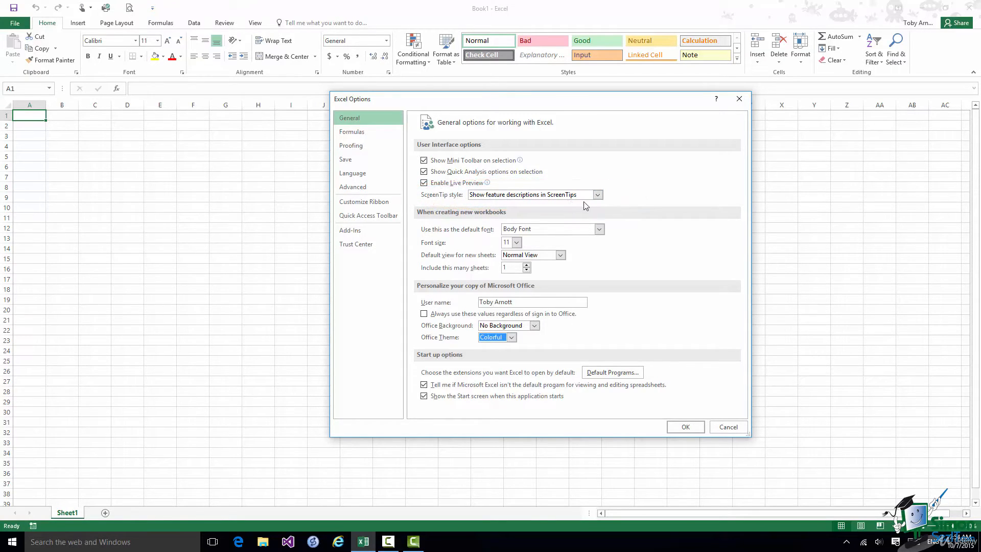
Set ScreenTip style to 'Don't show feature descriptions in ScreenTips' and apply it
left_click(597, 195)
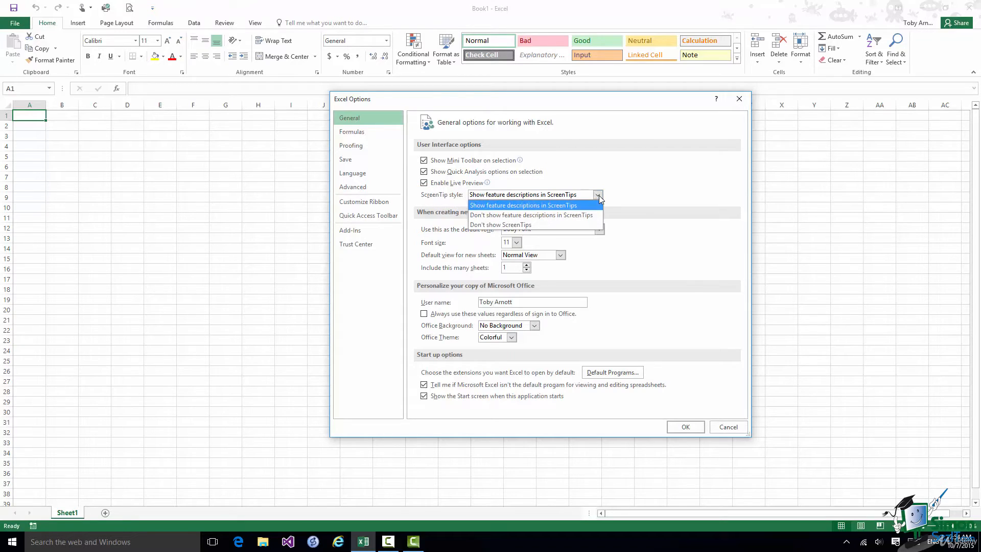
left_click(557, 215)
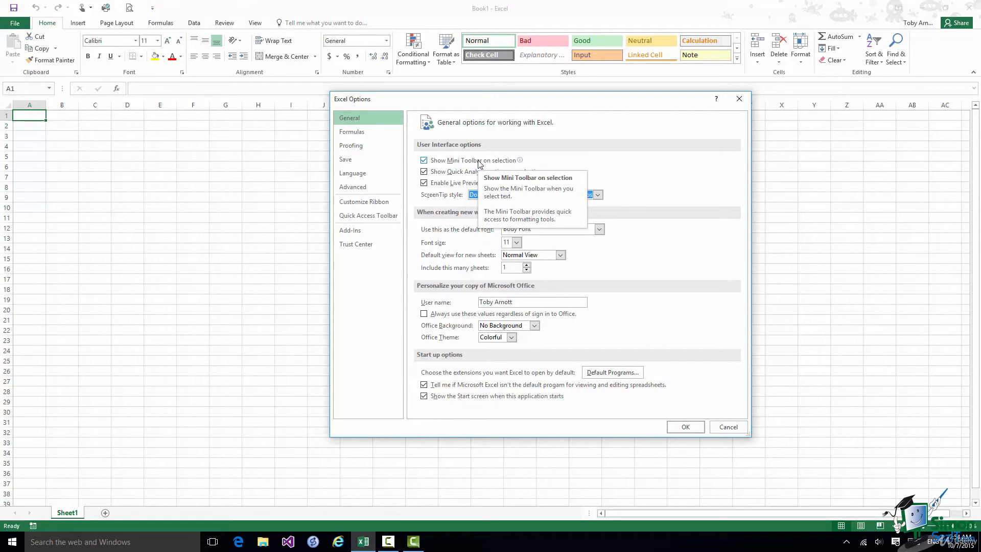
left_click(686, 428)
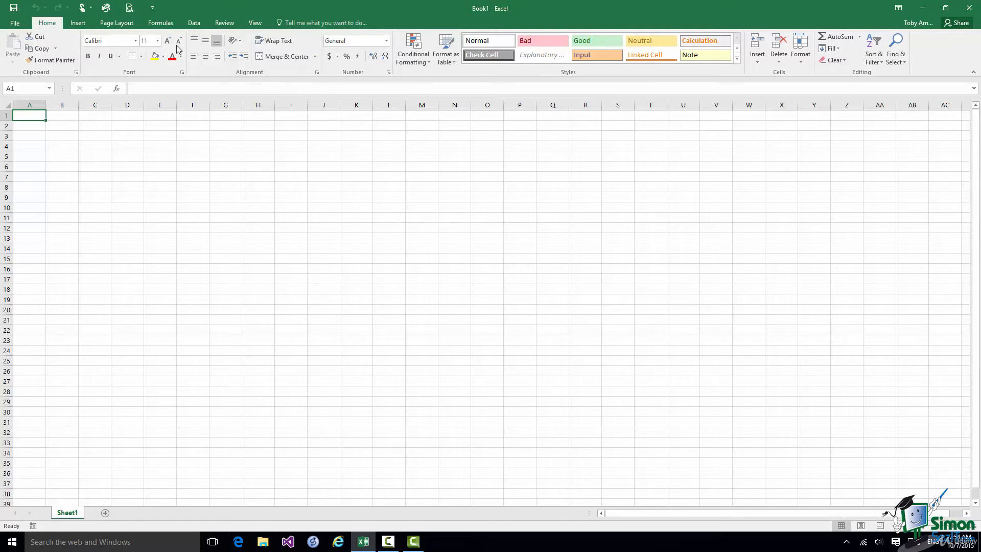
Restore ScreenTip style to 'Show feature descriptions in ScreenTips' via File > Options
left_click(14, 23)
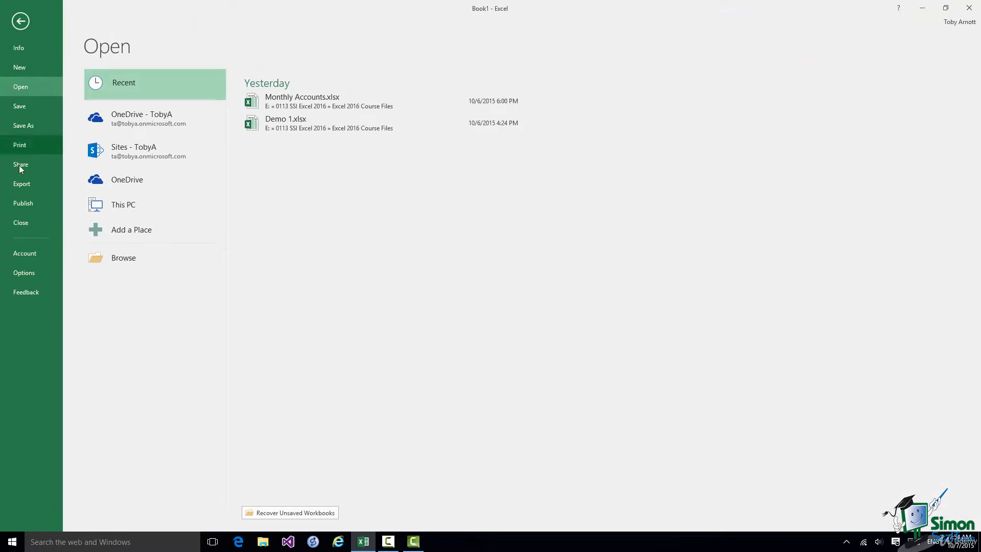
left_click(27, 271)
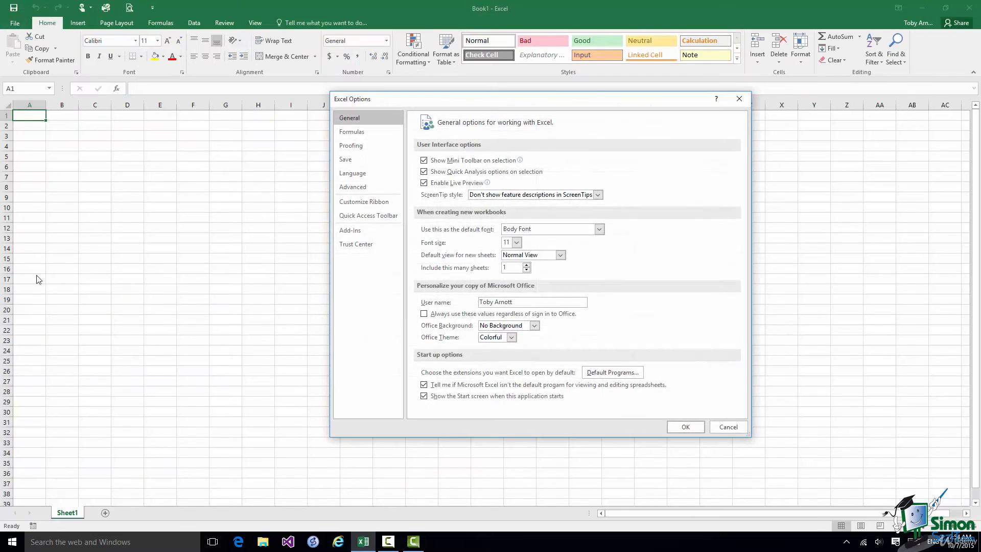
left_click(598, 195)
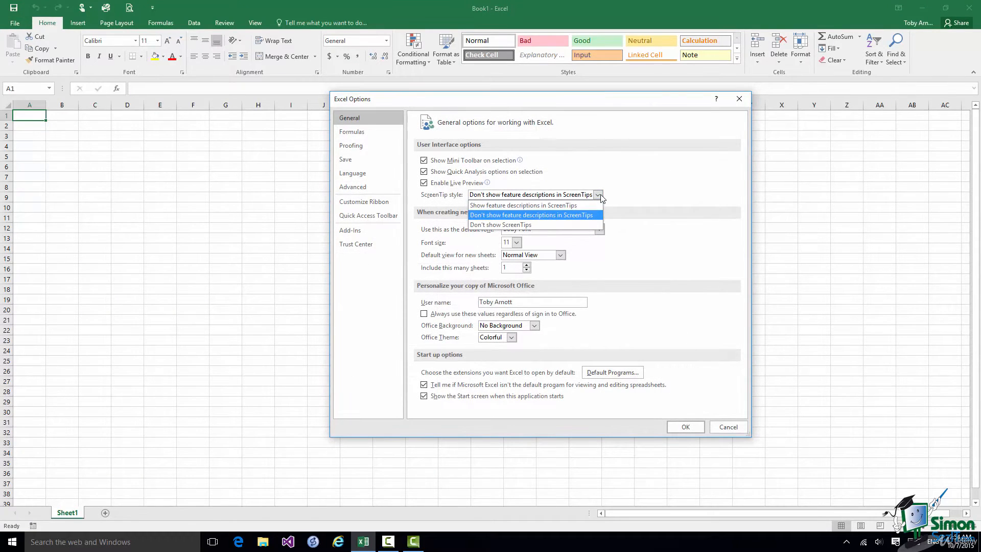
left_click(524, 205)
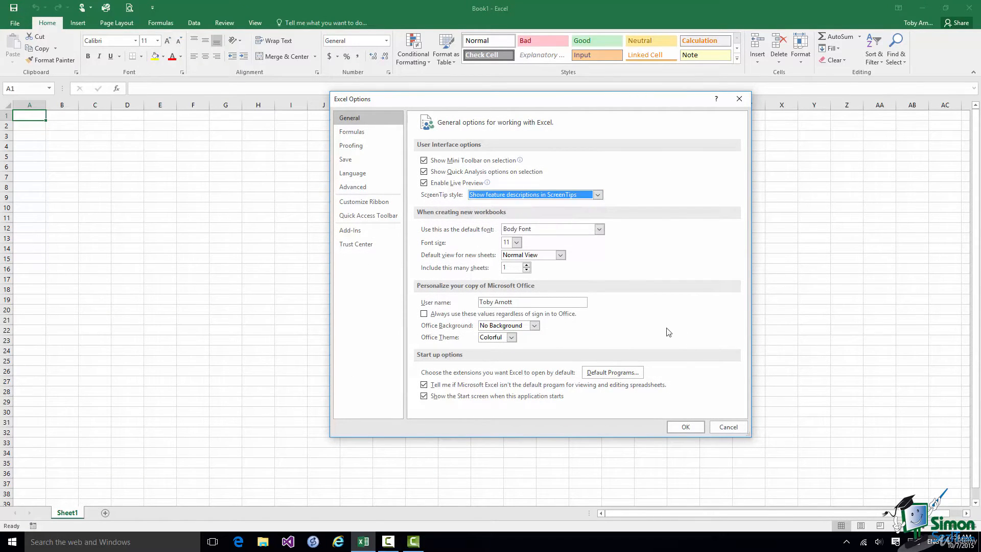
left_click(685, 426)
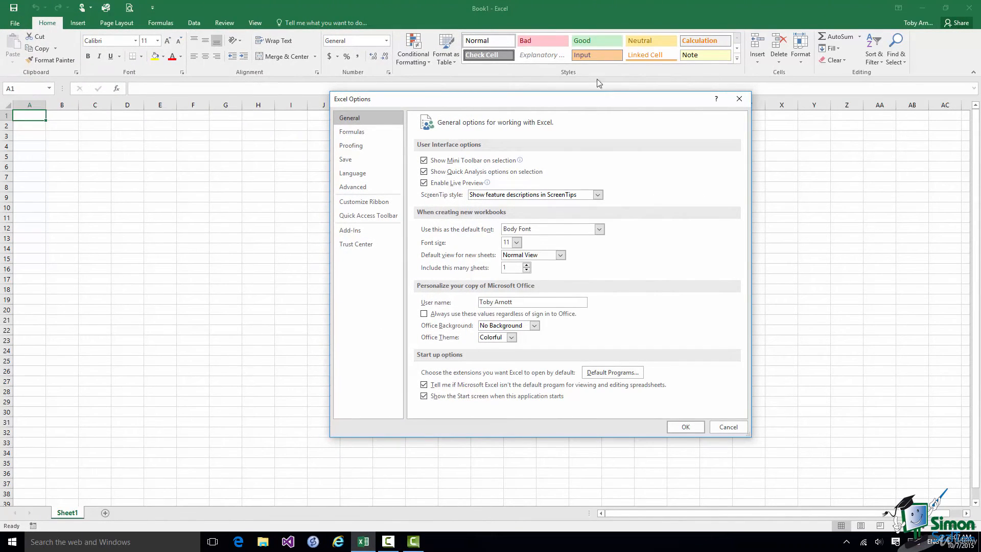
Review the Save page, then the Language page of Excel Options
left_click(346, 160)
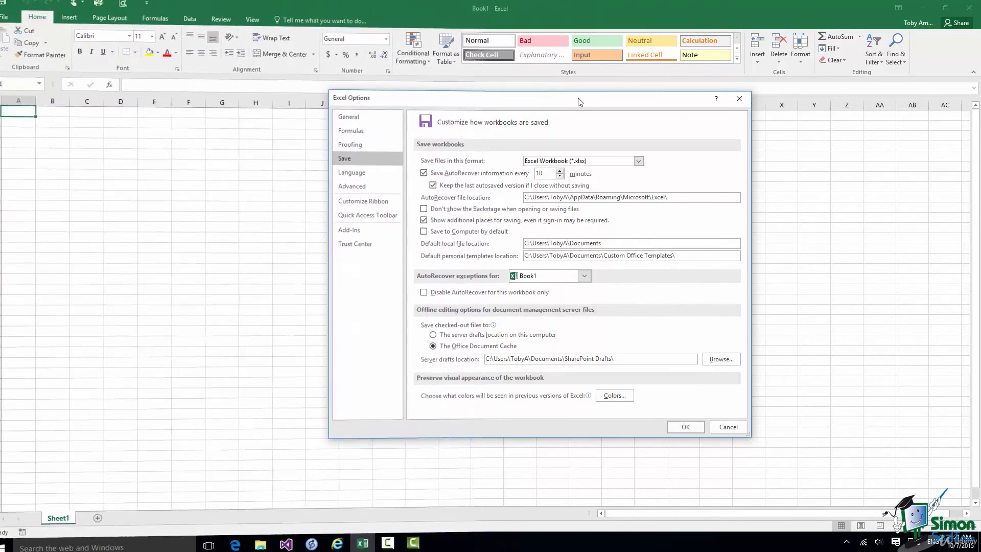
left_click(354, 174)
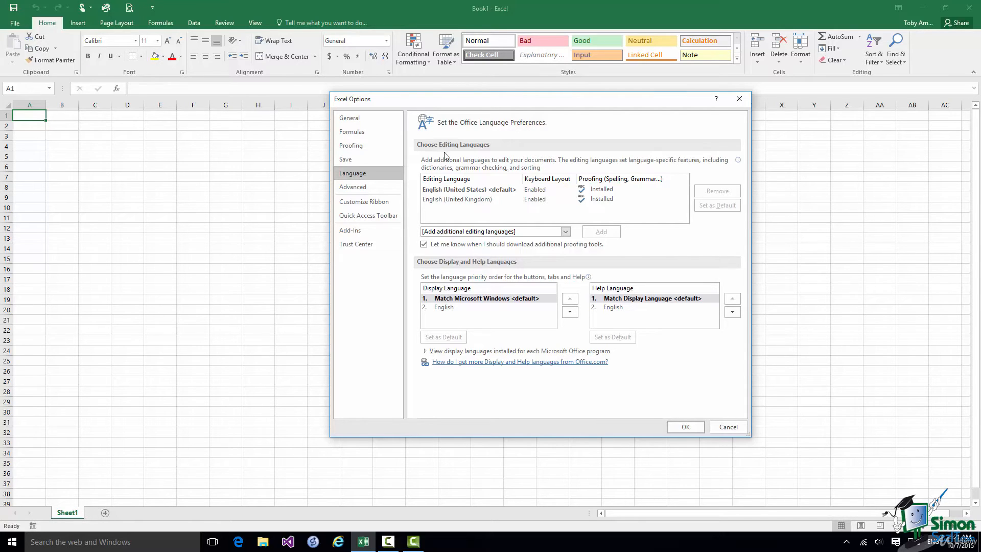
left_click(566, 231)
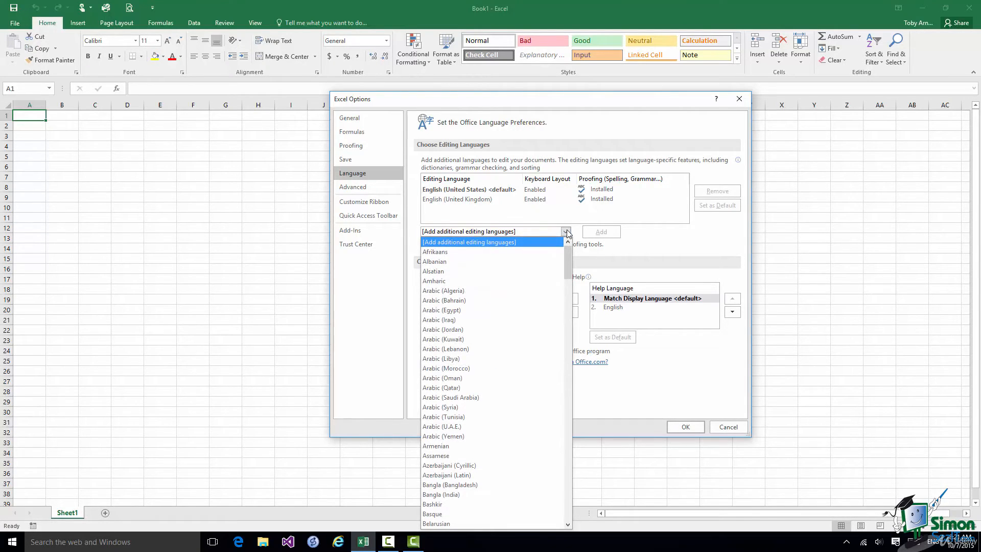
scroll(567, 276, "down", 8)
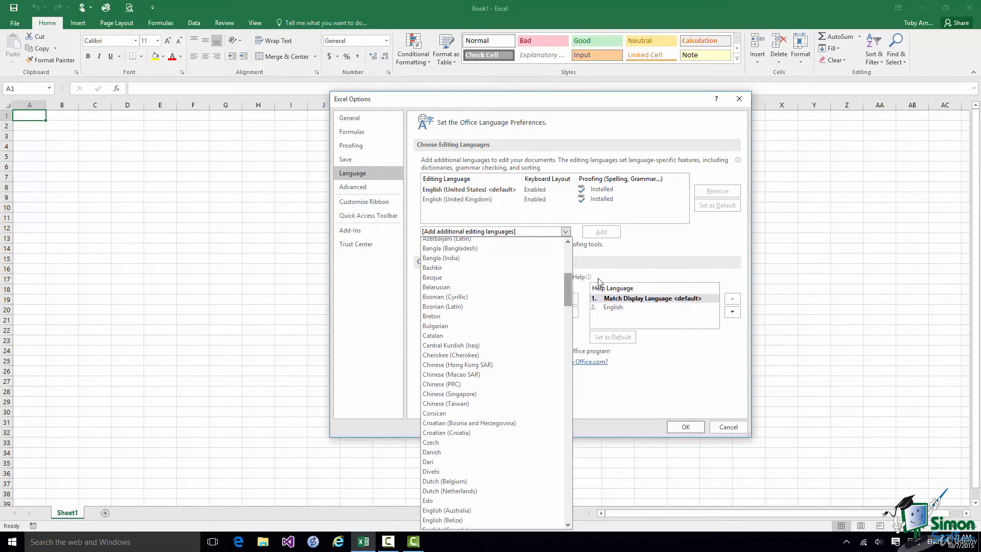
left_click(646, 233)
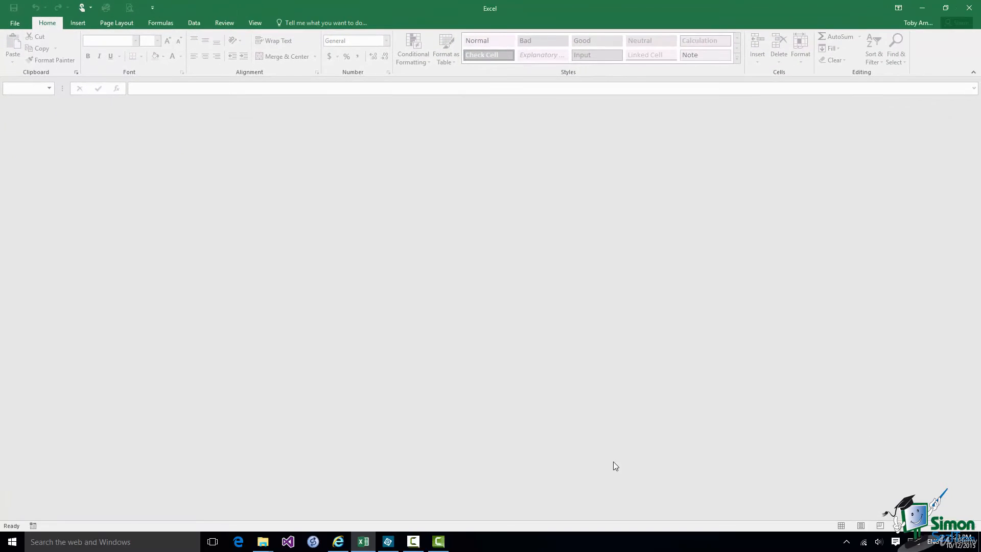
Open Demo 1.xlsx from the Recent workbooks list in the File backstage
left_click(15, 23)
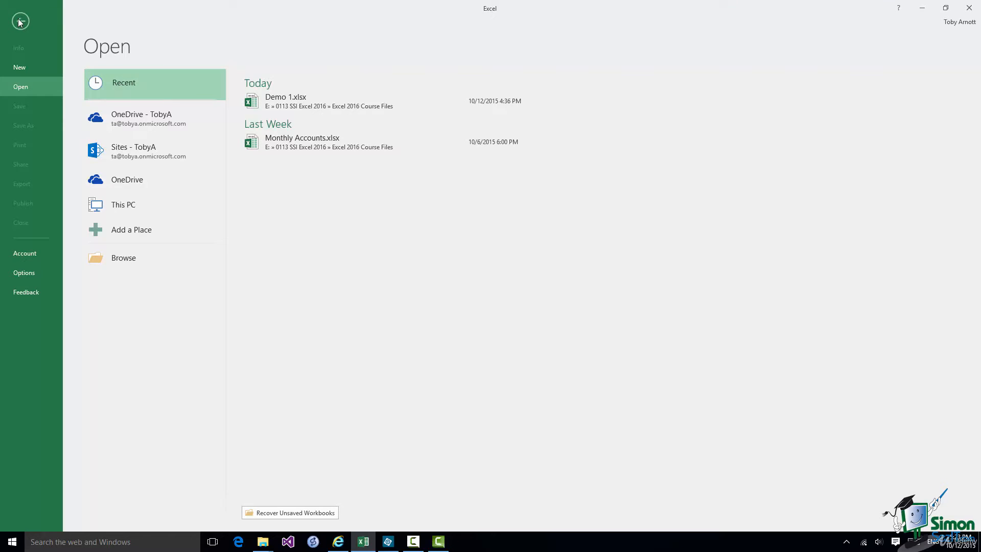
left_click(20, 21)
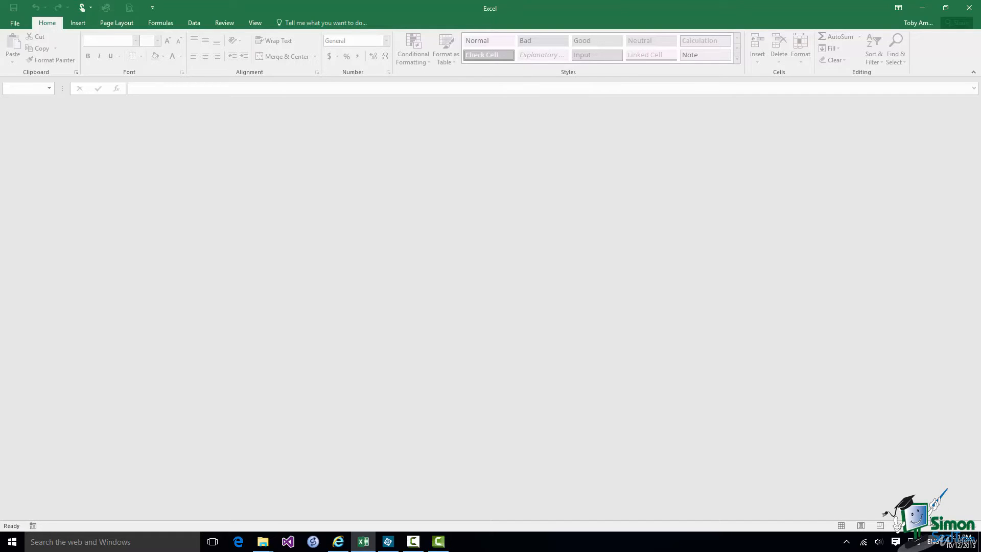
left_click(14, 23)
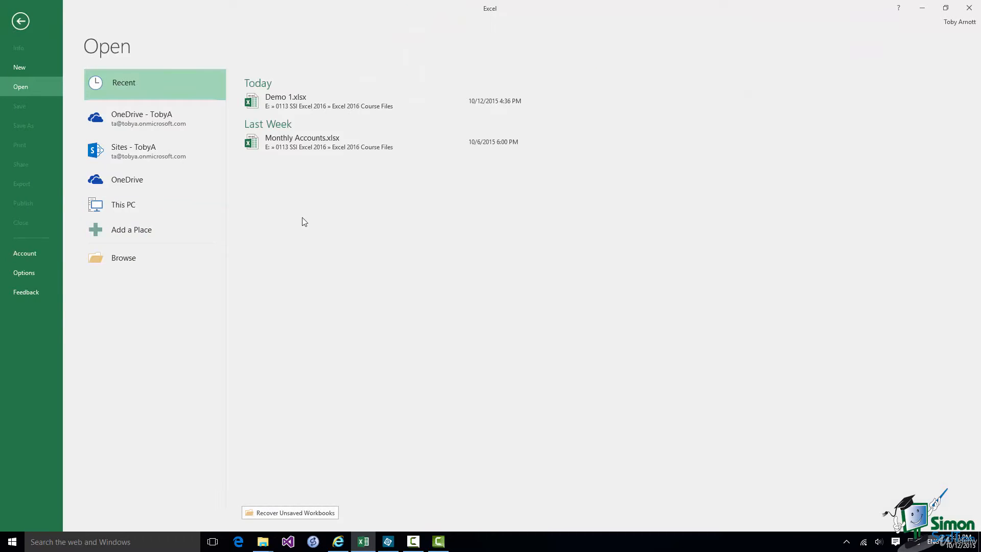
left_click(319, 102)
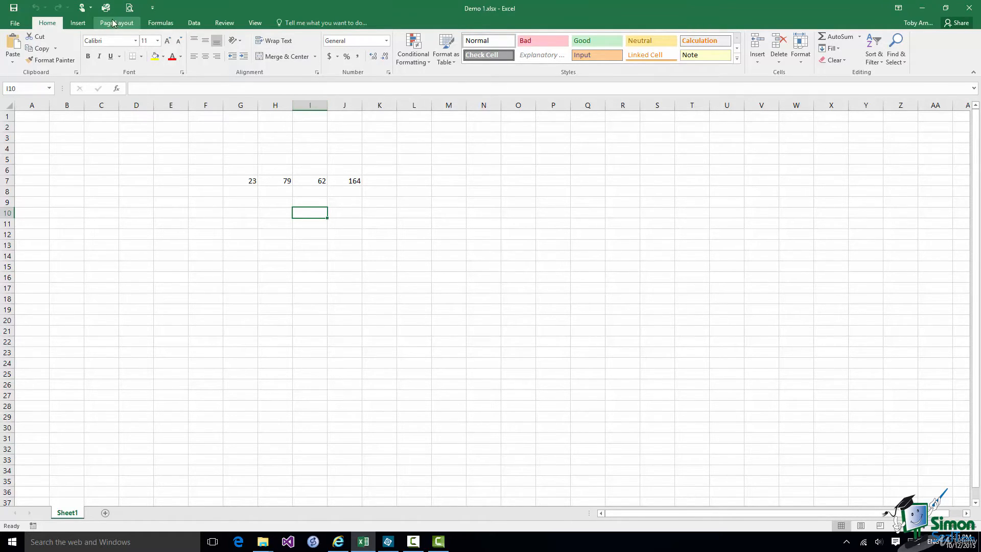
left_click(79, 23)
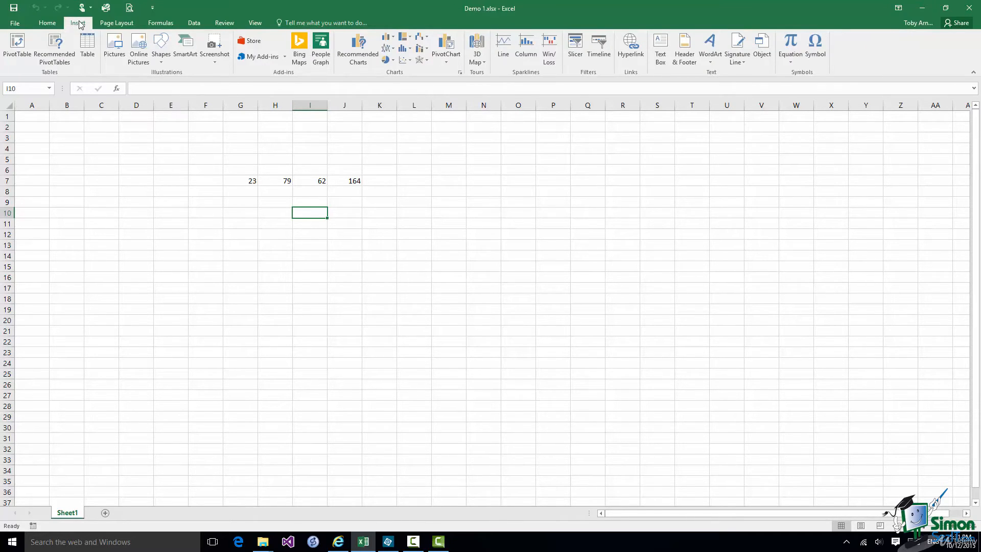
left_click(116, 25)
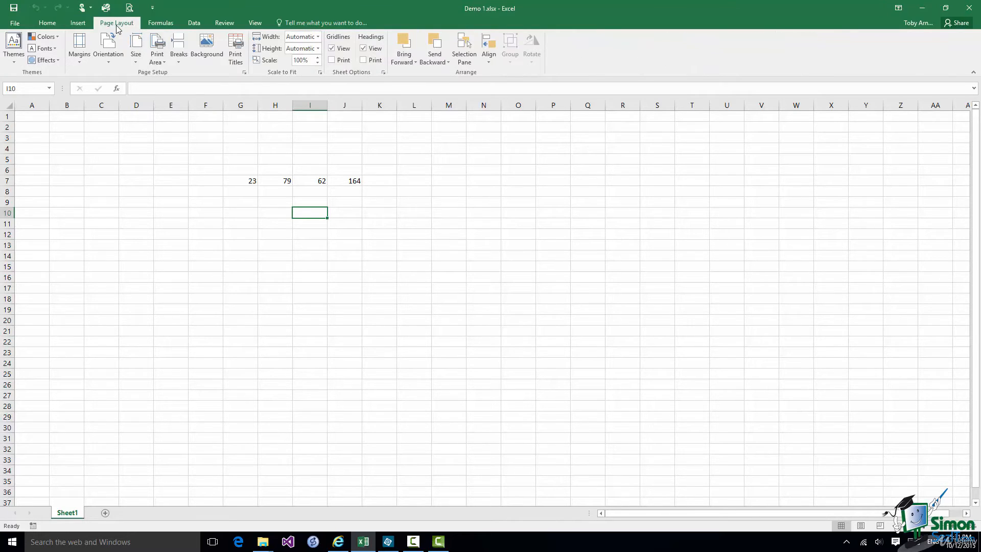
left_click(160, 25)
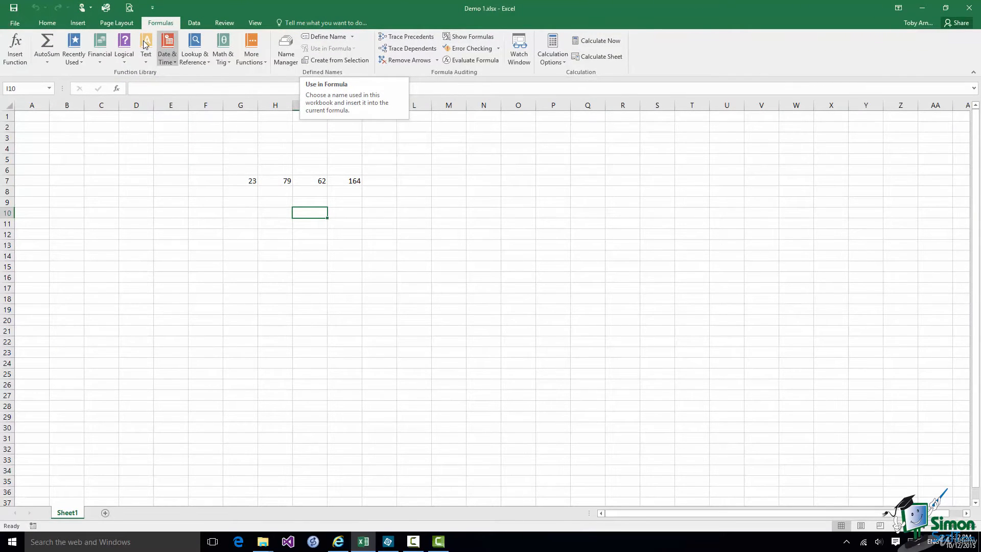
left_click(47, 23)
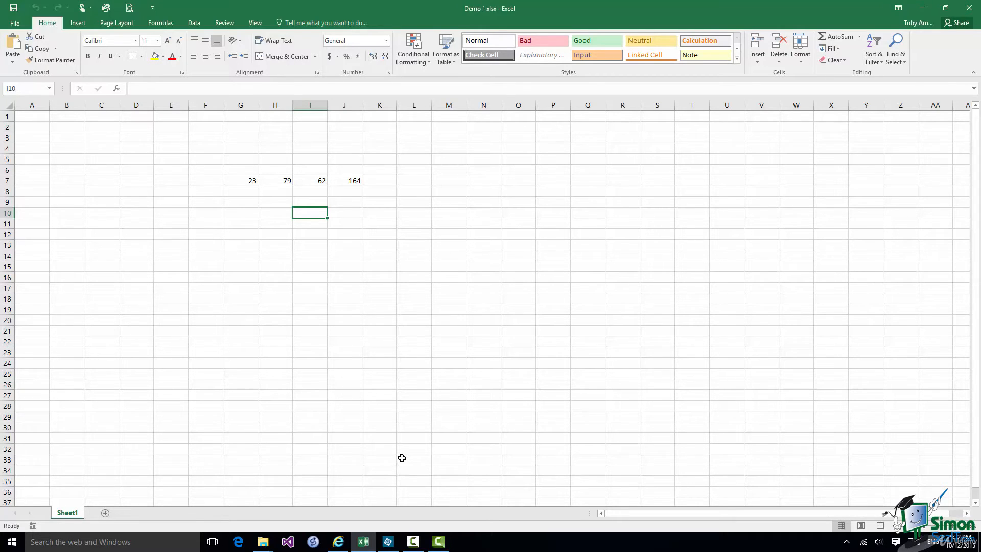
Enter 'Hello' in cell I10 and format it bold
type("H")
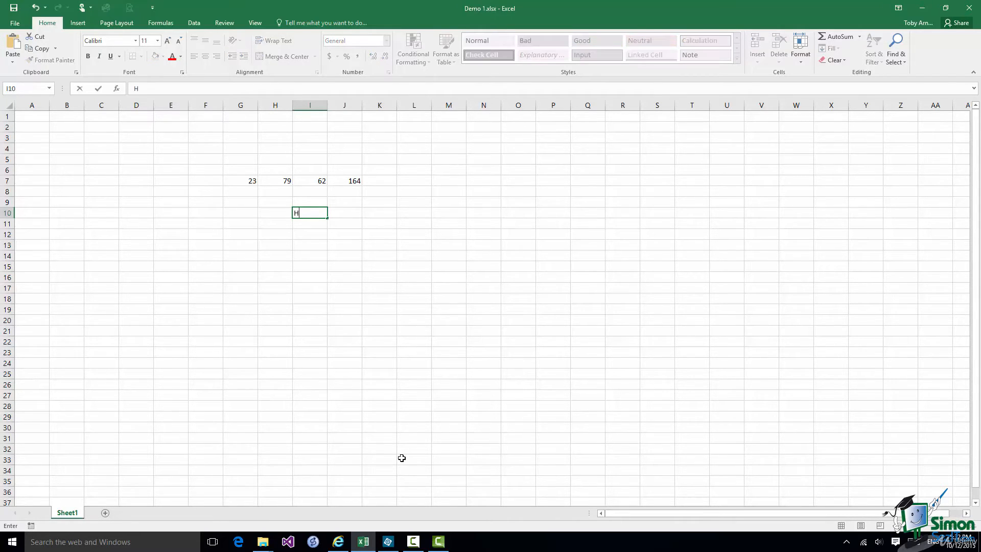
type("ello")
left_click(99, 89)
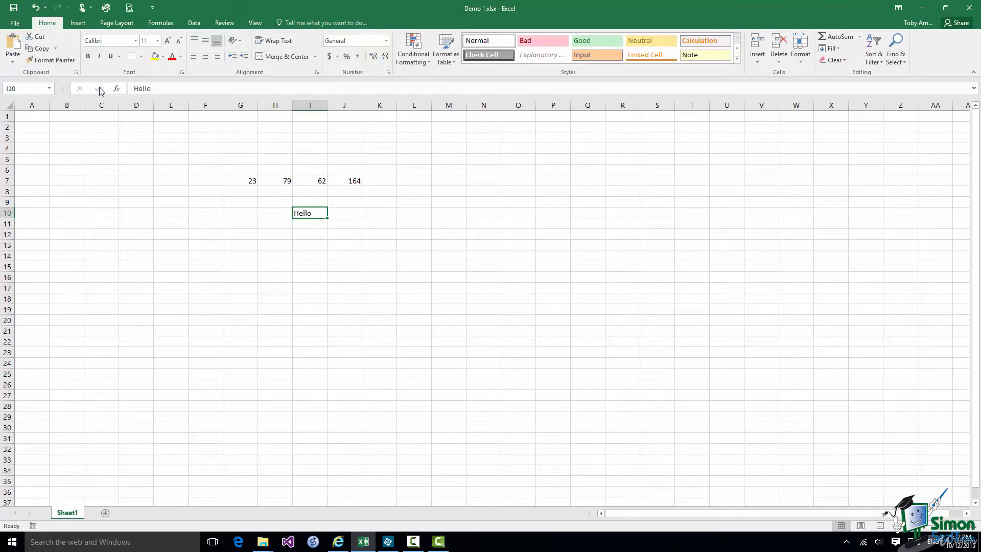
left_click(88, 58)
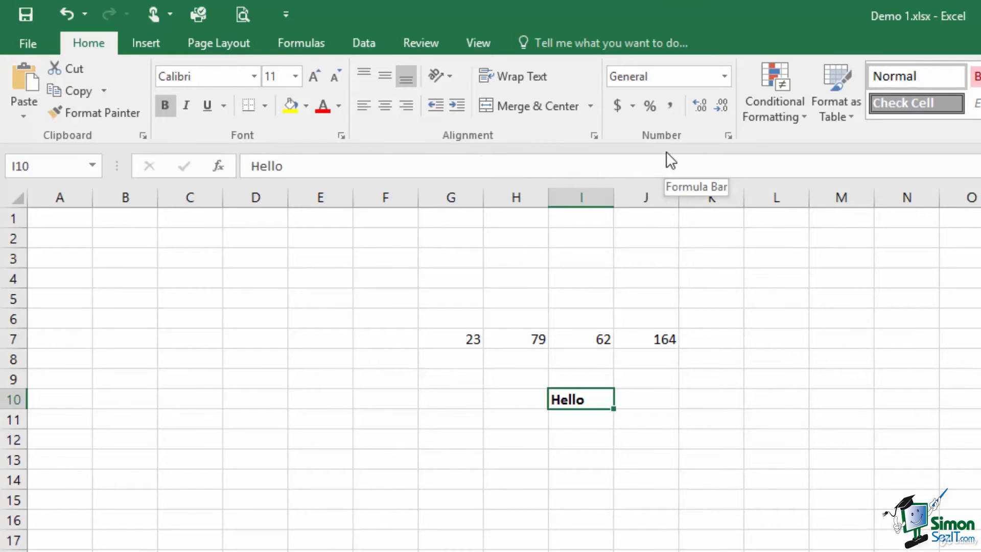
left_click(135, 41)
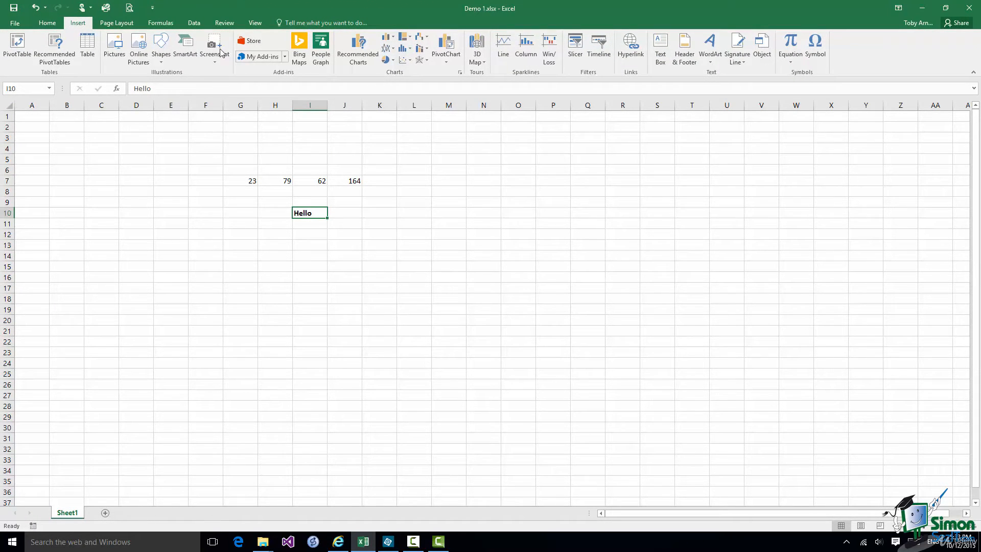
left_click(122, 24)
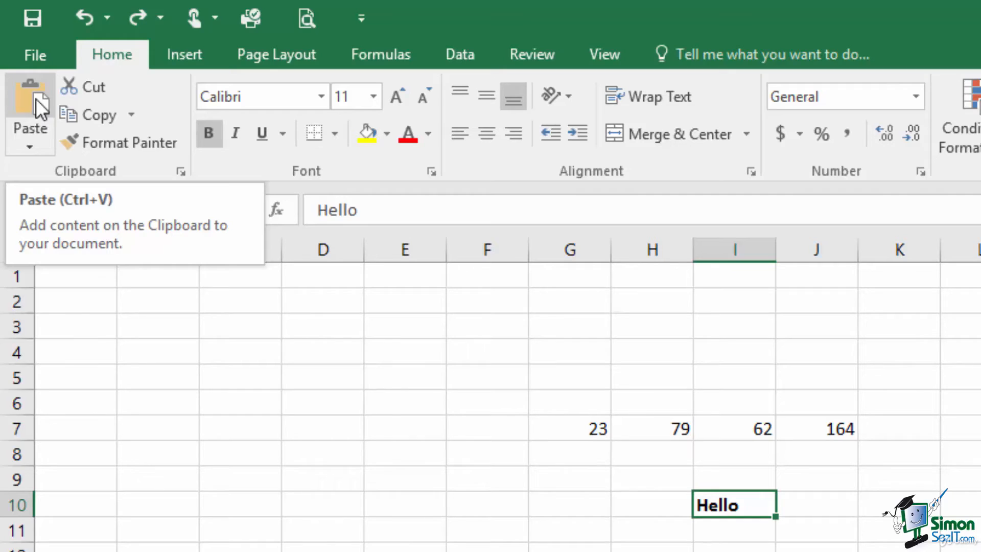
Show and dismiss the Paste options, then display the font name list with Calibri theme fonts
left_click(41, 140)
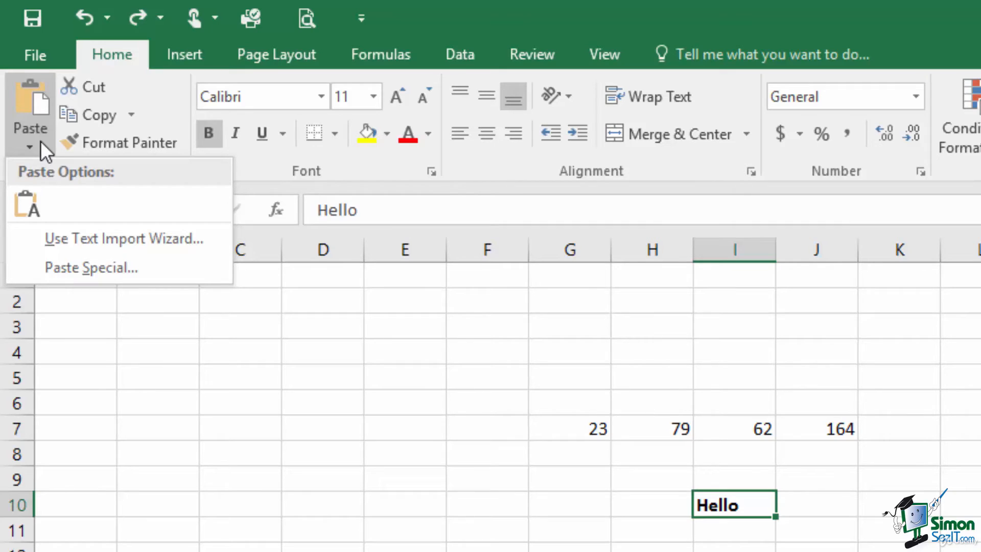
left_click(41, 140)
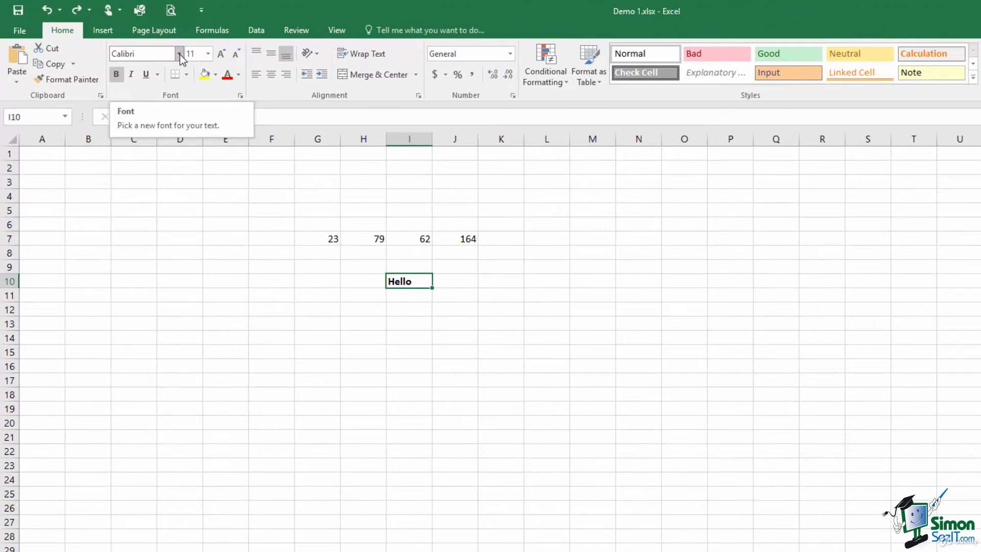
left_click(180, 55)
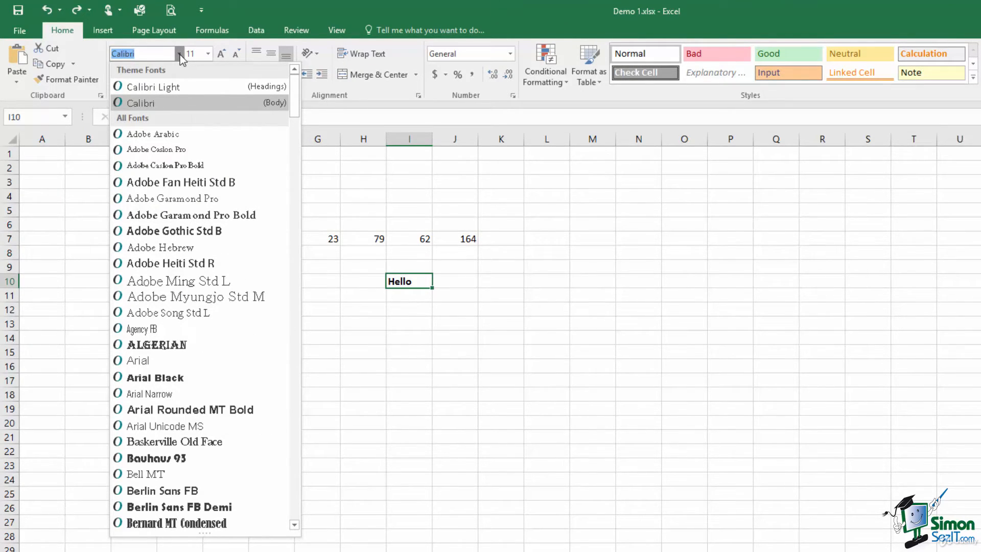
Display the font size list for the Hello cell
left_click(207, 53)
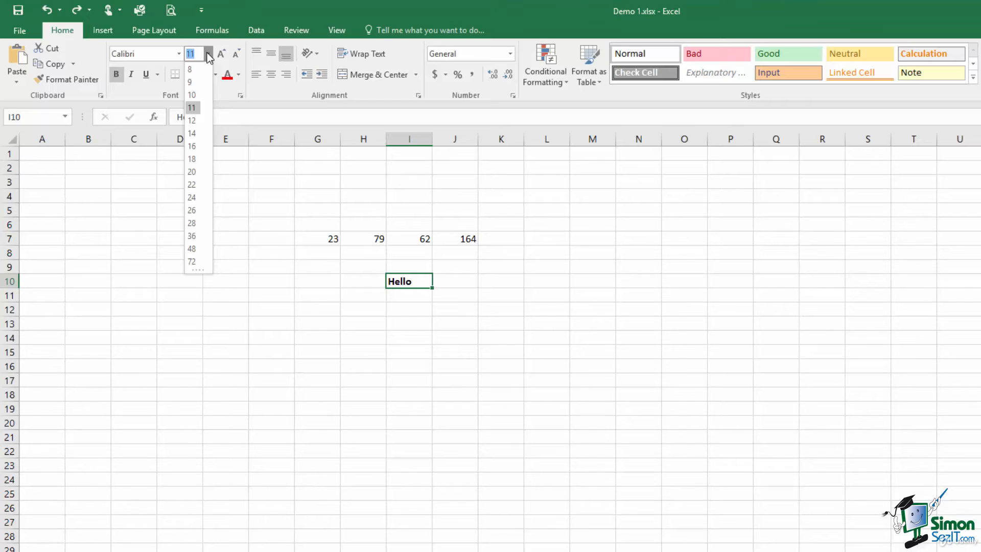
Change the Hello font size to 12, then to 13 by typing it
left_click(192, 121)
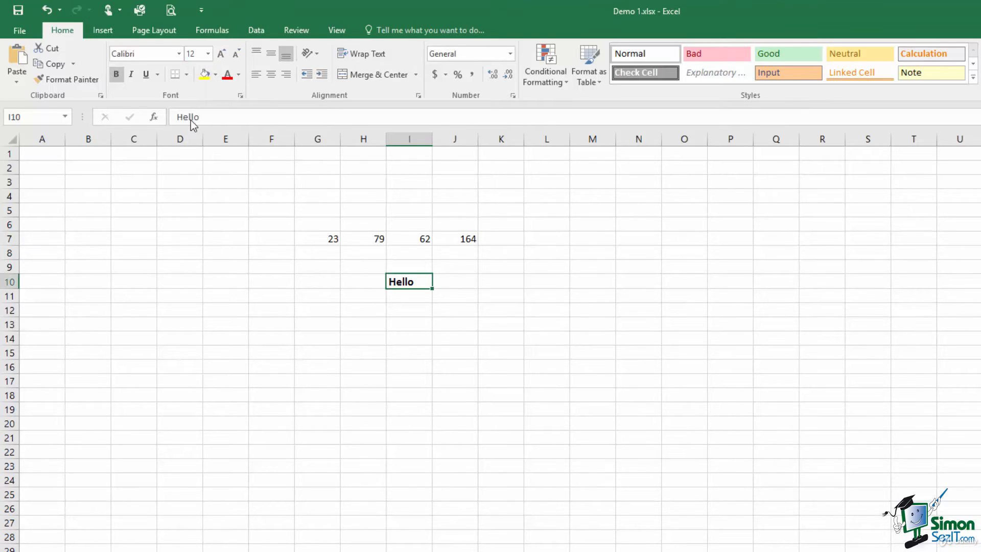
left_click(194, 54)
type("13")
key("Return")
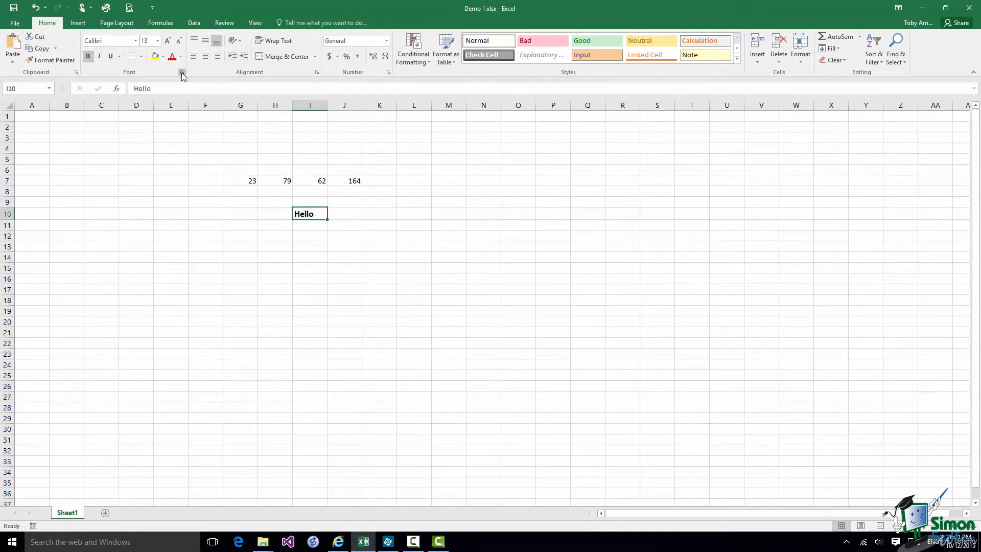
left_click(181, 73)
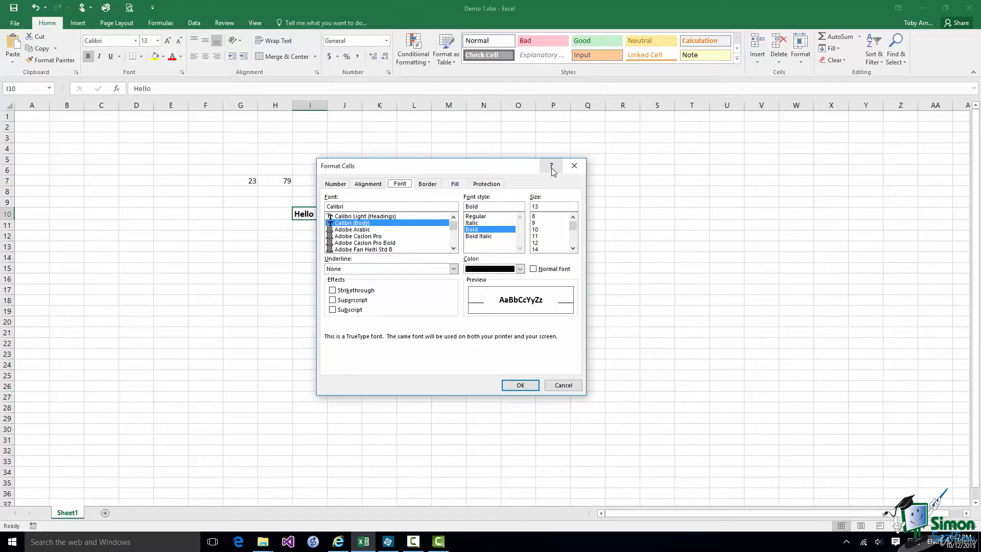
left_click(566, 387)
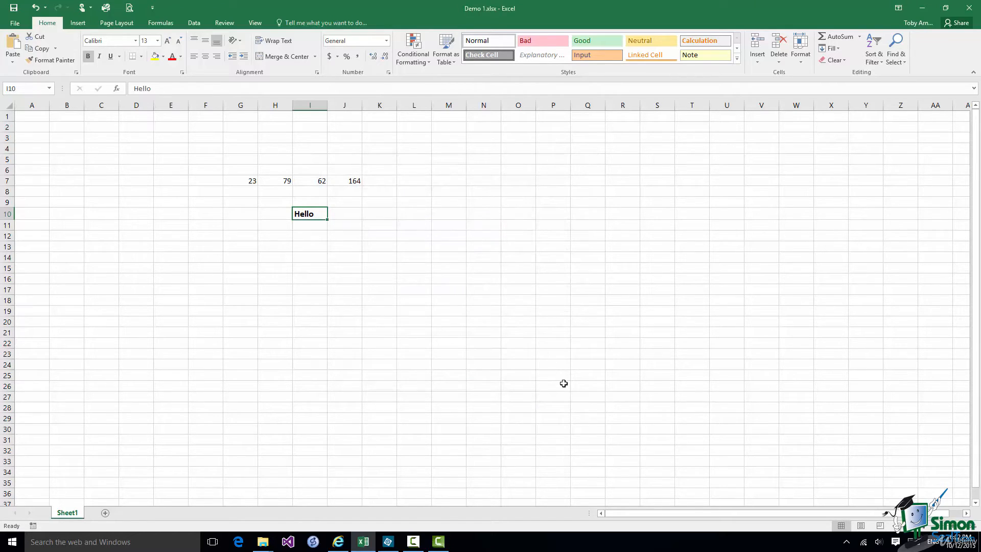
left_click(417, 47)
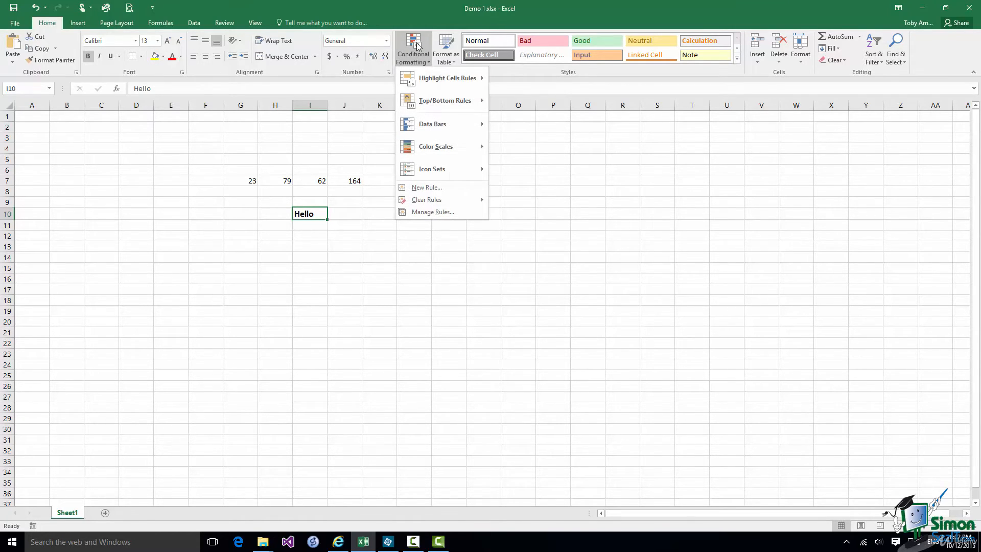
left_click(432, 213)
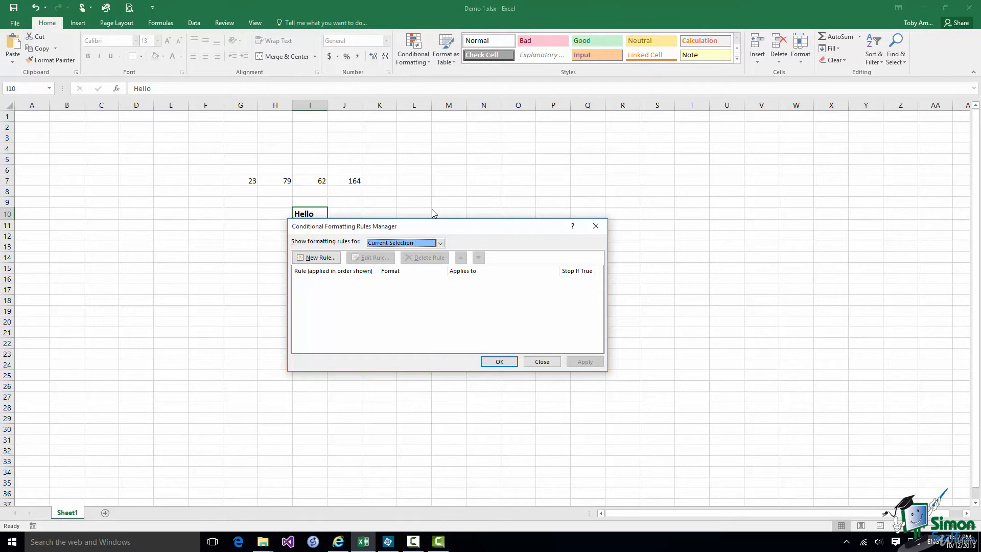
left_click(542, 361)
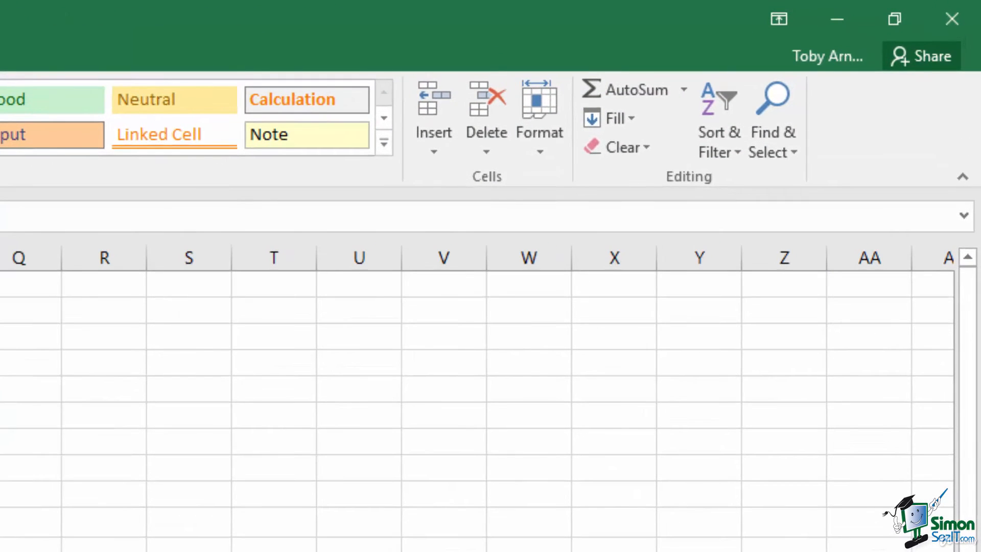
Collapse the ribbon to tab names only with the Show Tabs display option
left_click(781, 16)
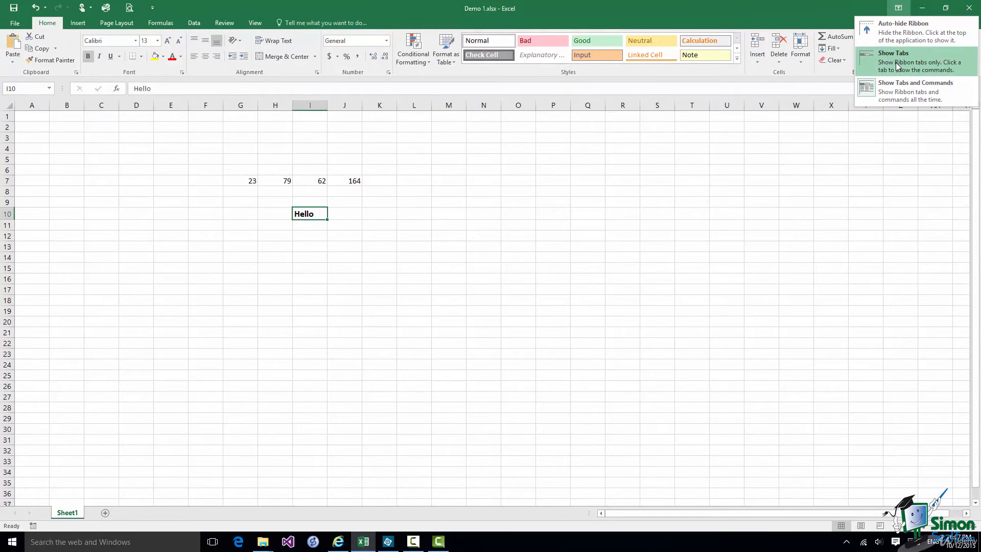
left_click(896, 62)
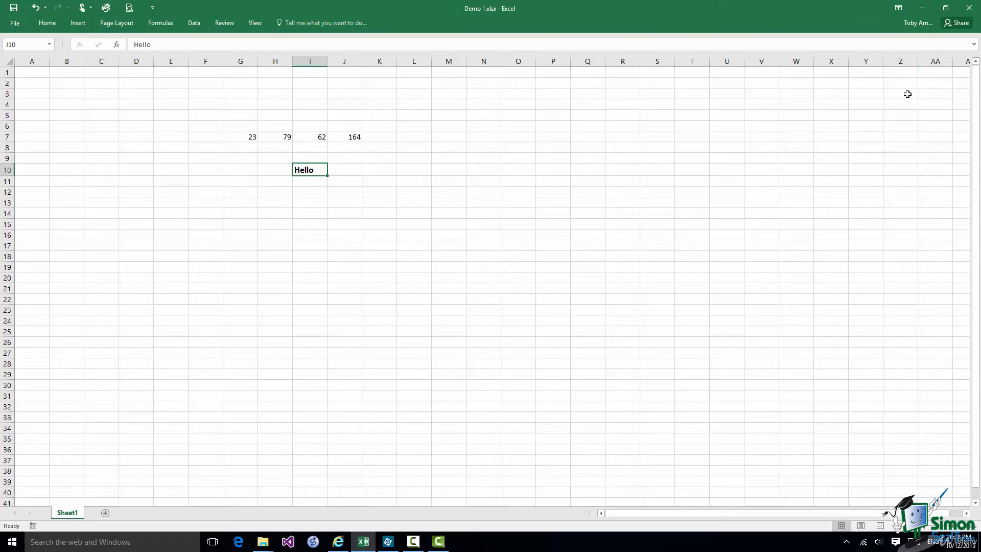
Make 'Hello' in I10 italic and underlined from the temporarily shown Home tab, then collapse the ribbon again
left_click(43, 26)
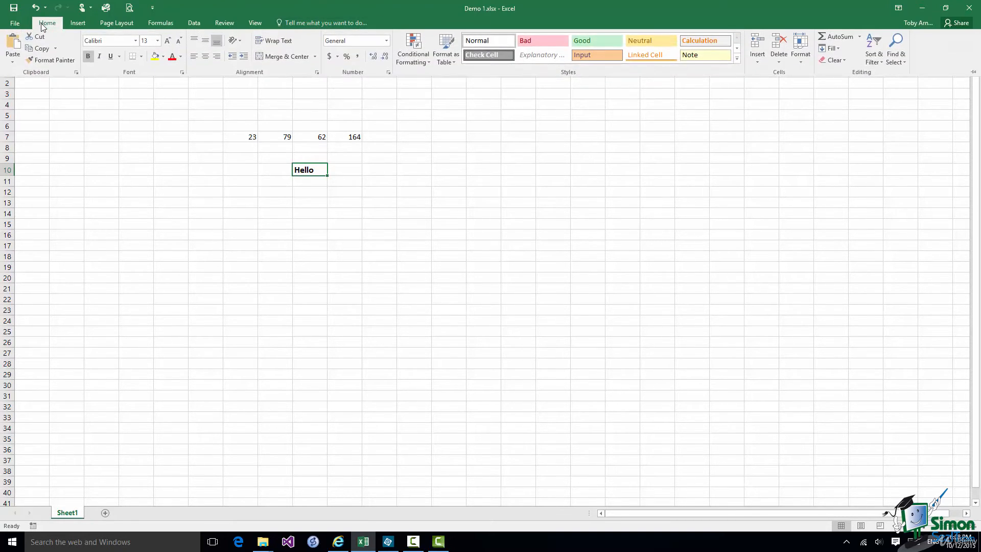
left_click(100, 56)
left_click(111, 56)
left_click(176, 174)
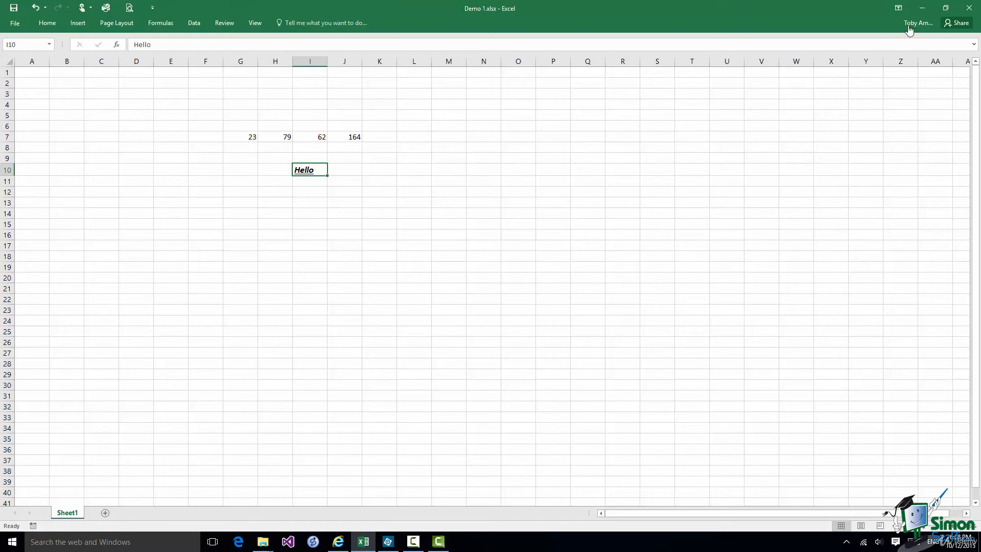
Auto-hide the ribbon, then reveal it to toggle underline and italic on 'Hello'
left_click(901, 8)
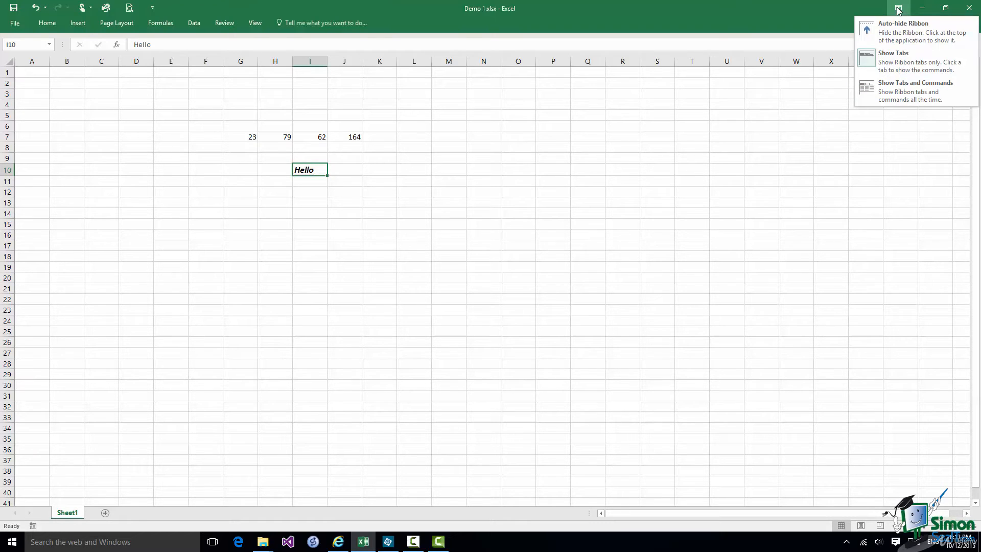
left_click(893, 23)
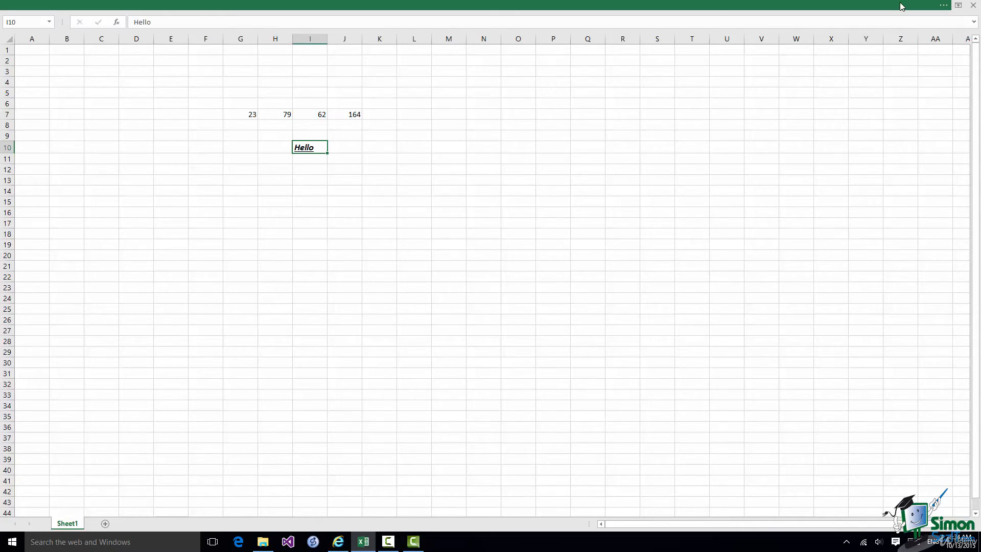
left_click(900, 2)
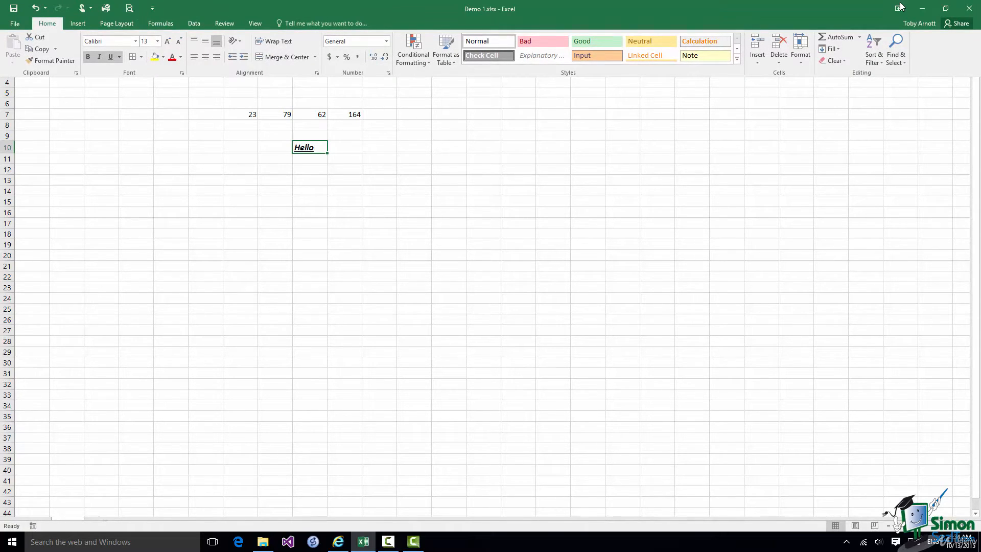
left_click(112, 57)
left_click(99, 57)
key("ctrl+shift+F1")
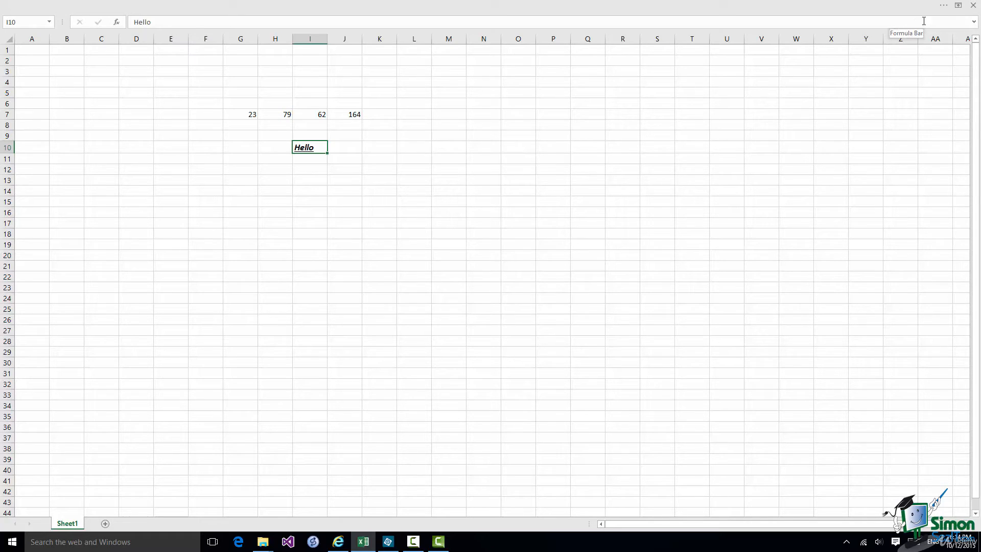
left_click(958, 6)
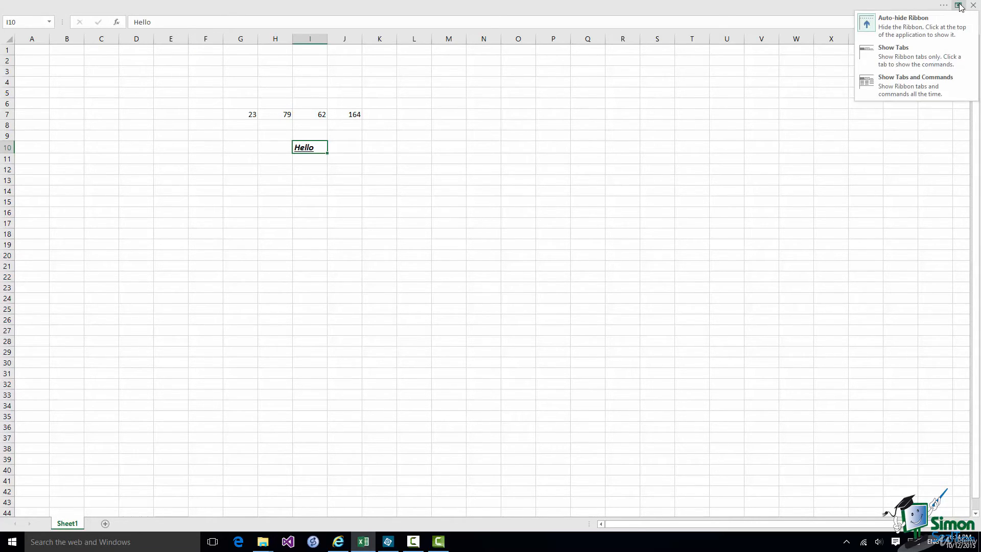
Show the full ribbon with tabs and commands, try Touch spacing, then return to Mouse spacing
left_click(898, 87)
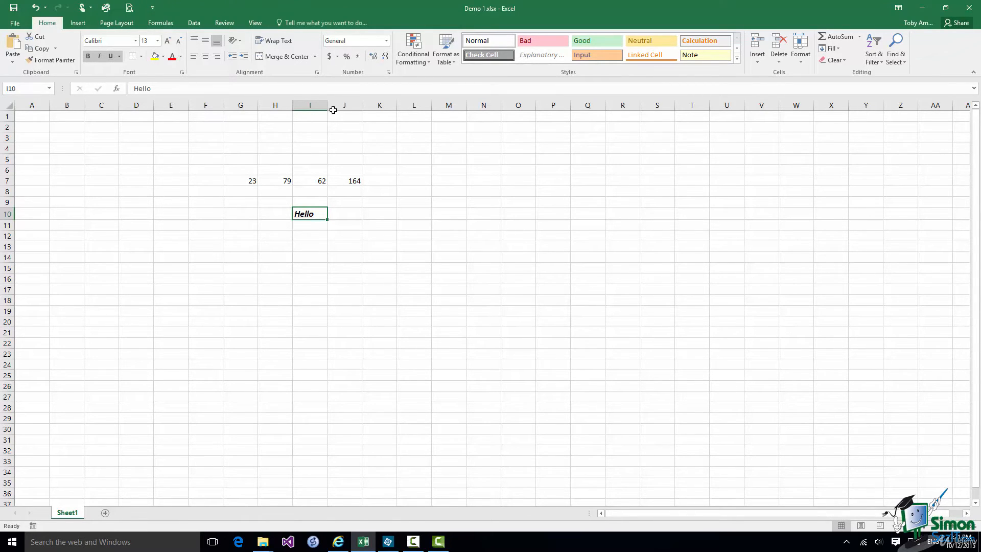
left_click(91, 9)
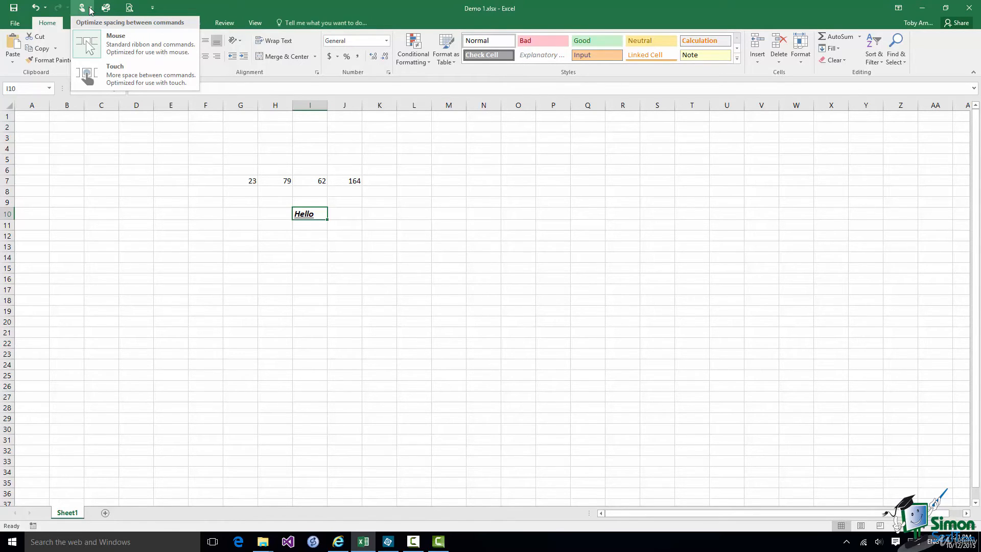
left_click(111, 76)
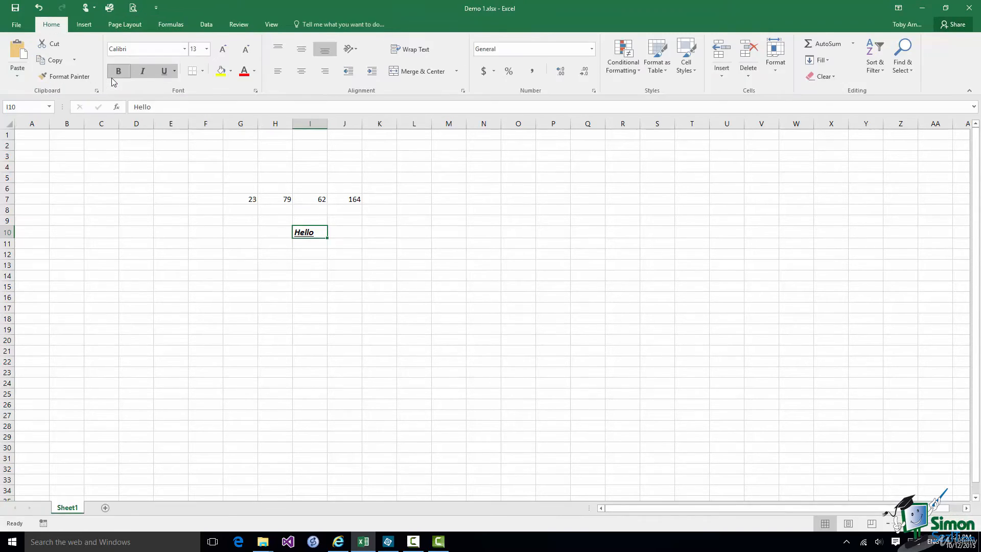
left_click(94, 9)
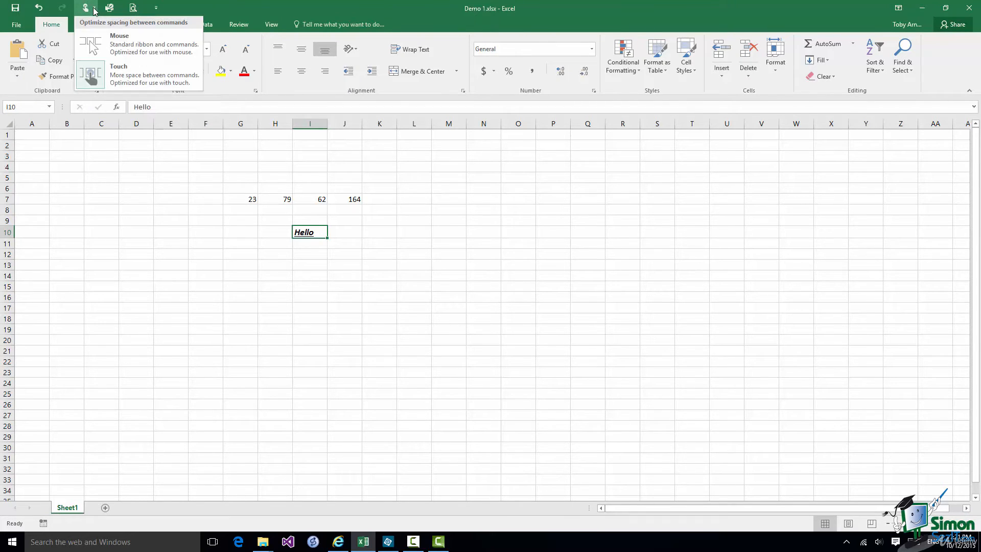
left_click(118, 44)
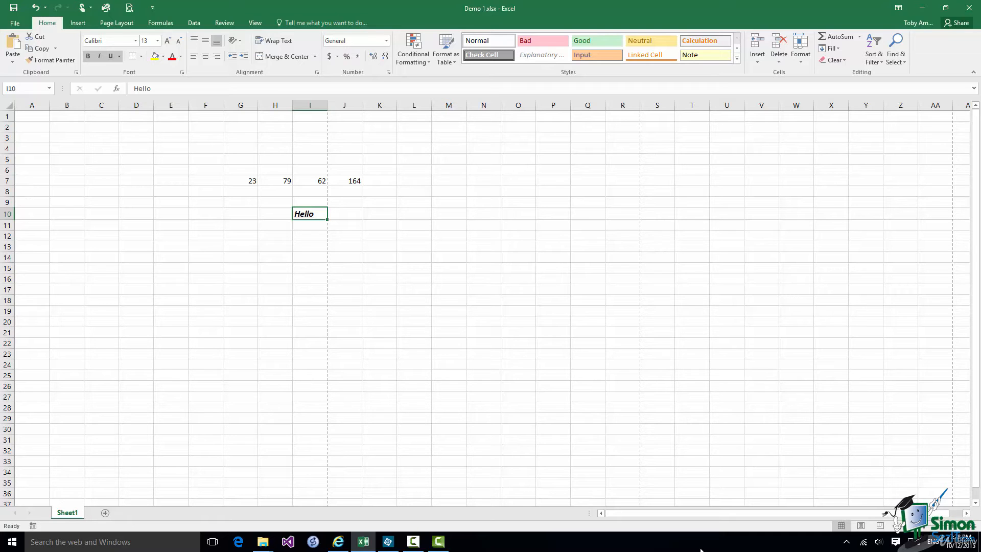
Display the KeyTips with Alt and press P to open Page Layout
key("alt")
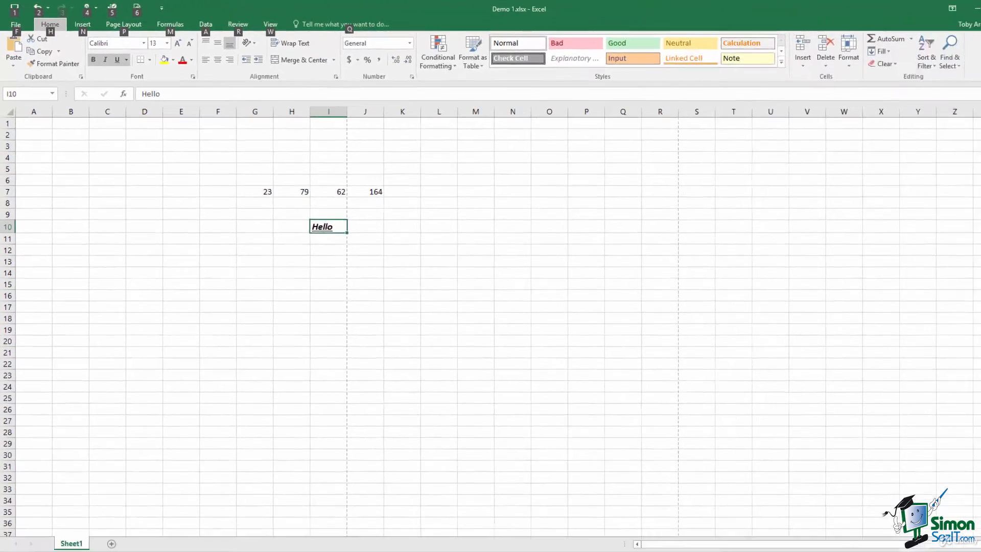
key("p")
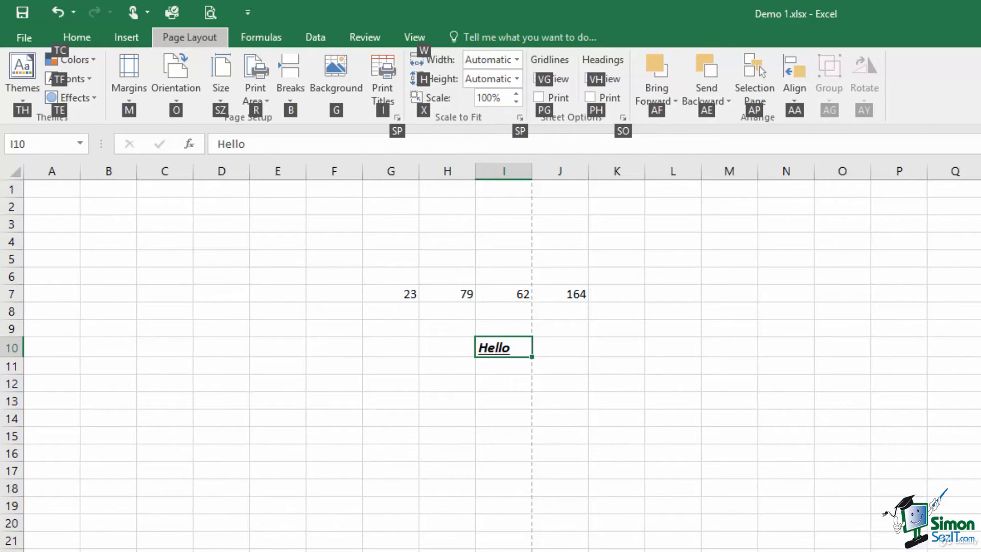
key("o")
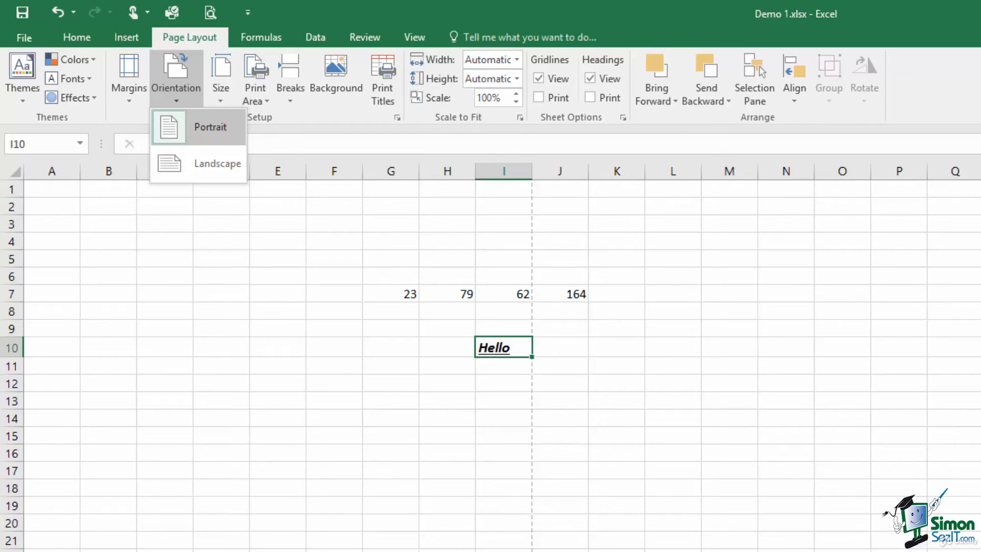
key("Down")
key("Up")
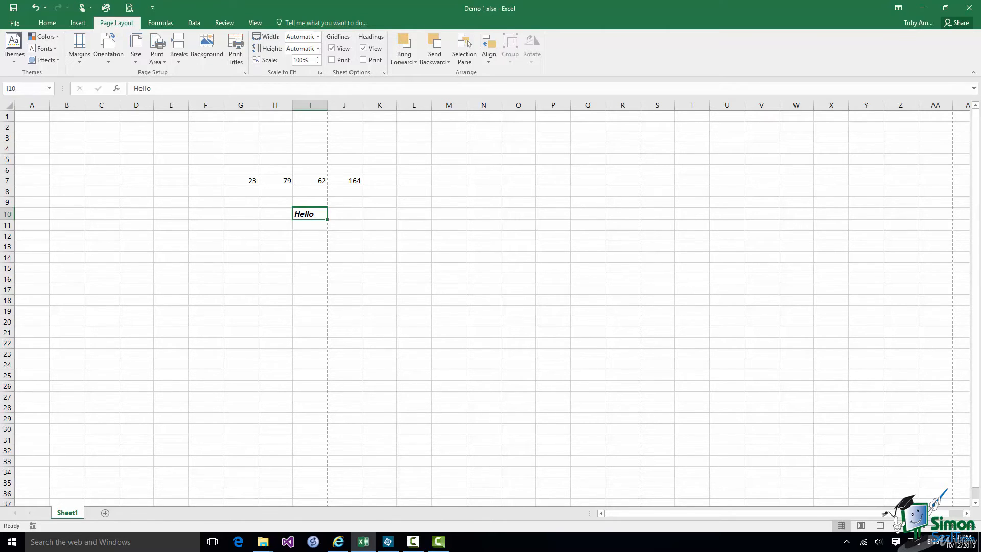
Open Excel Options from the File menu and view the Customize Ribbon settings
left_click(14, 26)
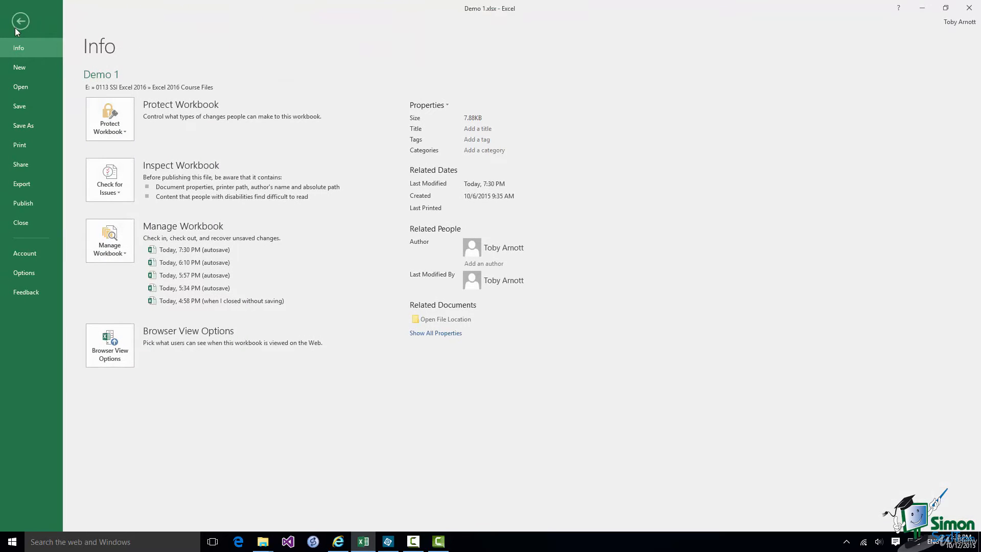
left_click(27, 273)
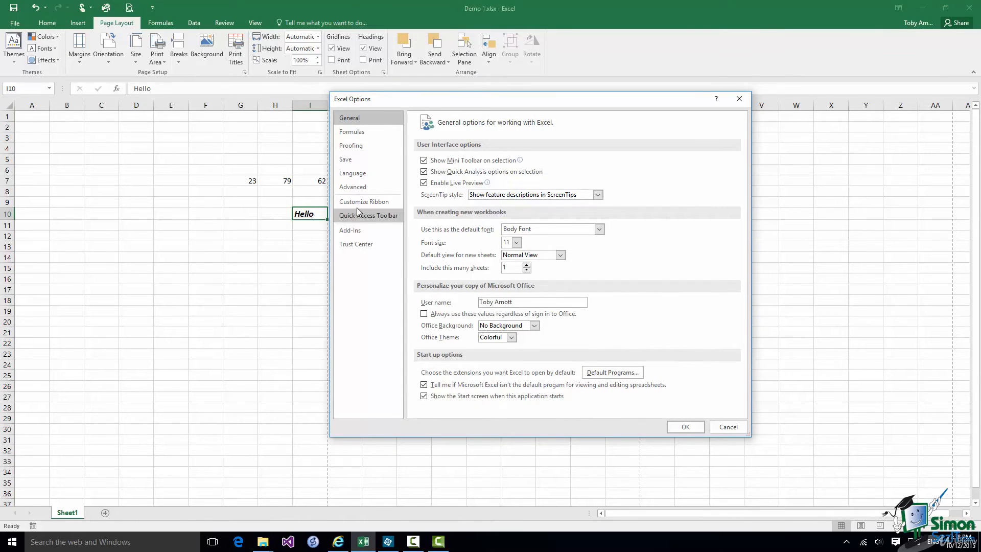
left_click(363, 203)
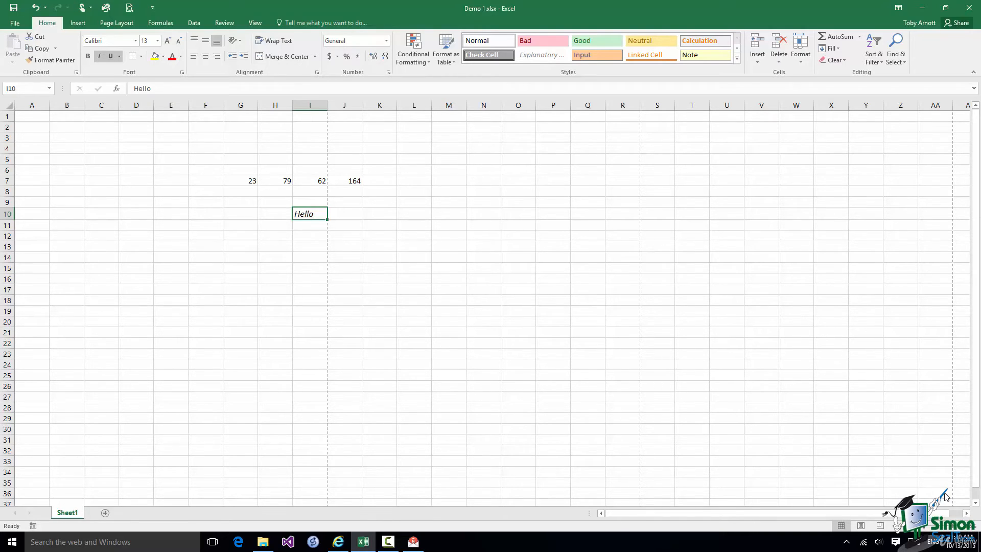
left_click(913, 545)
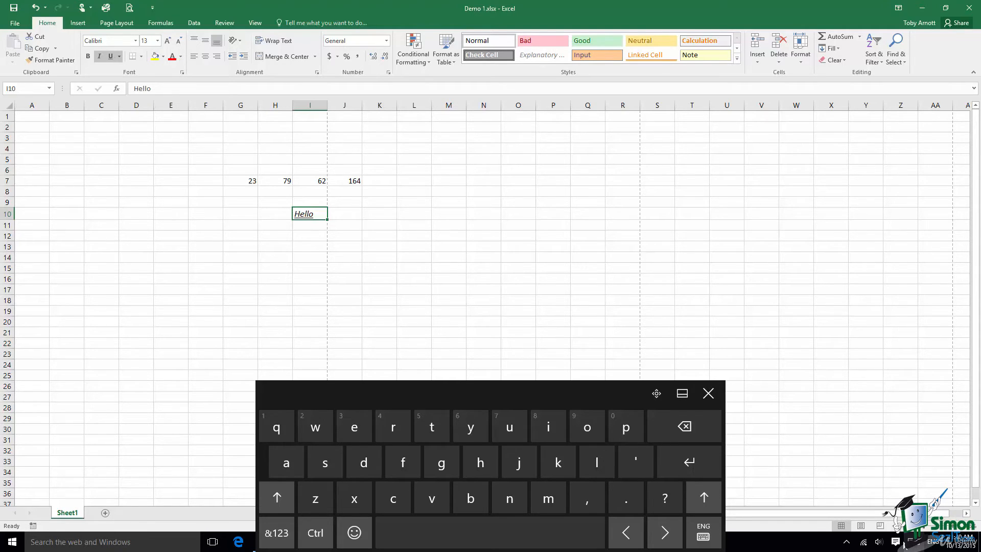
left_click(708, 394)
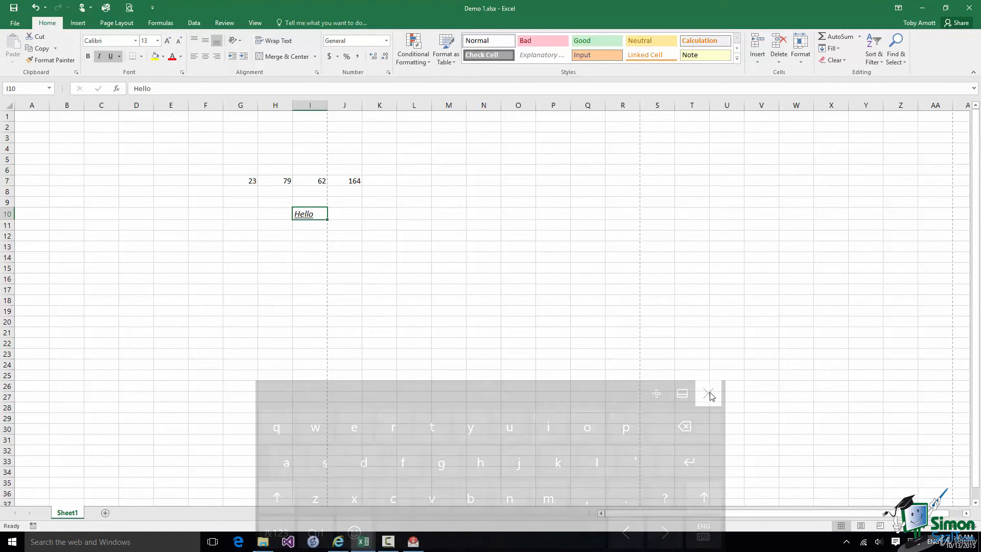
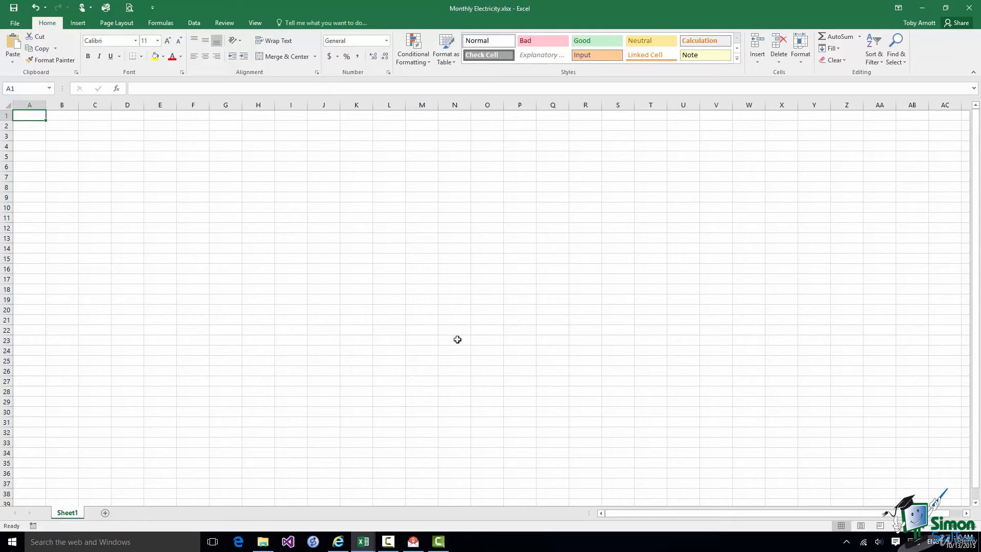
Type January into K8 and February into K9 to start the month labels
left_click(354, 188)
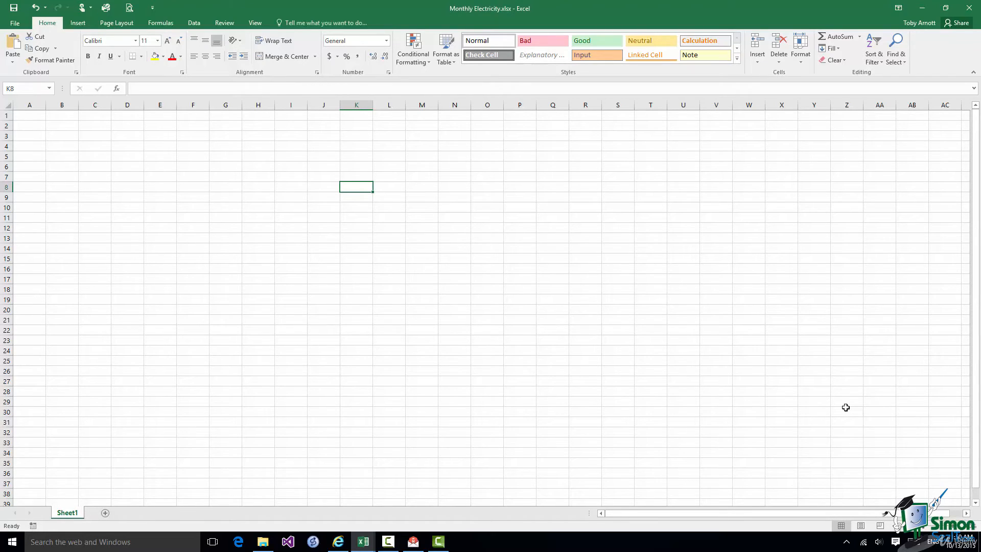
type("January")
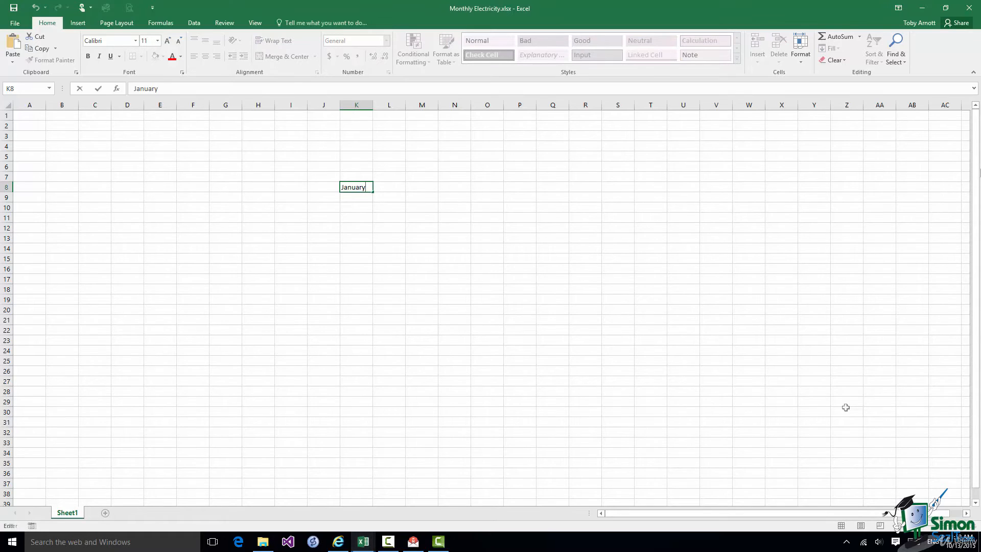
key("F2")
key("Return")
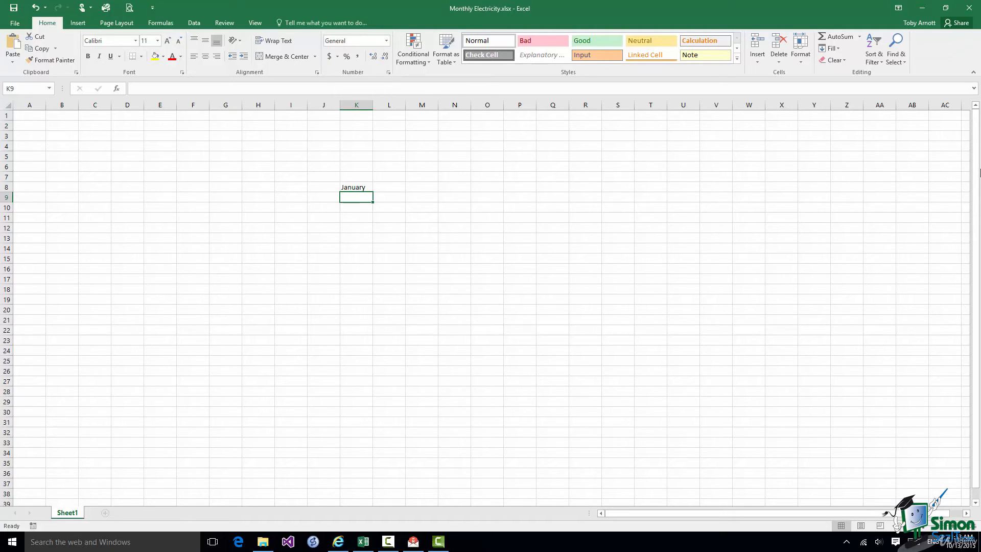
type("Febr")
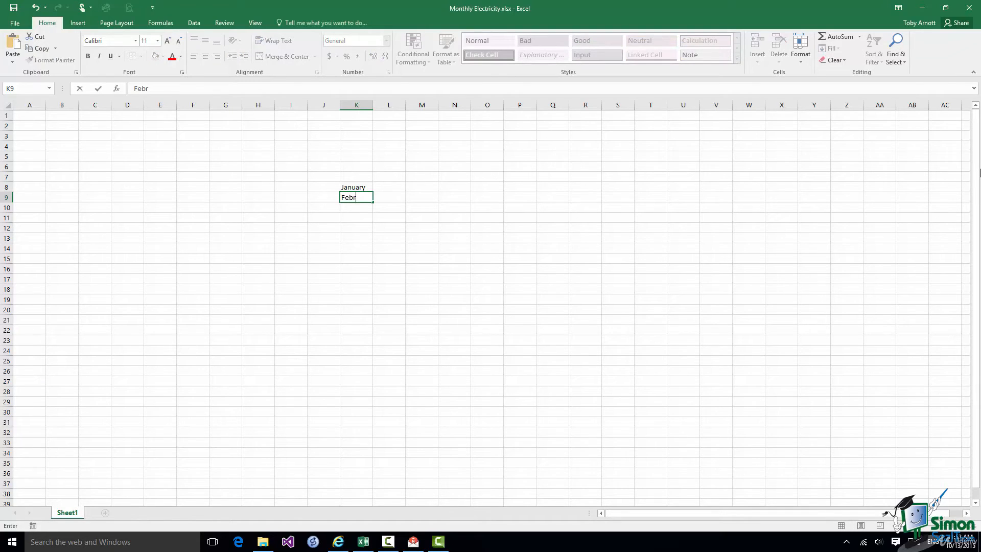
type("uary")
left_click(99, 90)
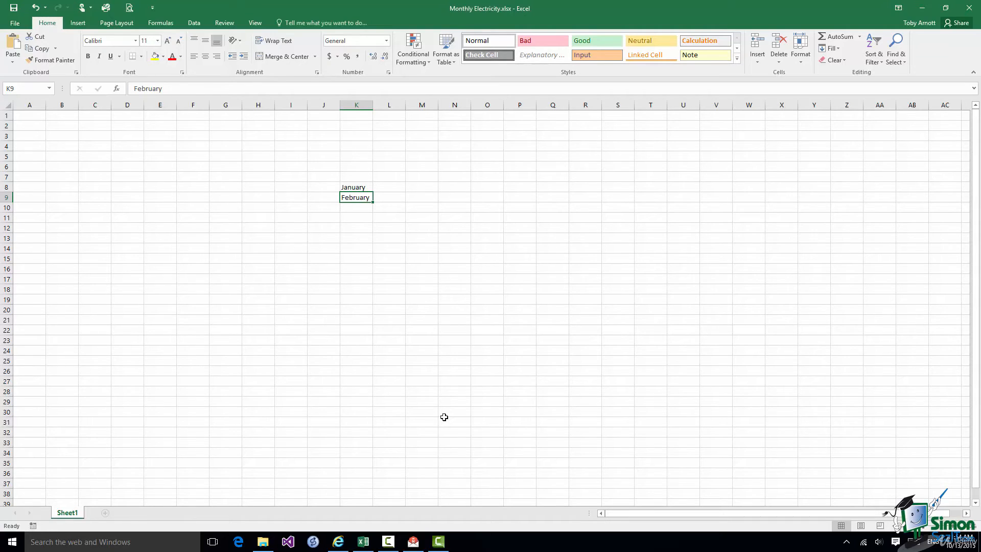
Enter March in K10 below February
left_click(359, 209)
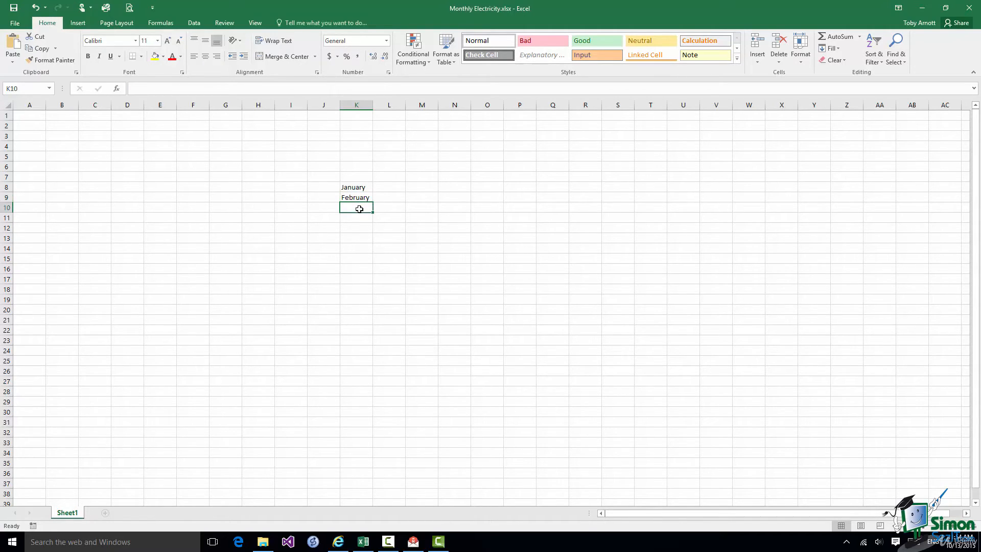
type("March")
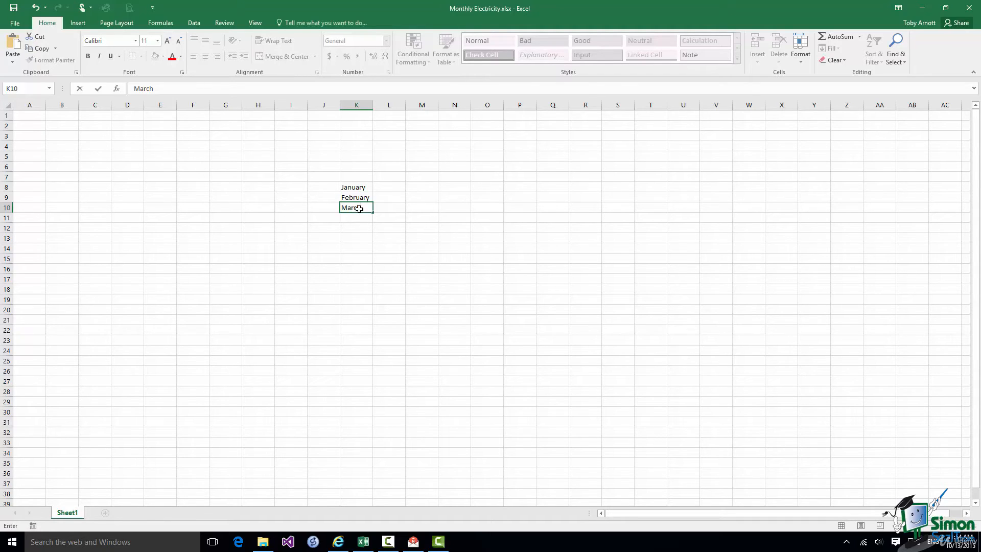
left_click(723, 199)
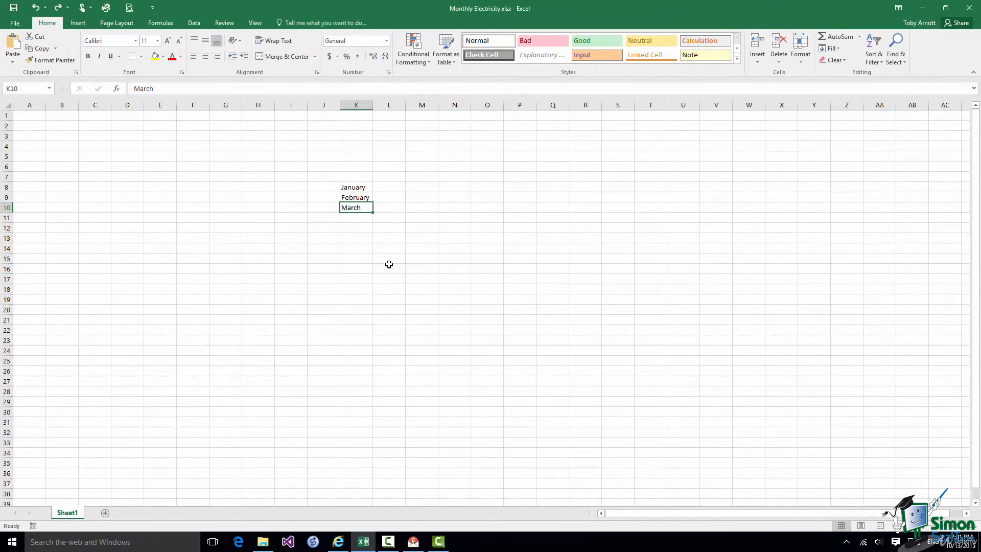
Fill the months from January down to December in K8:K19 and widen column K
left_click(356, 188)
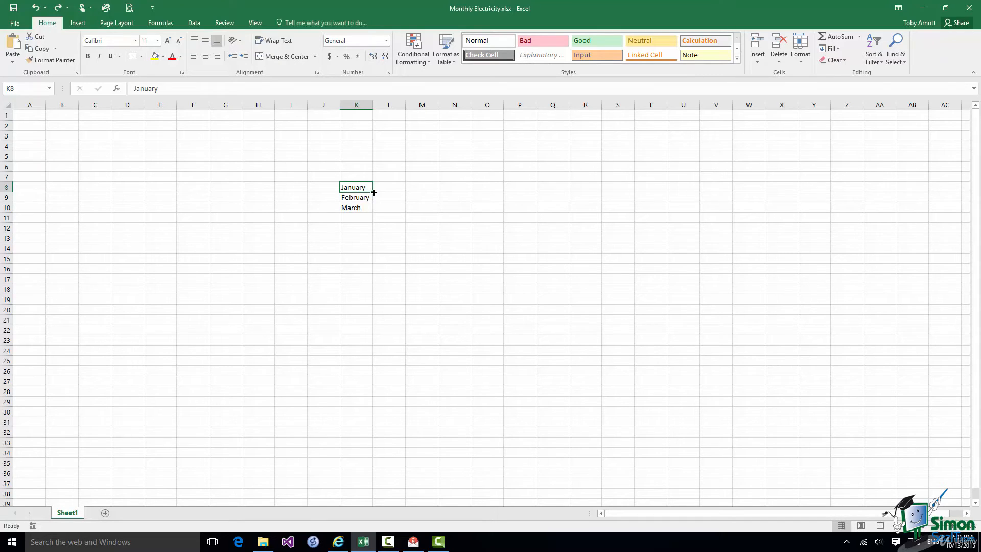
left_click_drag(373, 193, 365, 304)
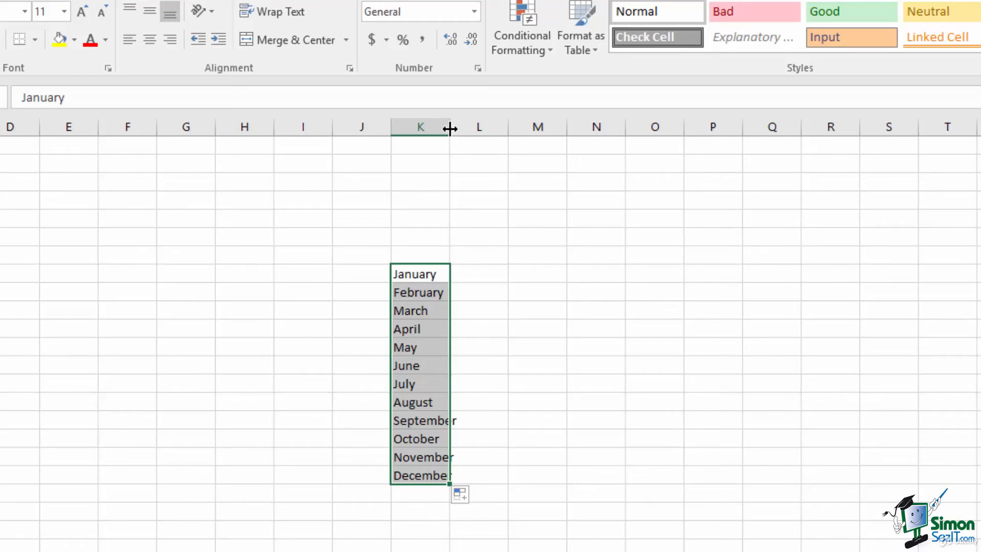
left_click_drag(450, 129, 481, 128)
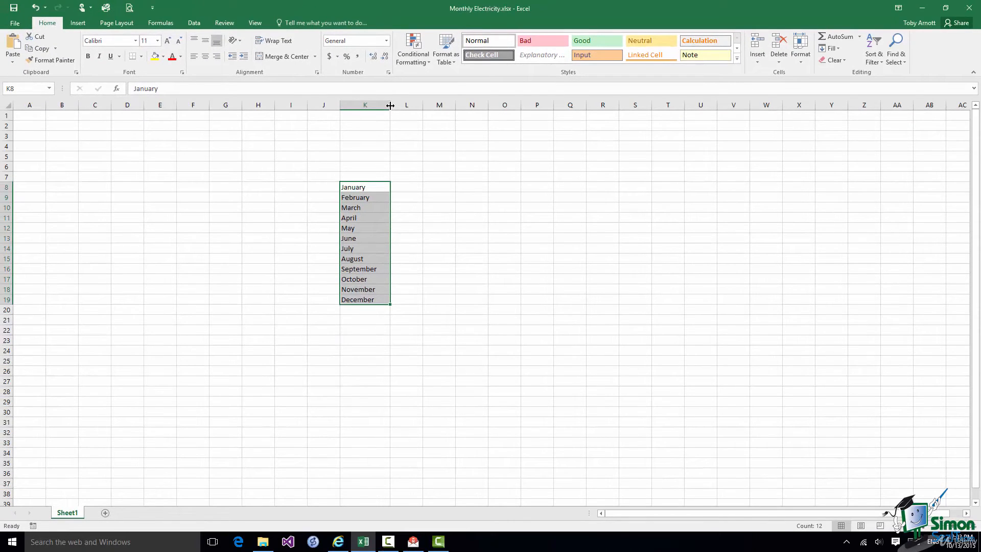
AutoFit column K to its longest month name using Home > Format
left_click_drag(390, 106, 367, 106)
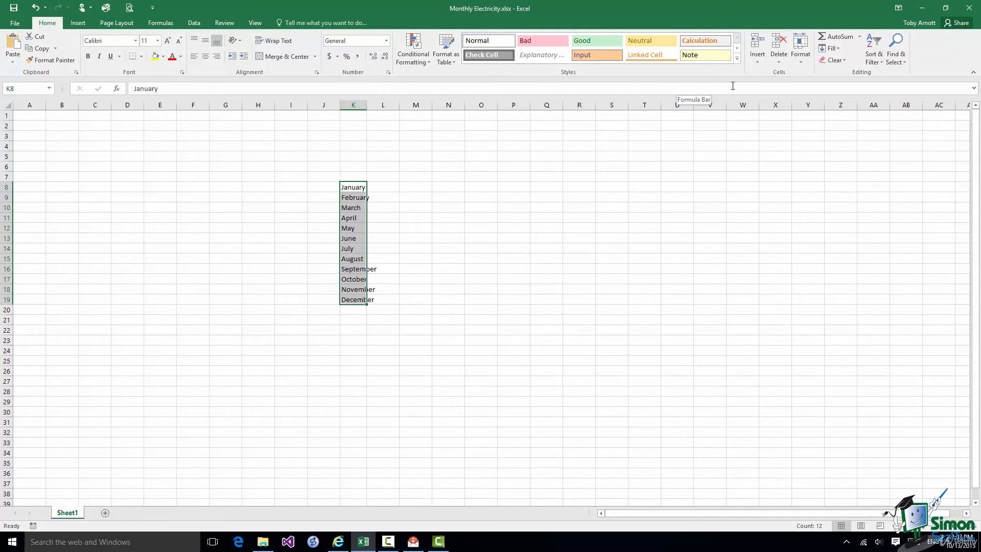
left_click(800, 62)
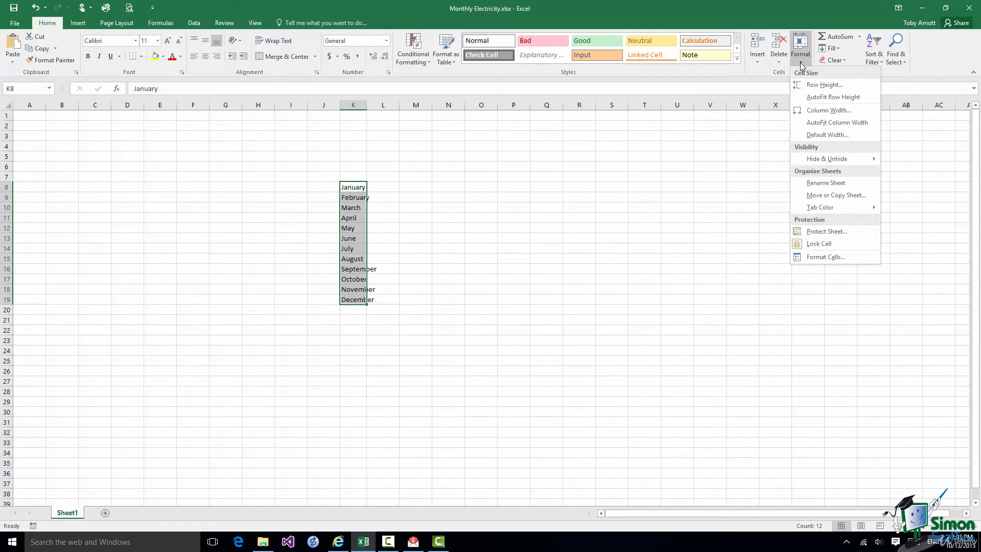
left_click(852, 125)
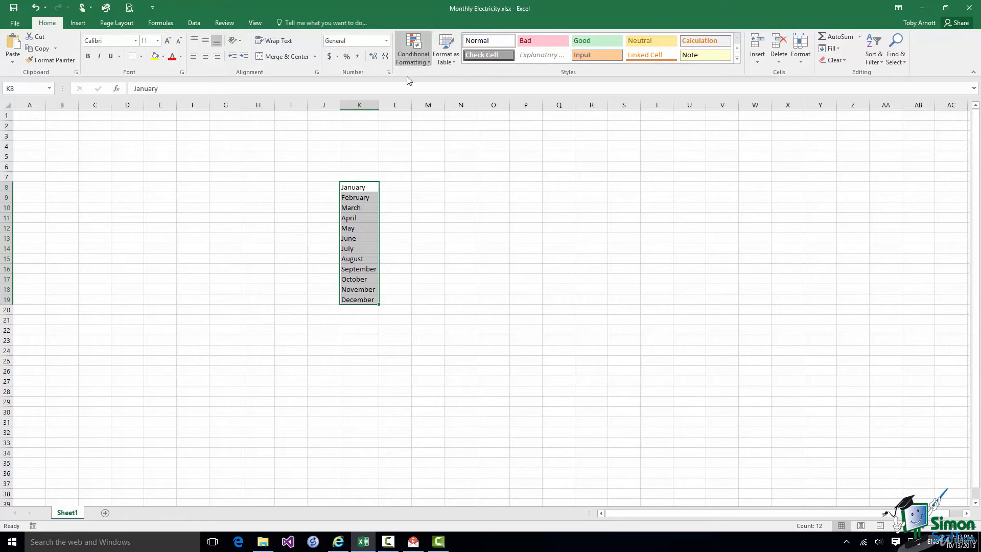
Select K16 holding Sepmetber and begin overwriting it with 'S'
left_click_drag(360, 104, 462, 105)
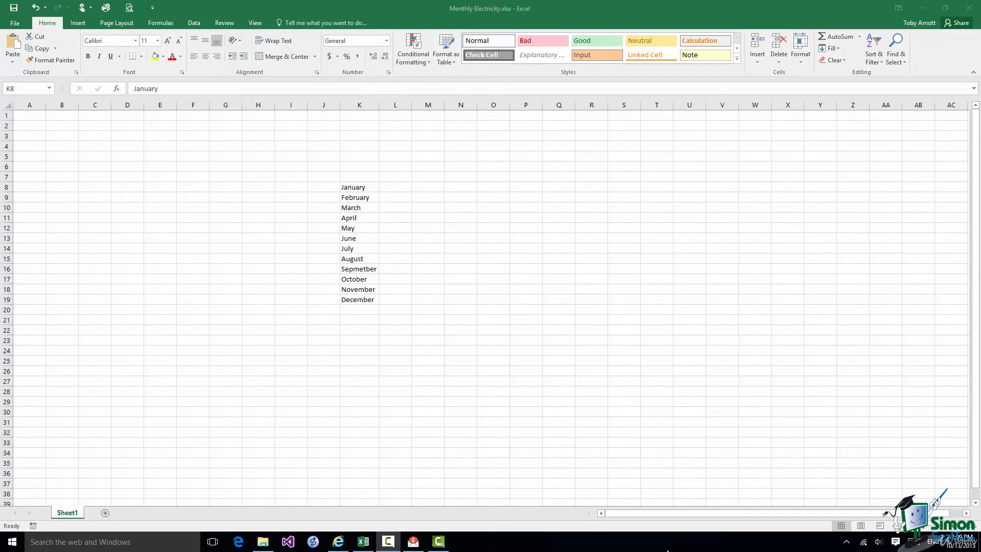
left_click(356, 273)
left_click(354, 268)
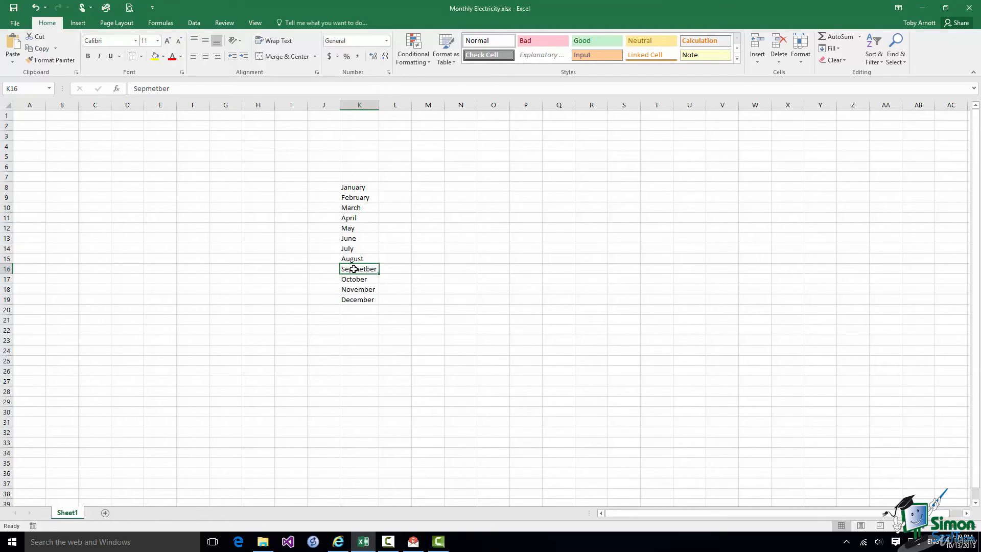
type("S")
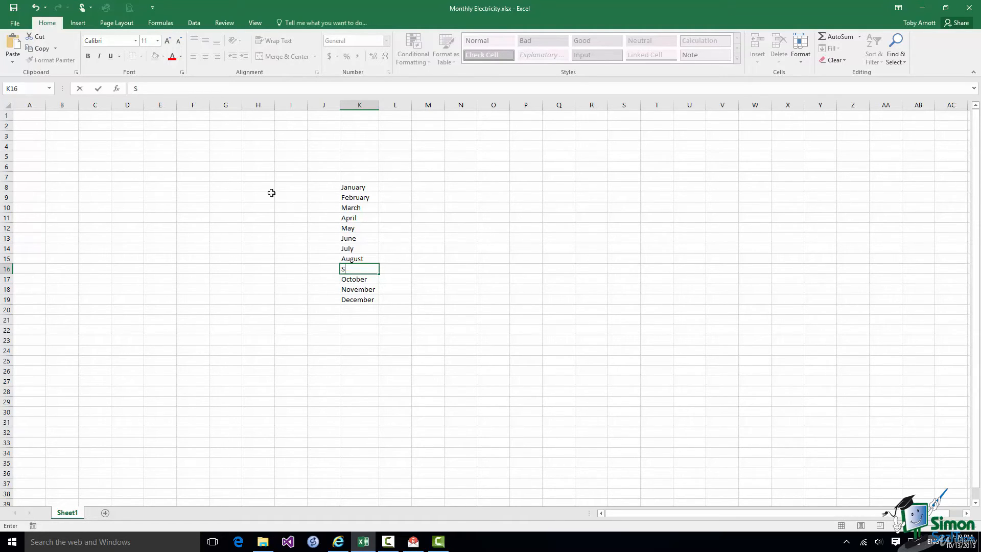
Cancel the K16 retype, then undo and redo the last two changes
left_click(80, 89)
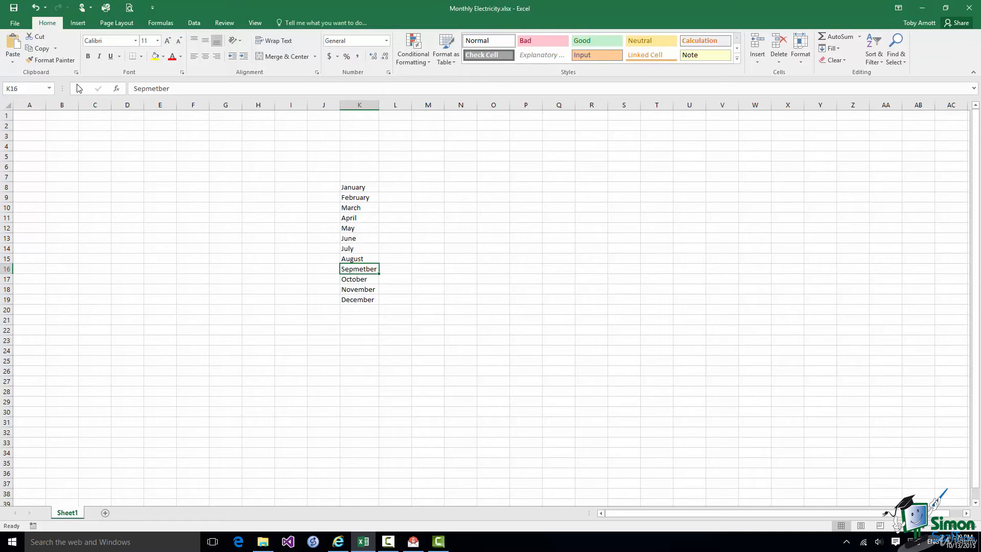
left_click(36, 8)
left_click(36, 8)
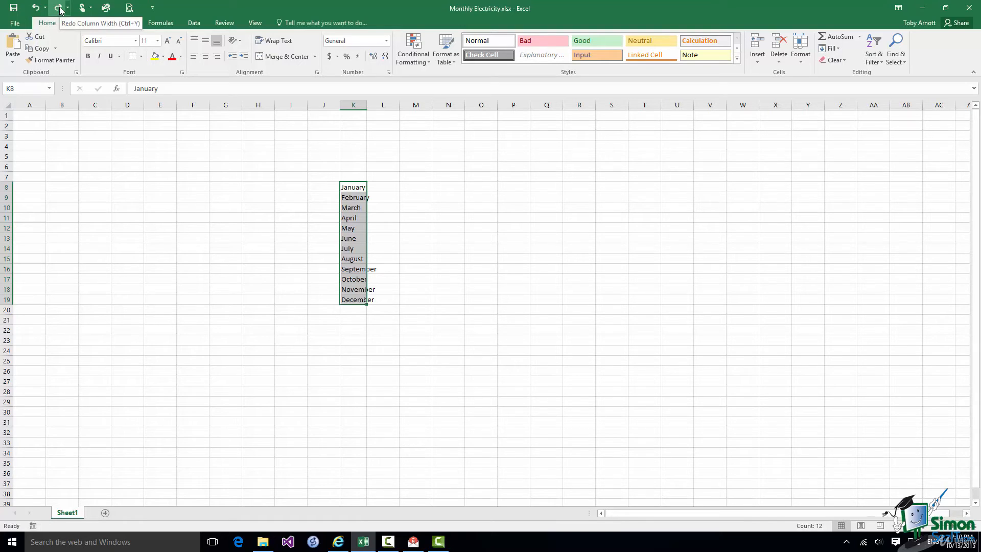
left_click(59, 8)
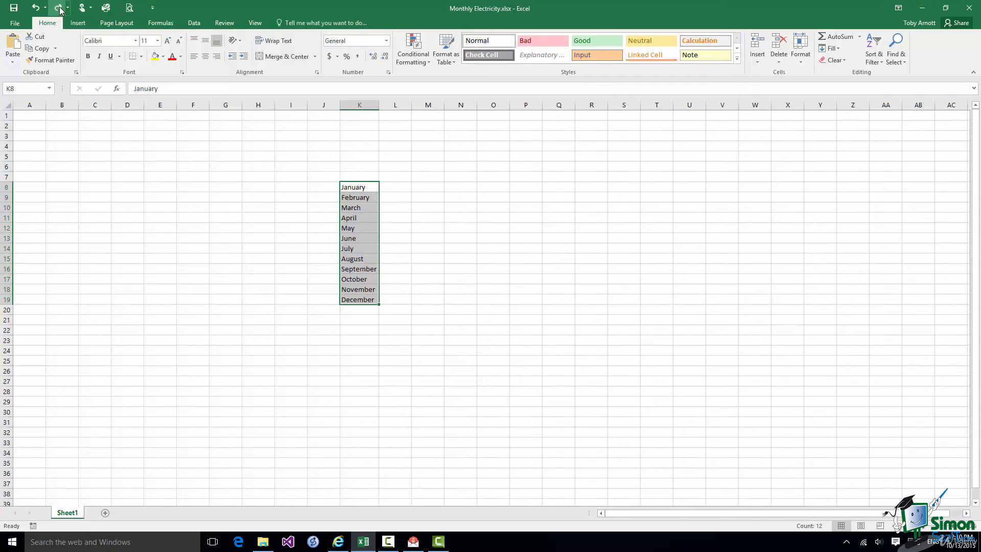
left_click(60, 8)
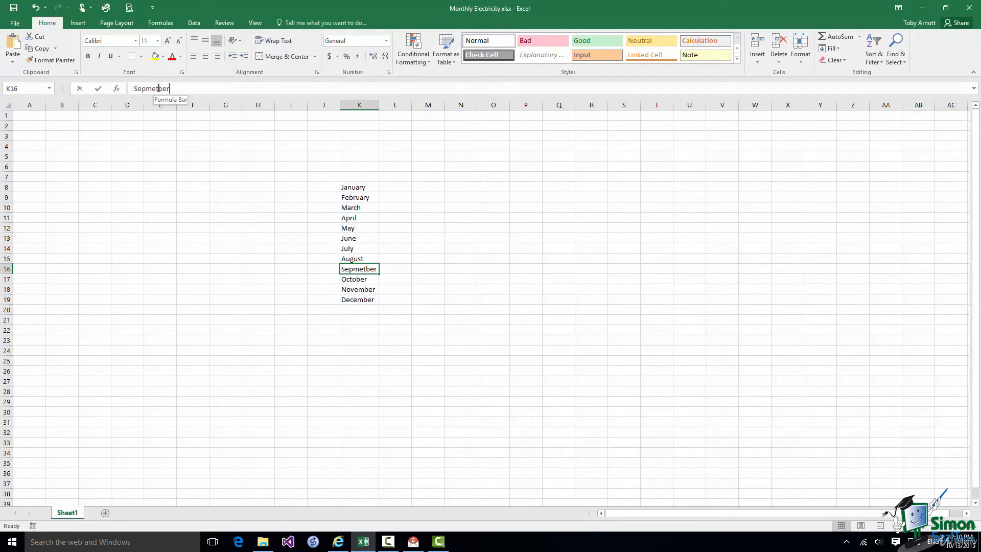
Correct Sepmetber to September in K16 and commit the edit
left_click(158, 89)
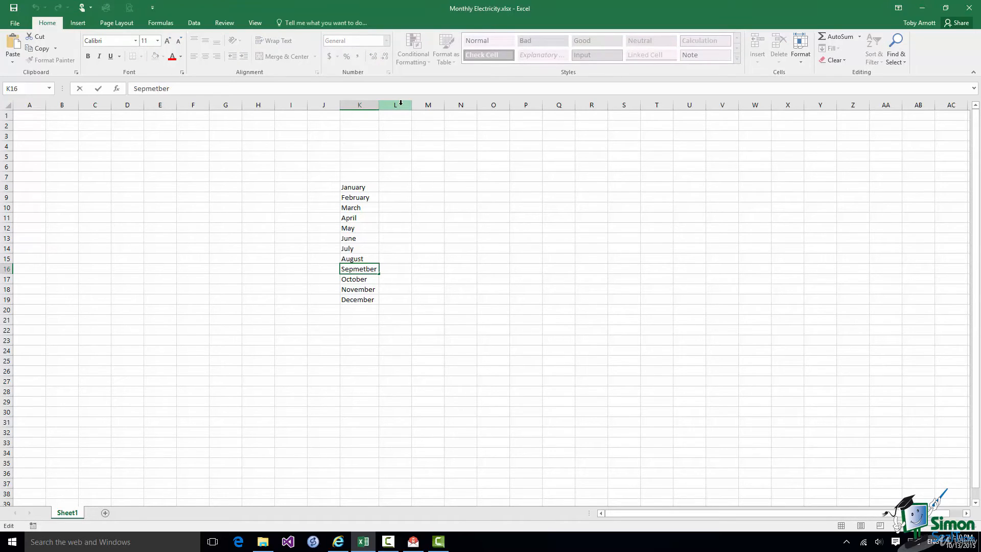
key("BackSpace")
key("BackSpace")
key("BackSpace")
type("tem")
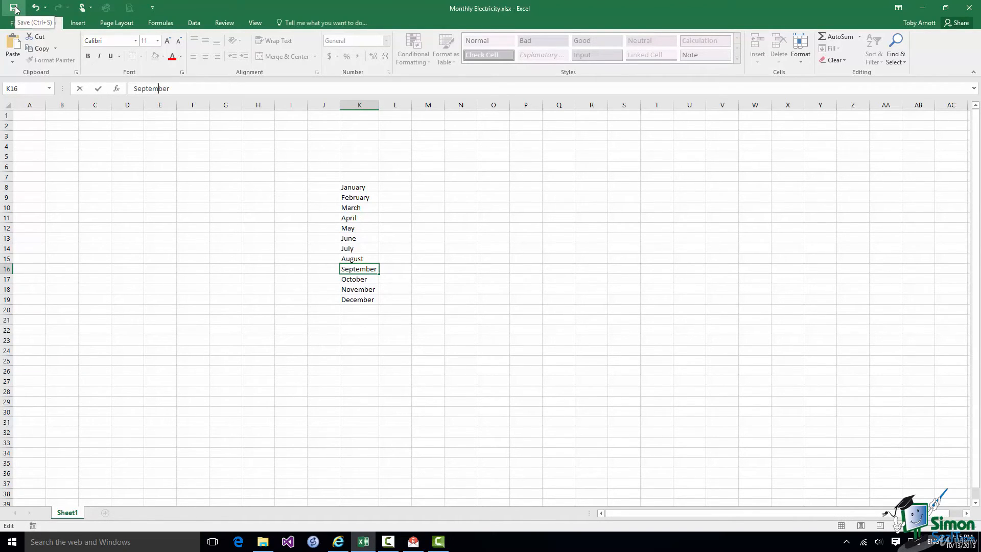
left_click(399, 189)
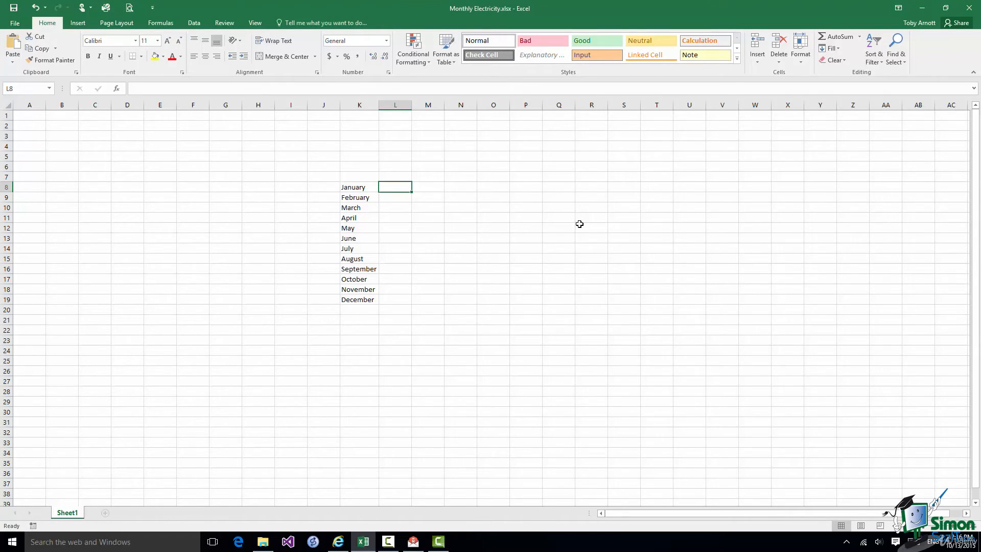
Enter usage values 124, 126 and 118 in L8, L9 and L10
type("124")
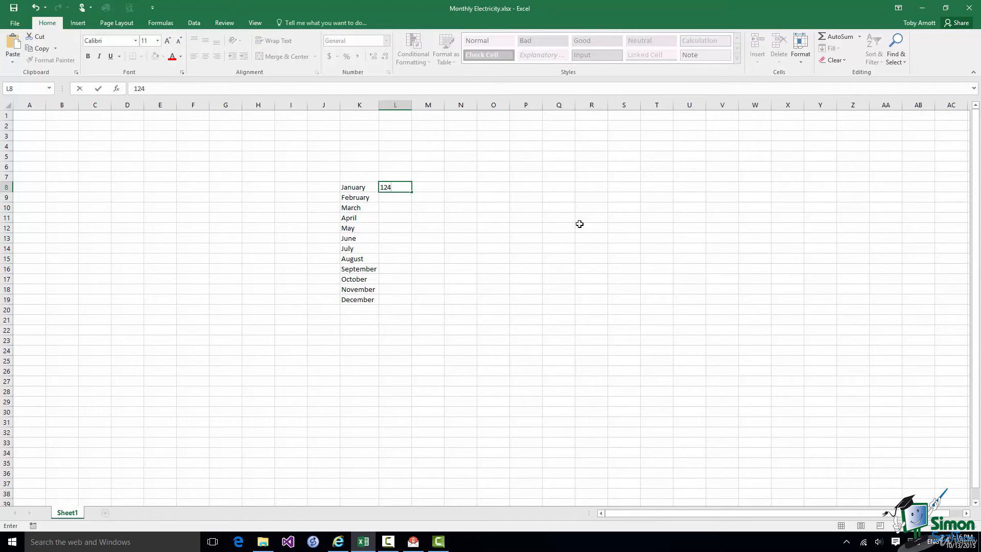
key("Return")
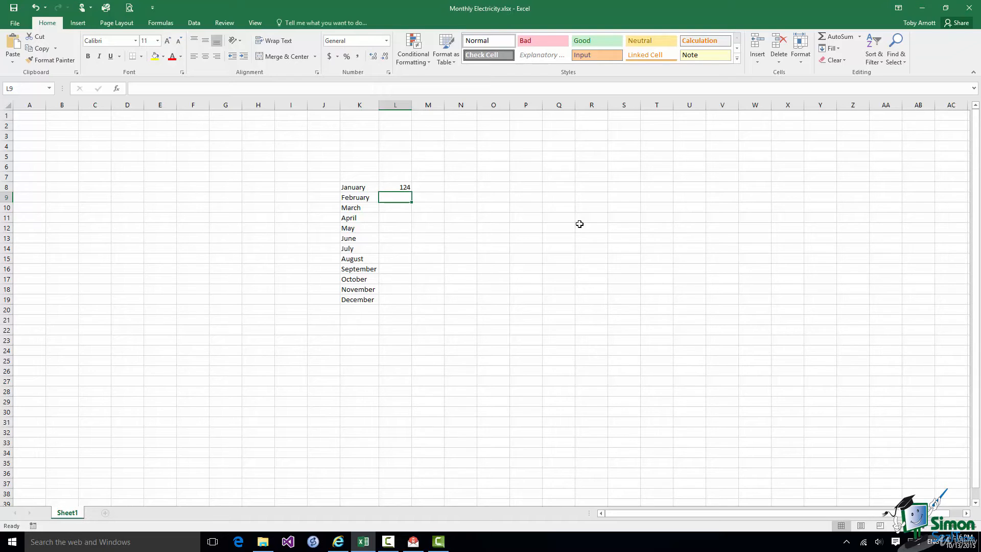
type("126")
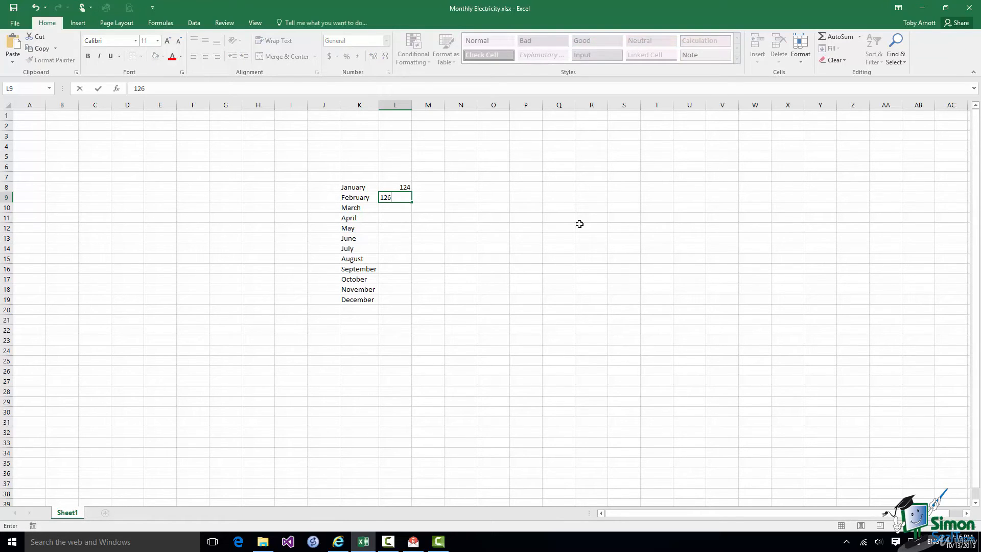
key("Return")
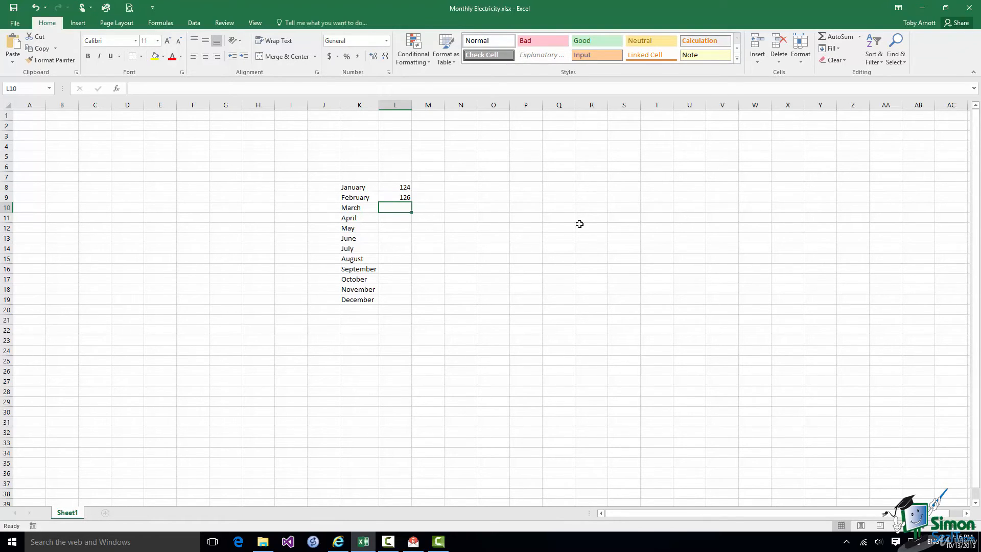
type("118")
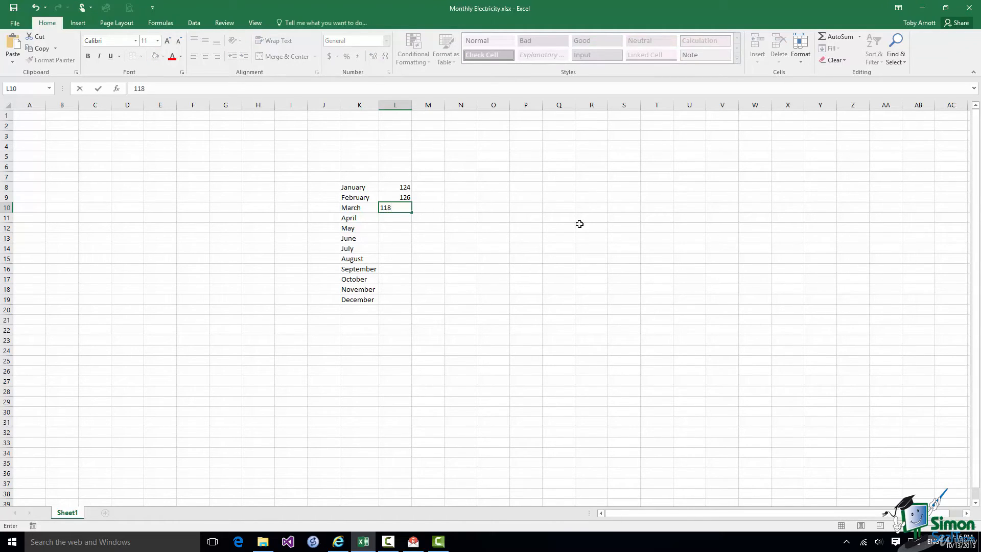
key("Return")
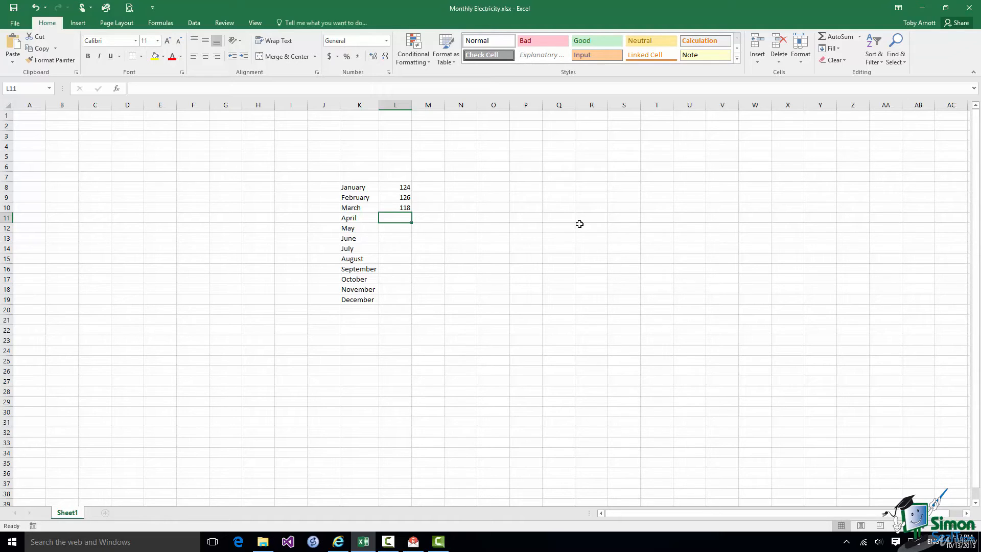
Format L8 as Currency with the $ symbol and 2 decimals, giving $124.00
left_click(400, 187)
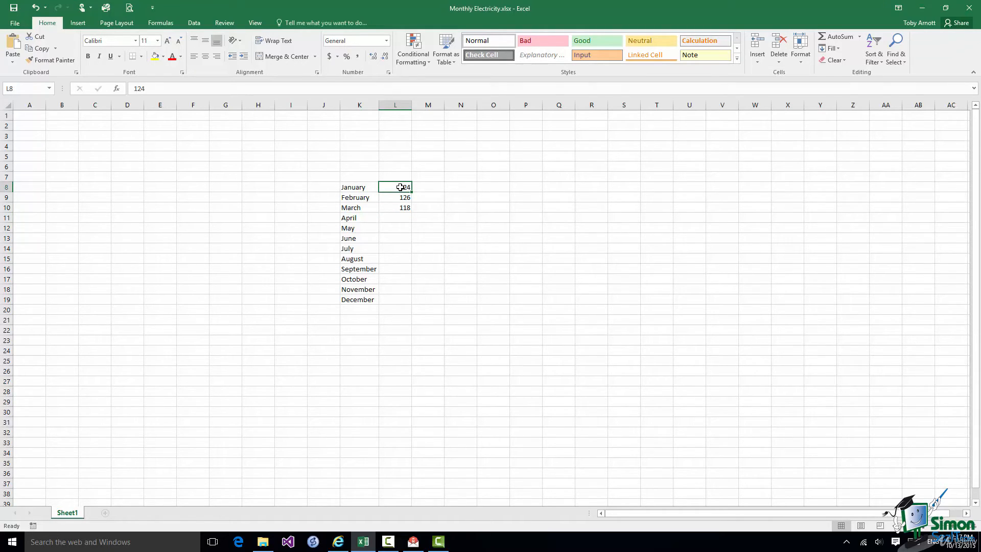
right_click(400, 187)
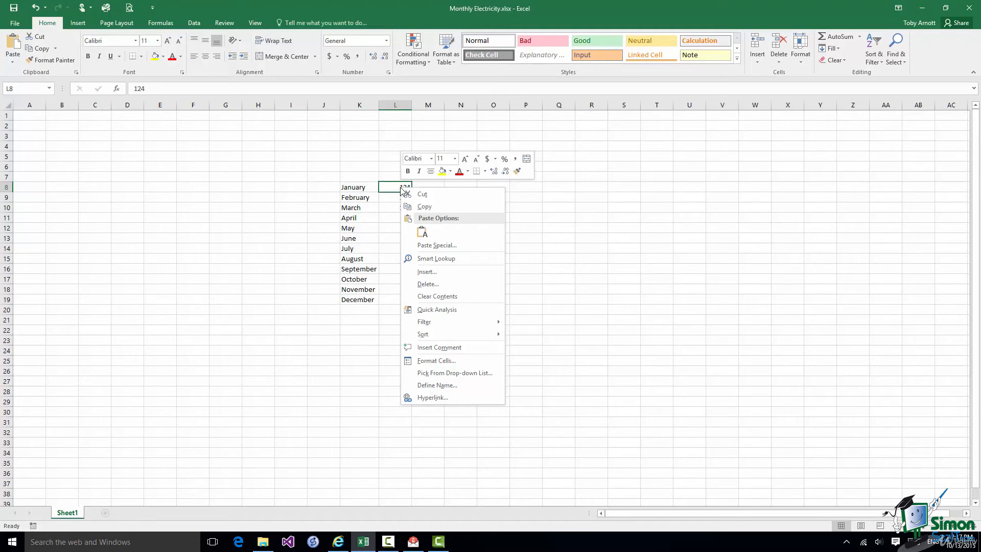
left_click(452, 361)
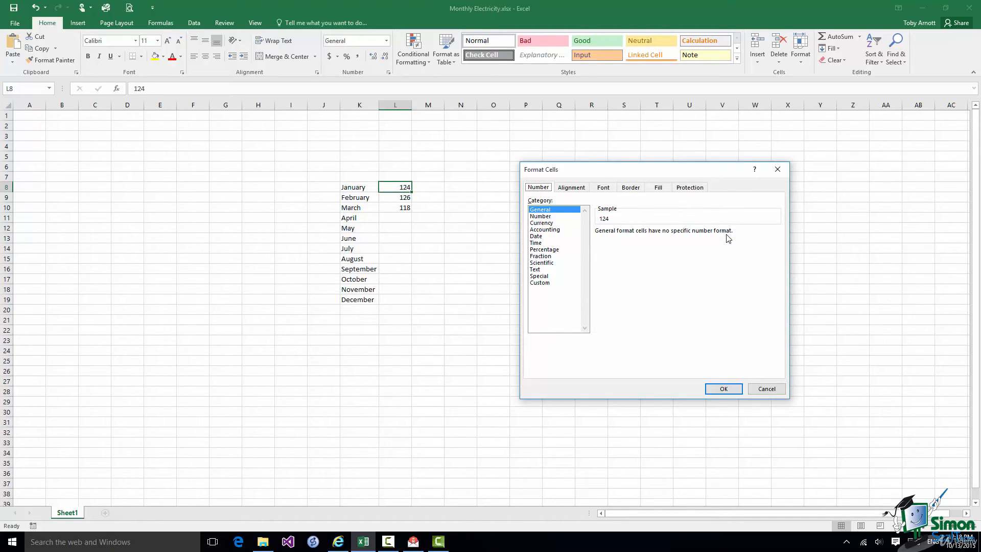
left_click(545, 223)
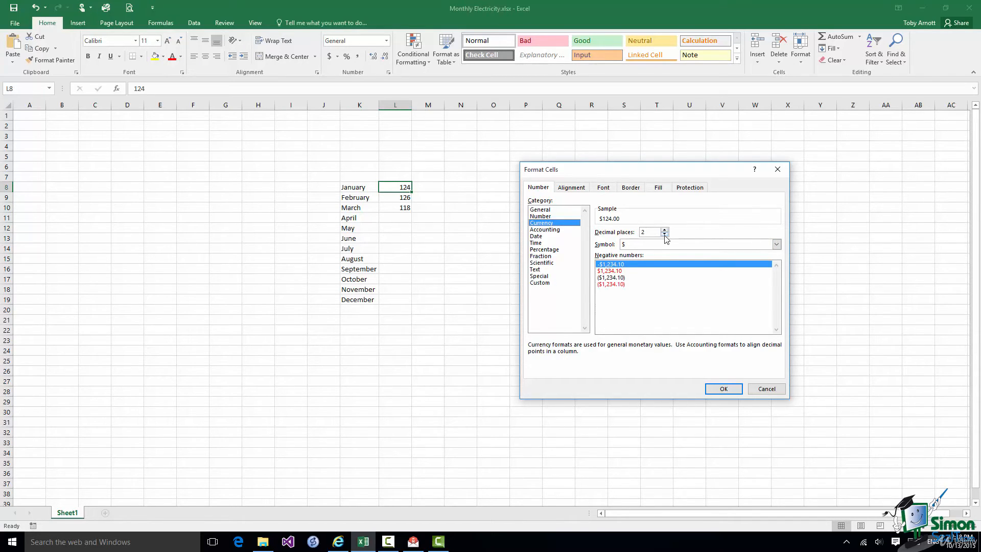
left_click(777, 245)
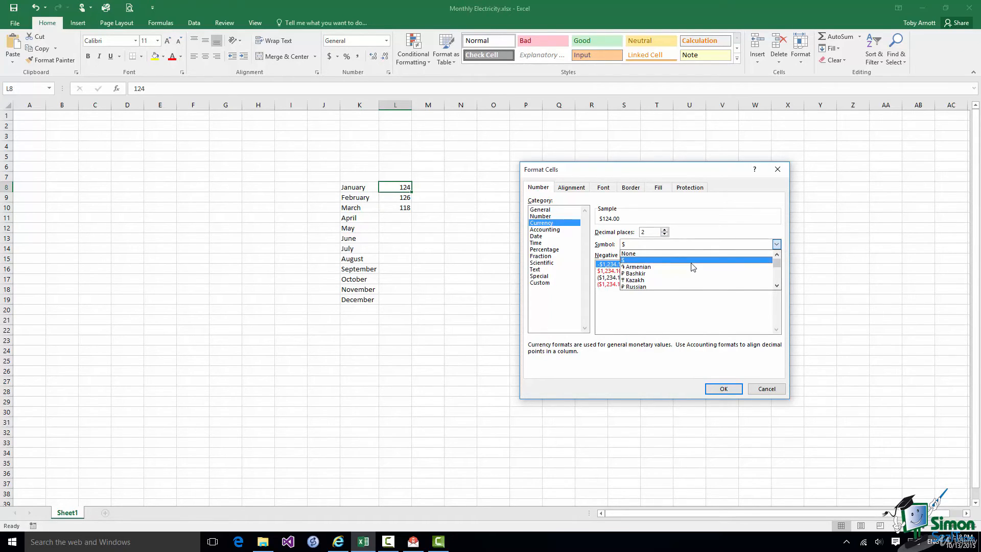
left_click(636, 261)
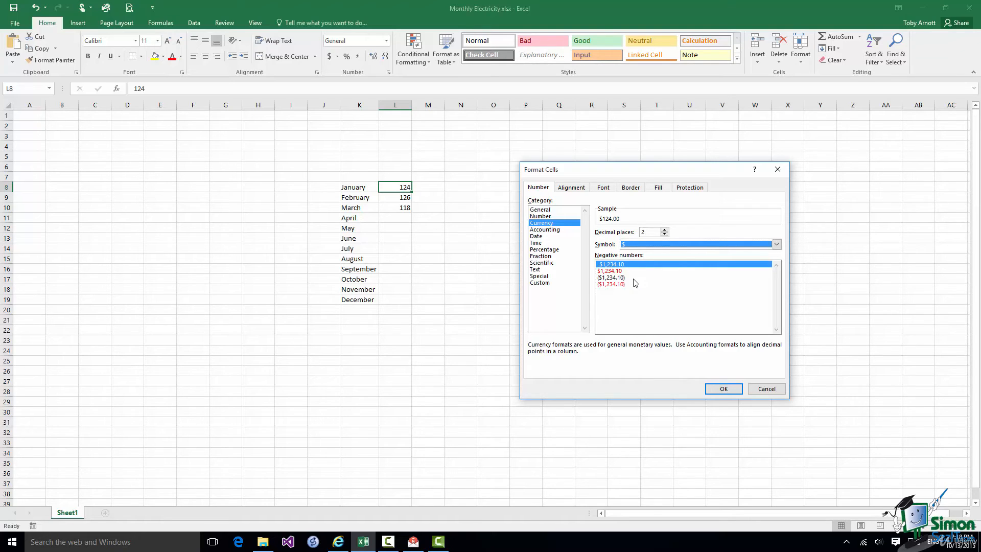
left_click(725, 389)
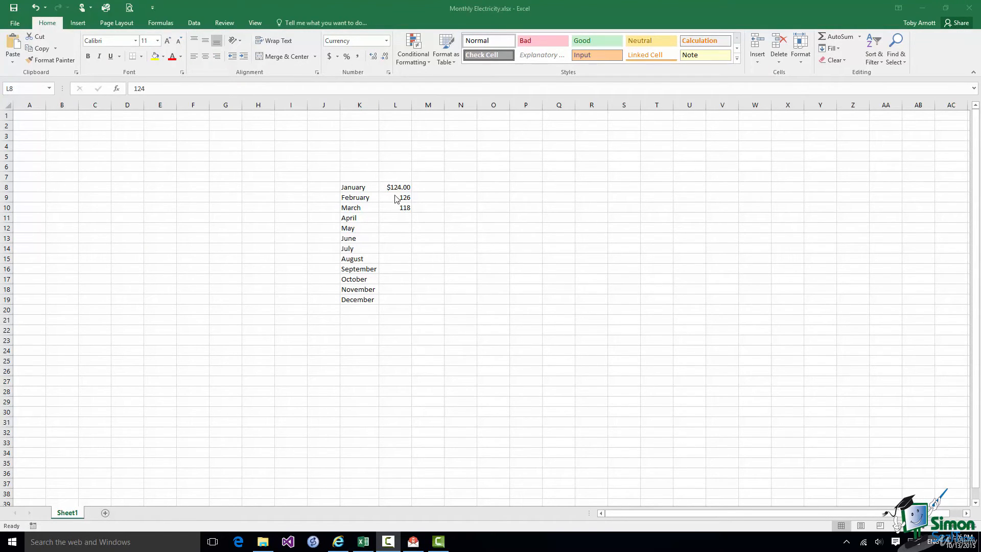
Apply the Currency format to L9:L10 through Home > Format > Format Cells
left_click_drag(391, 198, 390, 205)
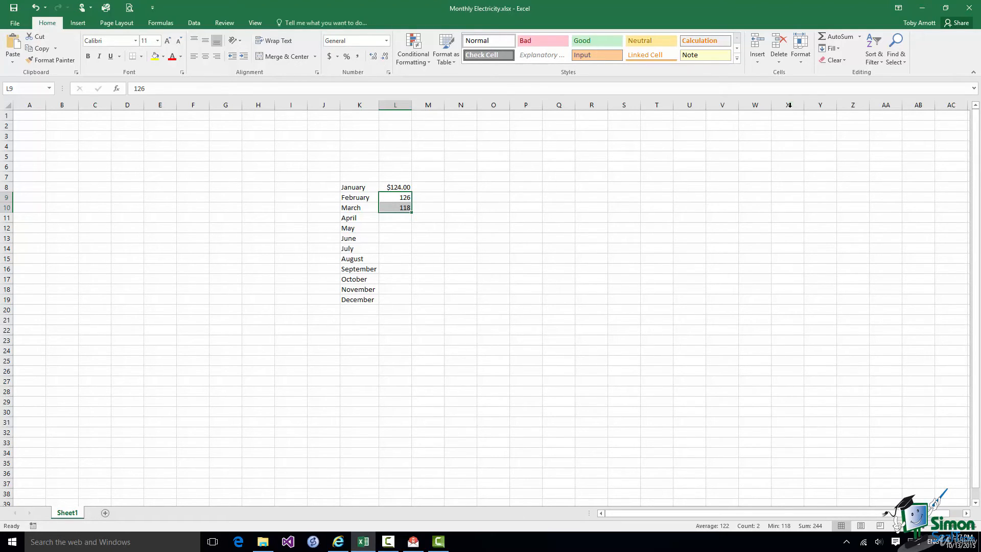
left_click(801, 59)
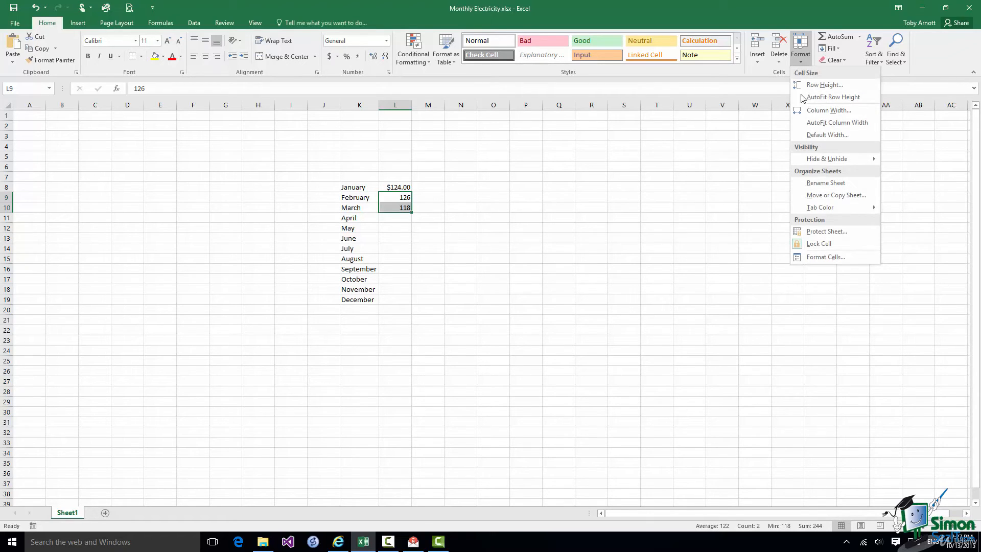
left_click(814, 257)
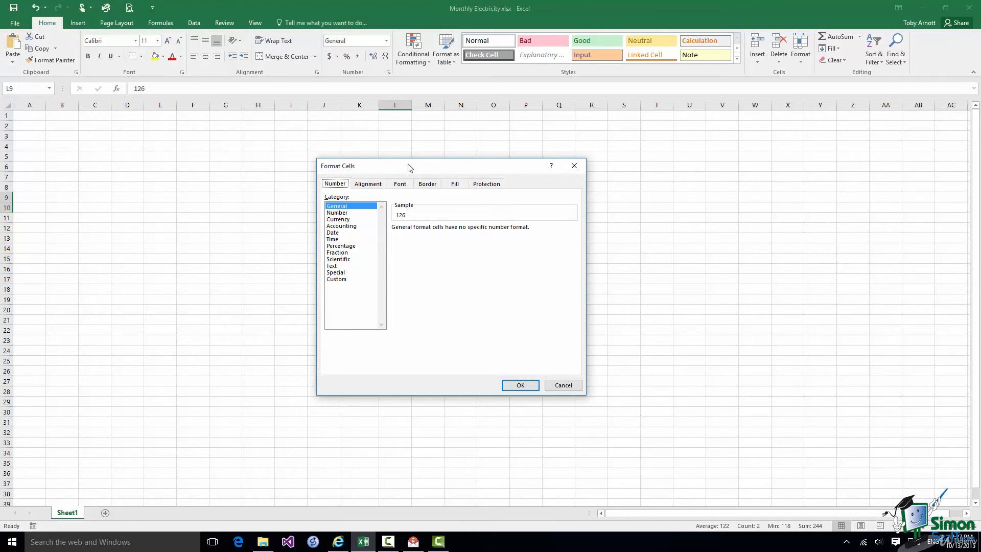
left_click_drag(393, 167, 597, 142)
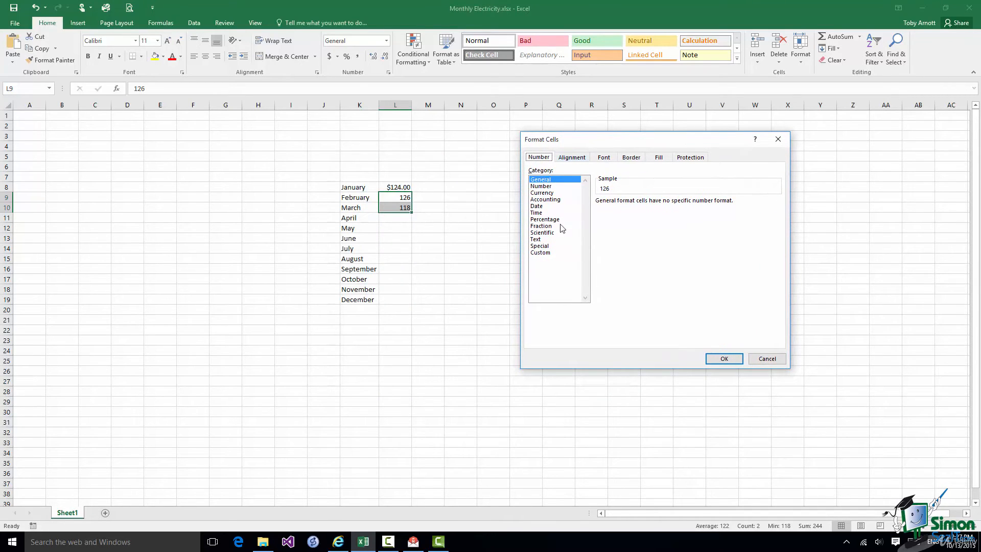
left_click(548, 193)
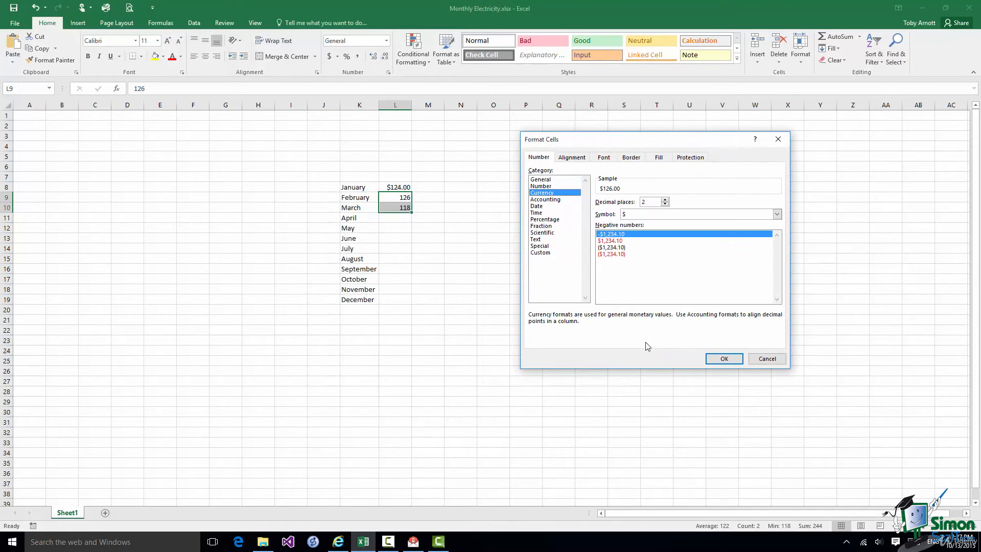
left_click(726, 359)
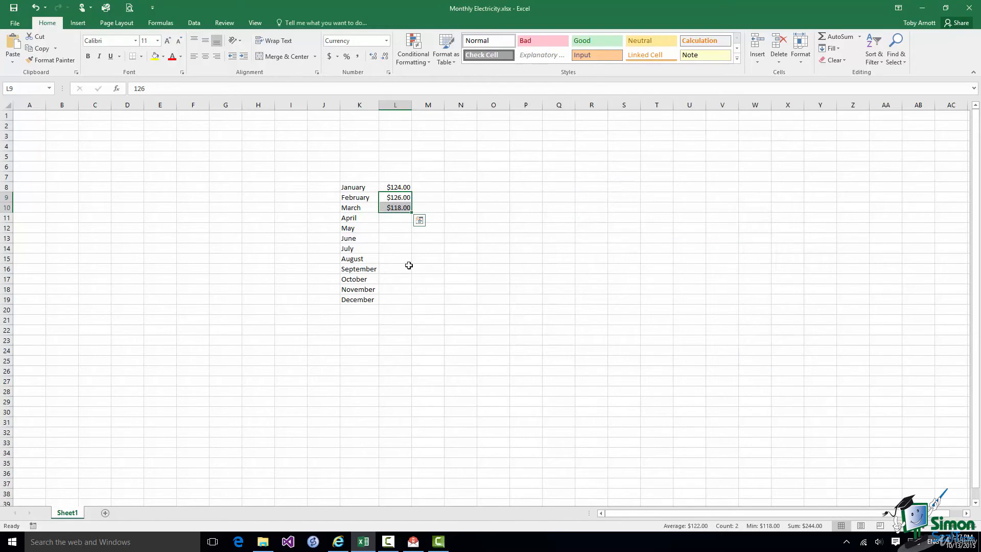
Format all of column L as Currency with the $ symbol and 2 decimals
left_click_drag(397, 217, 397, 299)
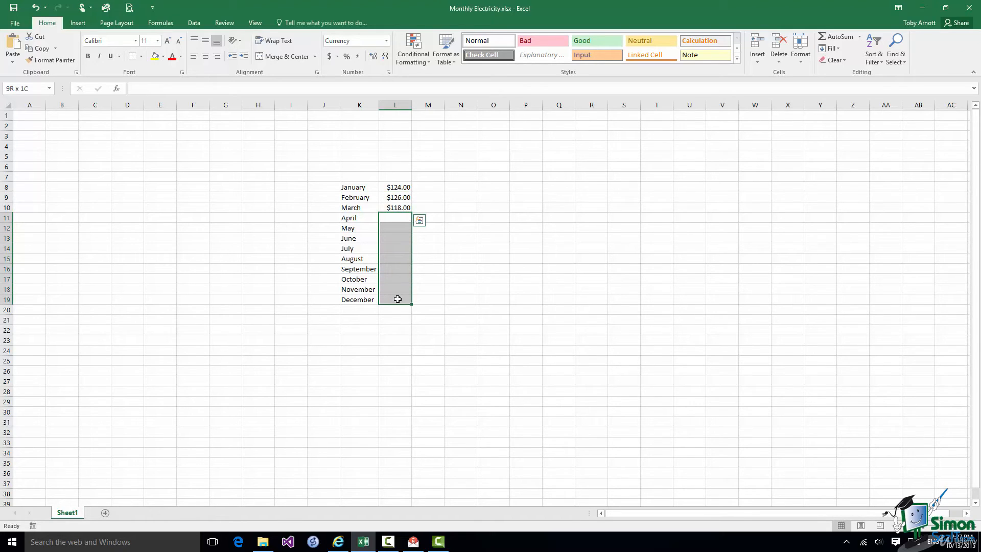
left_click(397, 104)
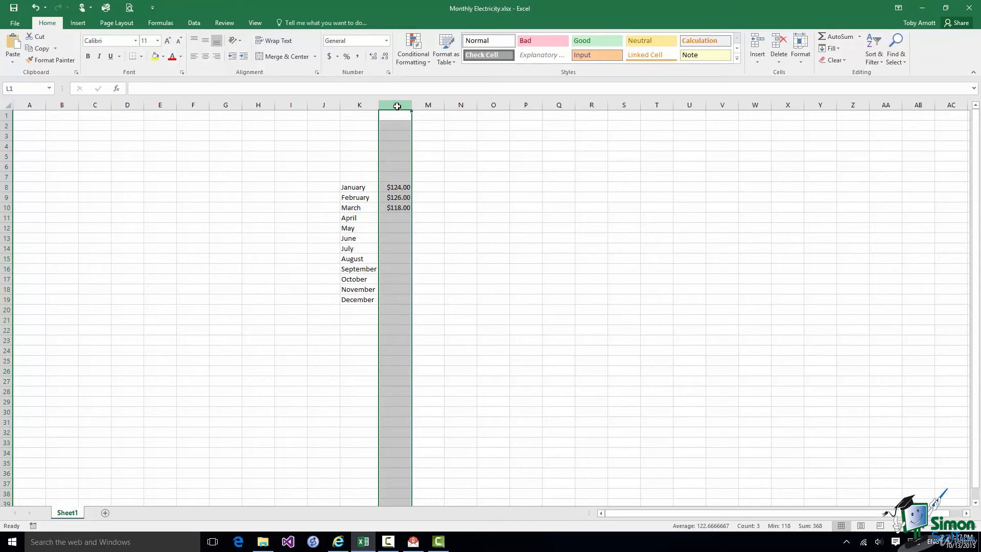
left_click(801, 64)
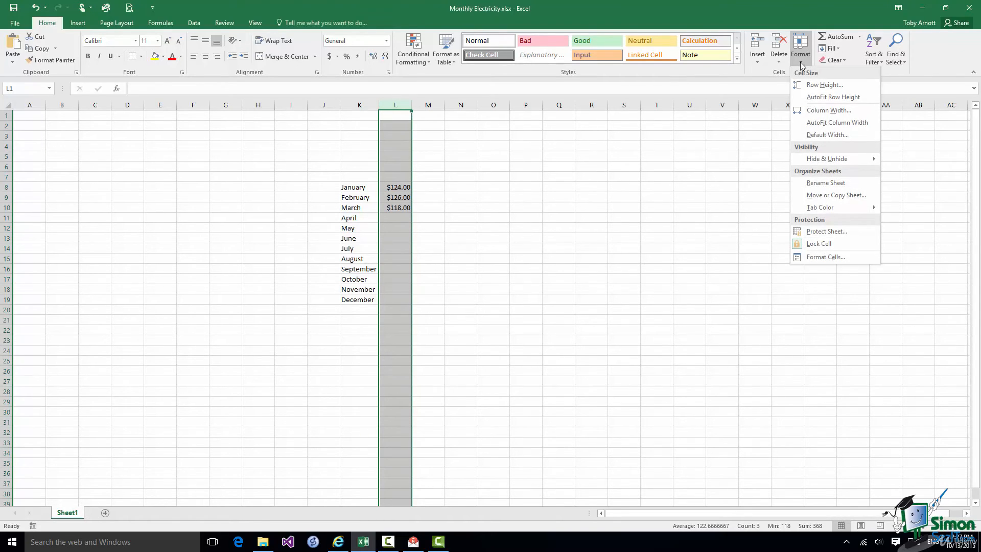
left_click(822, 261)
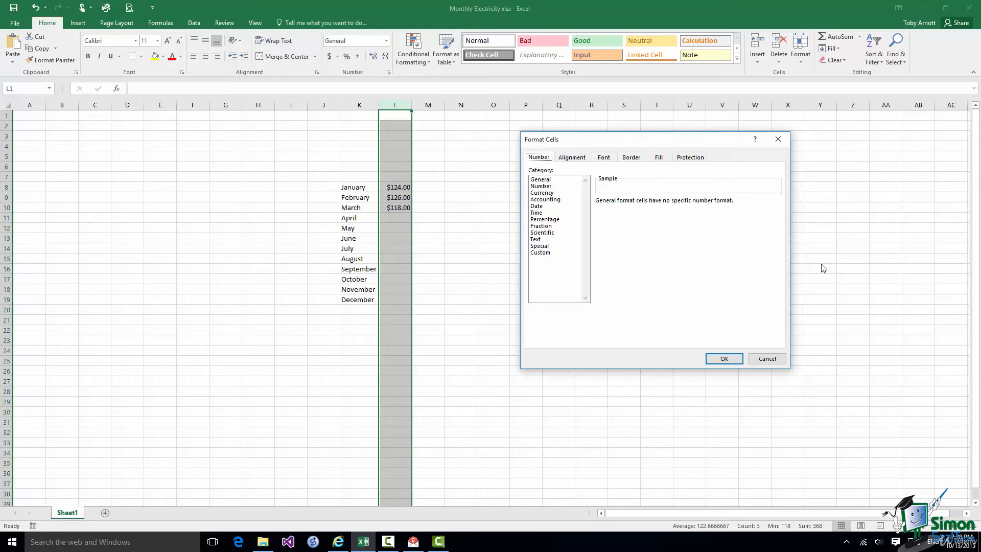
left_click(547, 194)
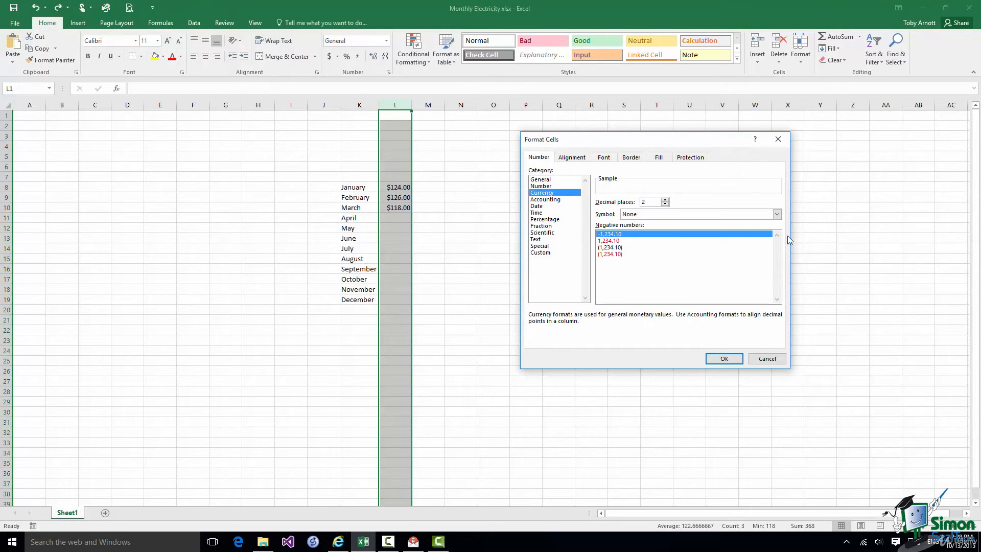
left_click(777, 214)
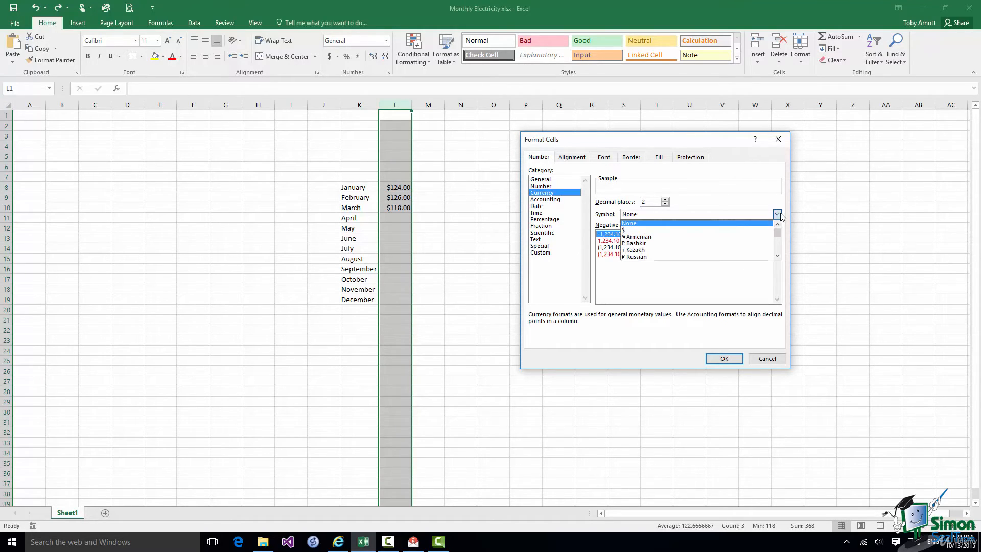
left_click(641, 229)
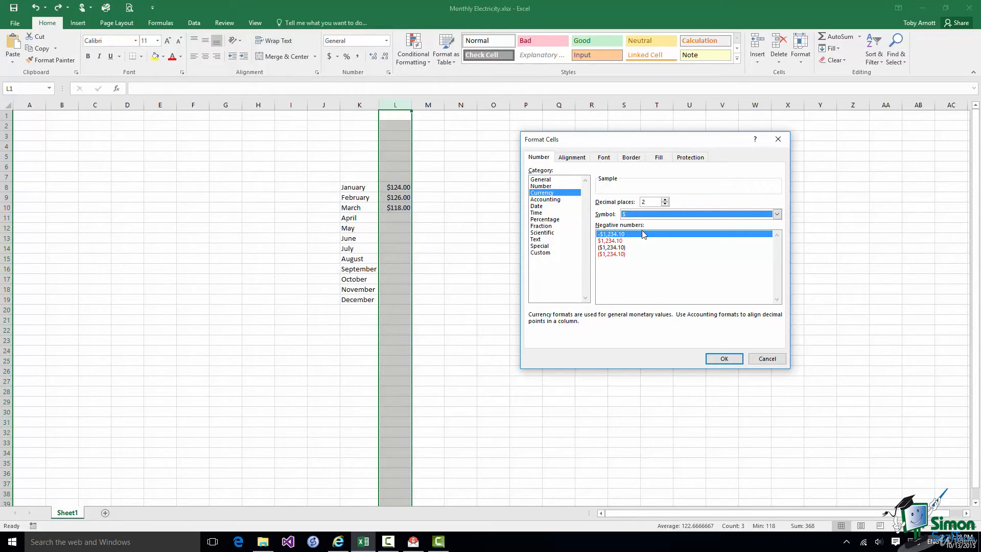
left_click(725, 360)
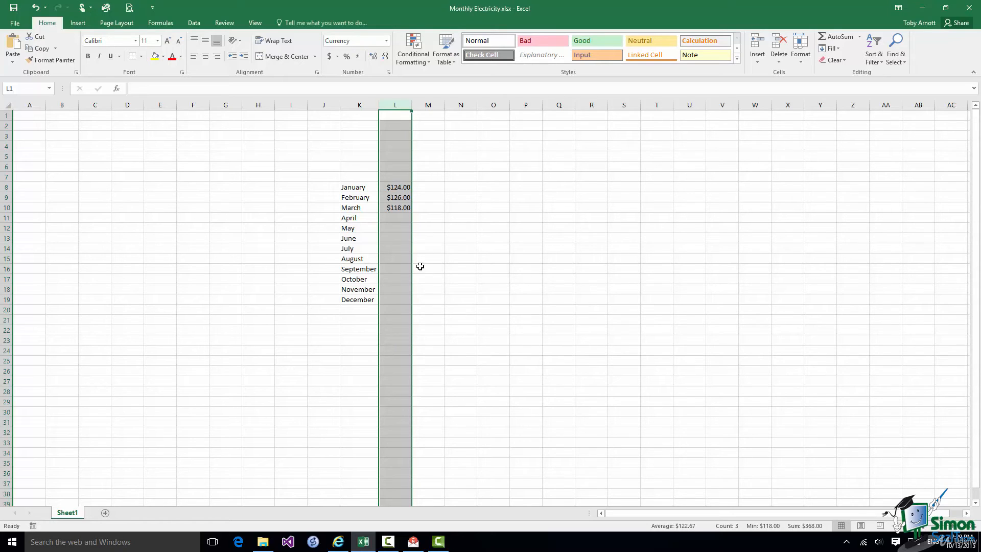
left_click(392, 216)
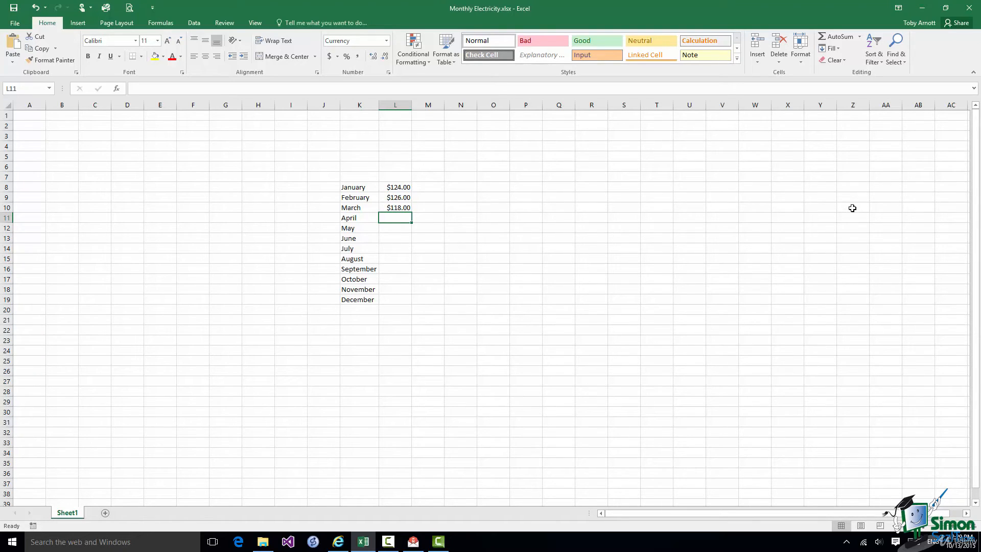
Enter April's cost of 97.5 in L11
type("97")
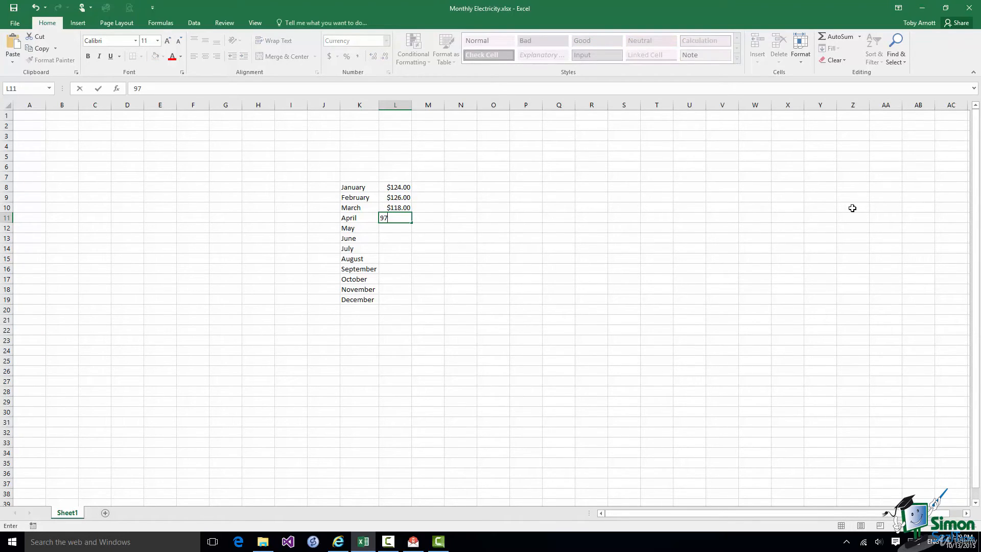
type(".5")
key("Return")
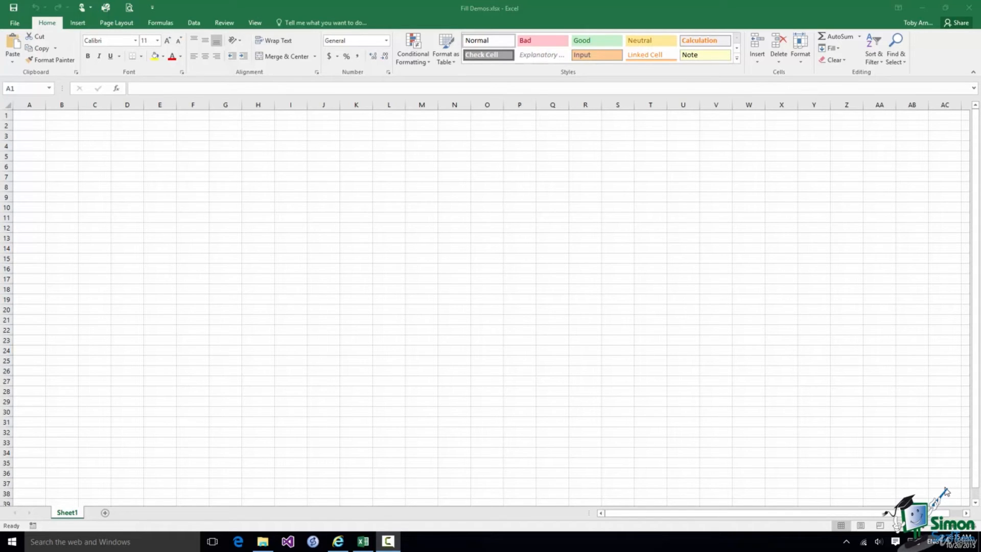
Type January in G4, fill January–December across G4:R4, then undo the series
left_click(224, 149)
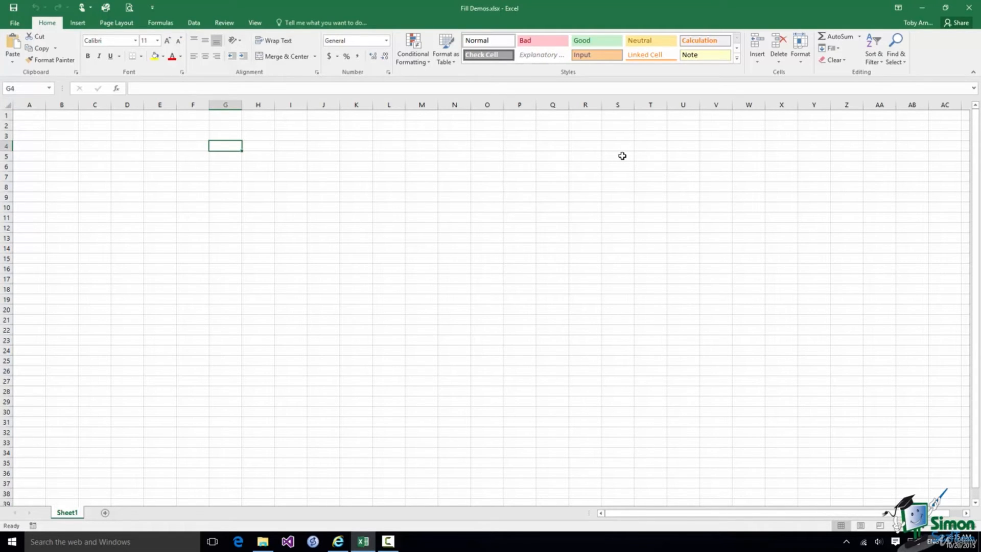
type("January")
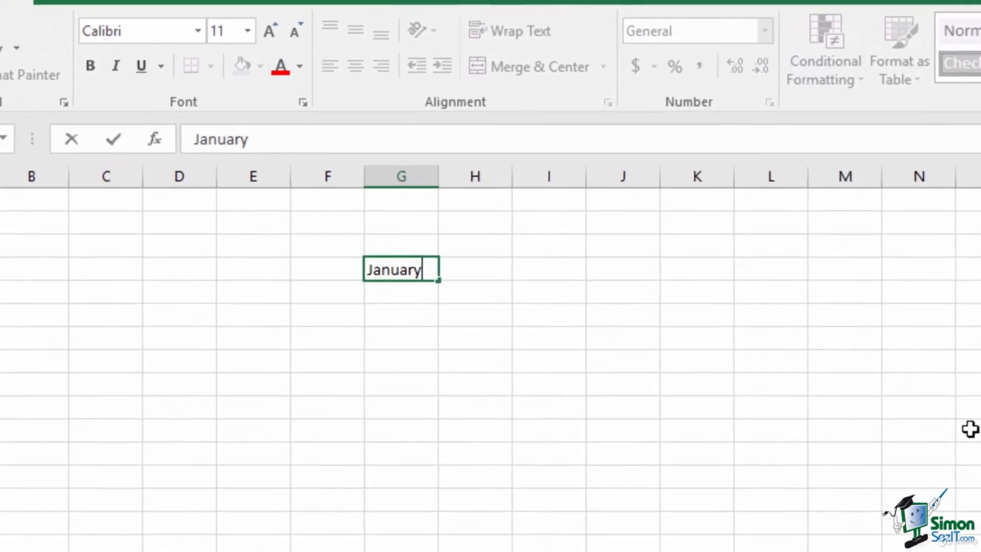
left_click(447, 291)
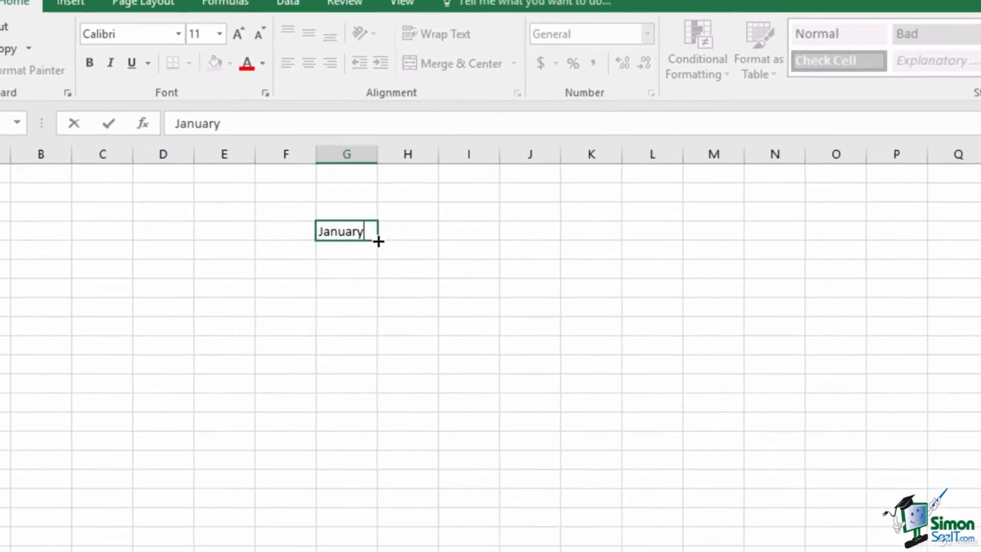
left_click_drag(444, 285, 571, 285)
left_click_drag(342, 174, 685, 170)
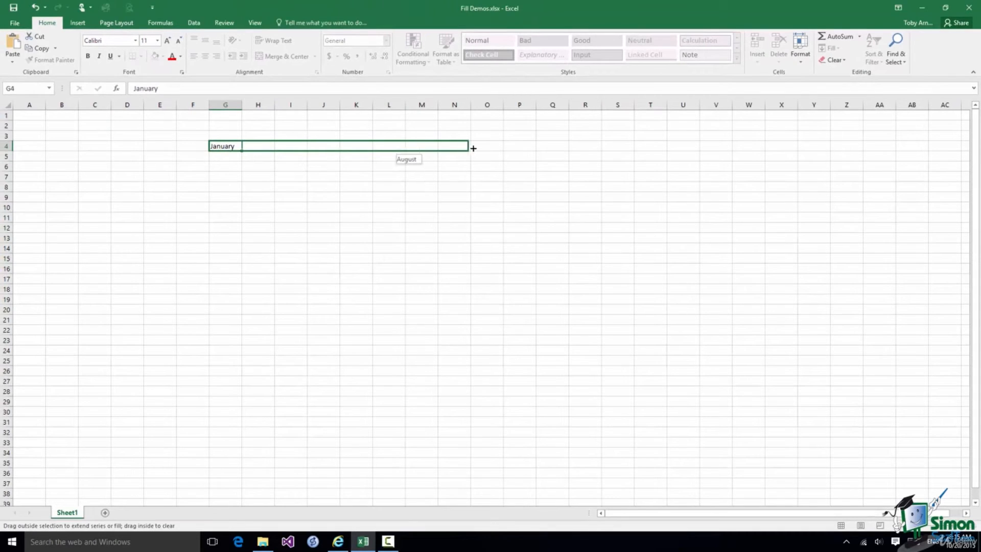
left_click_drag(578, 148, 599, 148)
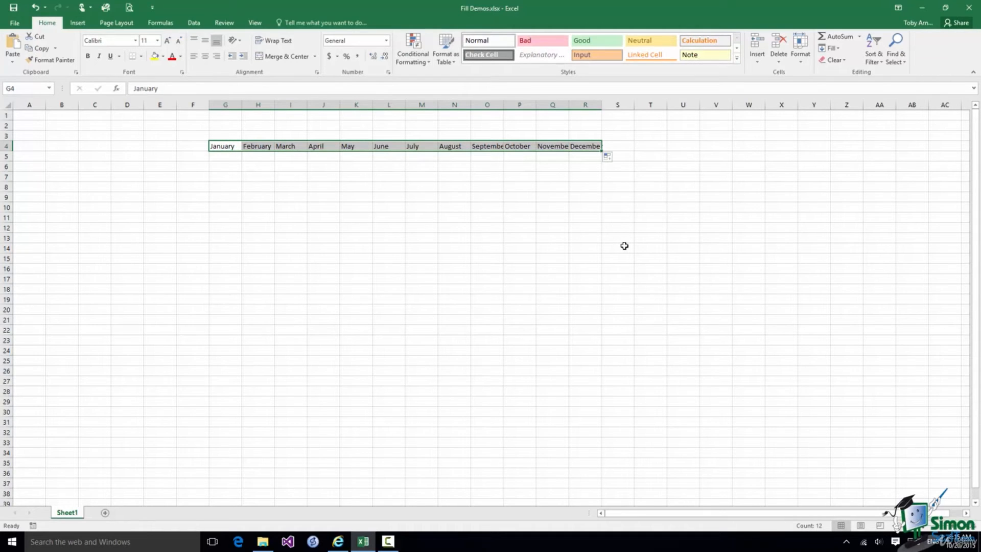
left_click(34, 8)
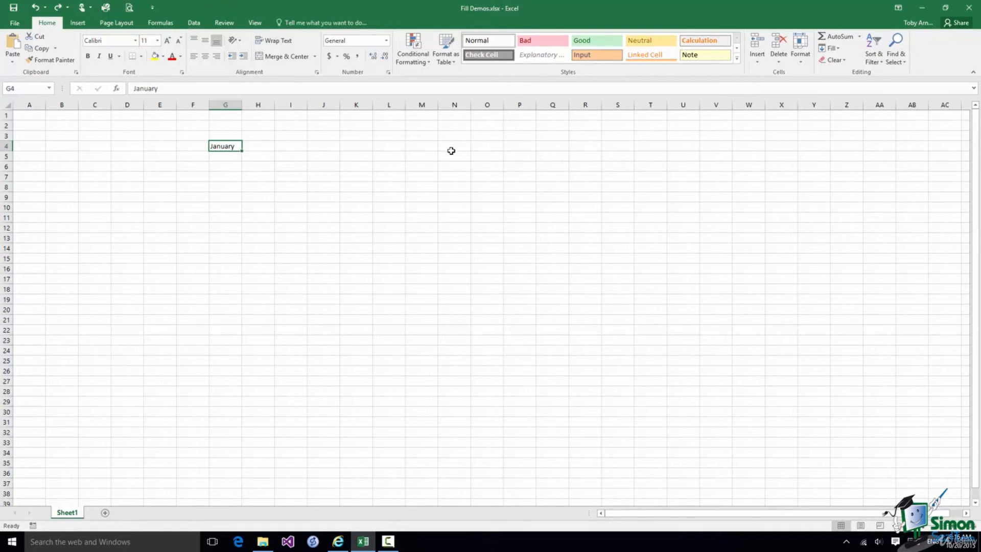
Copy January across G4:R4 with Fill Right, then undo the copies
left_click(583, 147, "shift")
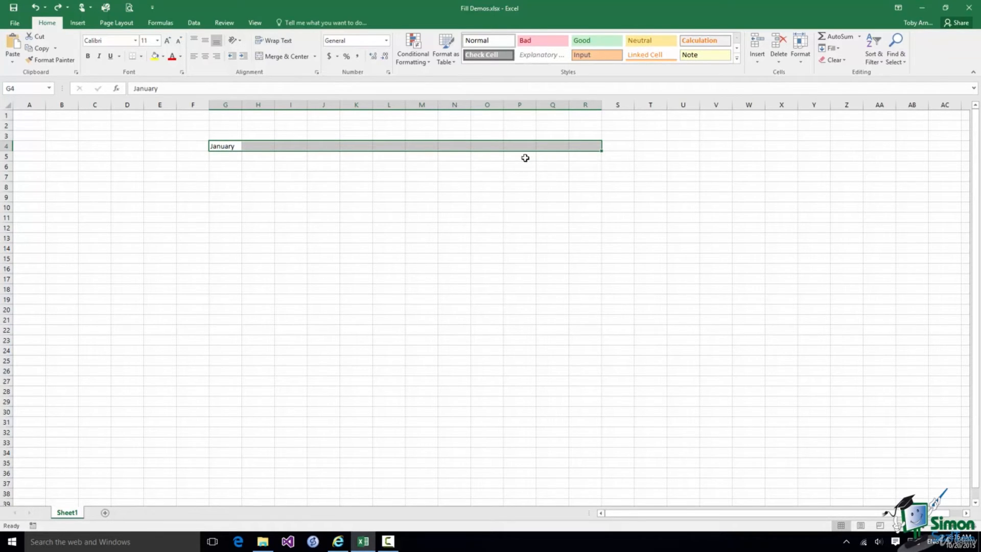
left_click(838, 49)
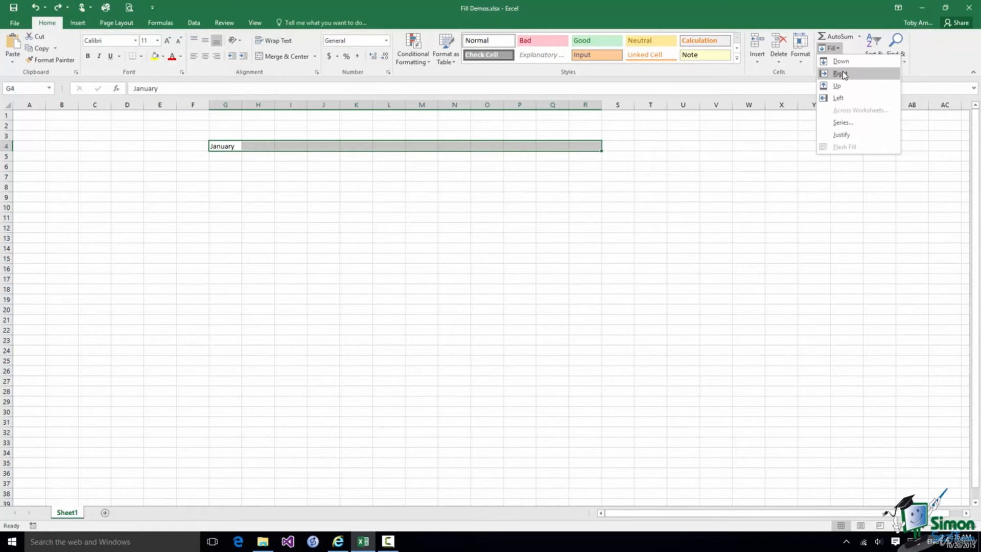
left_click(840, 74)
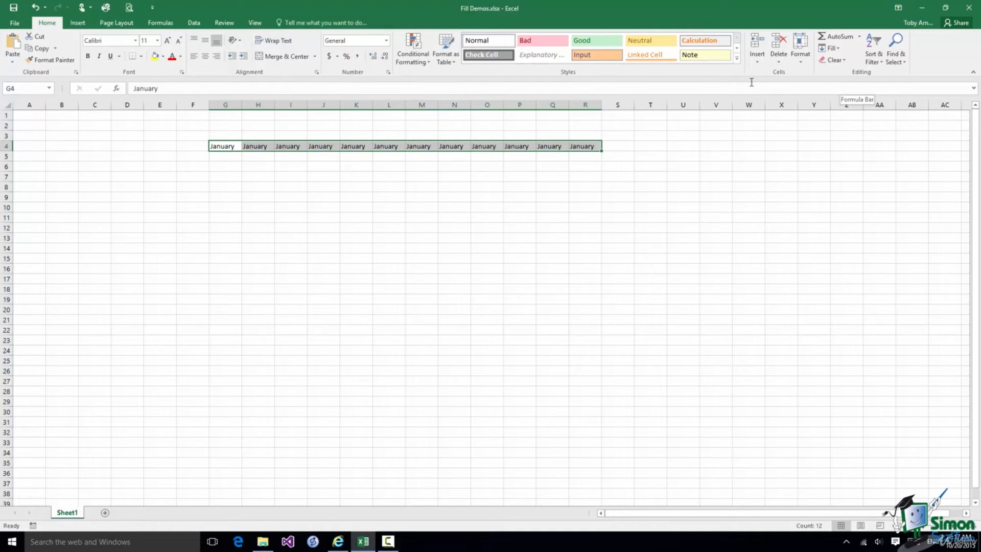
left_click(36, 7)
left_click(35, 7)
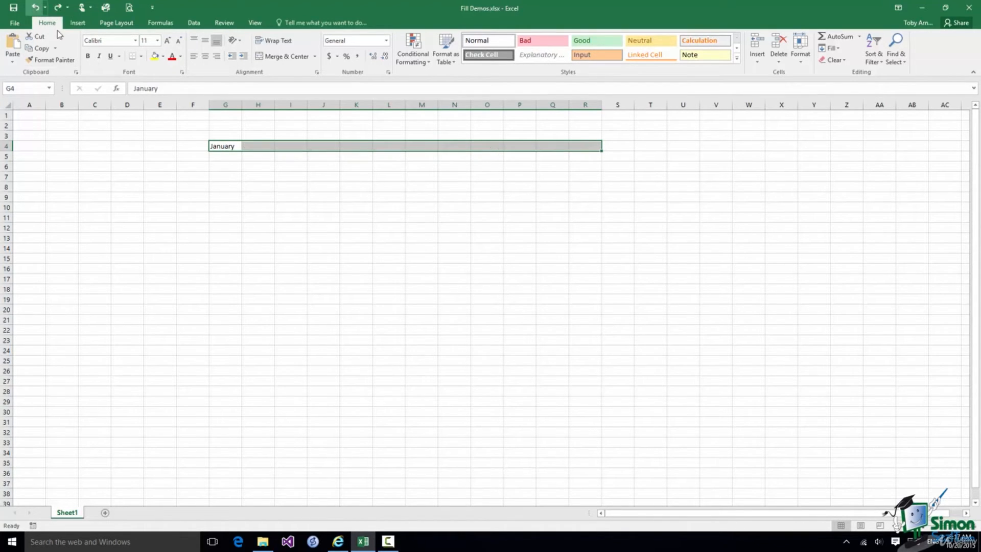
left_click(258, 145)
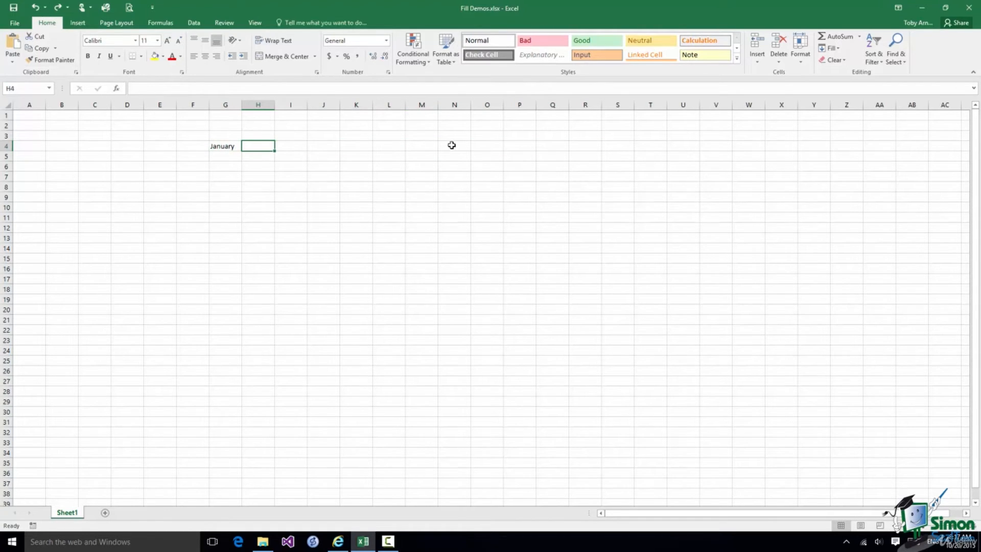
type("February")
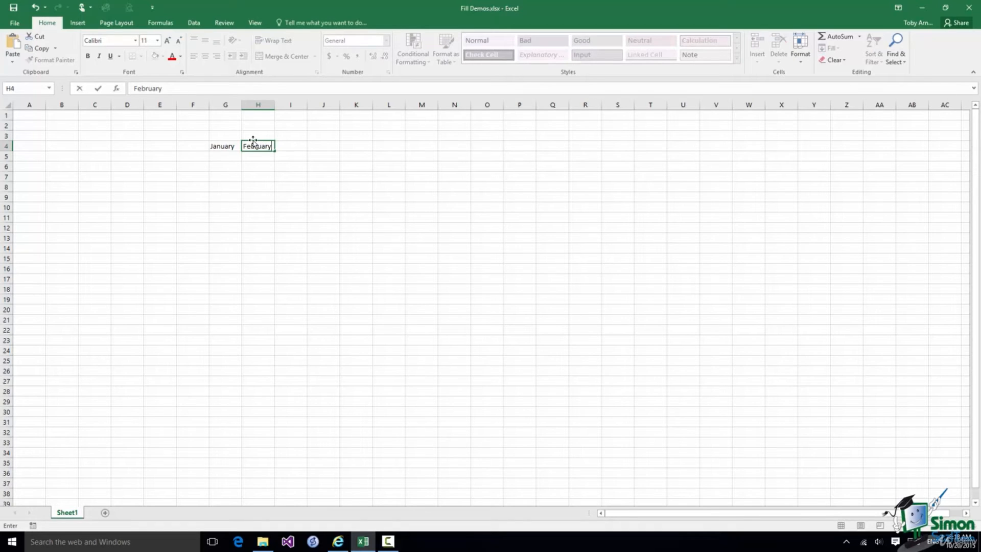
left_click(229, 146)
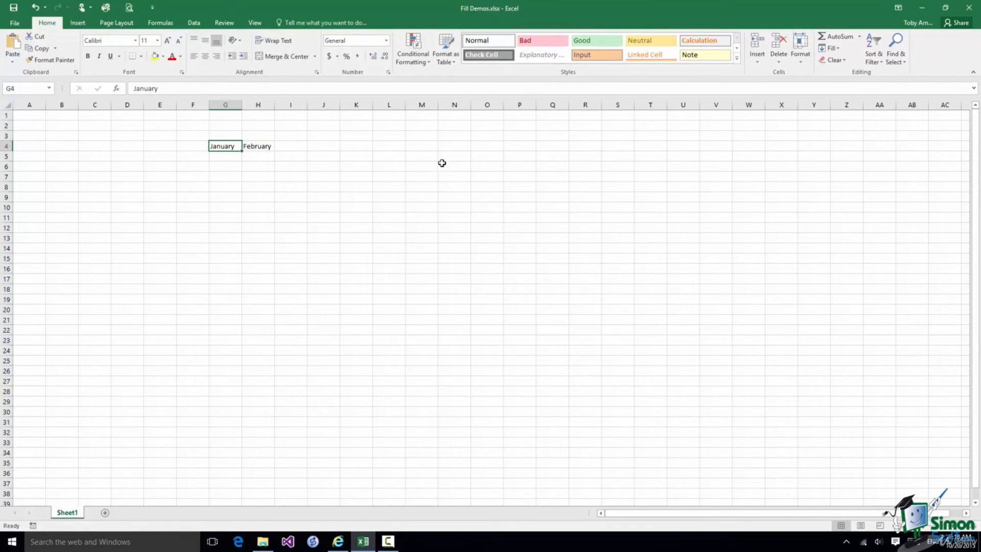
left_click(585, 145, "shift")
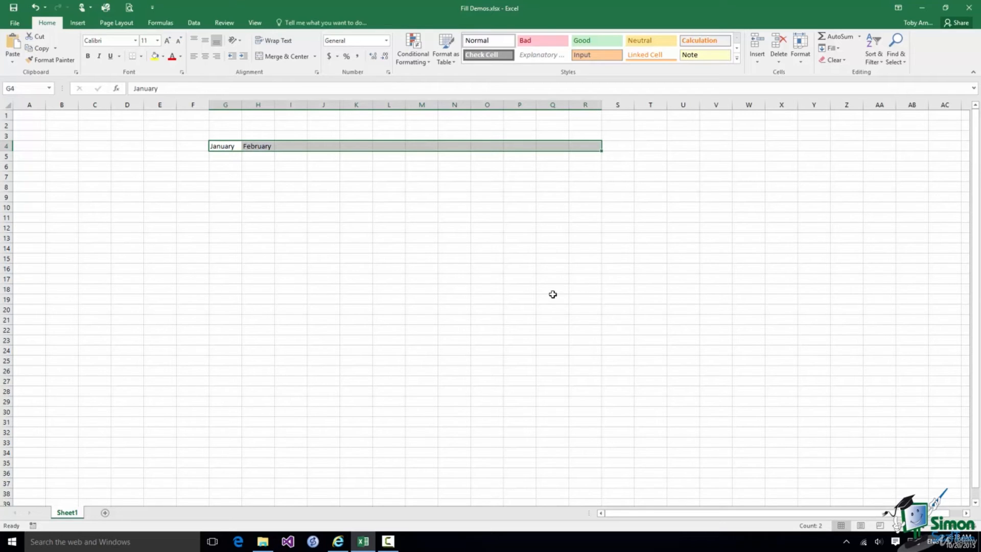
key("ctrl+r")
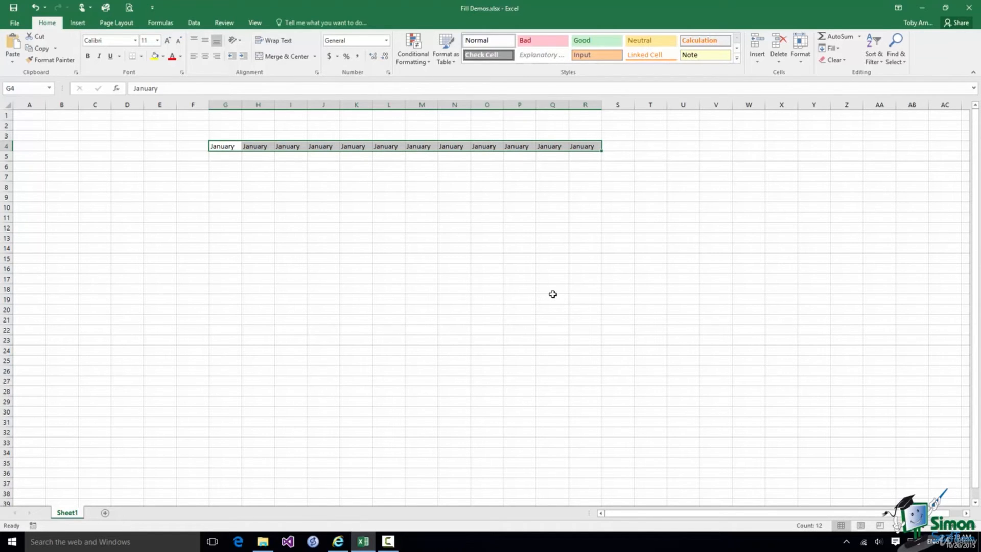
Copy January down G4:G14 with Ctrl+D, then undo it
left_click(223, 249, "shift")
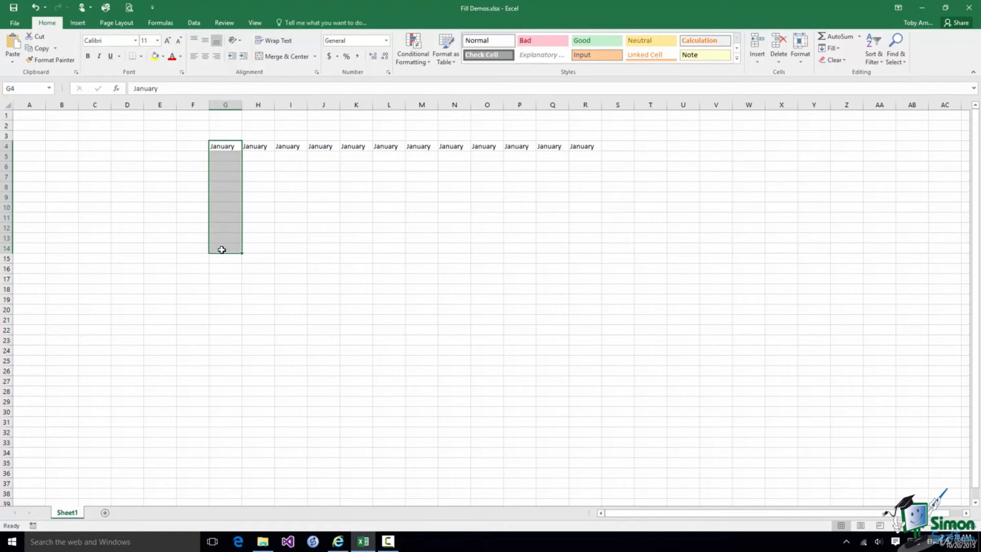
key("ctrl+d")
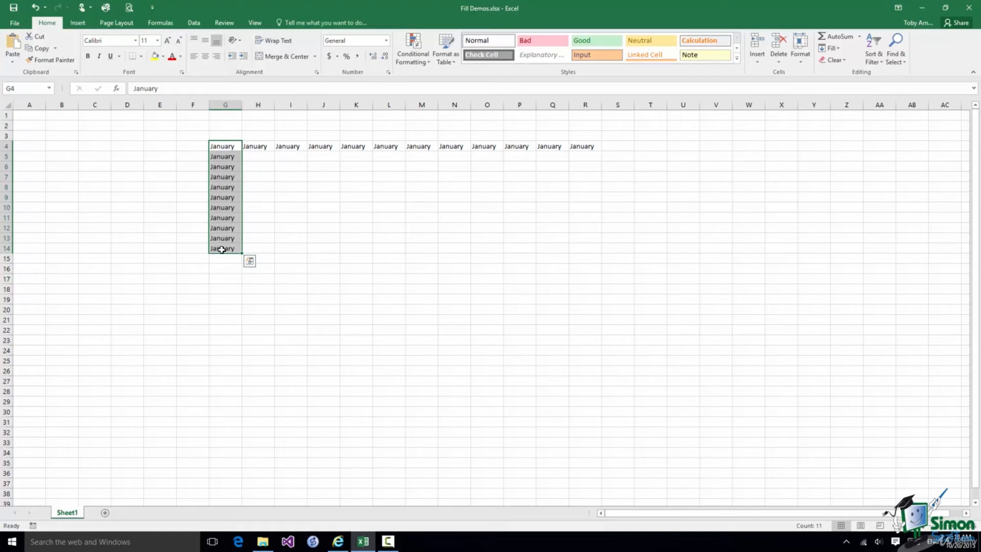
left_click(37, 7)
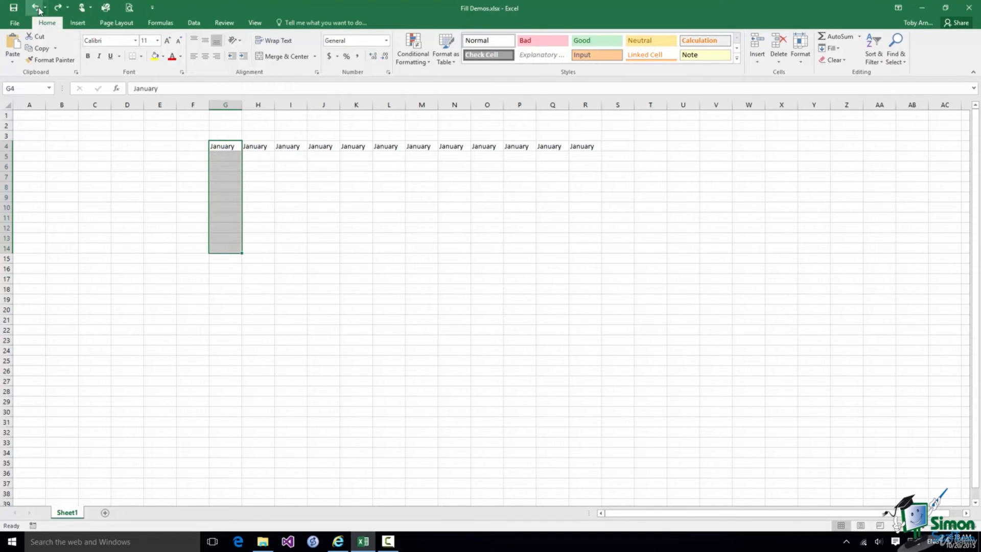
Extend G4 down to G14 as January–November and type Hello in U23
left_click(227, 148)
left_click_drag(242, 153, 239, 254)
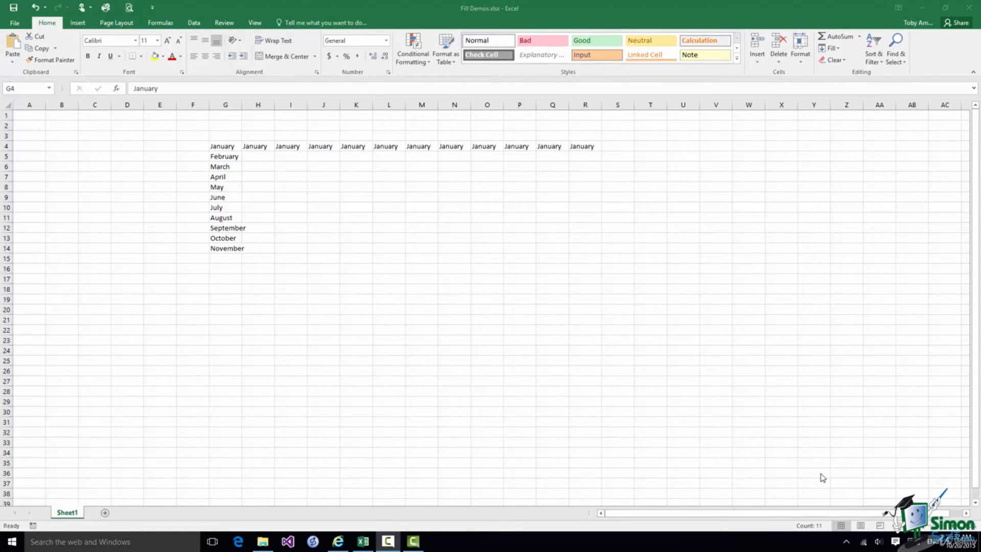
left_click(685, 339)
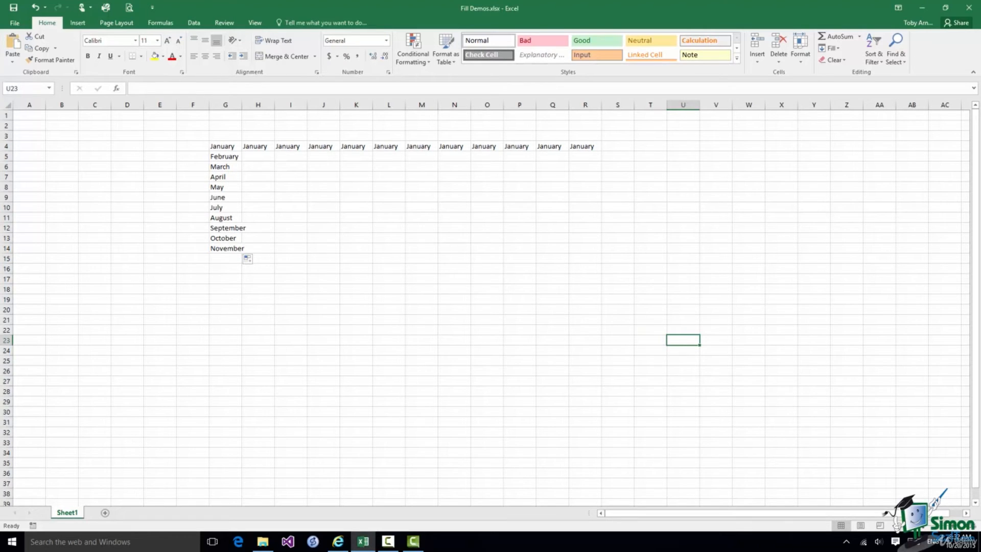
type("Hello")
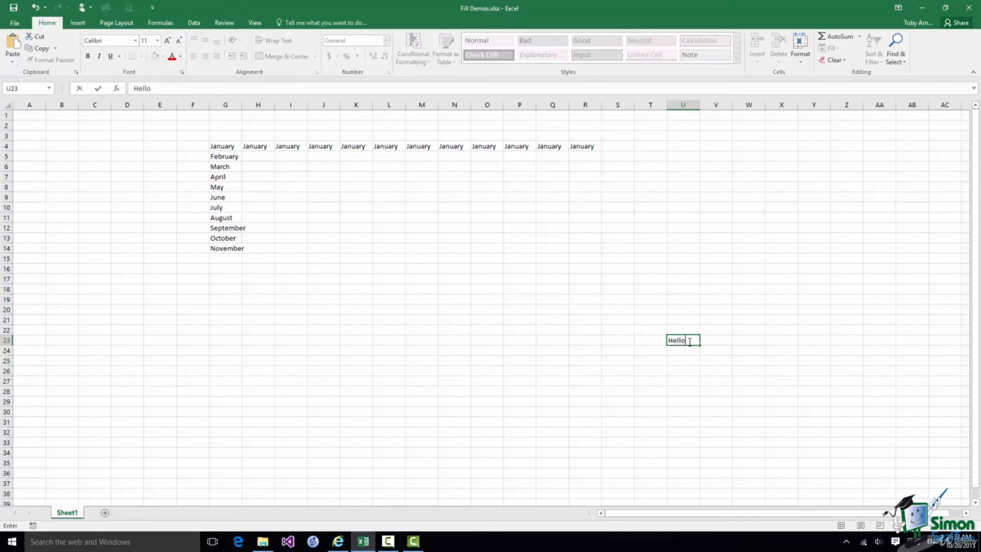
Copy Hello up from U23 through U10 with Fill Up, then select M10:U23
left_click(681, 206, "shift")
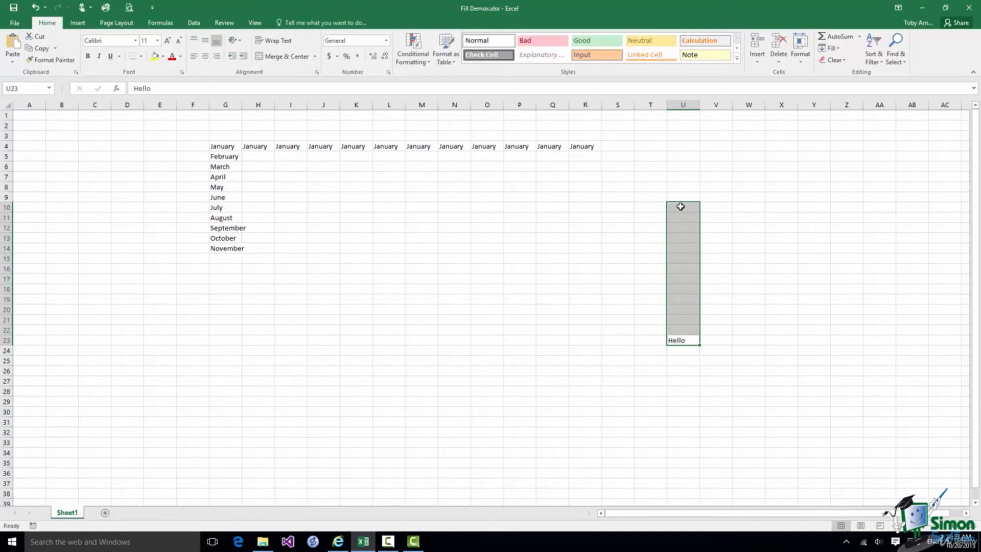
left_click(839, 48)
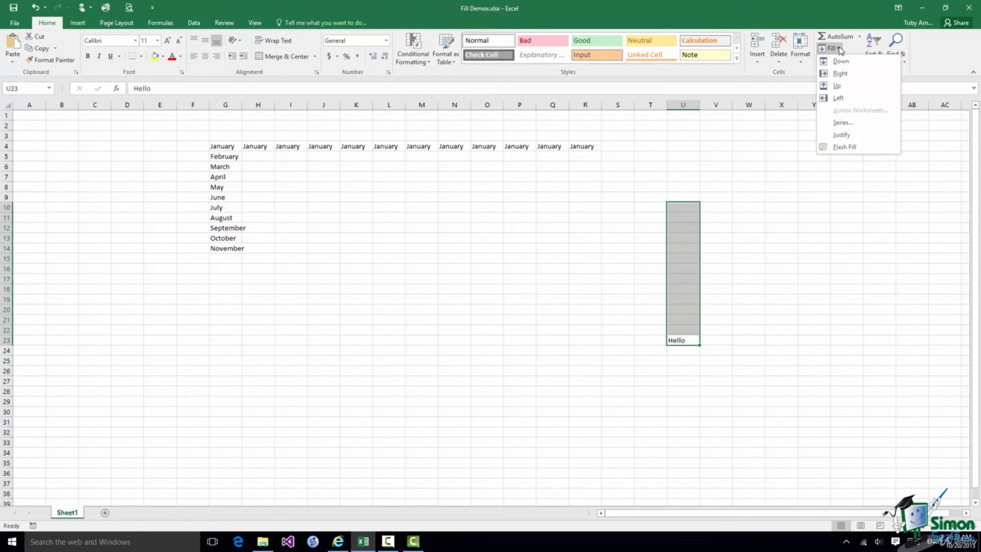
left_click(836, 86)
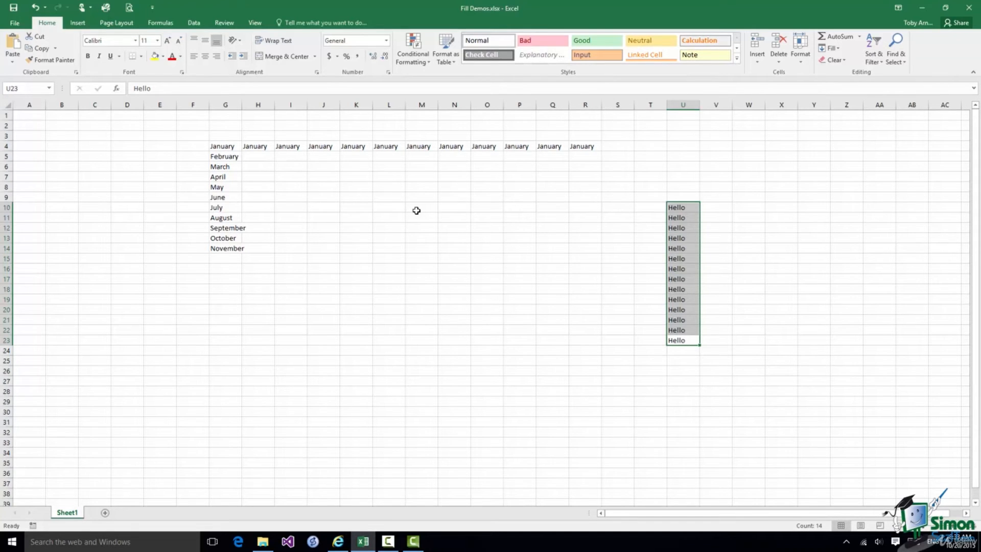
left_click(416, 211, "shift")
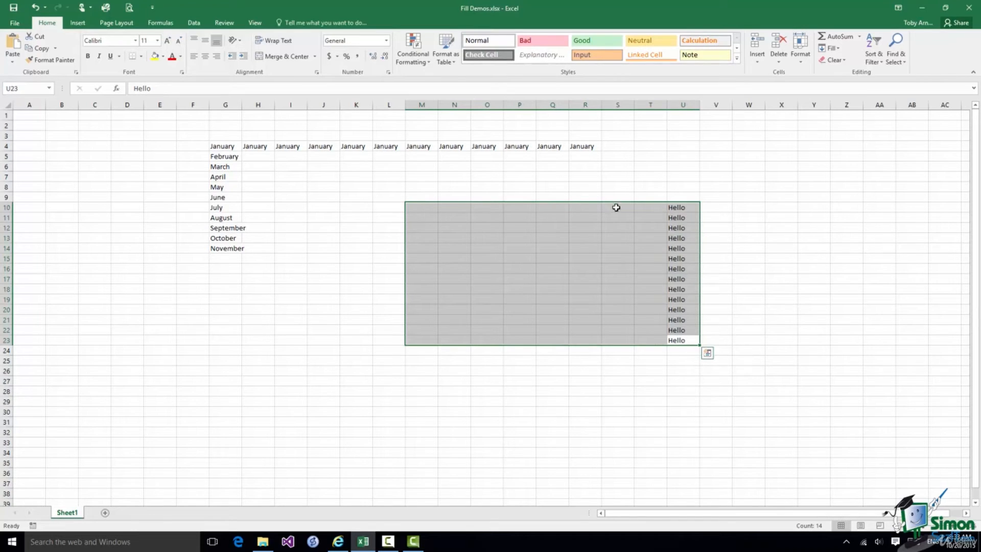
Fill Hello left across all of M10:U23, then start typing January in U23
left_click(829, 48)
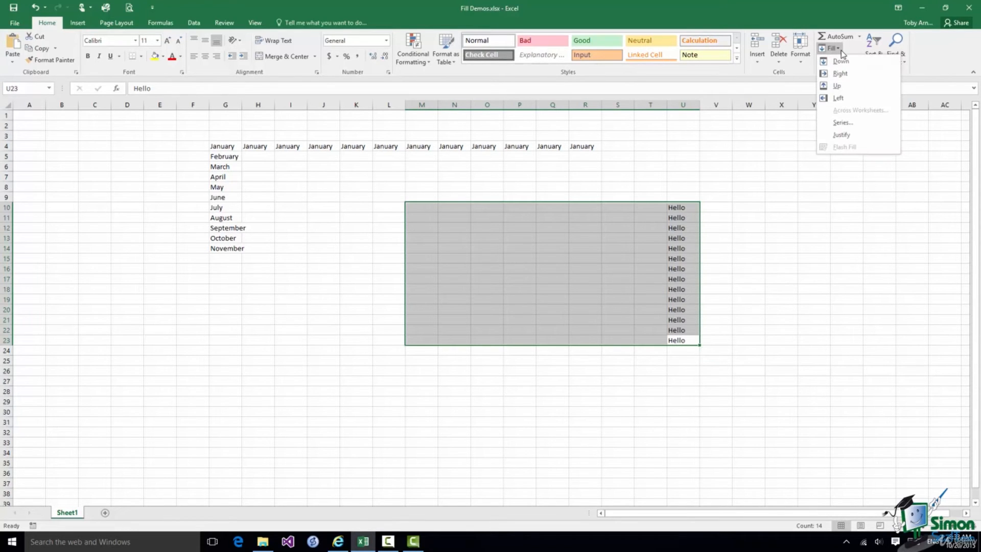
left_click(838, 98)
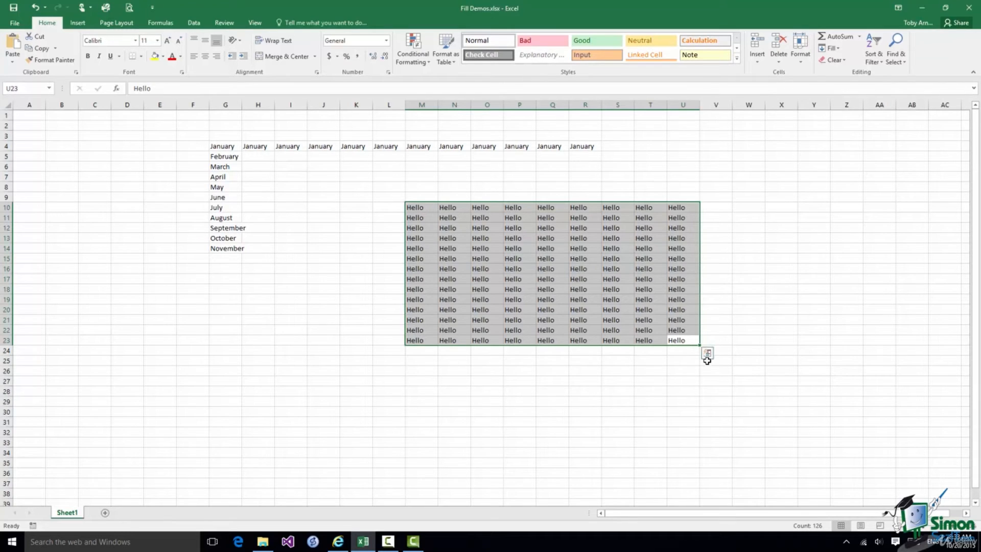
left_click(677, 340)
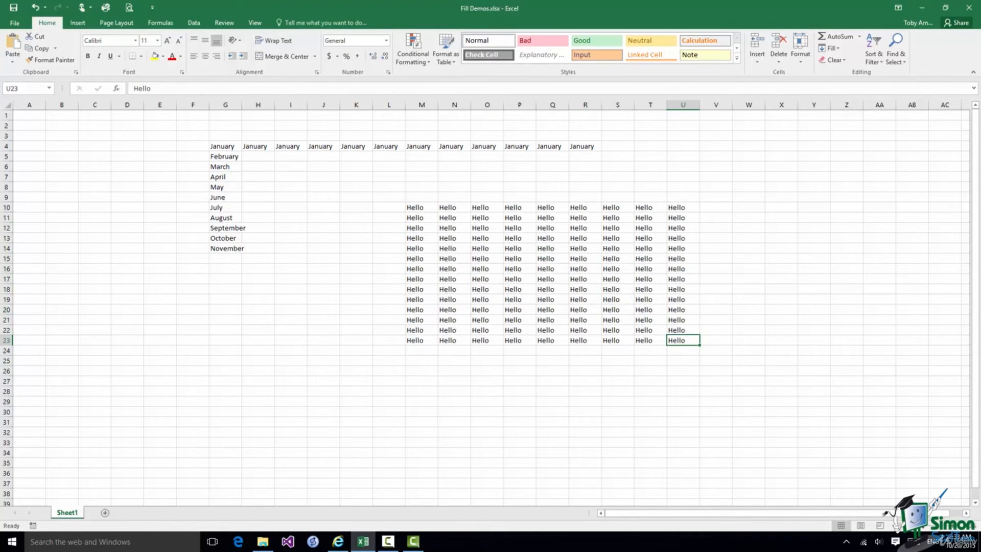
type("January")
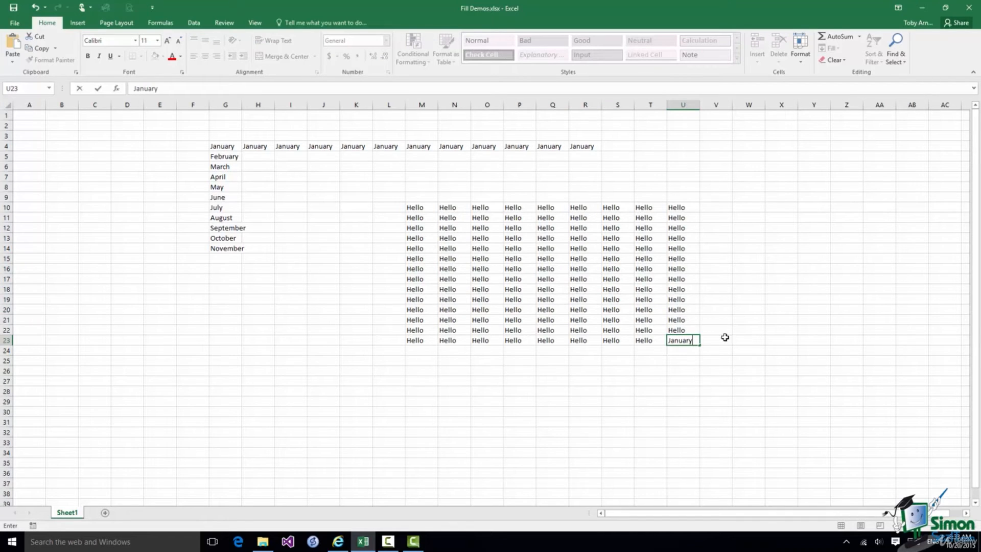
Fill row 23 with May–January back to M23, then copy it up to row 10
left_click_drag(699, 346, 408, 344)
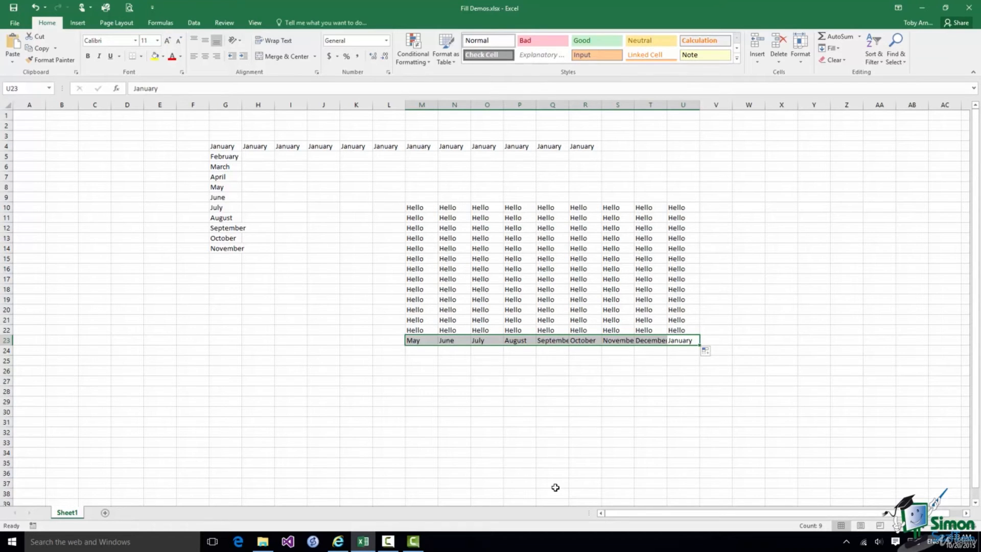
left_click_drag(699, 345, 701, 207)
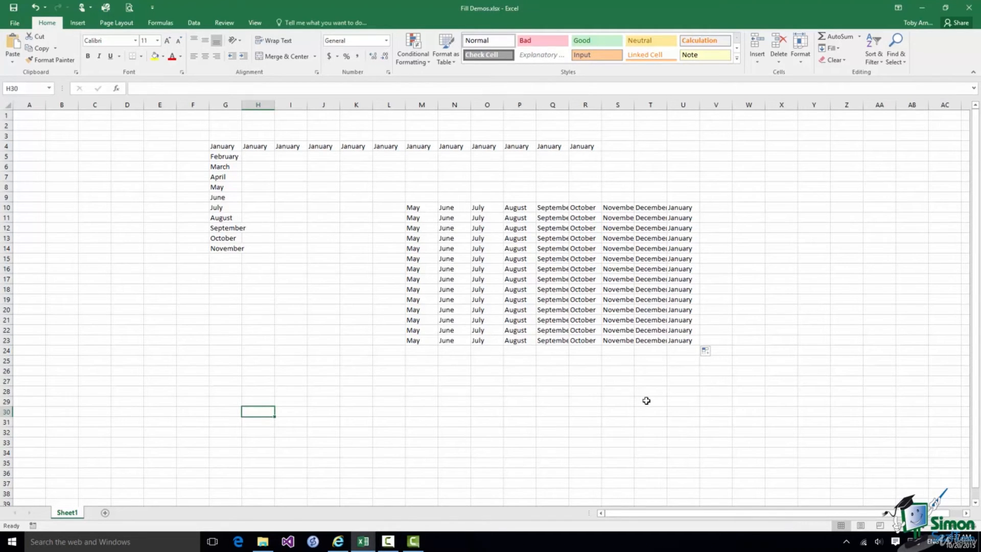
Enter the date 3-Jan-2015 in H30
type("3")
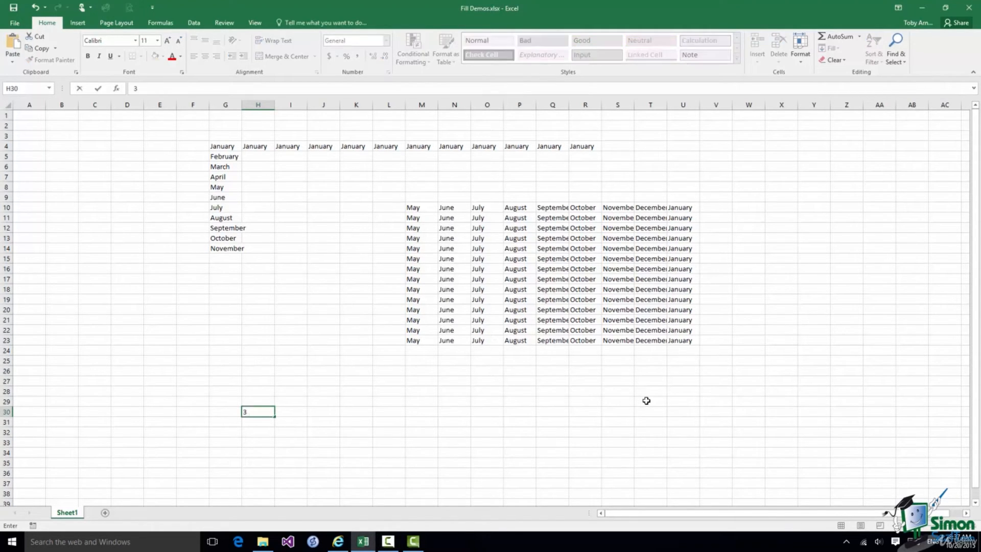
type("-Jan-")
type("2015")
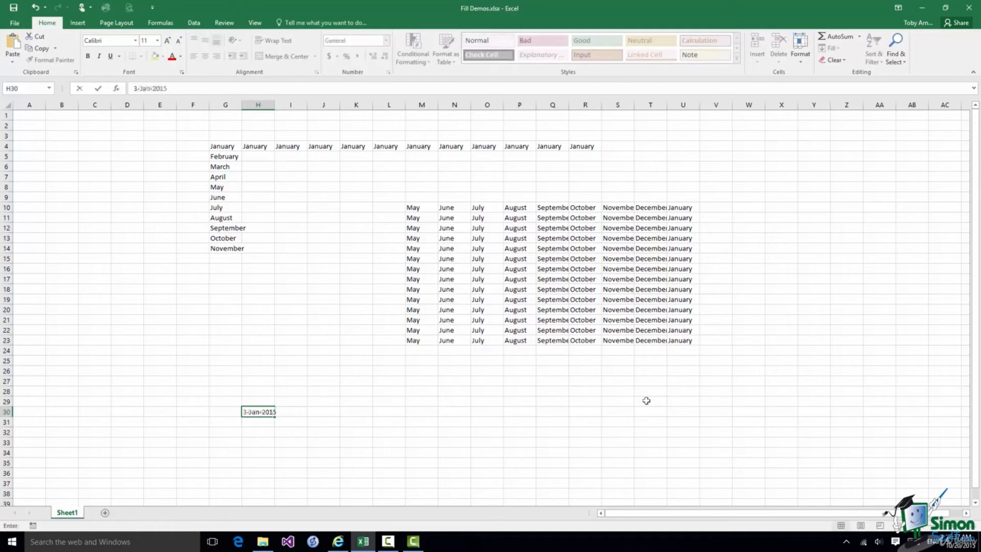
left_click(98, 89)
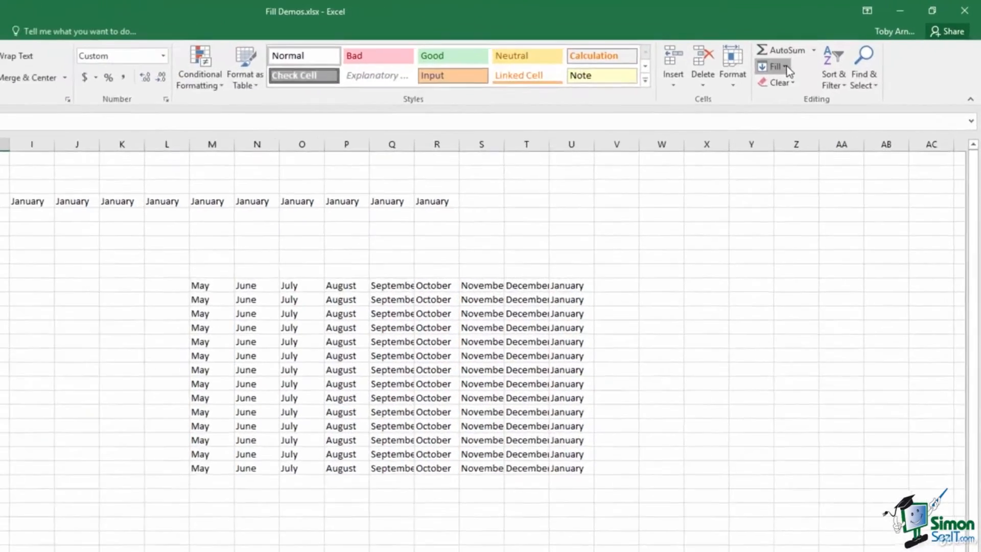
left_click(838, 49)
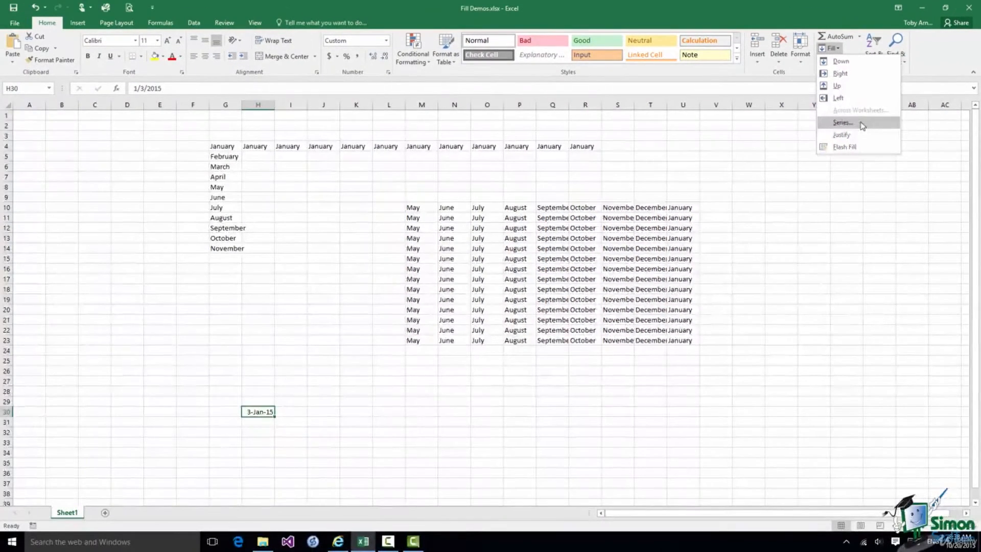
Fill row 30 with a 17-day date series from 3-Jan-15, stopping at 31-Oct-2015
left_click(862, 125)
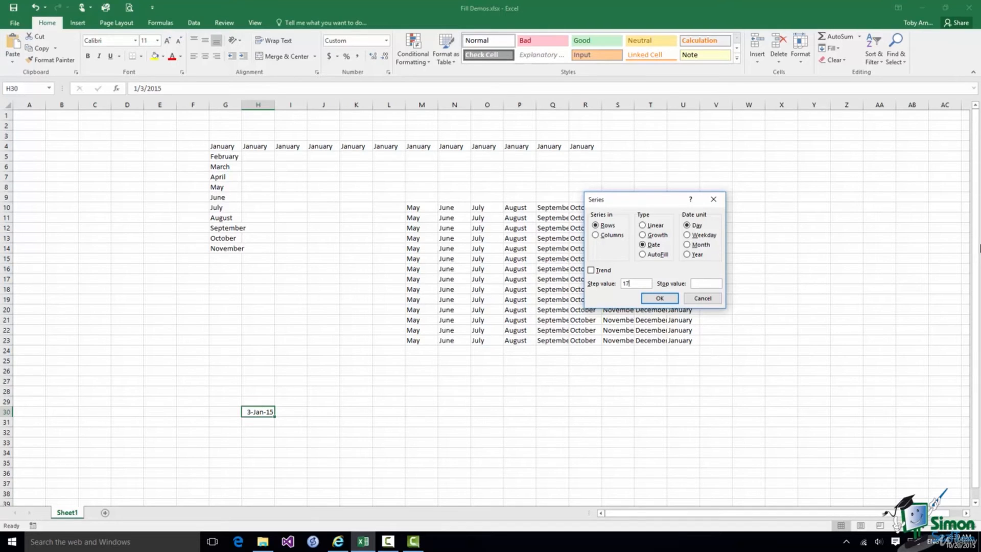
left_click(696, 283)
type("31-Oct-2015")
left_click(660, 298)
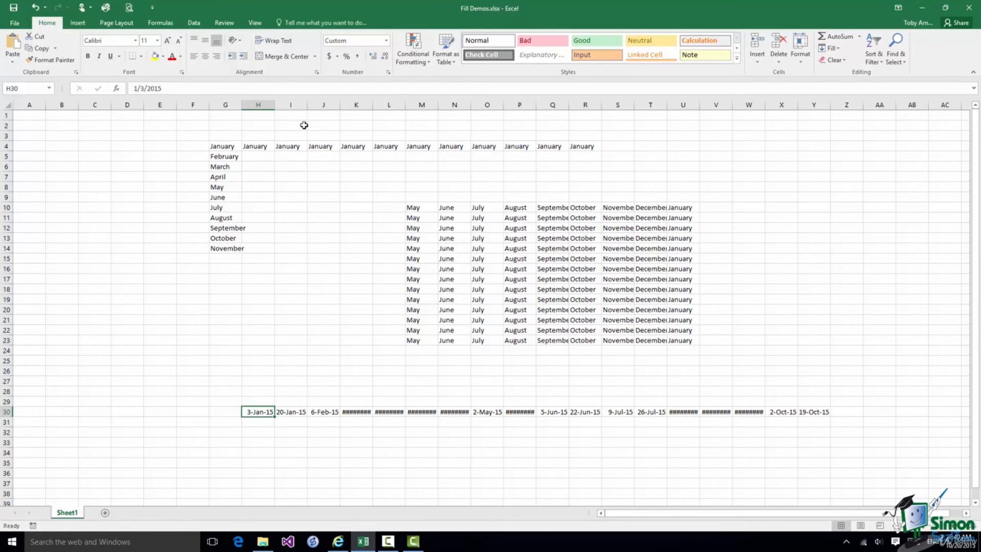
AutoFit columns H through Y so every date in row 30 shows in full, then select H25
left_click_drag(258, 104, 816, 114)
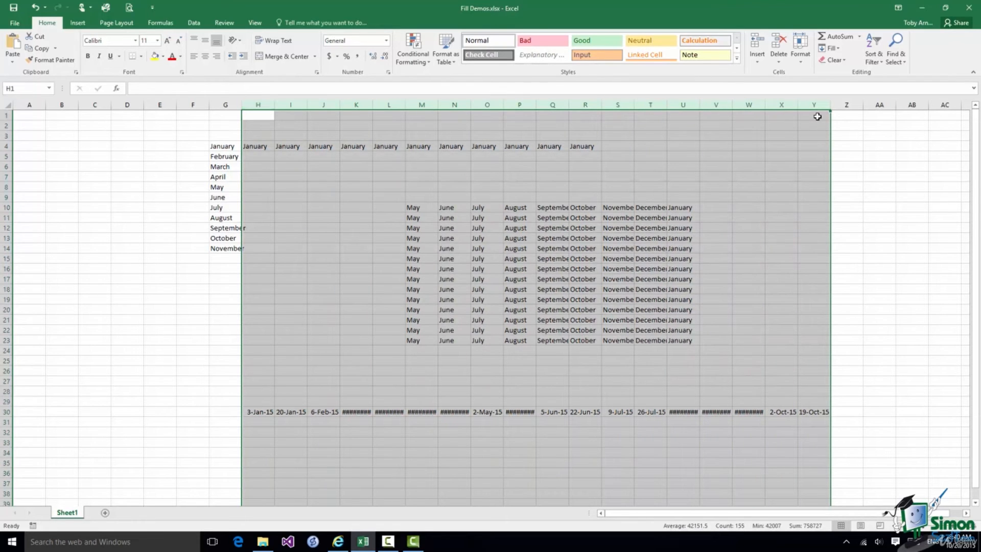
left_click(800, 60)
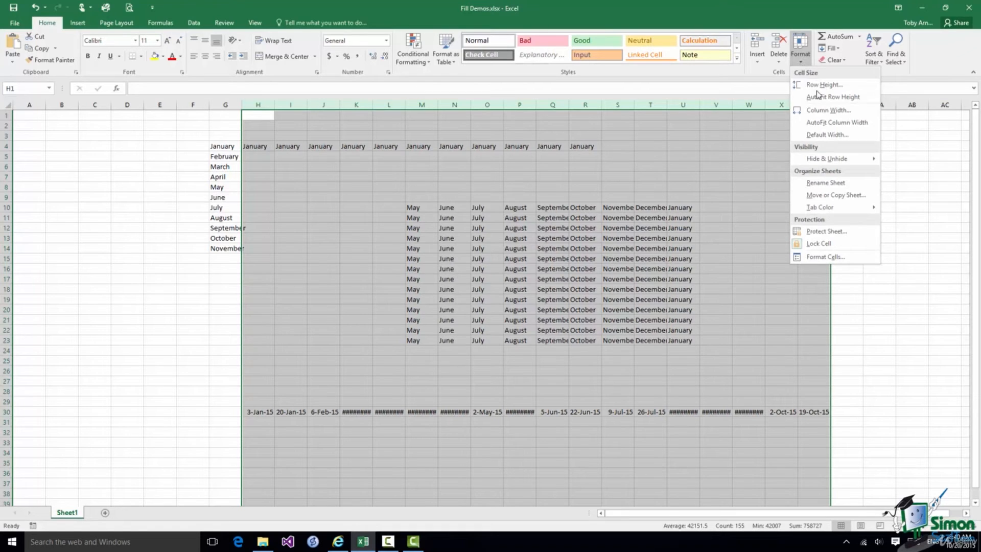
left_click(828, 124)
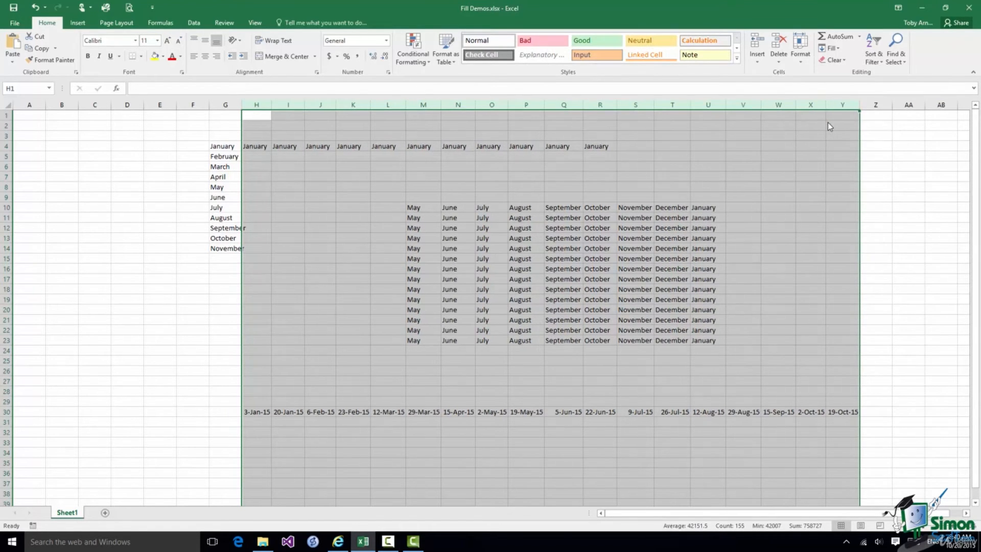
left_click(253, 410)
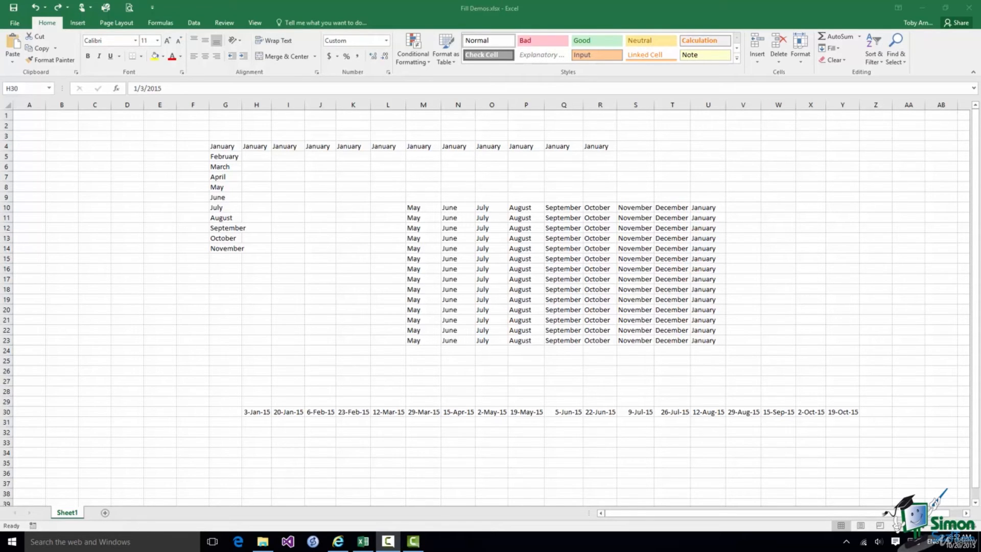
left_click(257, 364)
left_click(256, 361)
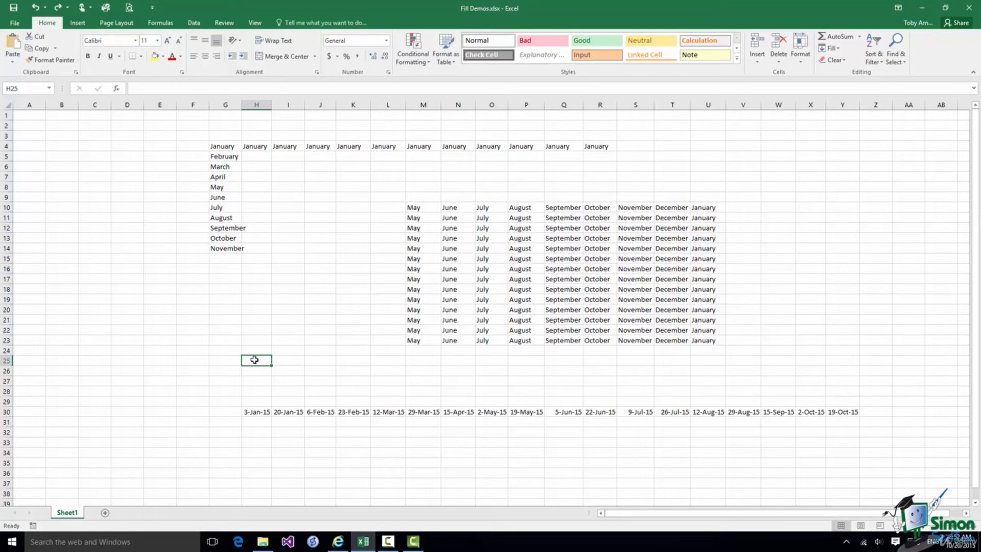
Seed H25 with 2 and I25 with 5, then fill right to W25 for a series of 2 to 47
type("2")
left_click(289, 361)
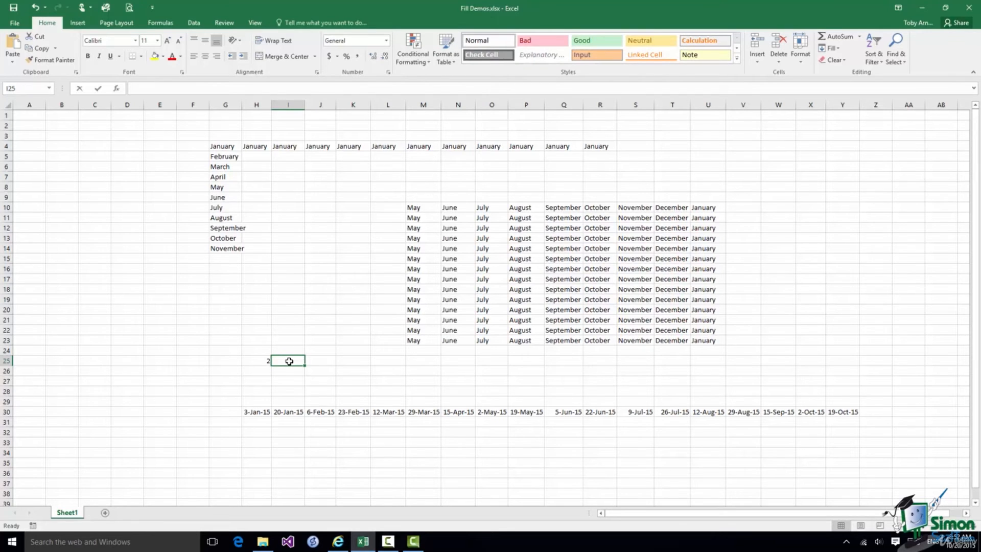
type("5")
left_click(253, 362)
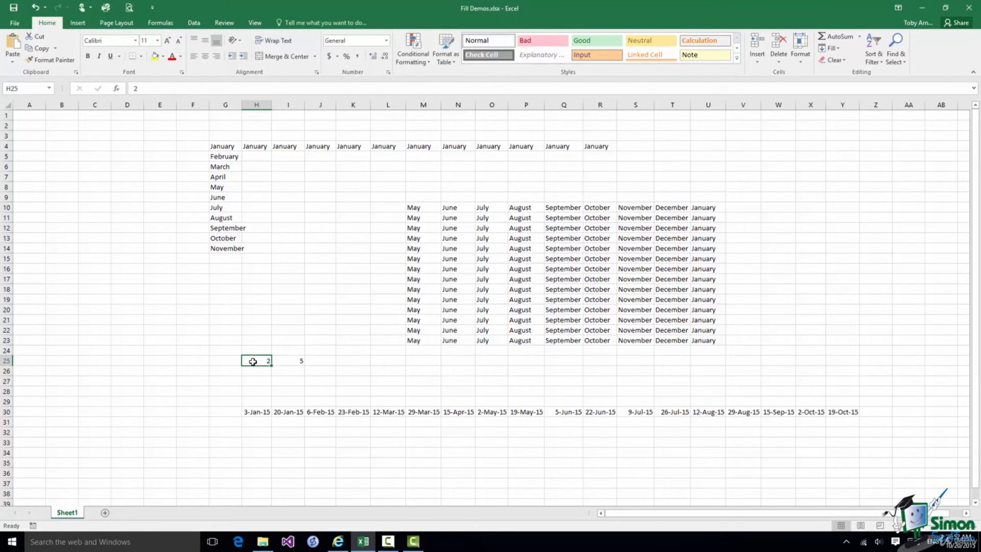
left_click_drag(260, 361, 791, 370)
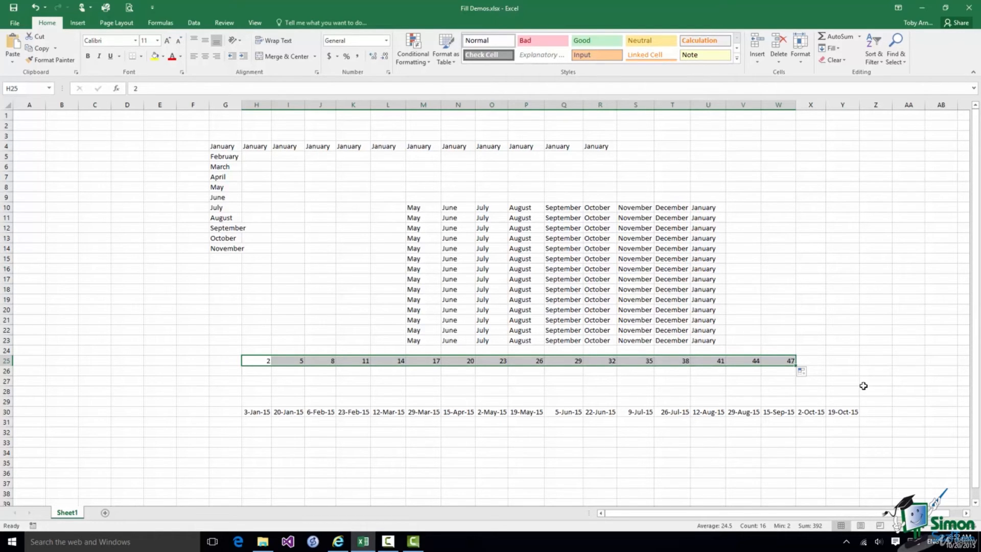
left_click(261, 362)
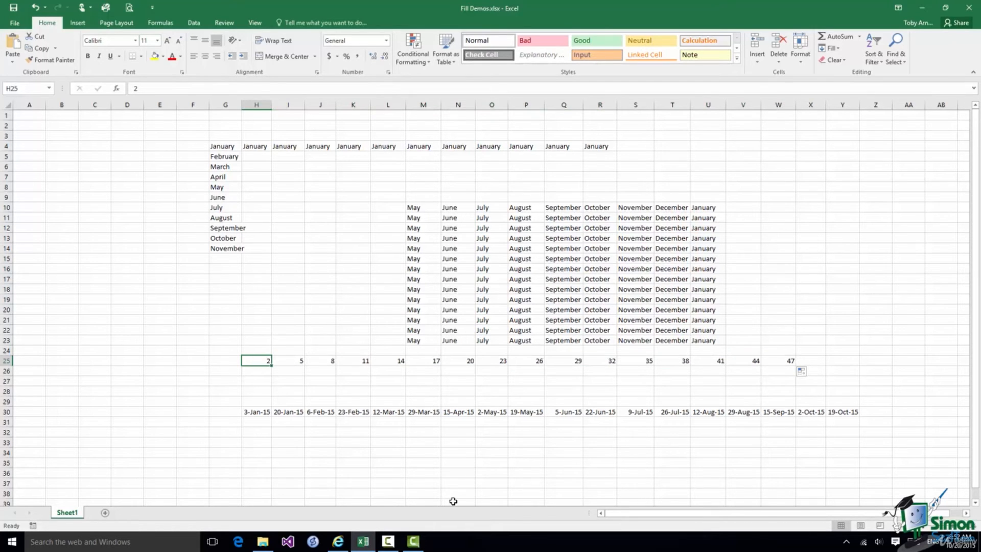
Fill row 25 from H25 with a series starting at 100, step -6, stop value -100
type("10")
key("ctrl+Return")
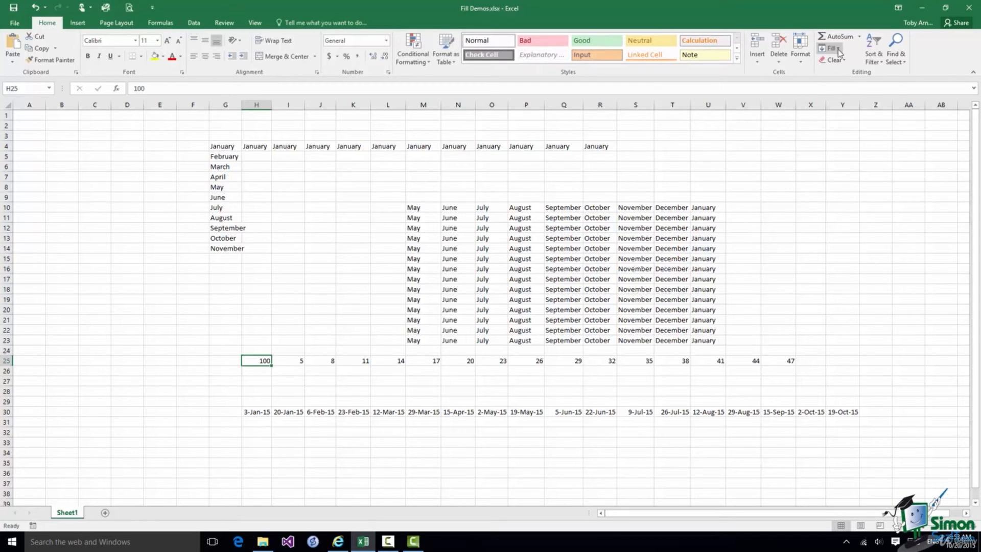
left_click(837, 48)
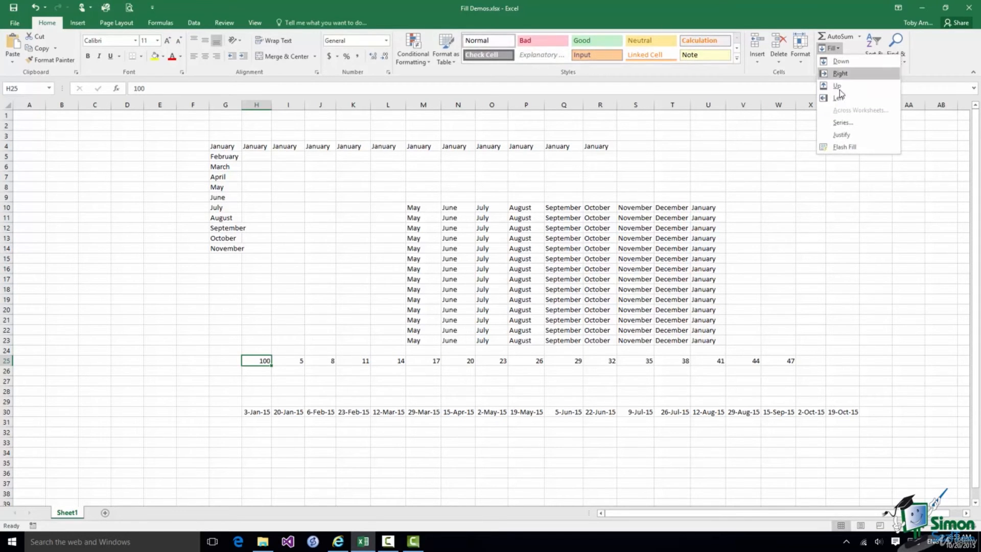
left_click(846, 123)
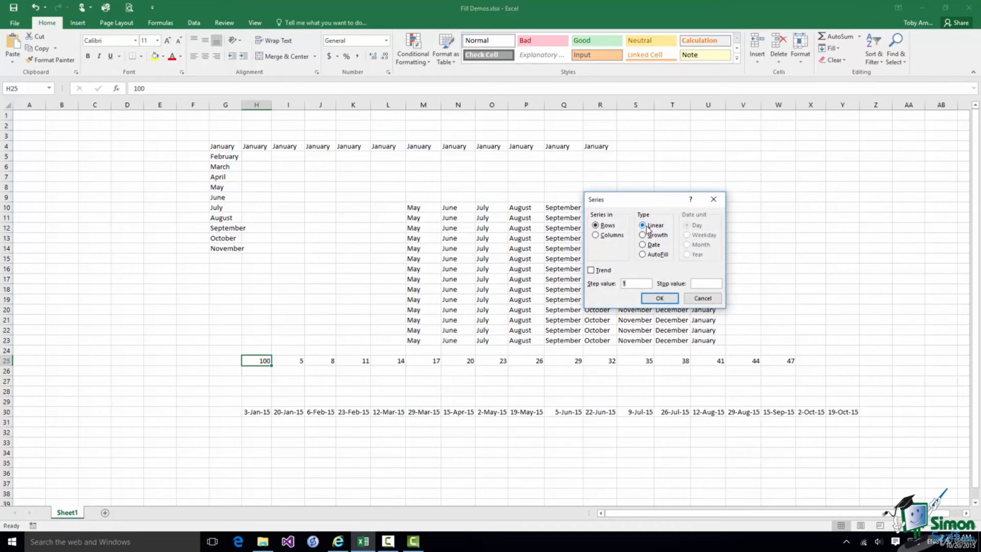
left_click(632, 284)
key("BackSpace")
type("-6")
left_click(698, 283)
type("-100")
left_click(660, 298)
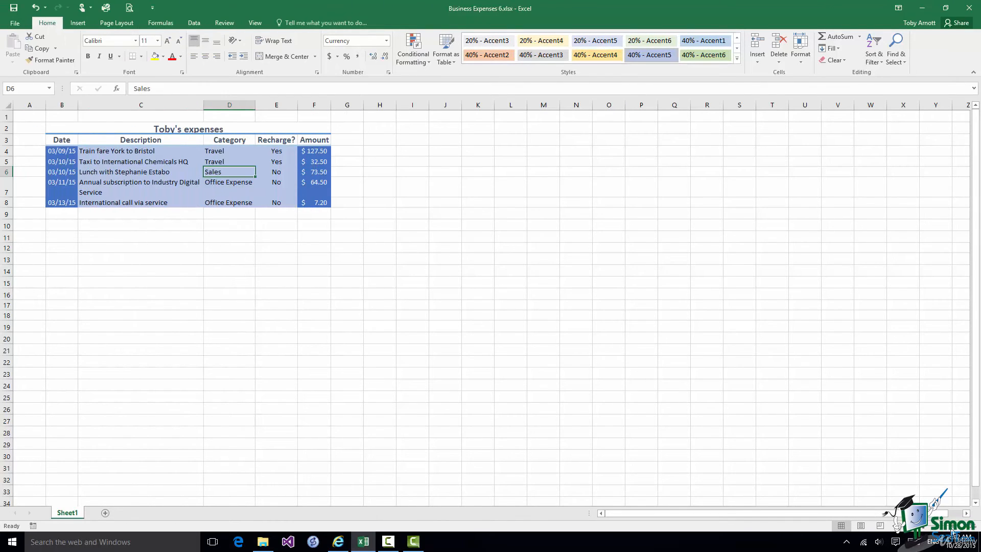
Zoom in four levels on the expenses table and select F9 below the Amount column
left_click(952, 527)
left_click(952, 526)
left_click(952, 526)
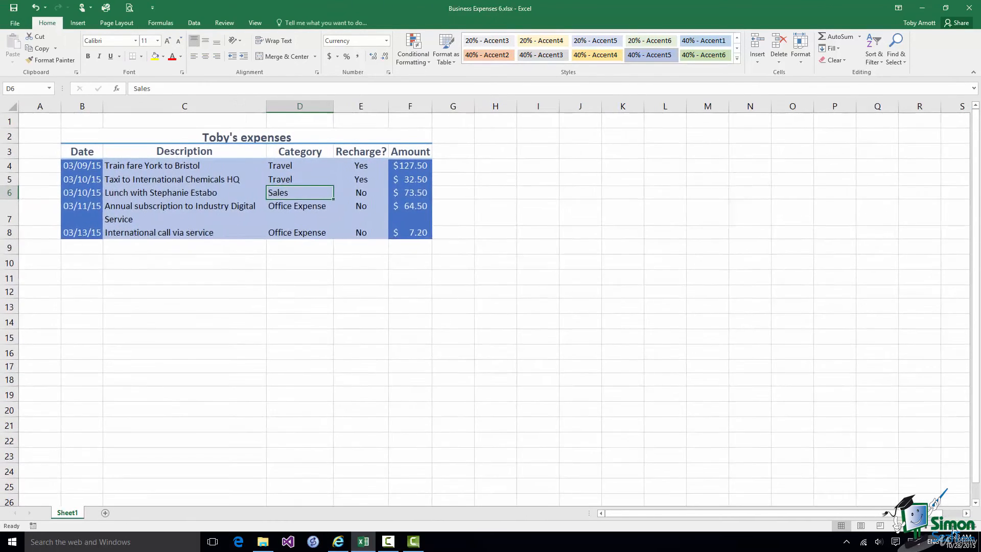
left_click(952, 527)
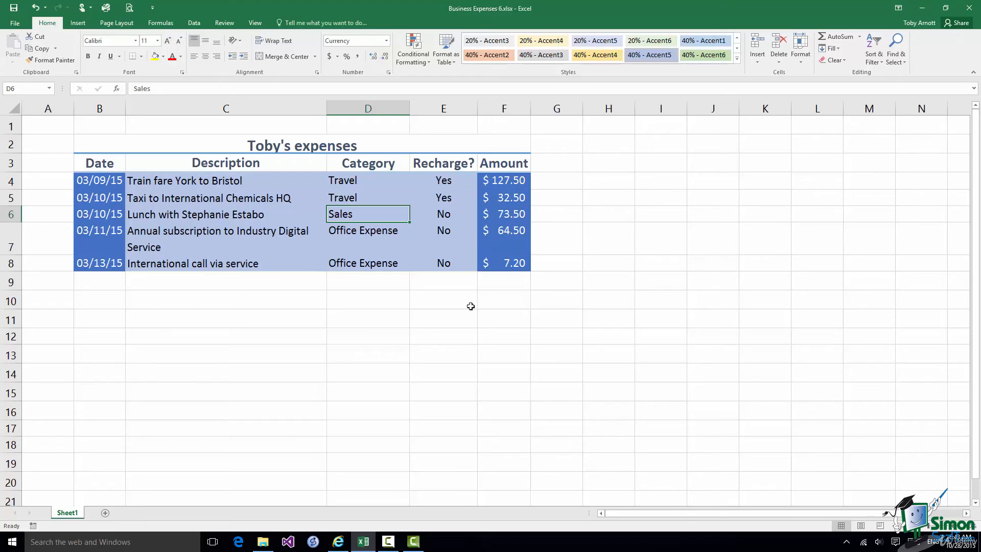
left_click(511, 282)
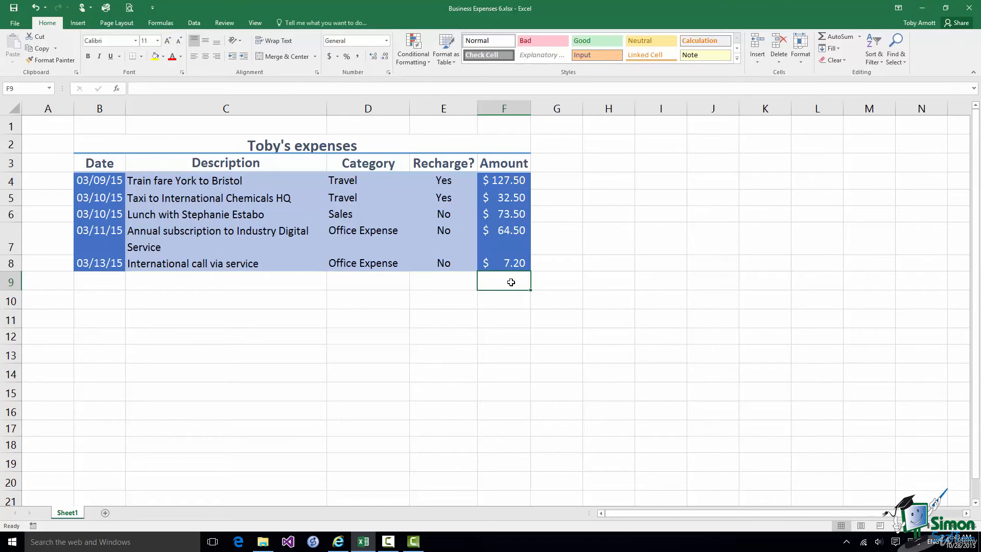
Enter =F4+F5+F6+F7+F8 in F9 to total the five expense amounts
left_click(142, 91)
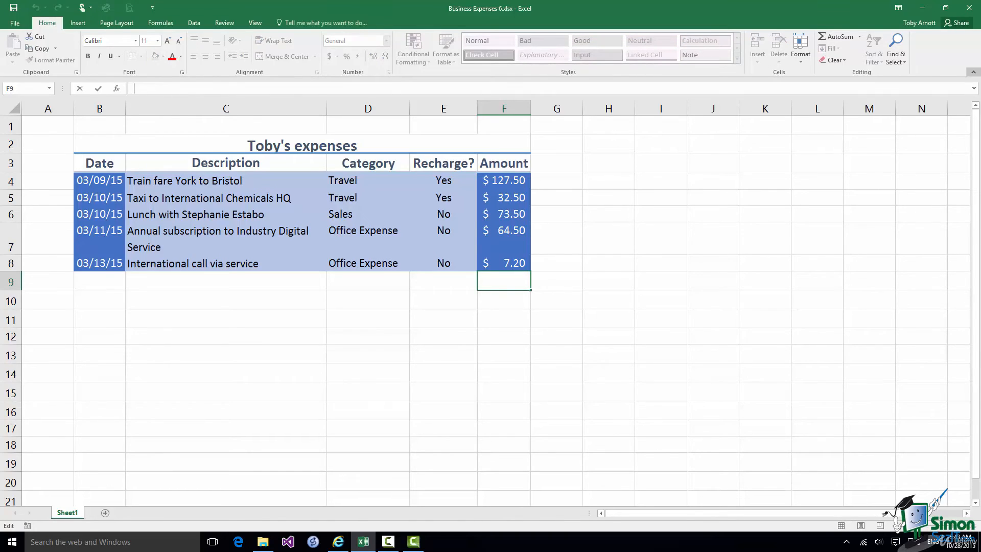
type("=")
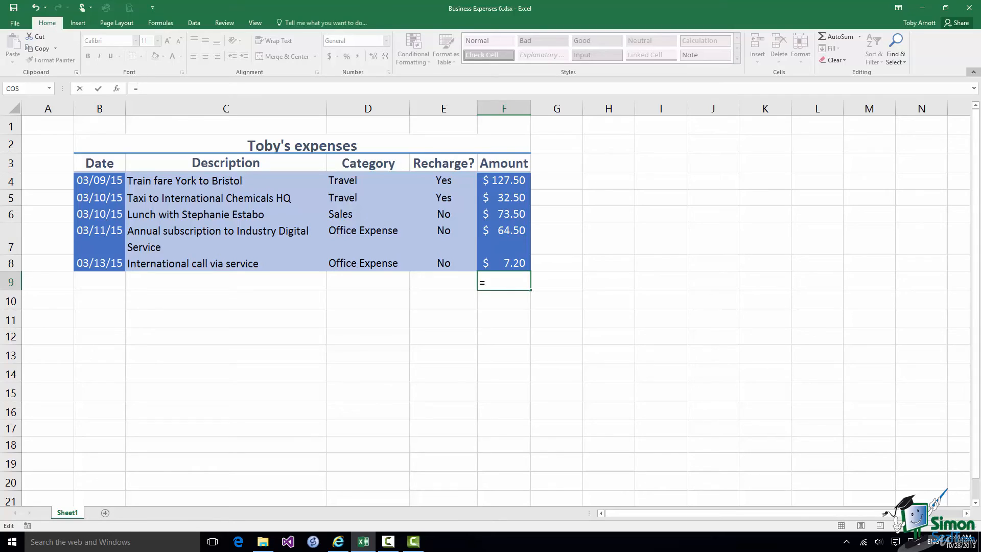
type("F4+")
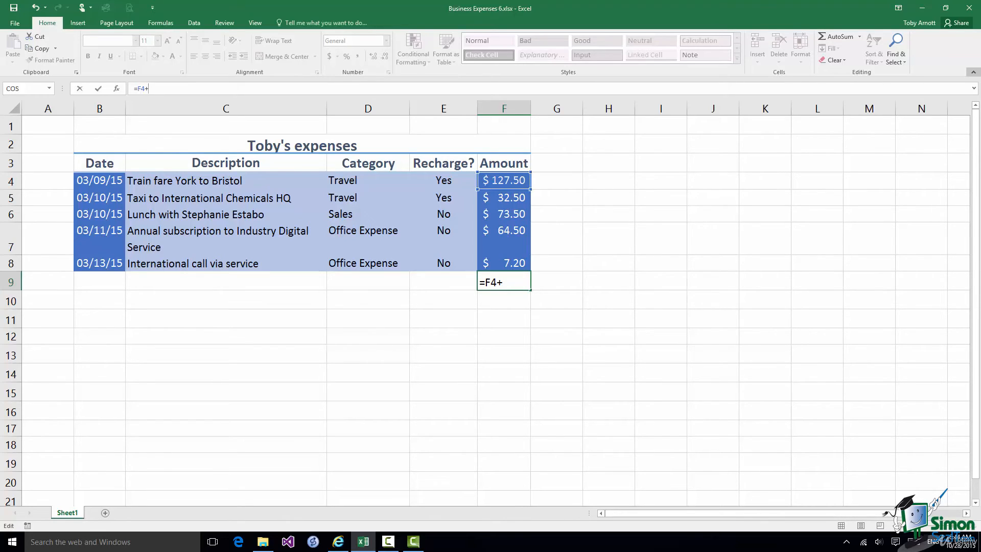
type("F5+F6")
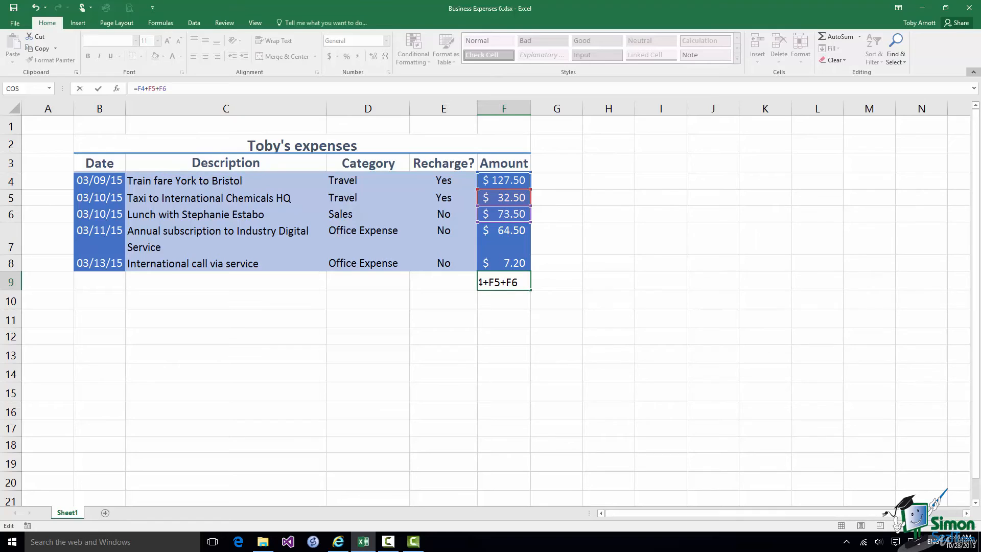
type("+F7+F8")
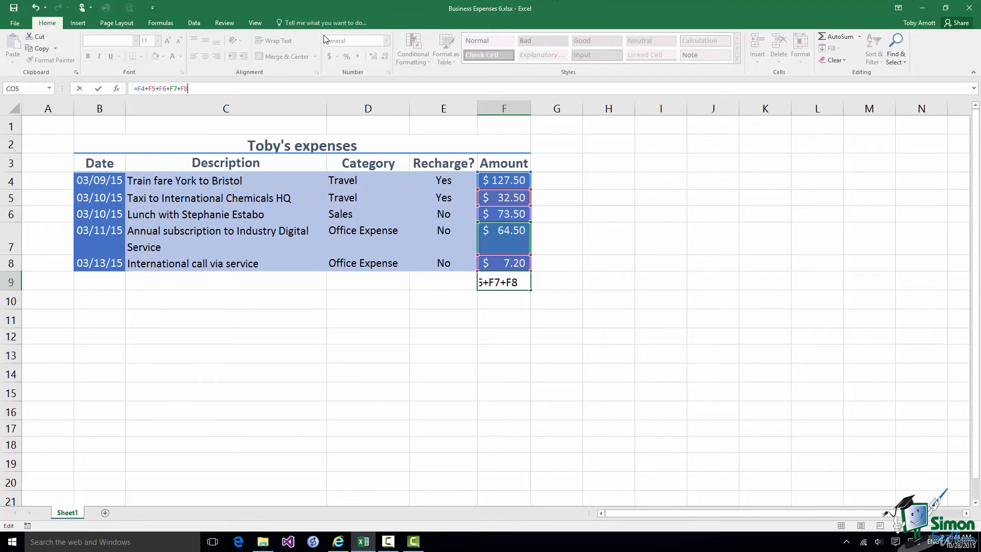
left_click(100, 89)
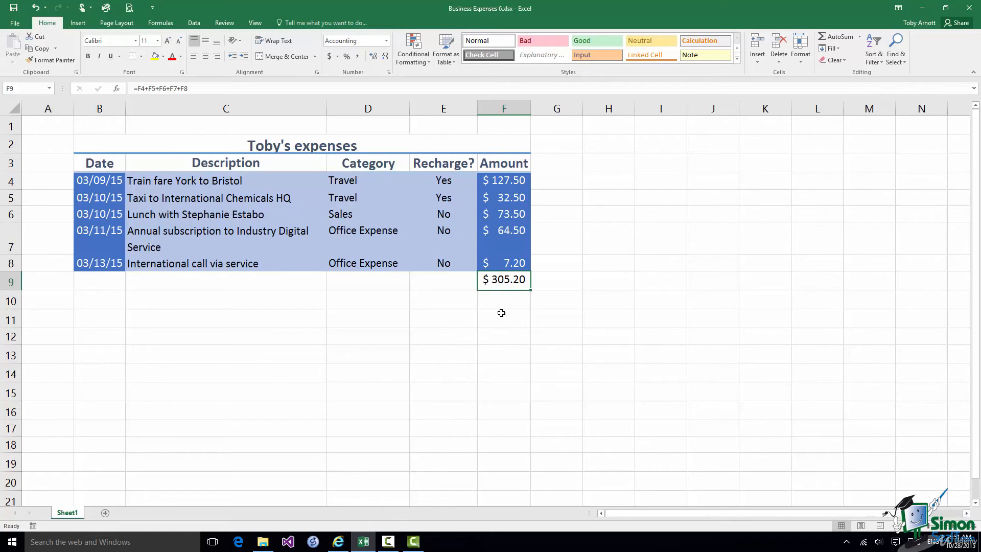
left_click(197, 89)
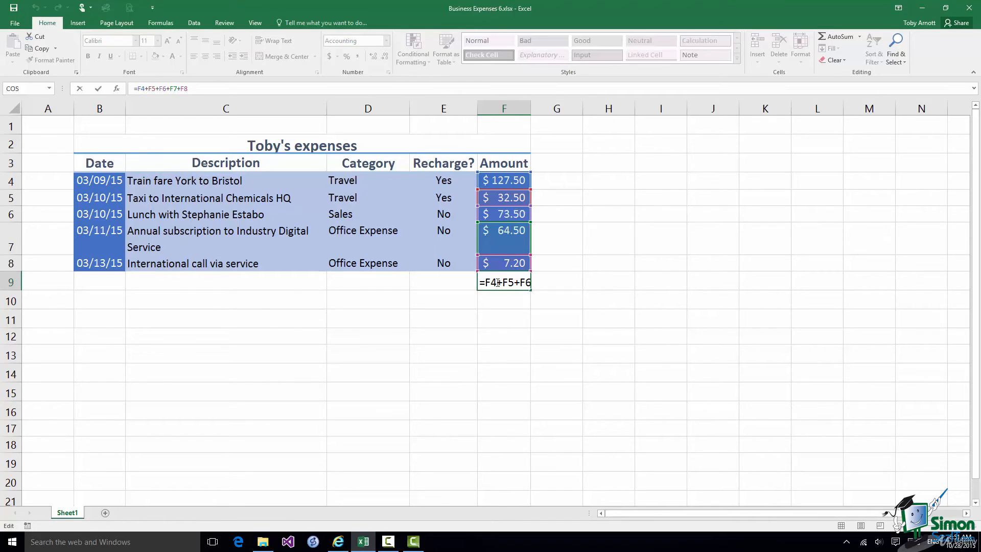
key("Tab")
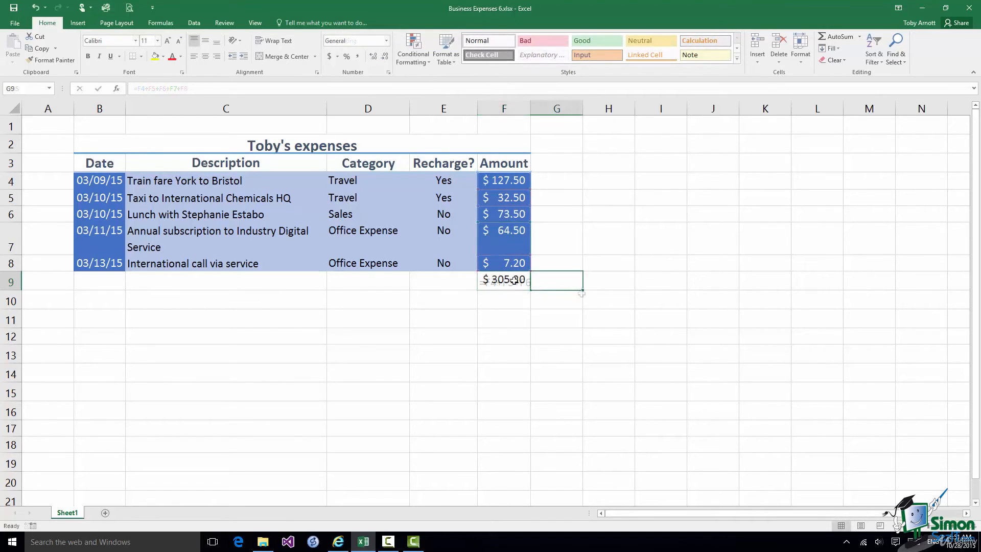
left_click(514, 280)
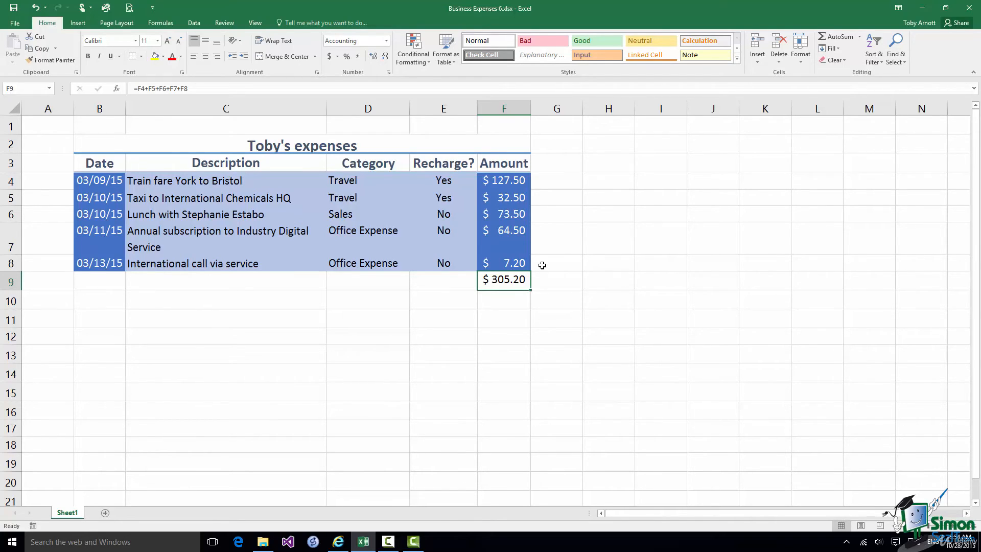
Change the F7 subscription amount from 64.50 to 84.50 so the F9 total reads $325.20
left_click(504, 231)
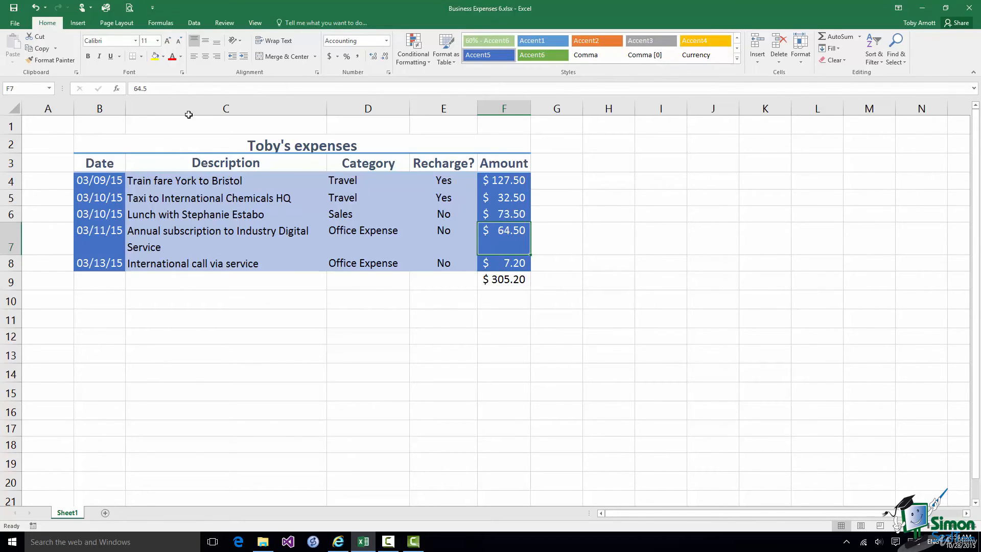
left_click(140, 88)
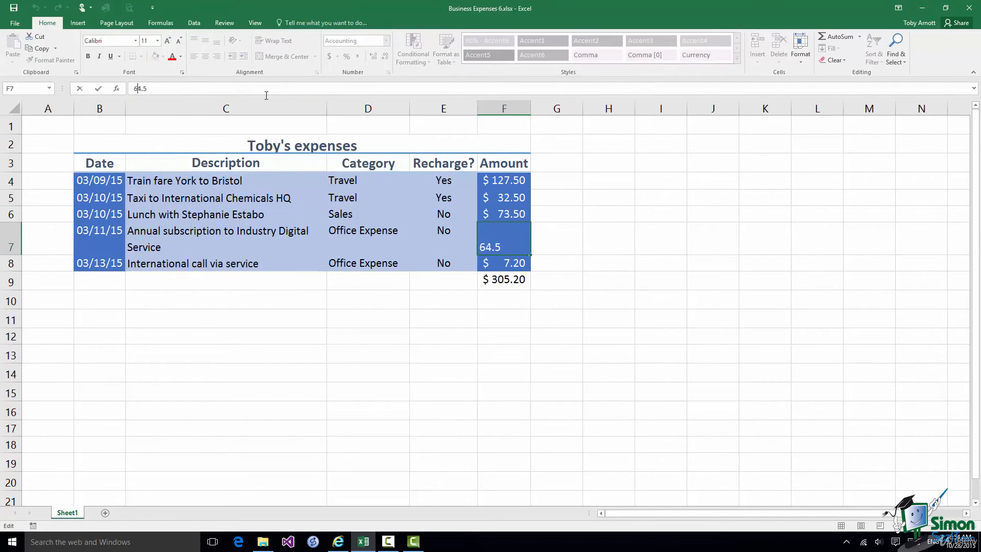
key("BackSpace")
type("8")
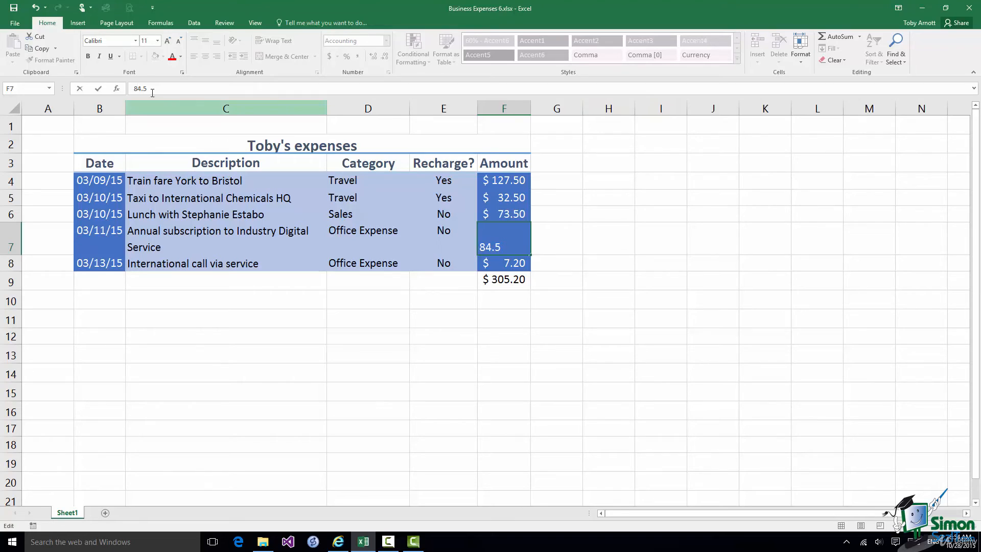
left_click(98, 89)
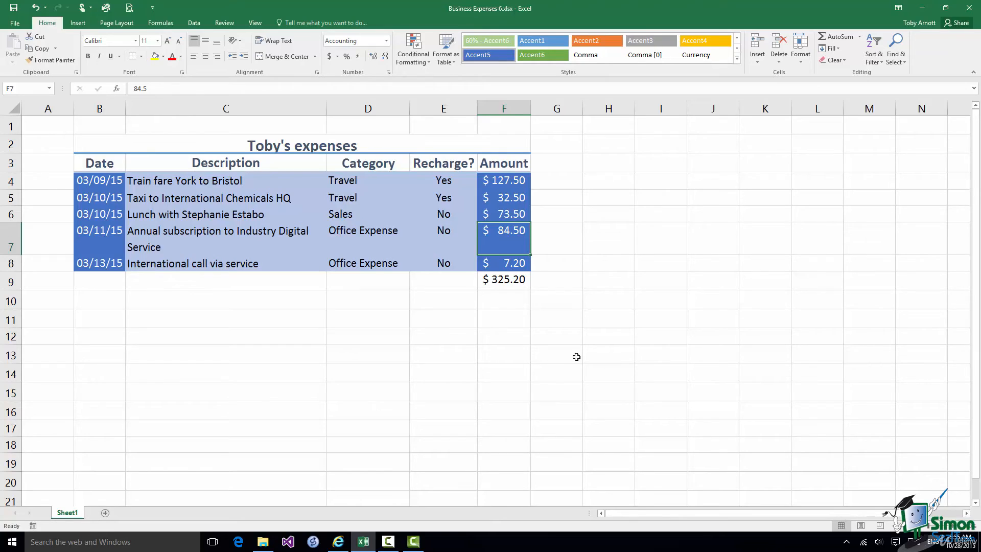
left_click(519, 280)
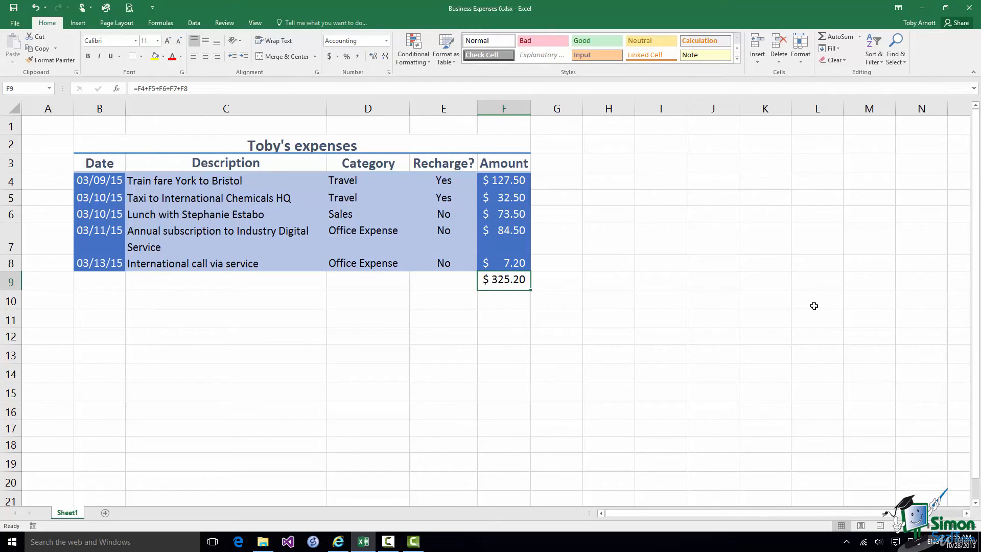
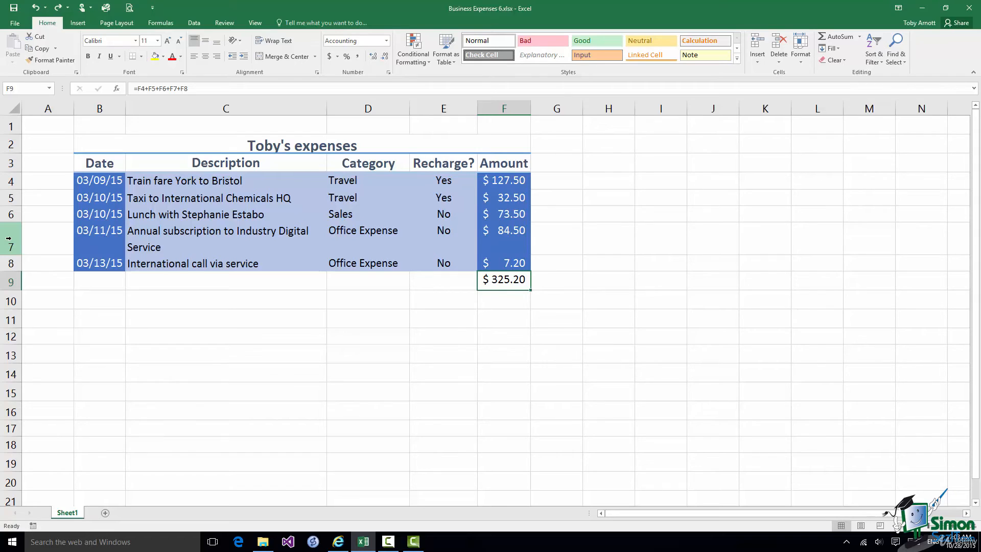
Try inserting a blank row at row 7, check the total, then undo the change
left_click(9, 238)
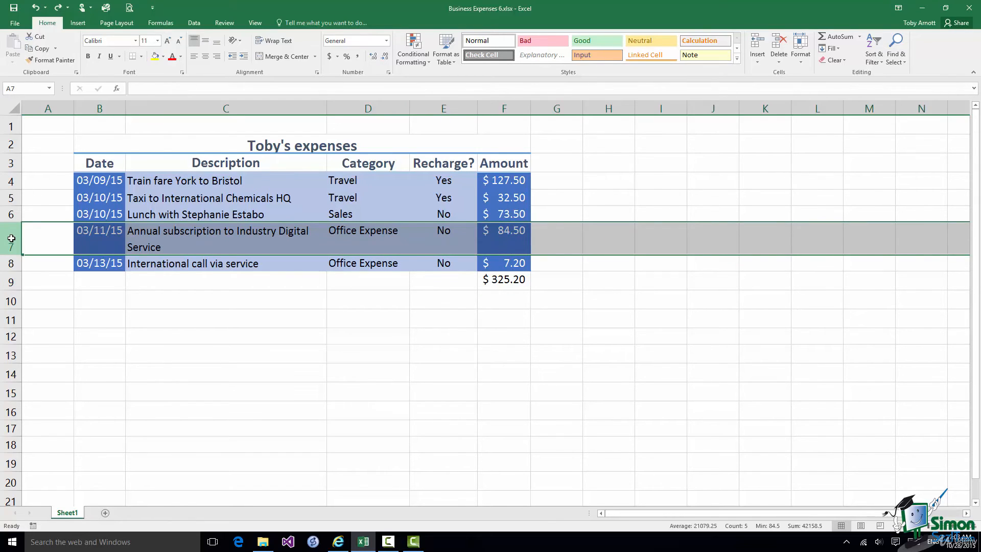
right_click(12, 240)
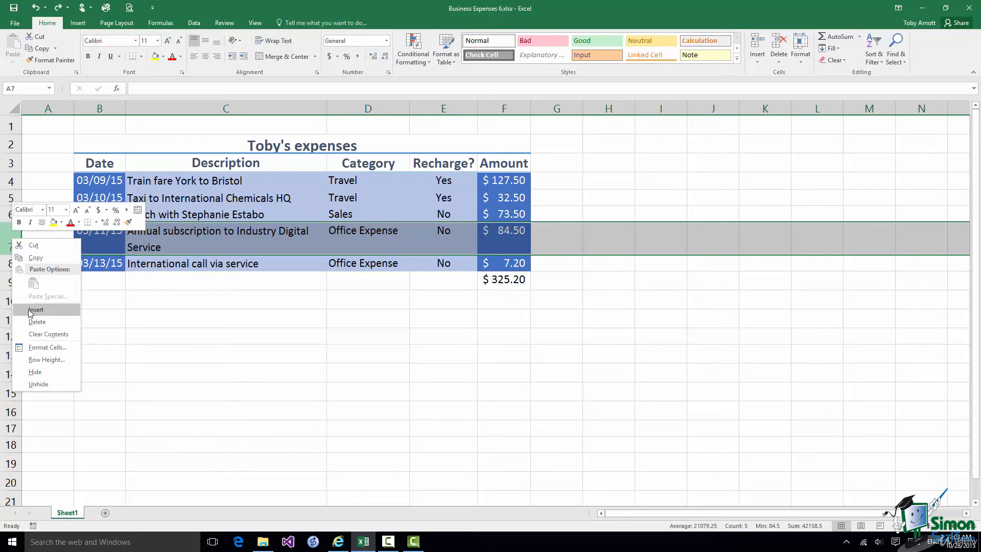
key("Escape")
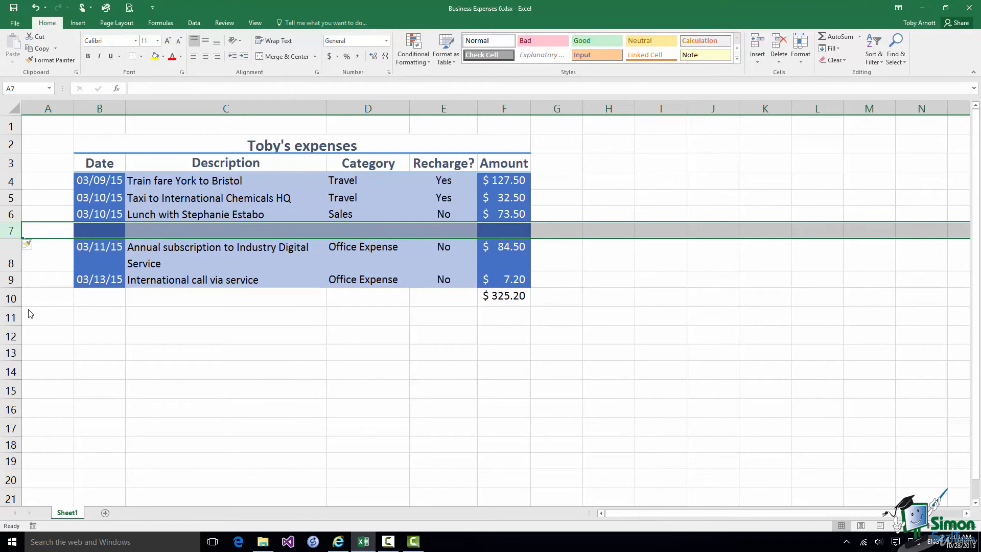
left_click(511, 297)
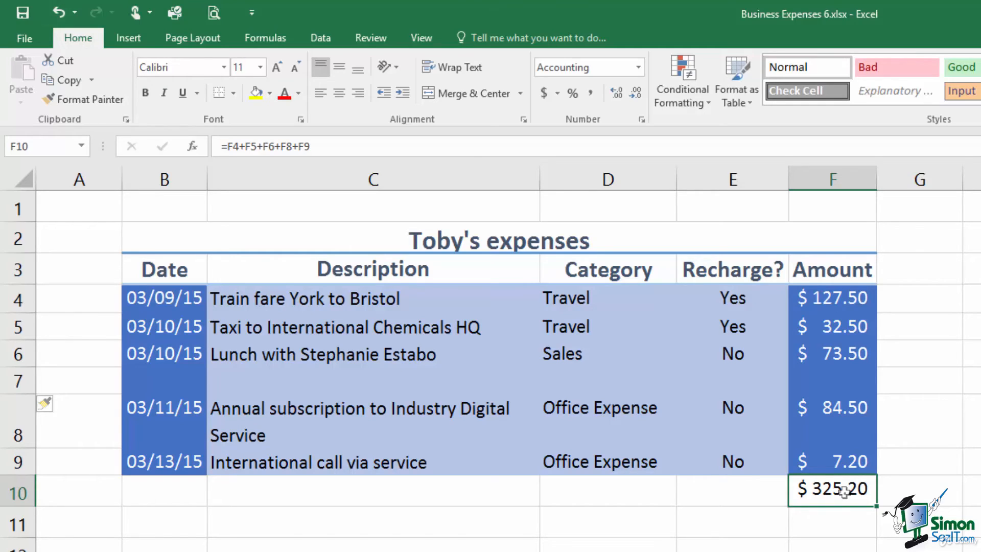
left_click(58, 12)
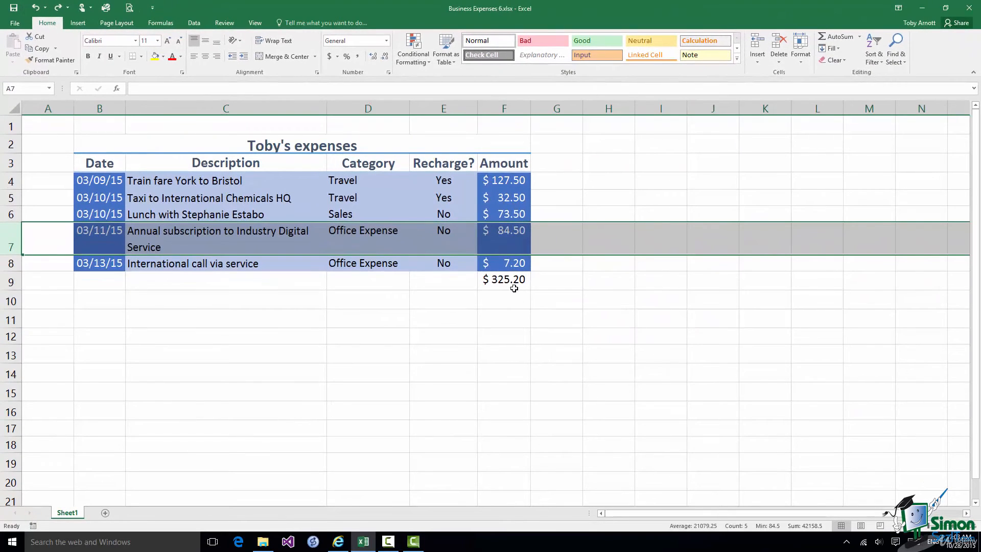
Erase the $325.20 total and its formula from F9 with Clear All
left_click(509, 281)
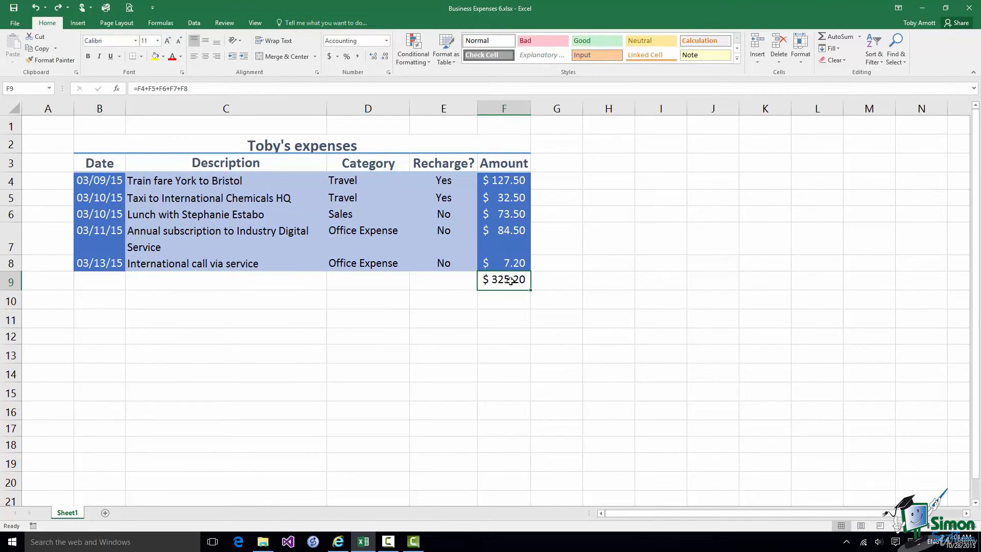
left_click(842, 60)
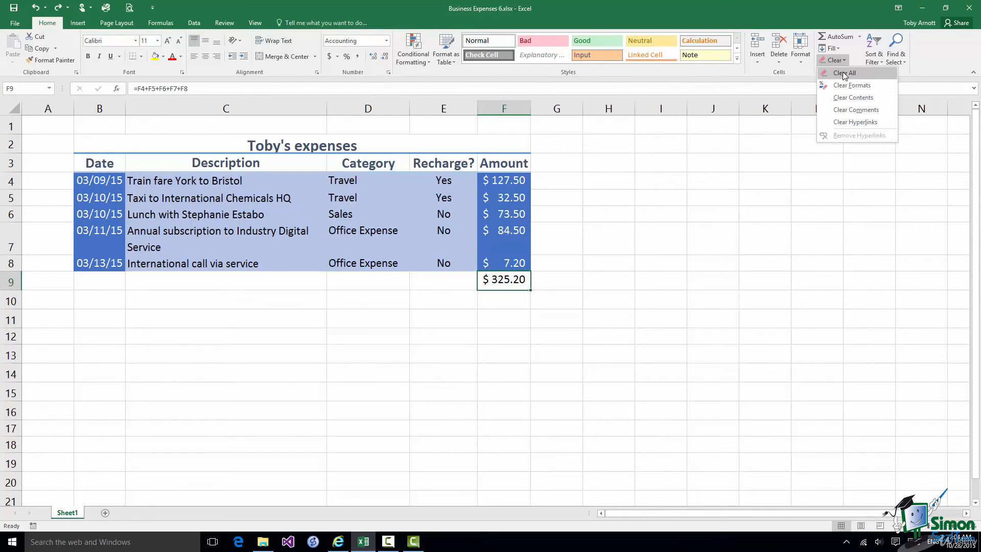
left_click(842, 73)
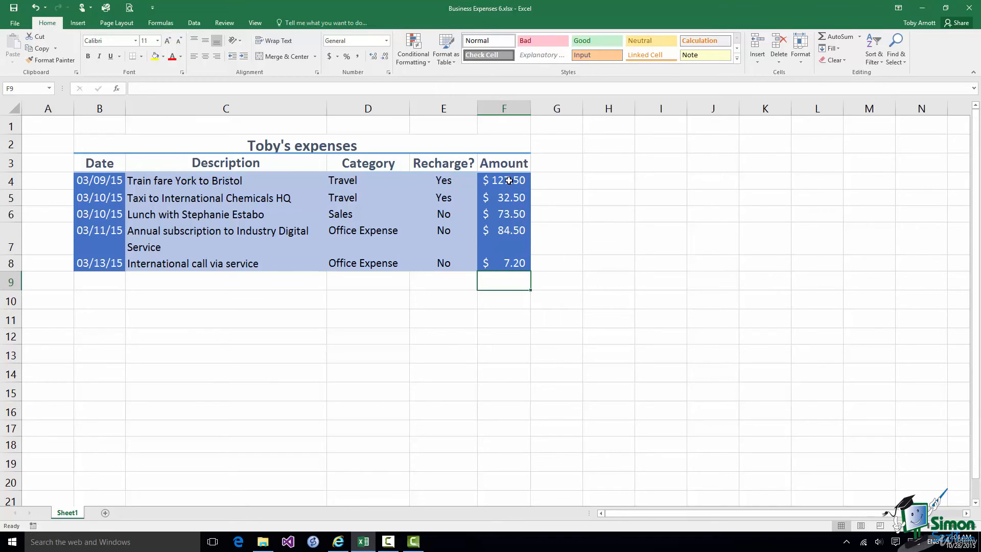
Select F4:F9 and AutoSum the five amounts, restoring $325.20 in F9
left_click(508, 181)
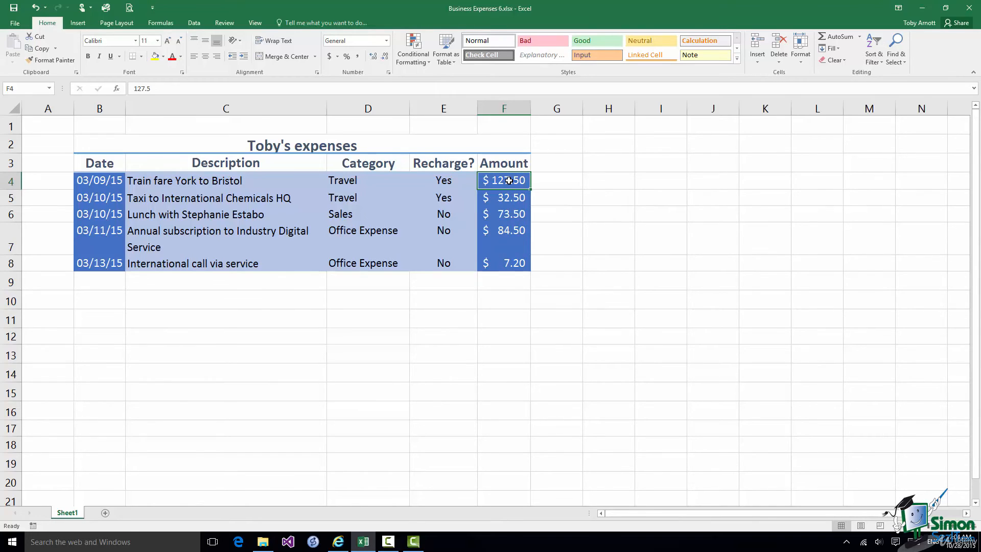
left_click_drag(509, 180, 507, 284)
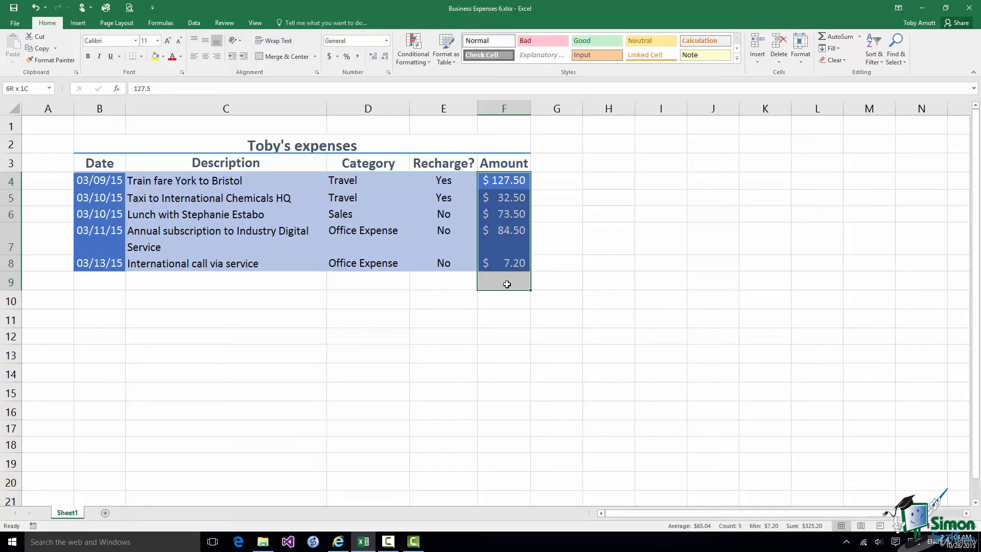
left_click_drag(507, 284, 507, 284)
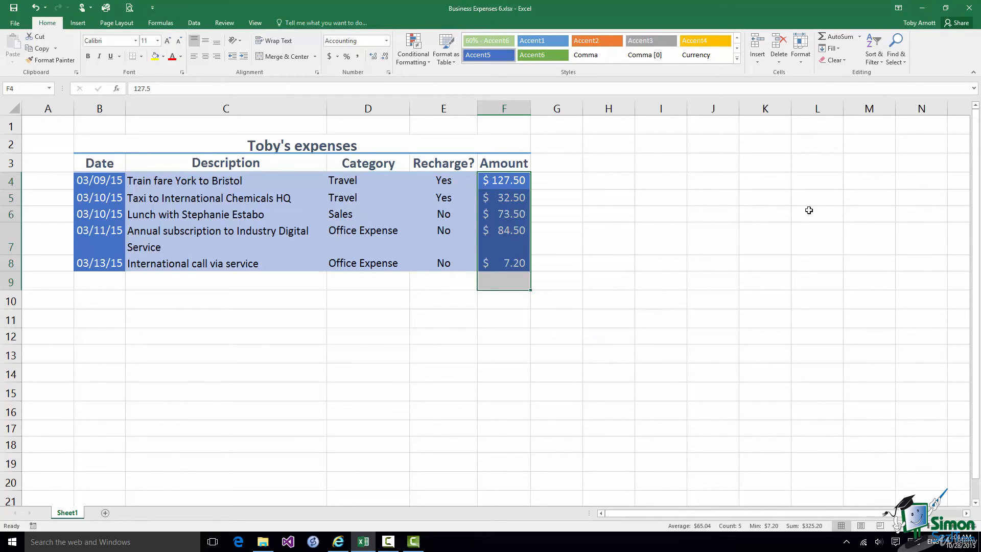
left_click(860, 37)
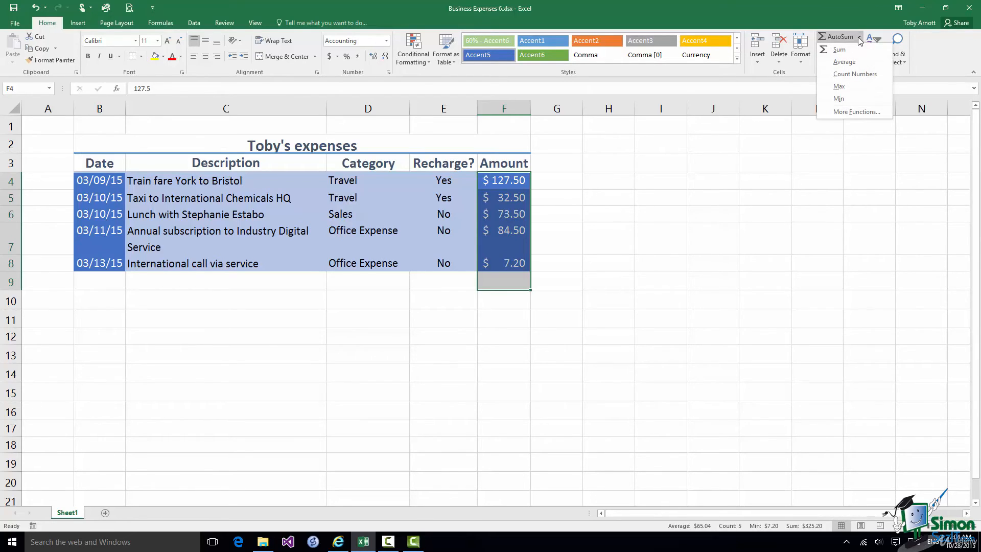
left_click(843, 49)
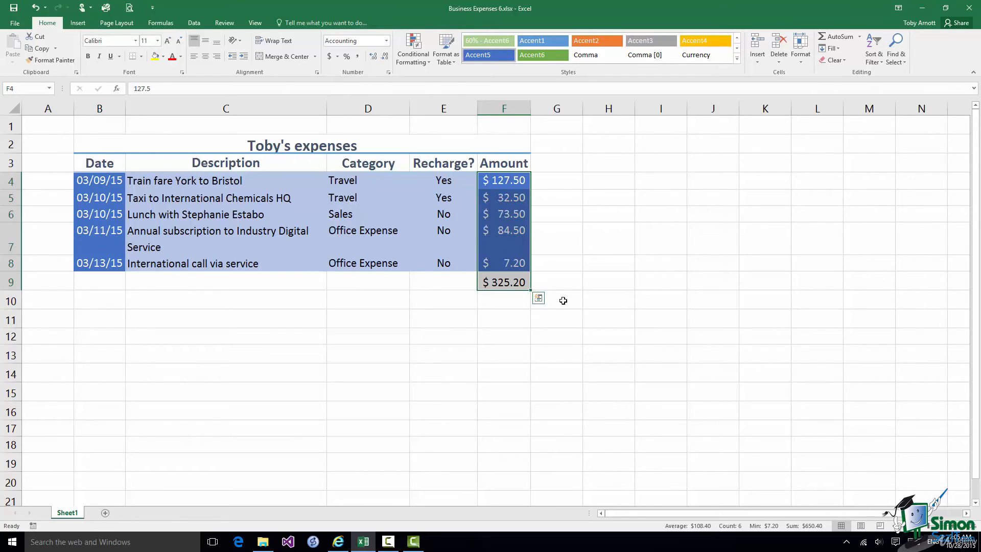
left_click(504, 282)
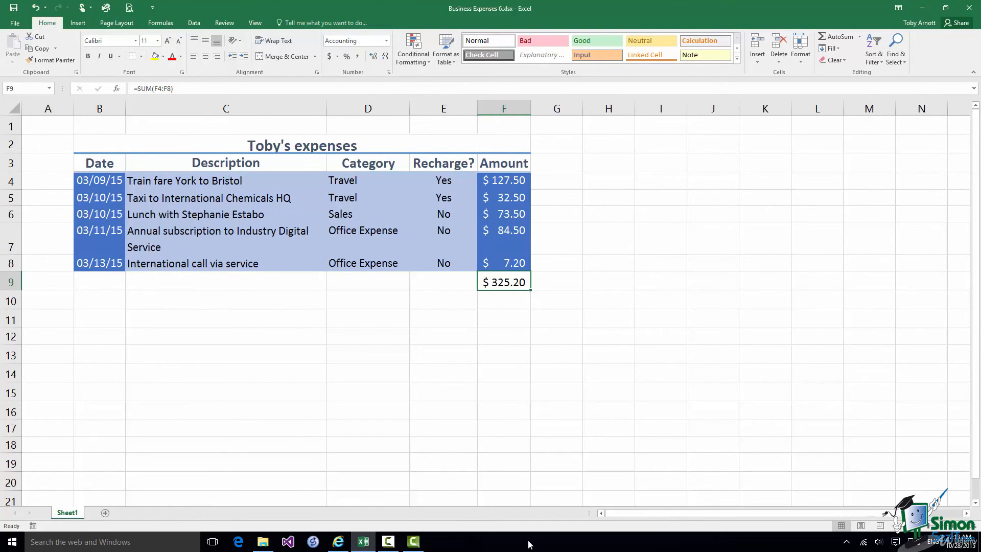
Insert a blank row at row 7, pushing the =SUM(F4:F9) total down to F10
left_click(13, 241)
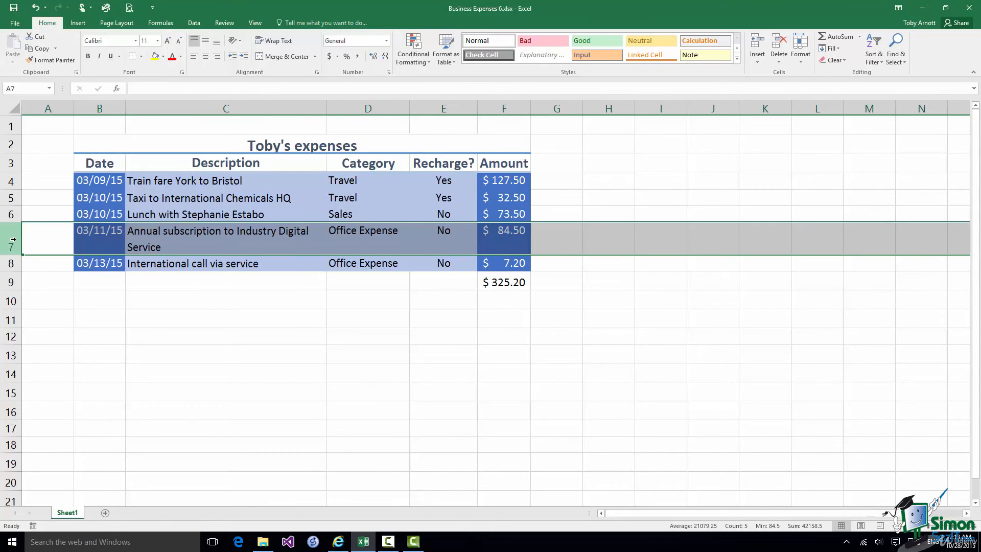
right_click(14, 240)
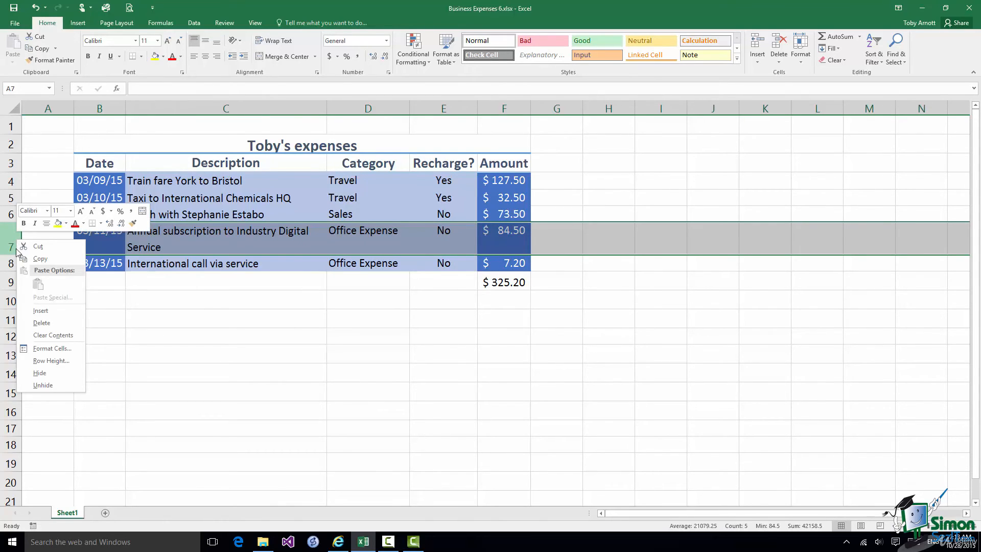
left_click(30, 312)
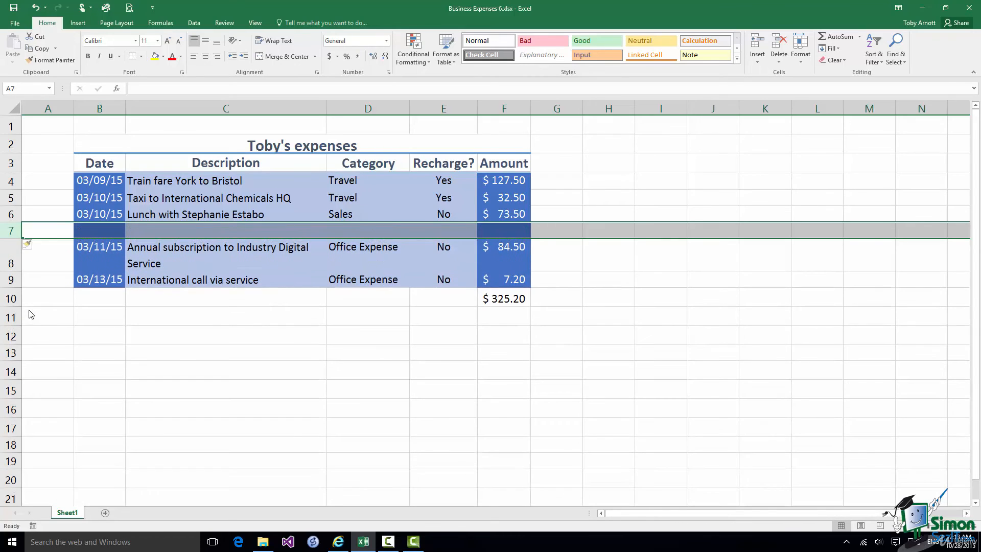
left_click(518, 298)
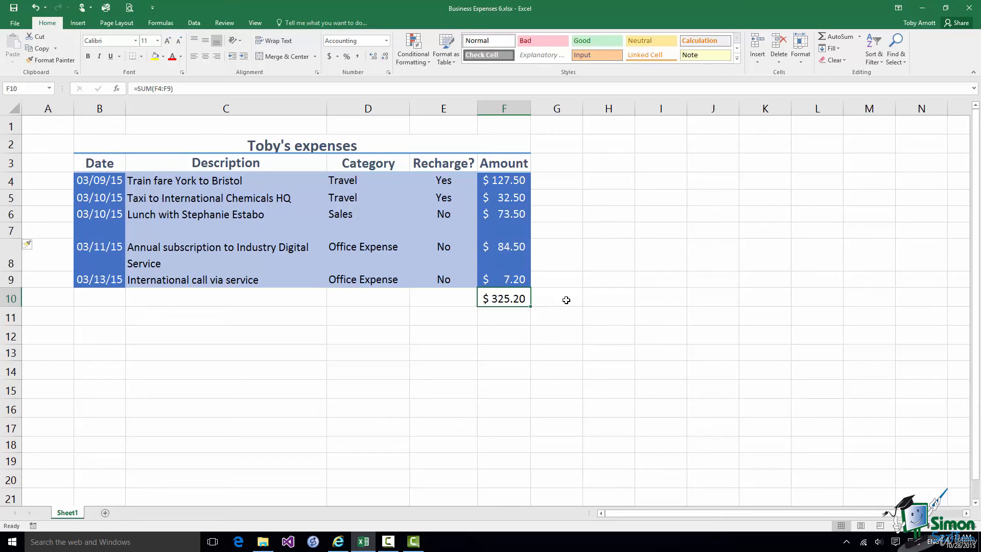
Enter 17.30 in F7 so the total updates to $342.50
left_click(504, 230)
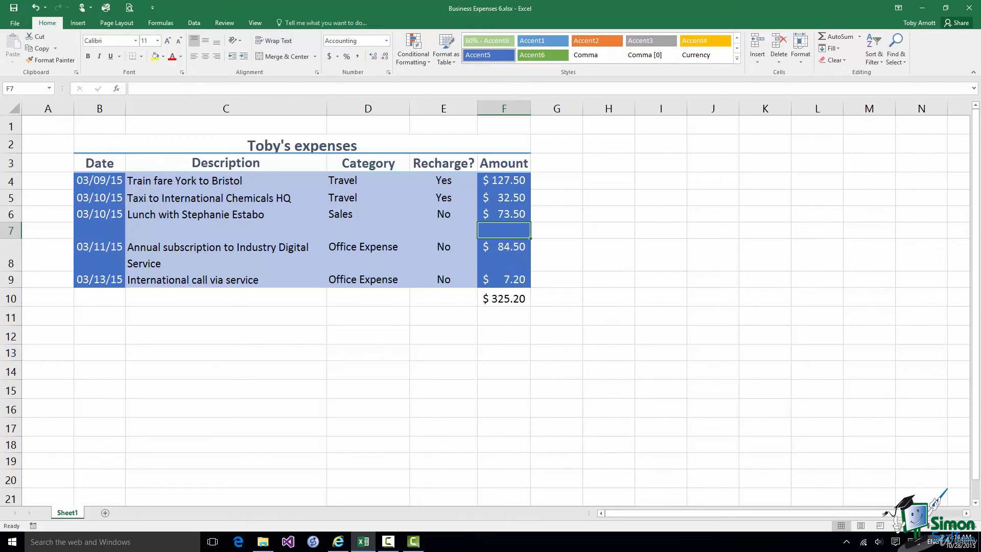
type("17.30")
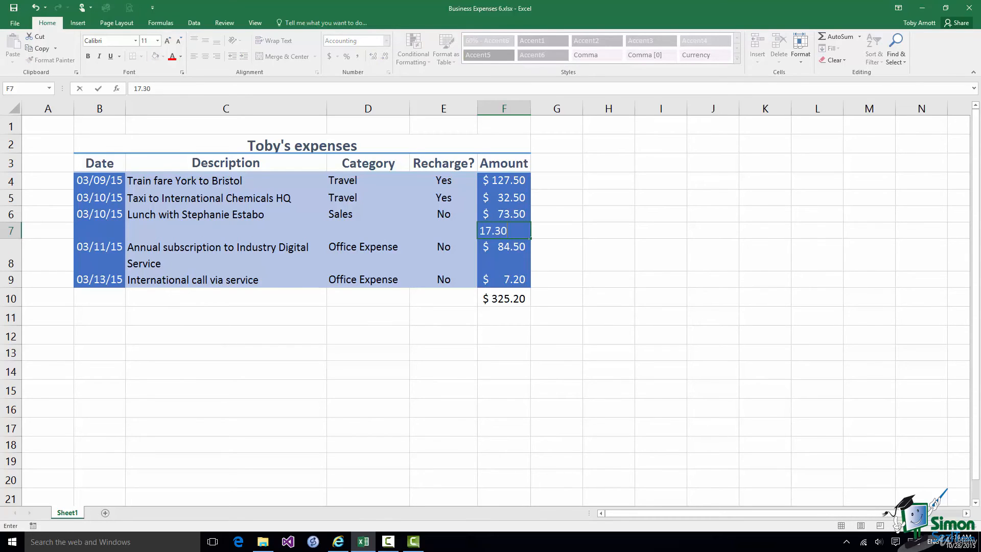
key("Return")
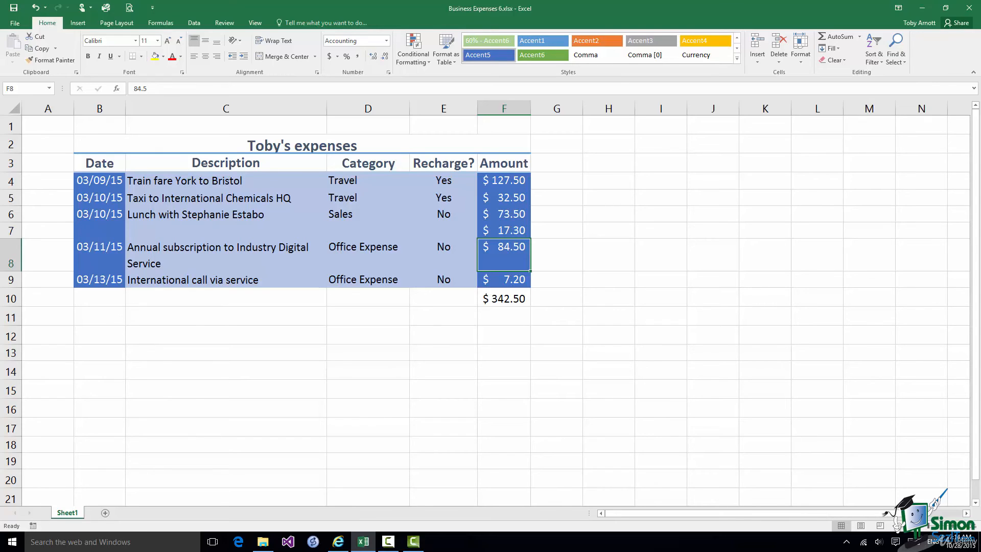
left_click(36, 8)
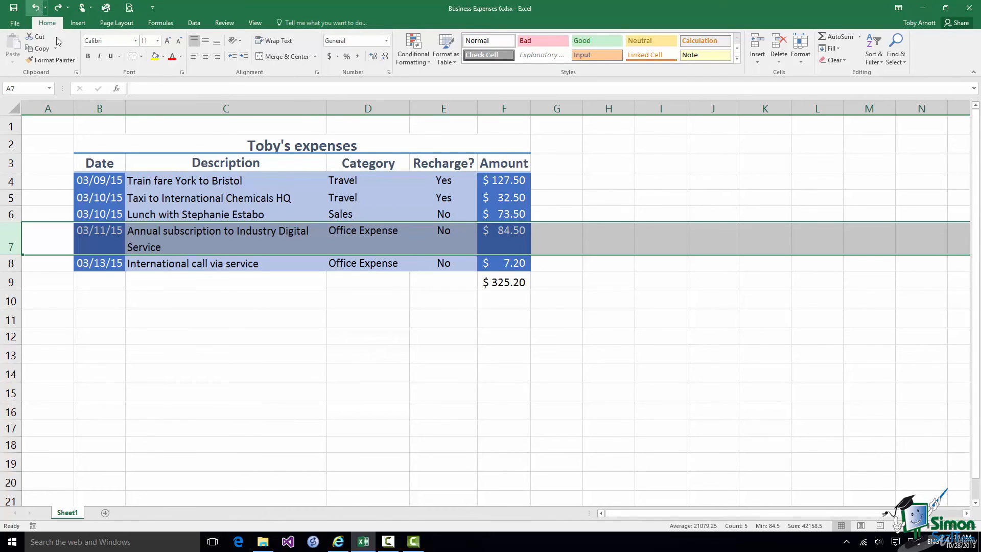
left_click(506, 284)
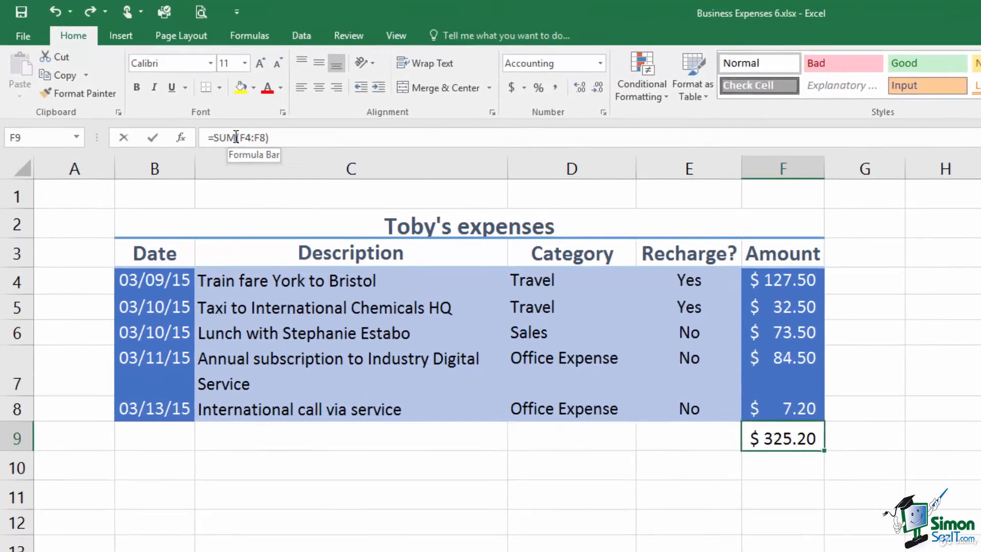
Change F9's formula to =MAX(F4:F8) to show the largest amount, $127.50
left_click(236, 137)
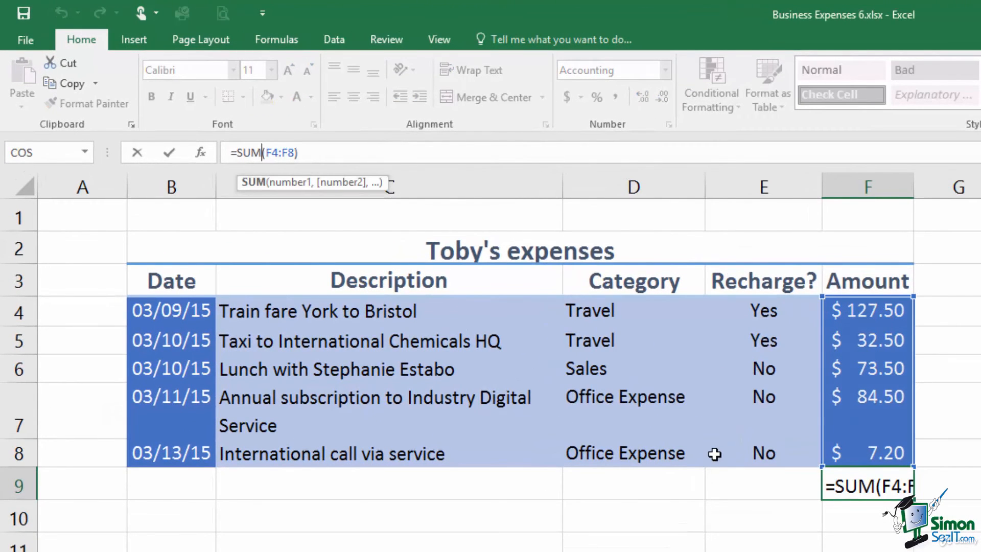
key("BackSpace")
key("BackSpace")
key("BackSpace")
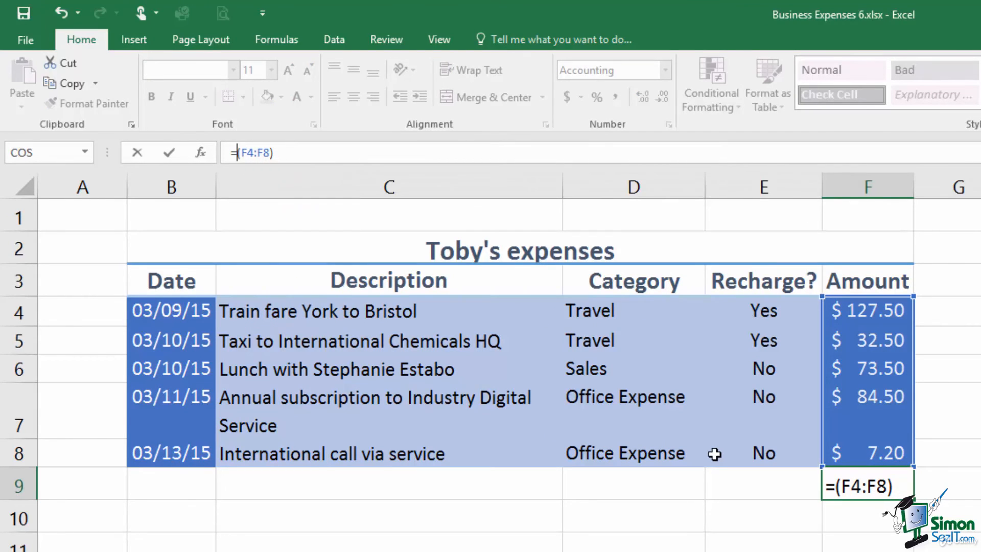
type("MA")
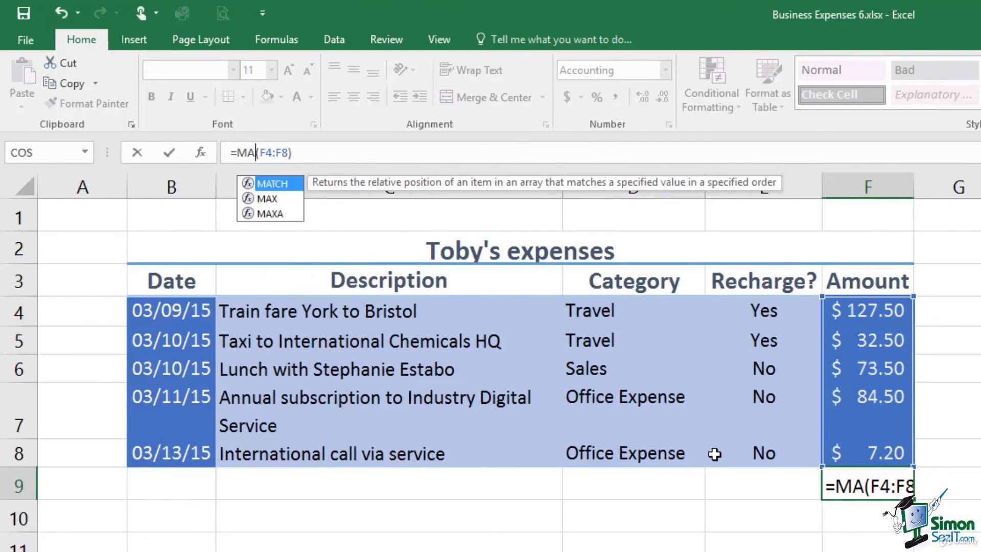
type("X")
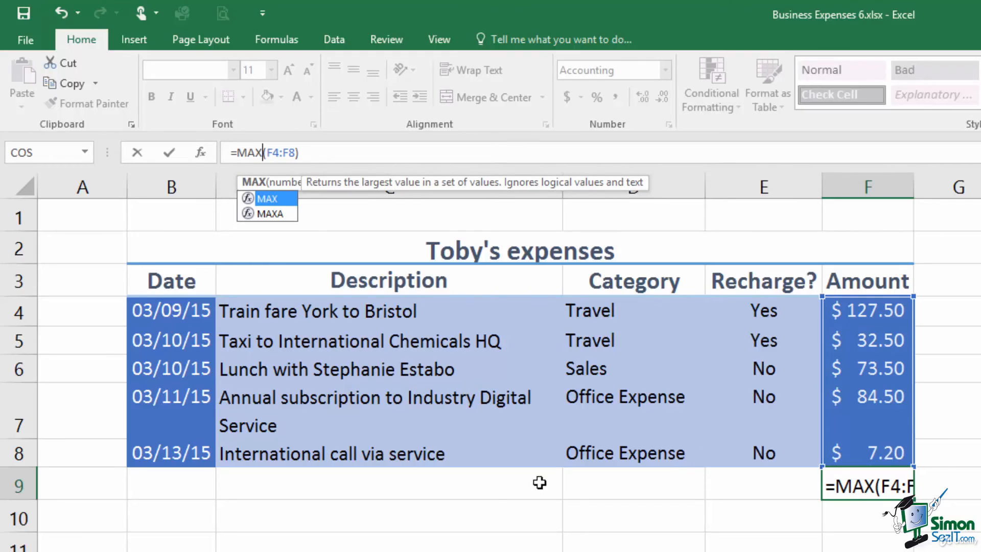
left_click(170, 153)
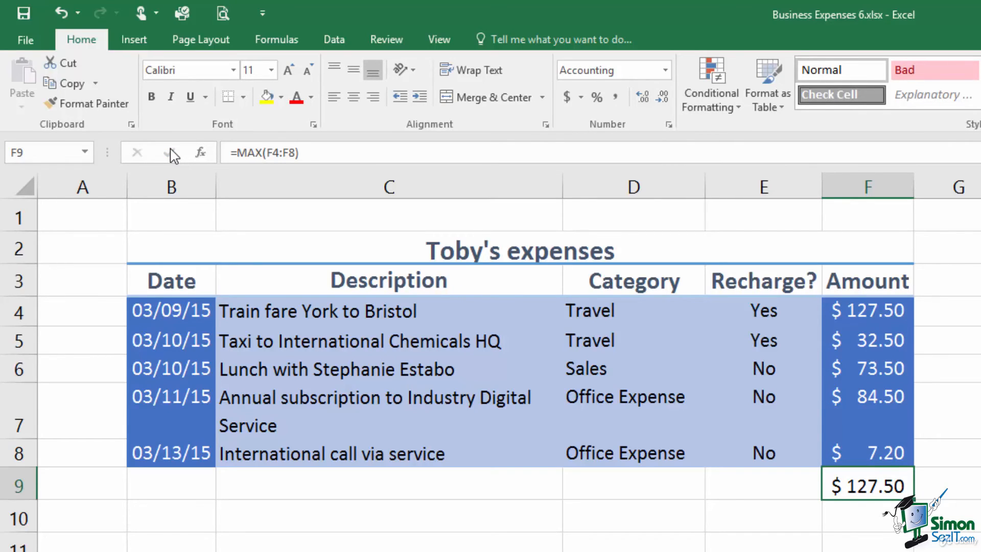
left_click(263, 153)
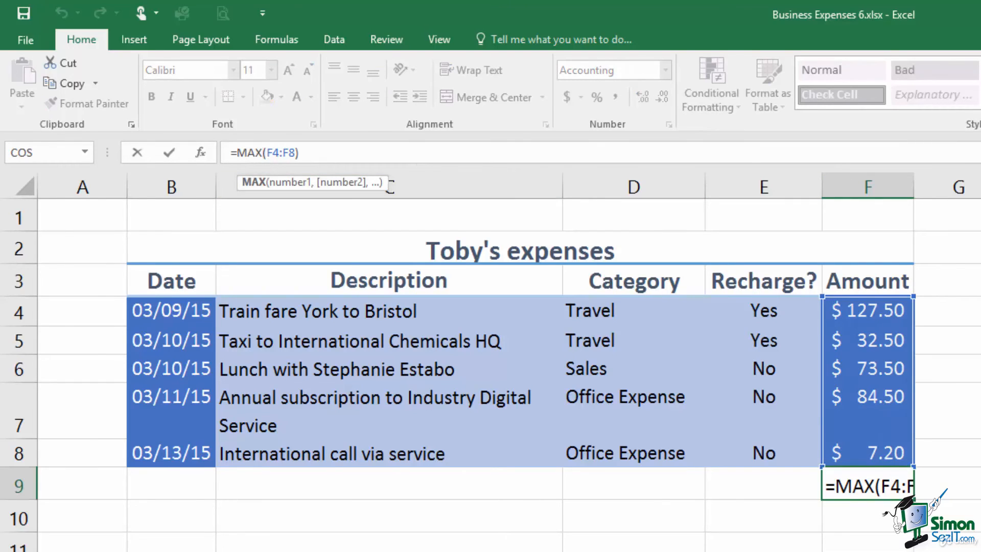
Replace MAX with AVERAGE from the autocomplete list so F9 reads =AVERAGE(F4:F8)
key("BackSpace")
key("BackSpace")
key("BackSpace")
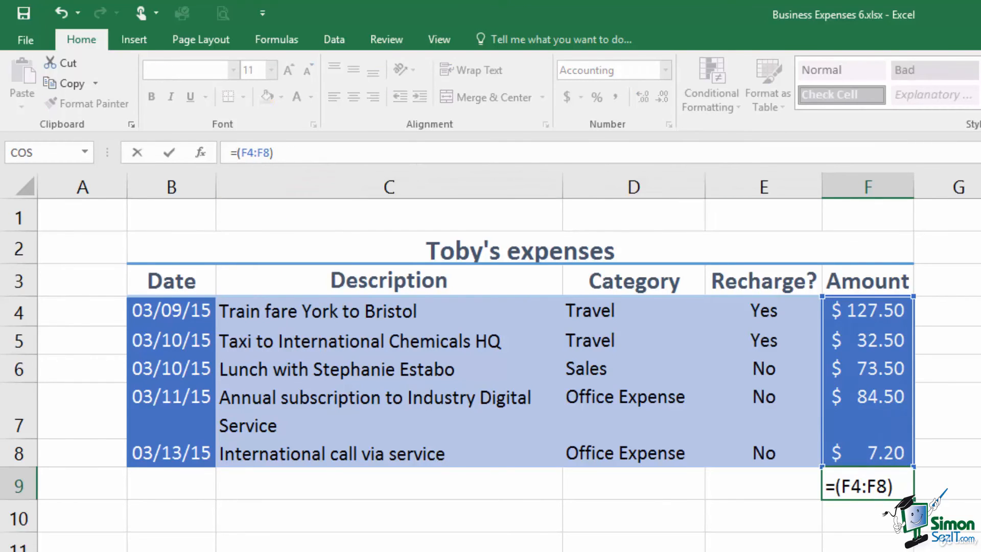
type("A")
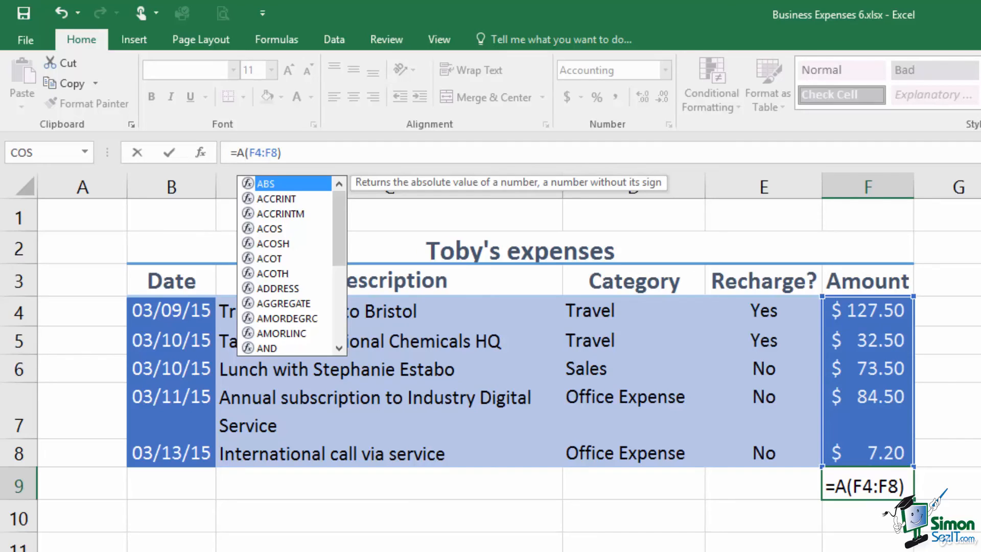
left_click(339, 347)
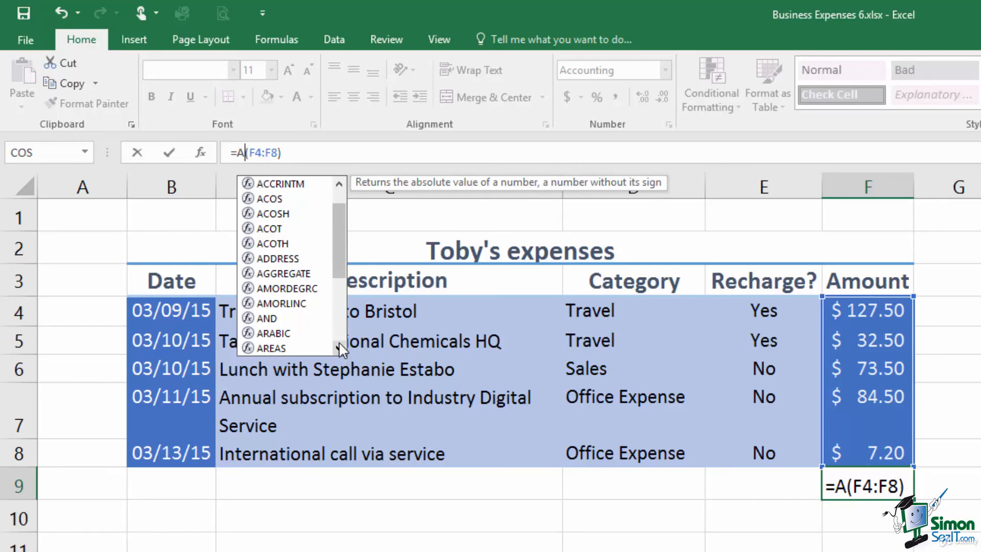
left_click(338, 348)
left_click(339, 348)
left_click(338, 348)
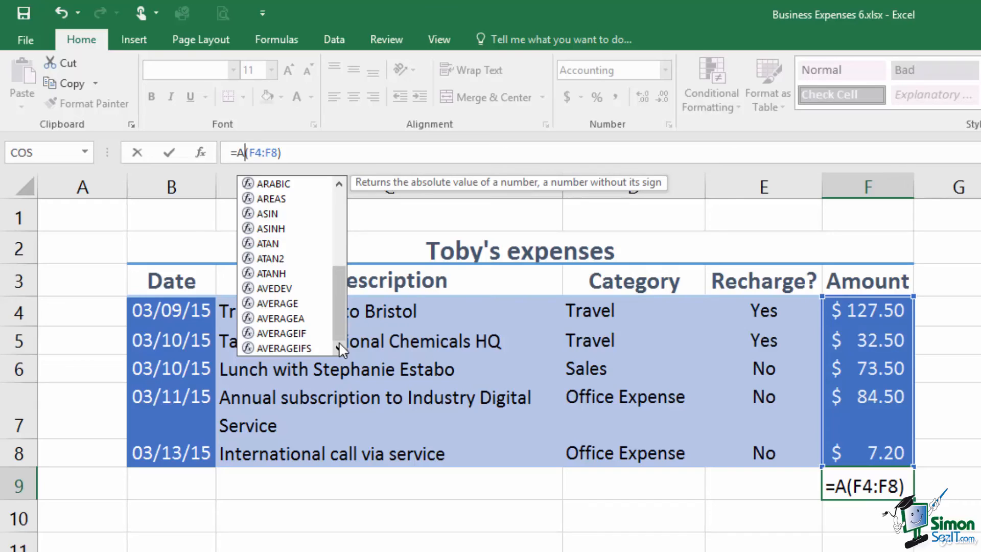
left_click(282, 303)
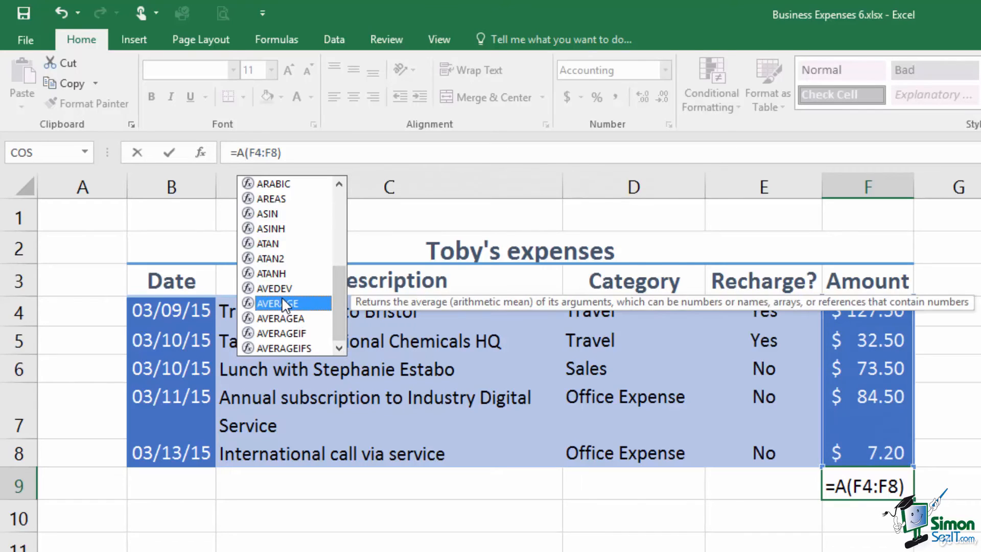
double_click(282, 300)
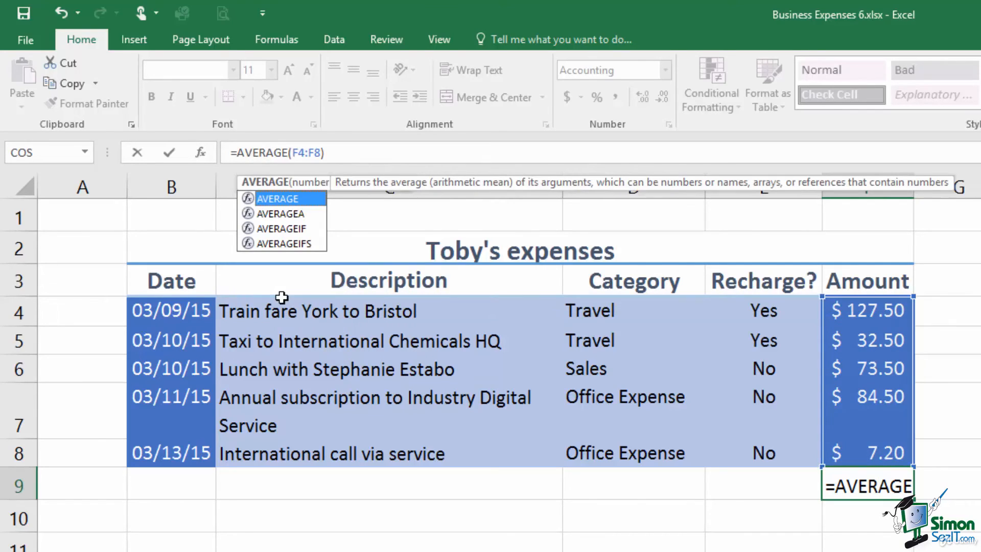
left_click(168, 153)
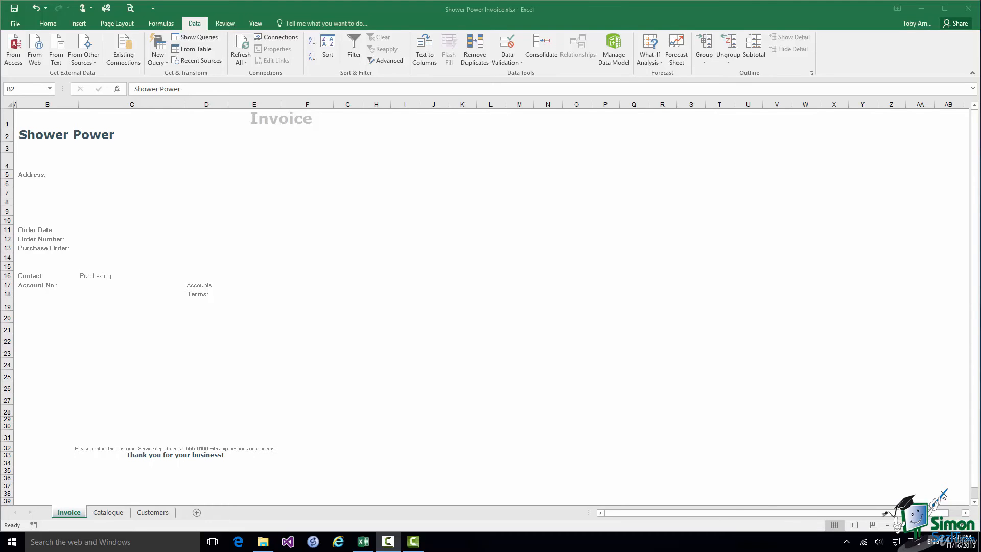
Switch to the Customers sheet listing the four customer accounts
left_click(152, 511)
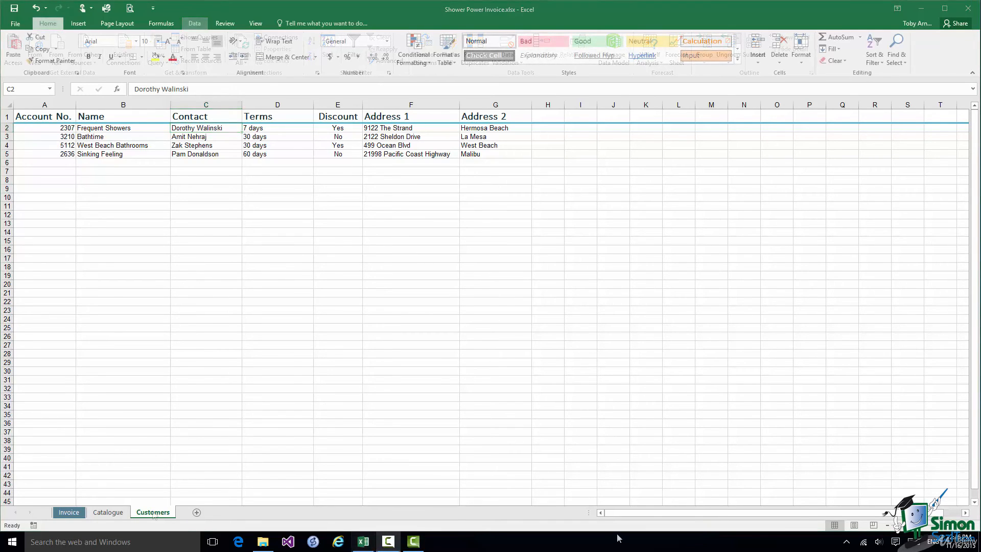
Switch to the Catalogue sheet of product codes and prices
left_click(105, 512)
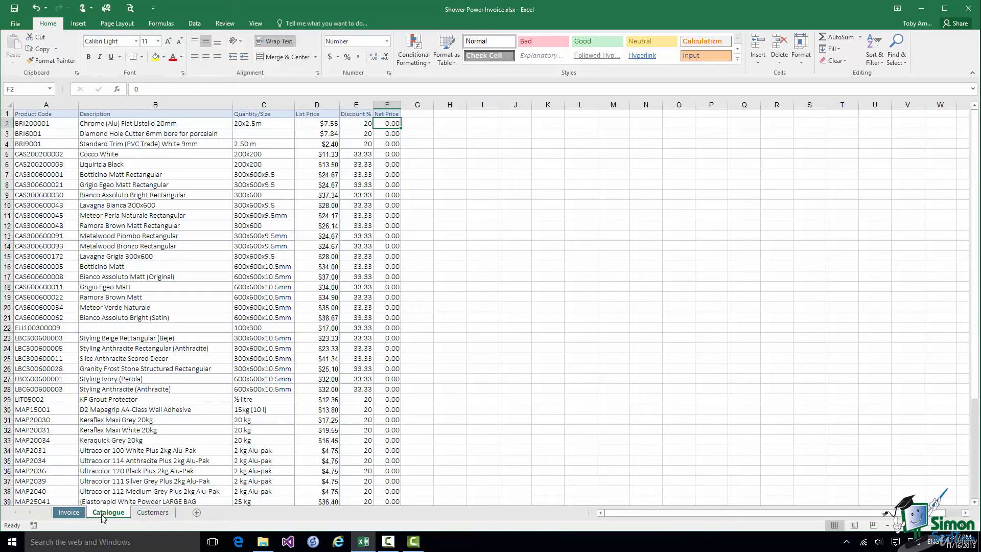
Return to the Shower Power Invoice sheet
left_click(69, 512)
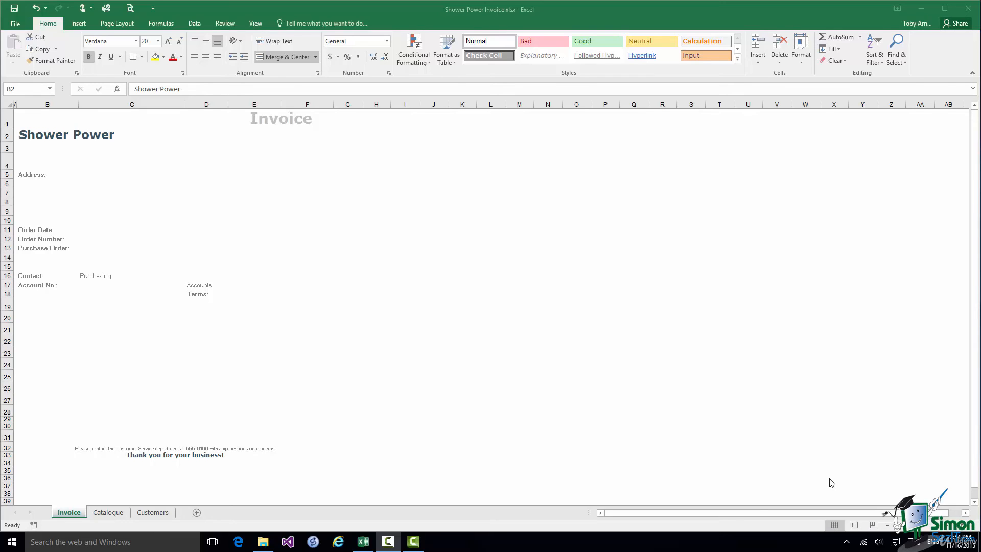
Show the View ribbon's worksheet display options
left_click(255, 23)
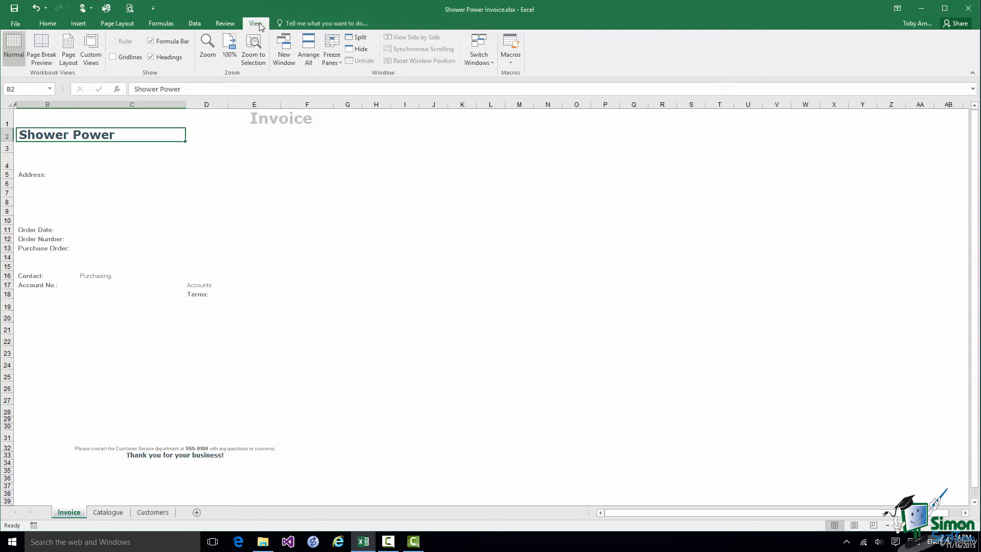
Turn on gridlines for the Invoice sheet and select the Account No. cell C17
left_click(113, 57)
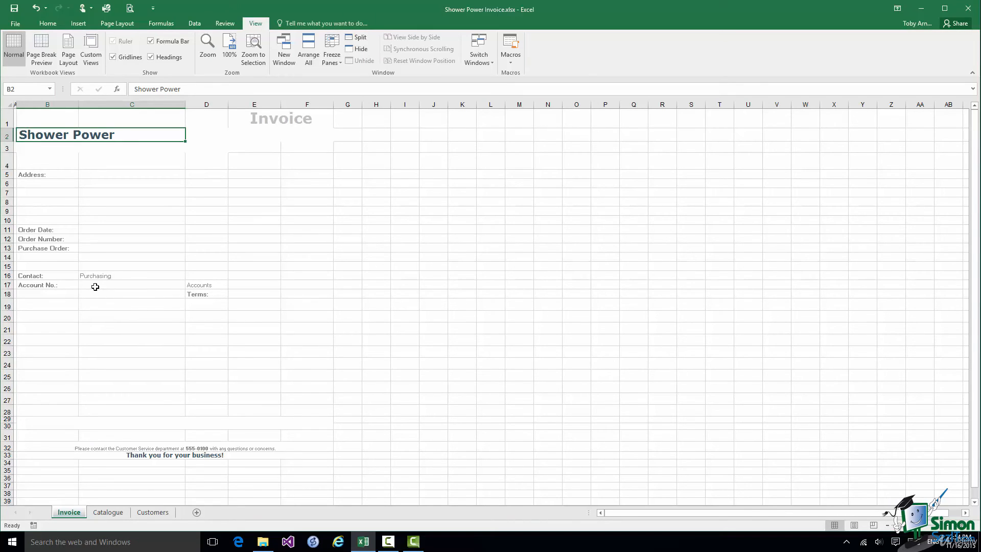
left_click(95, 287)
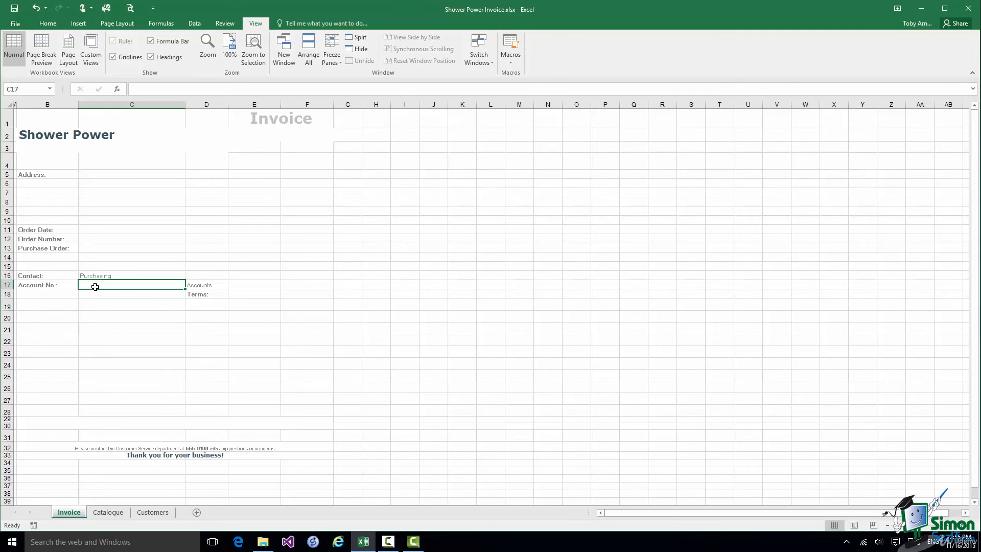
Copy the first customer's account number from the Customers sheet into Account No. cell C17
left_click(205, 175)
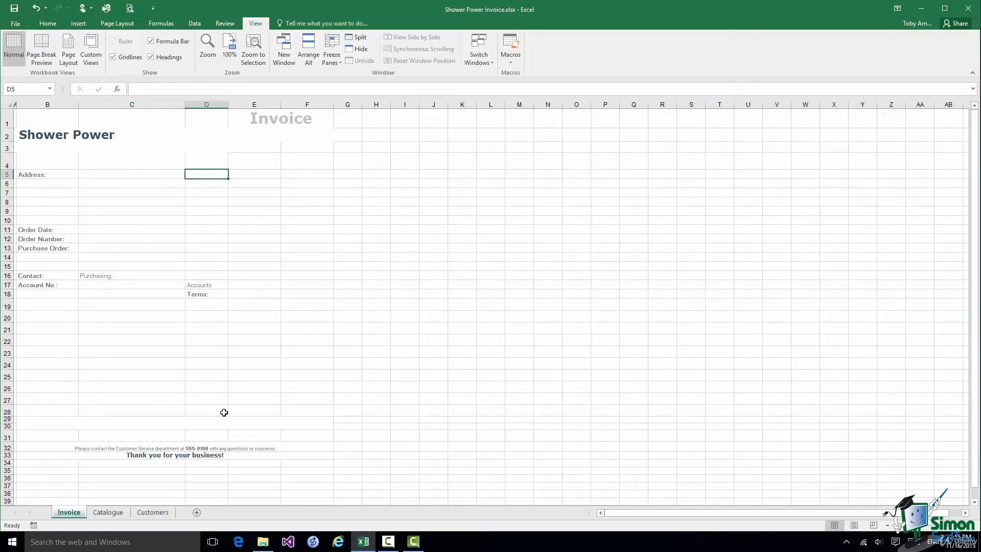
left_click(151, 512)
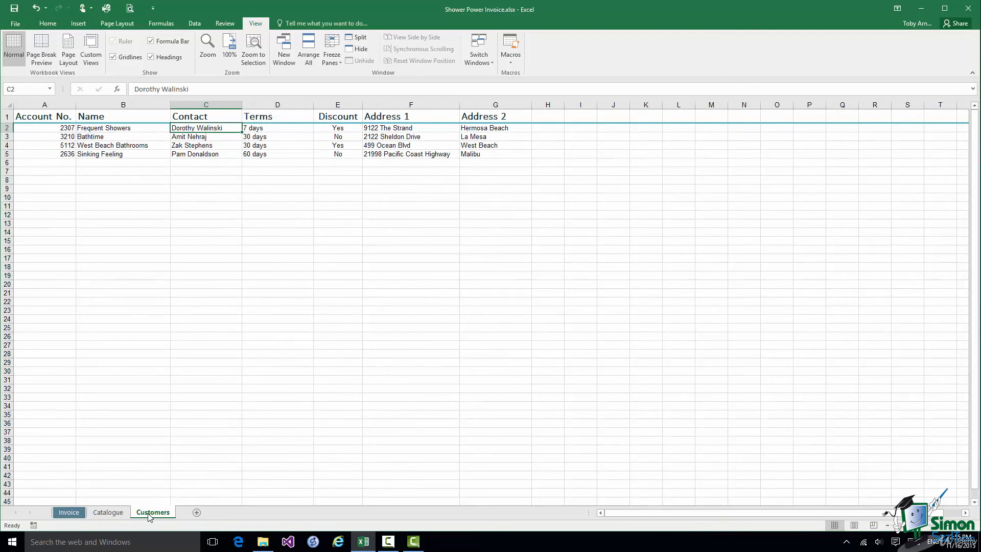
left_click(66, 128)
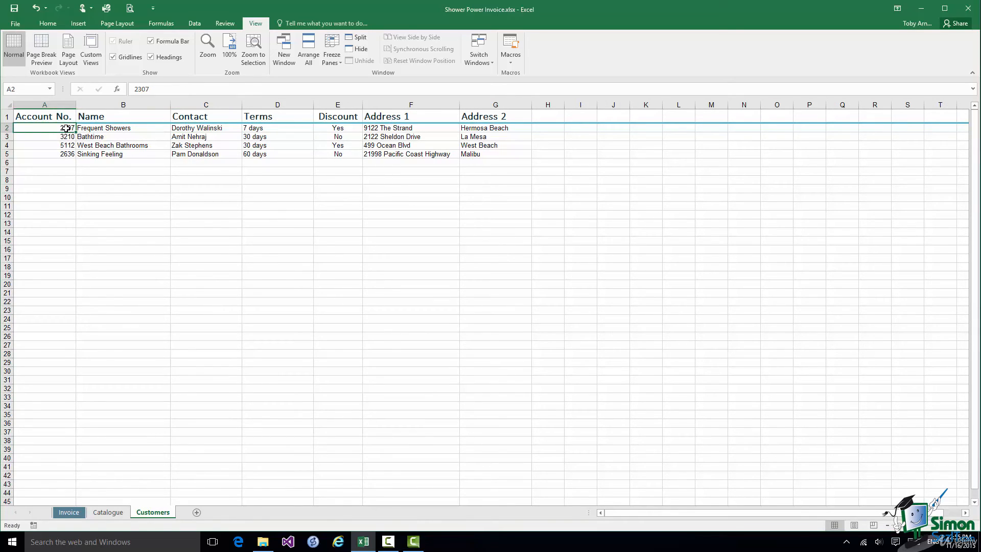
left_click(68, 515)
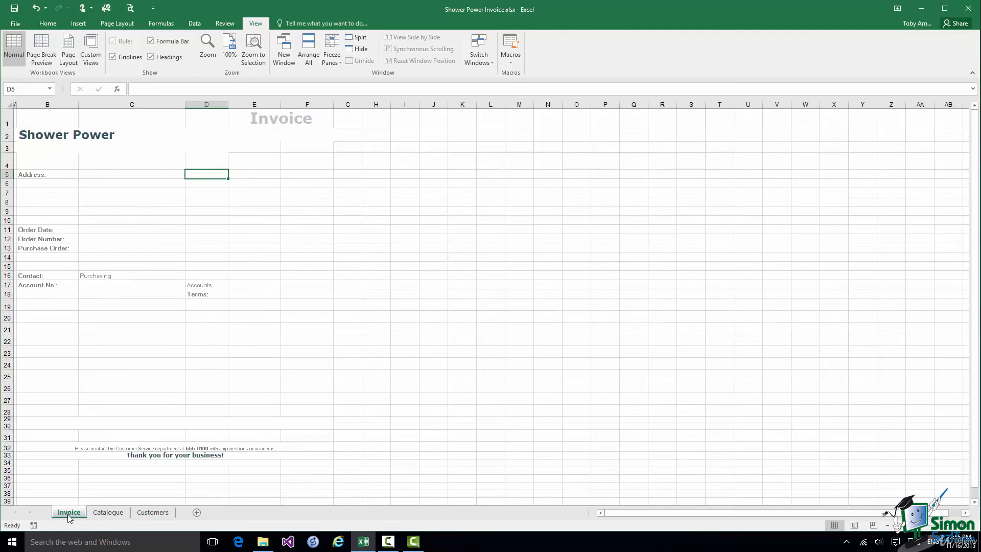
left_click(88, 285)
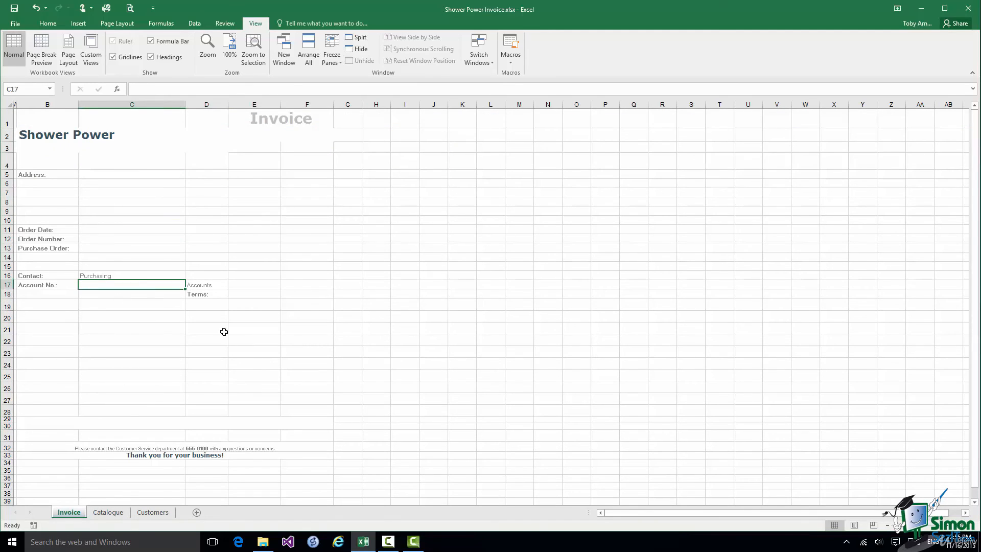
type("2307")
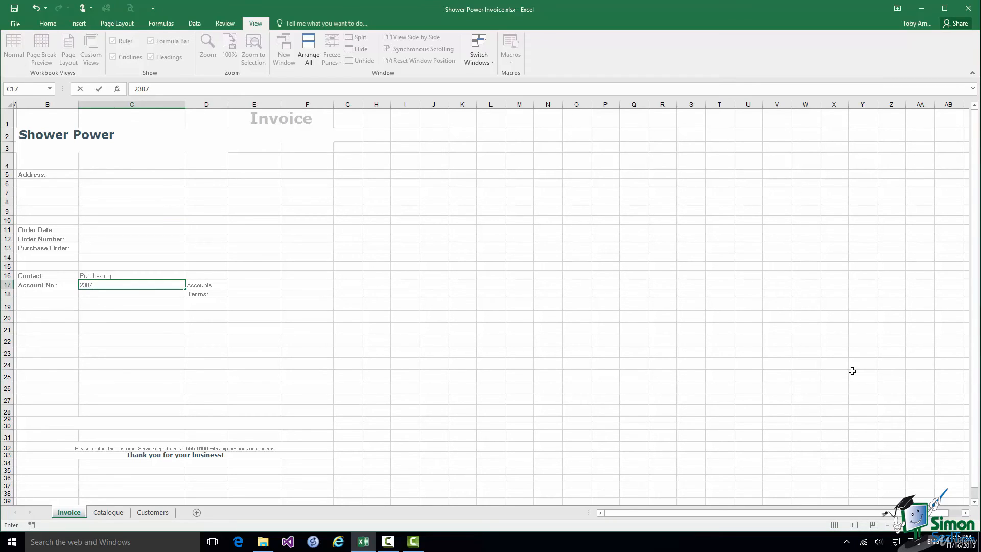
left_click(199, 175)
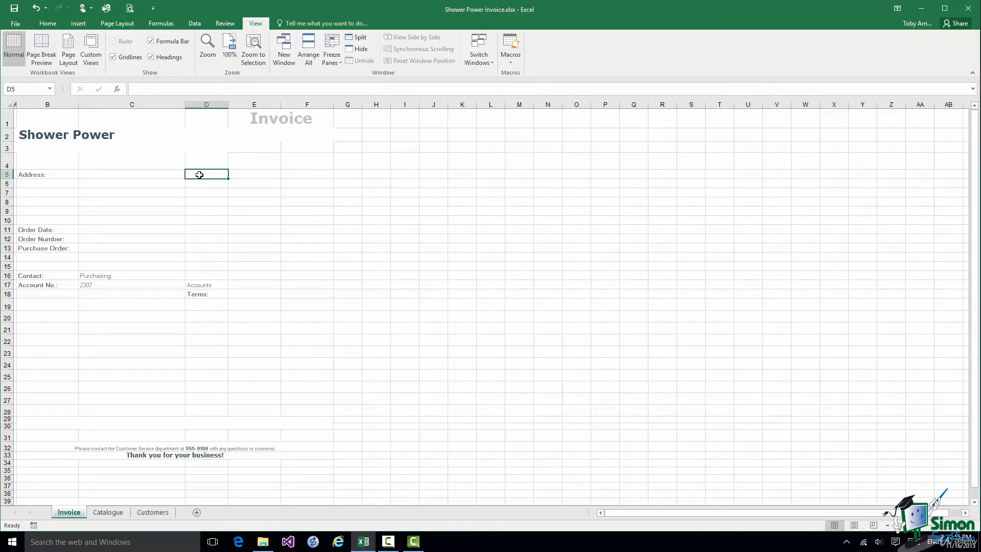
left_click(151, 512)
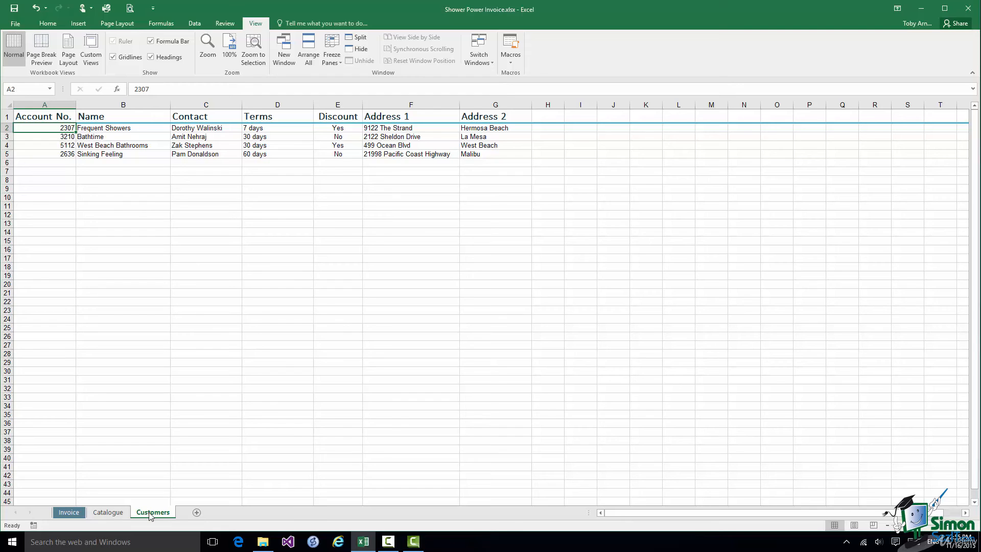
left_click(69, 512)
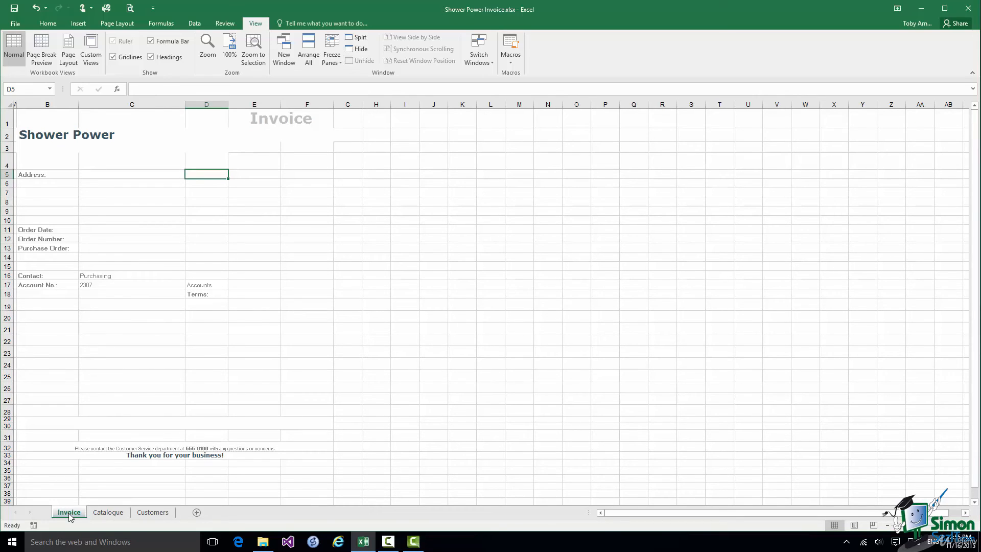
Insert a VLOOKUP function into D5 from Lookup & Reference, opening its Function Arguments dialog
left_click(159, 25)
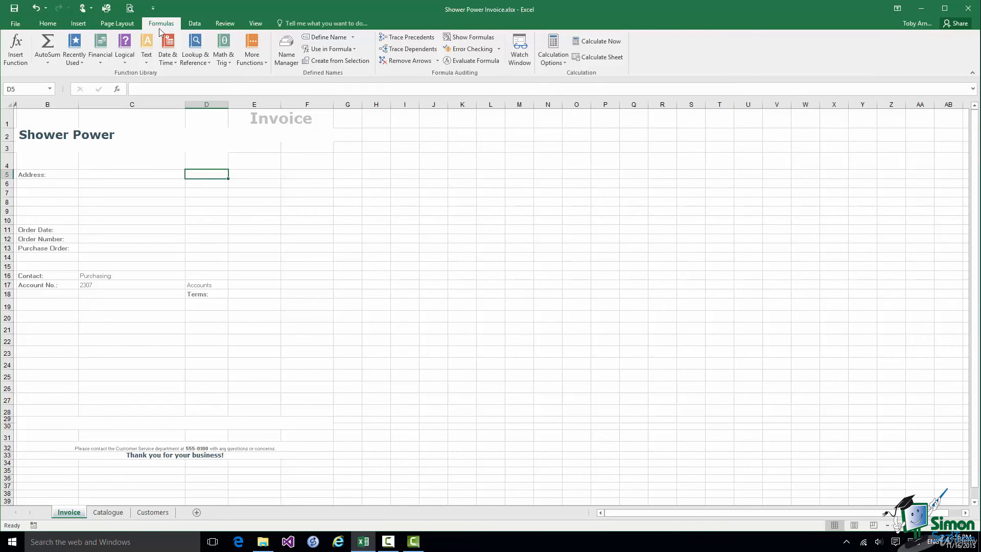
left_click(201, 63)
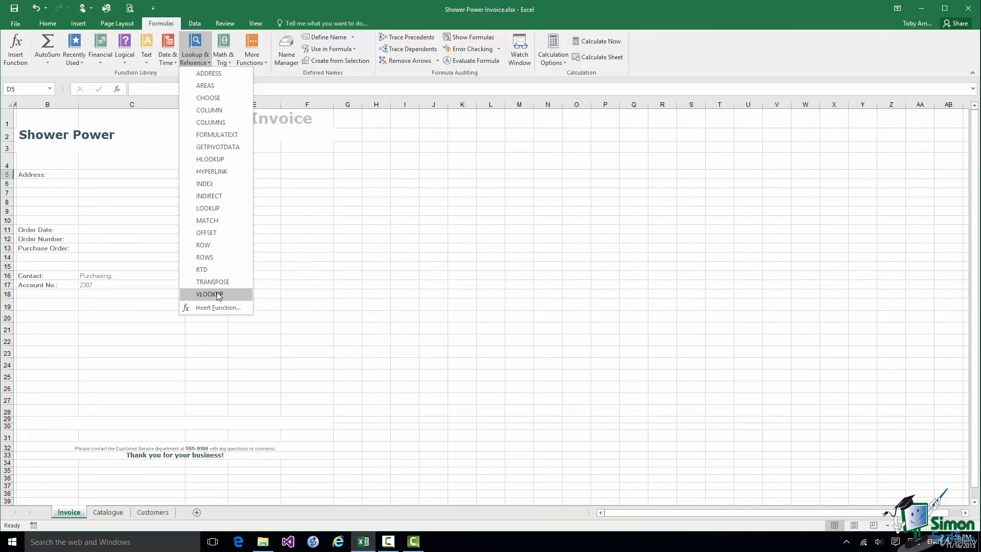
left_click(217, 293)
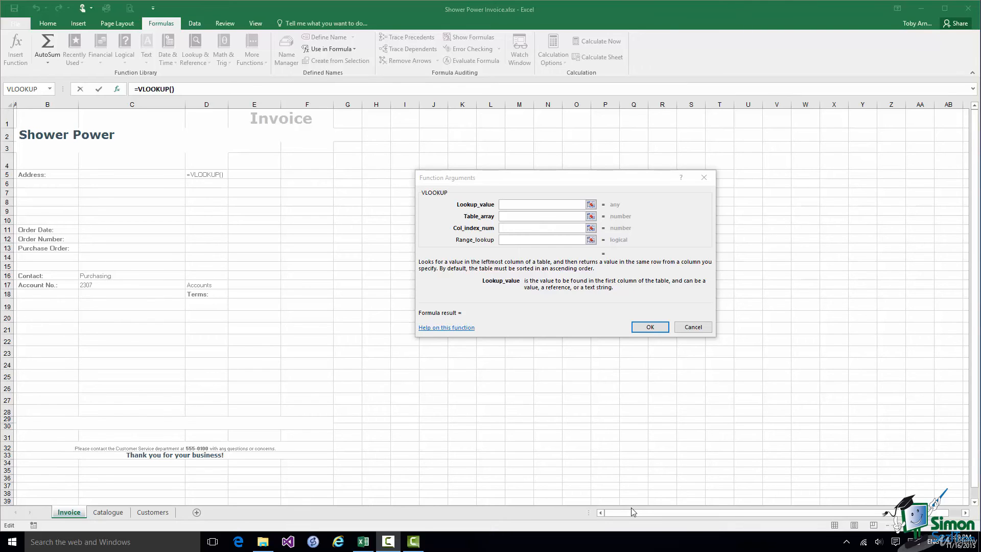
left_click(506, 205)
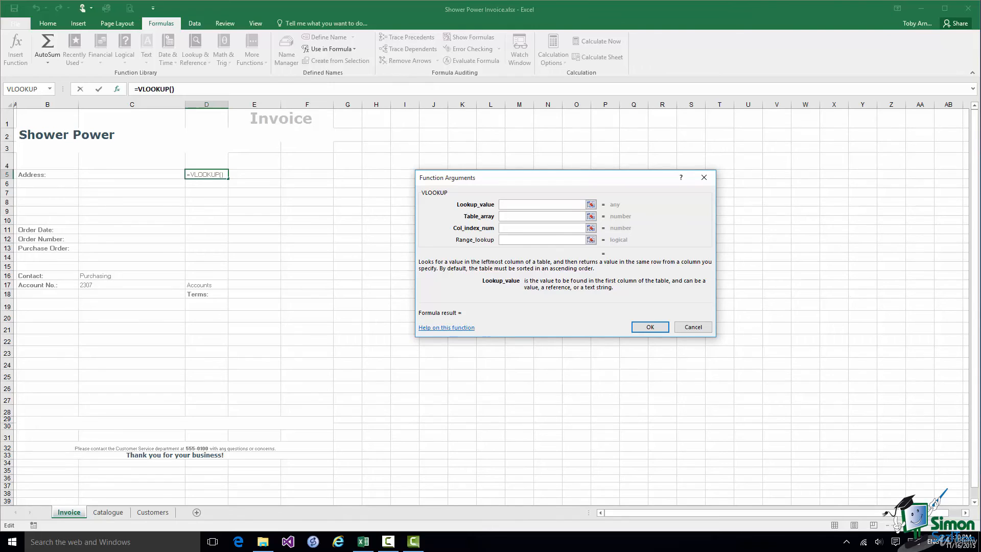
Discard the unfinished VLOOKUP and sort the whole Customers sheet by Account No., A to Z
left_click(693, 327)
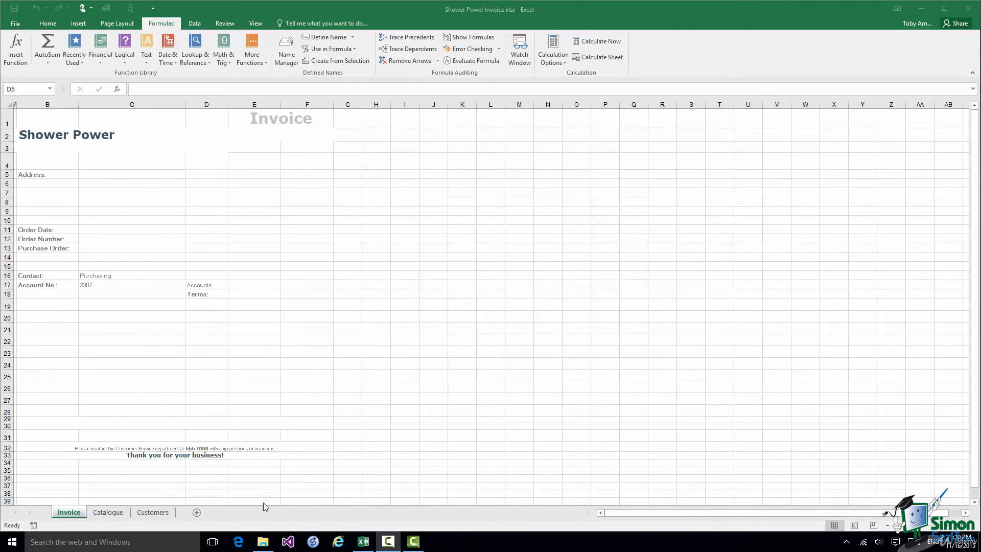
left_click(160, 512)
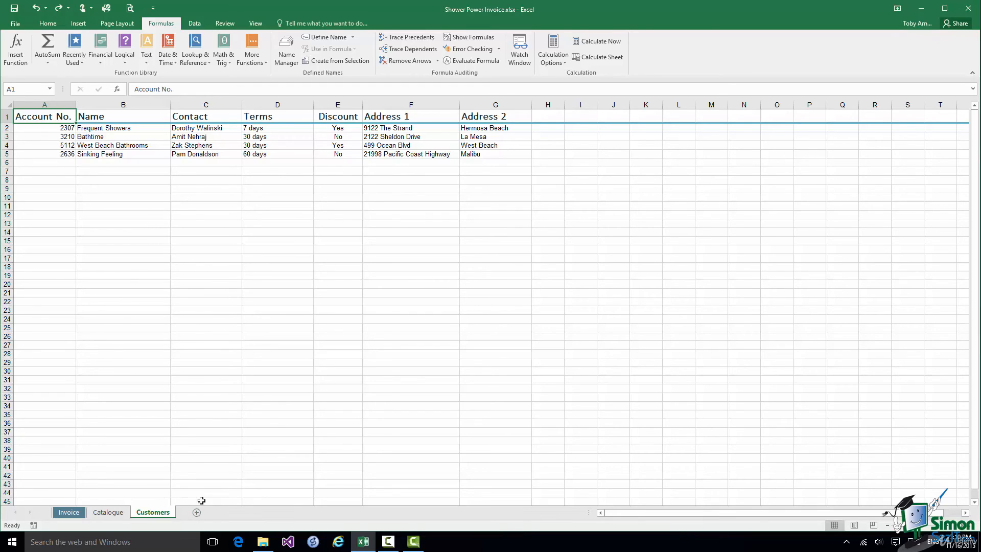
left_click(10, 104)
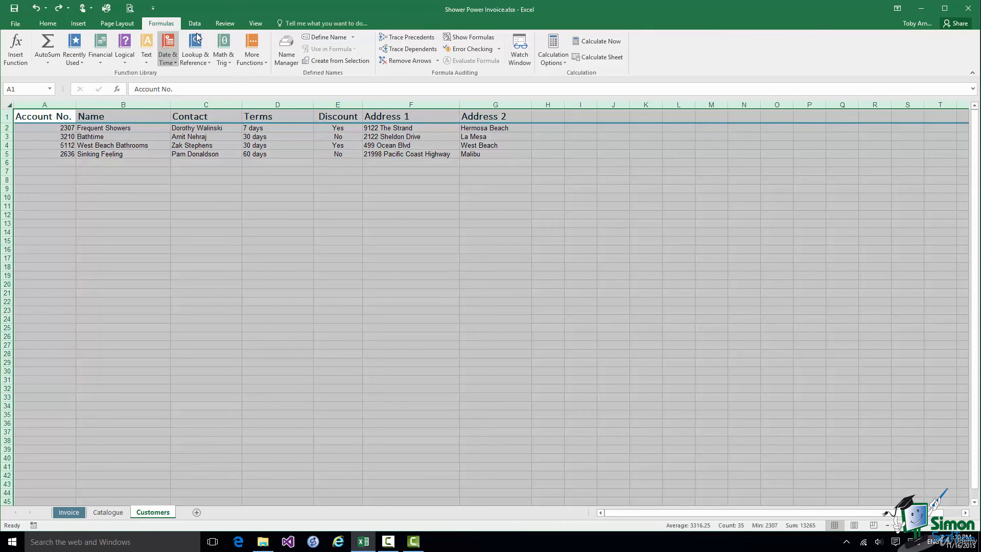
left_click(199, 26)
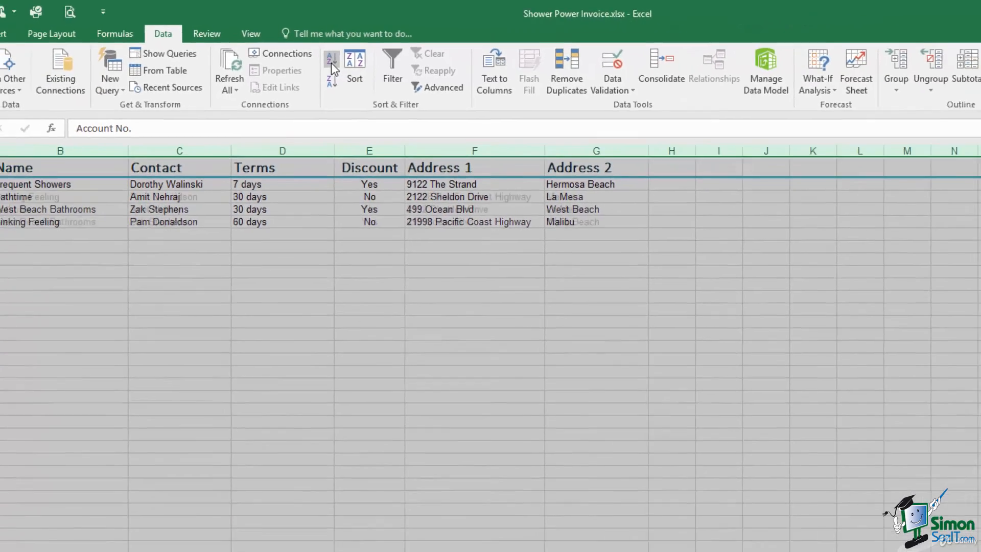
left_click(369, 96)
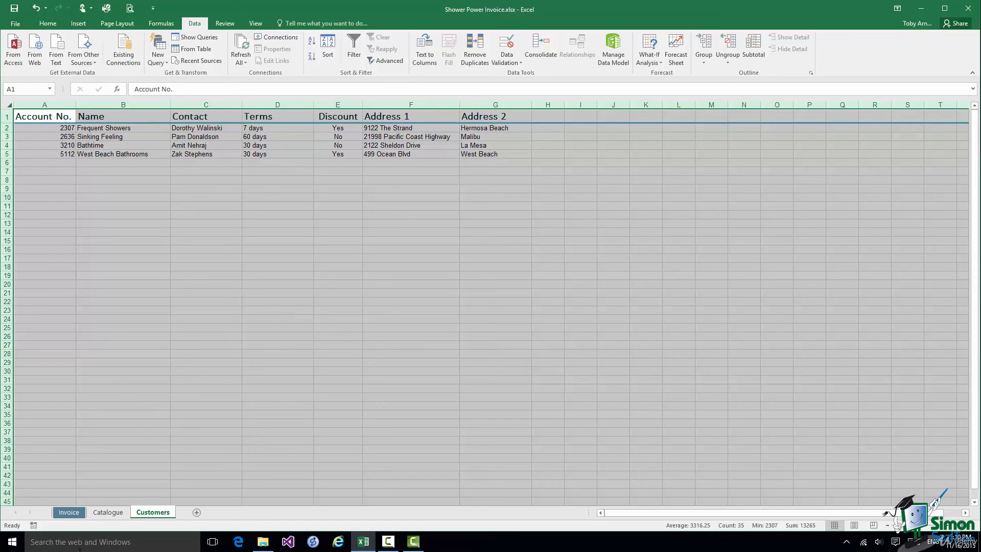
left_click(68, 513)
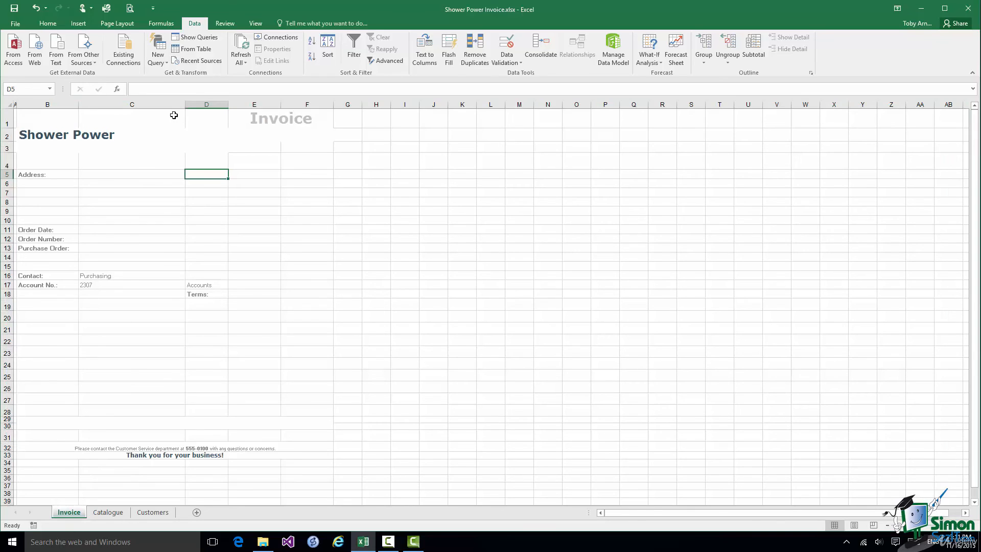
left_click(161, 23)
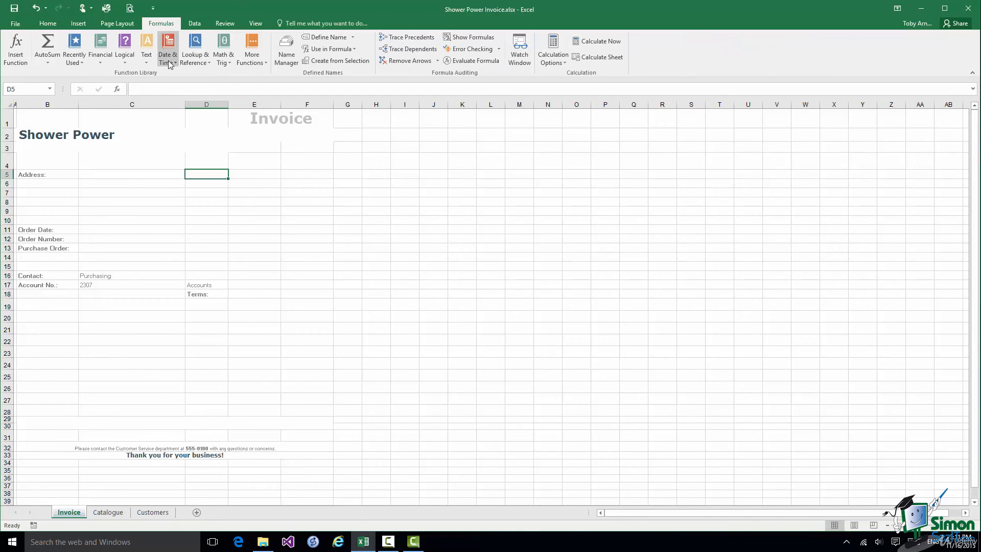
Insert VLOOKUP into D5 again, using C17 as the Lookup_value
left_click(195, 56)
left_click(229, 295)
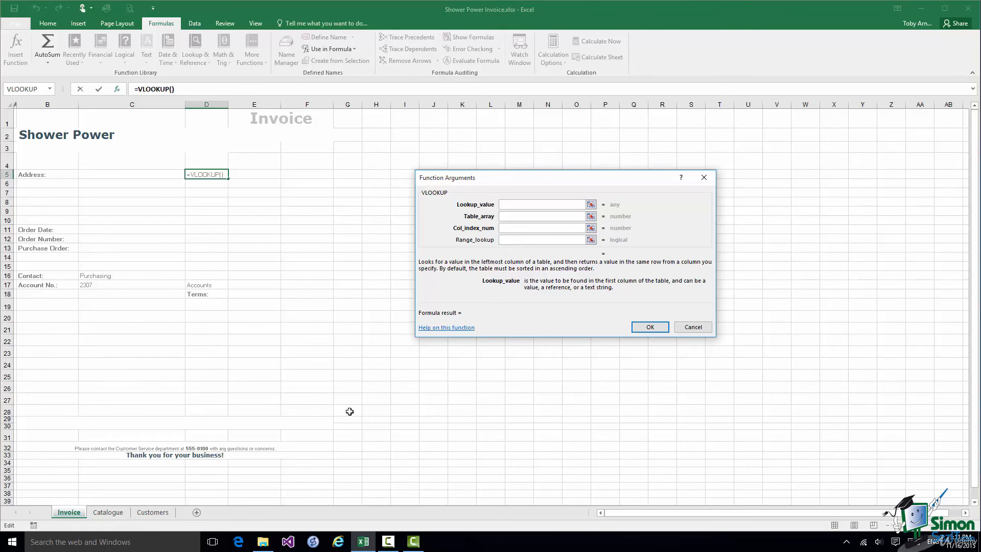
left_click(99, 285)
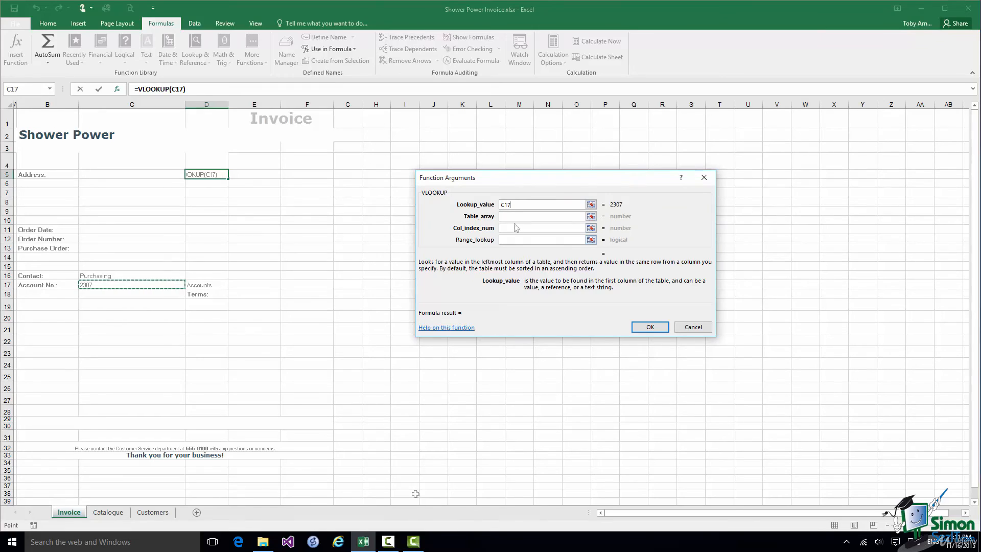
left_click(506, 218)
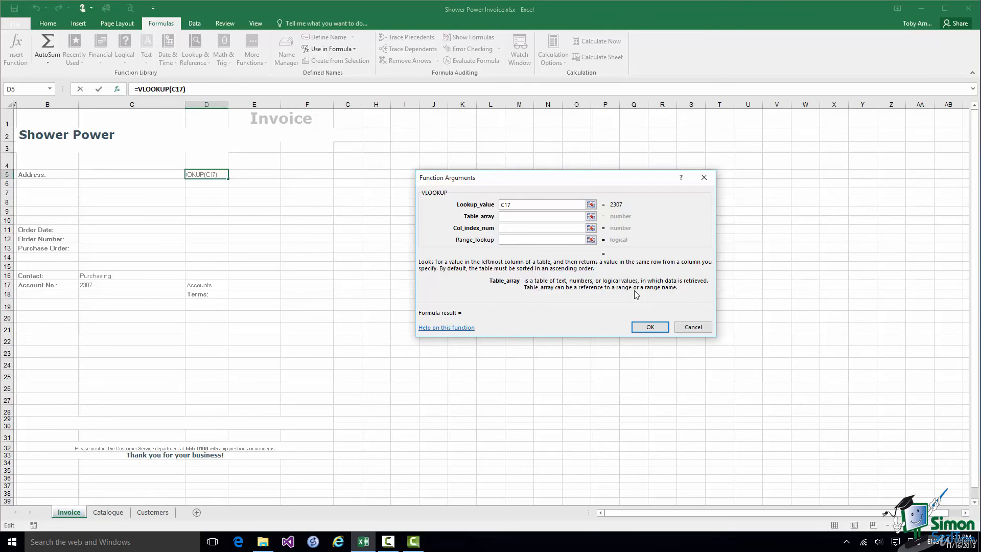
Set the VLOOKUP Table_array to the customer rows Customers!A2:G5
left_click(153, 512)
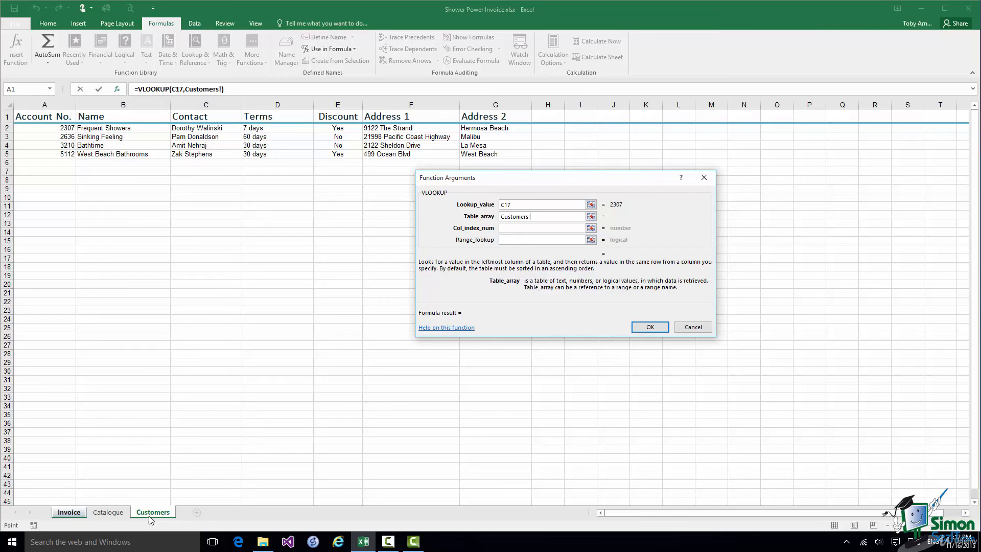
left_click_drag(38, 128, 484, 157)
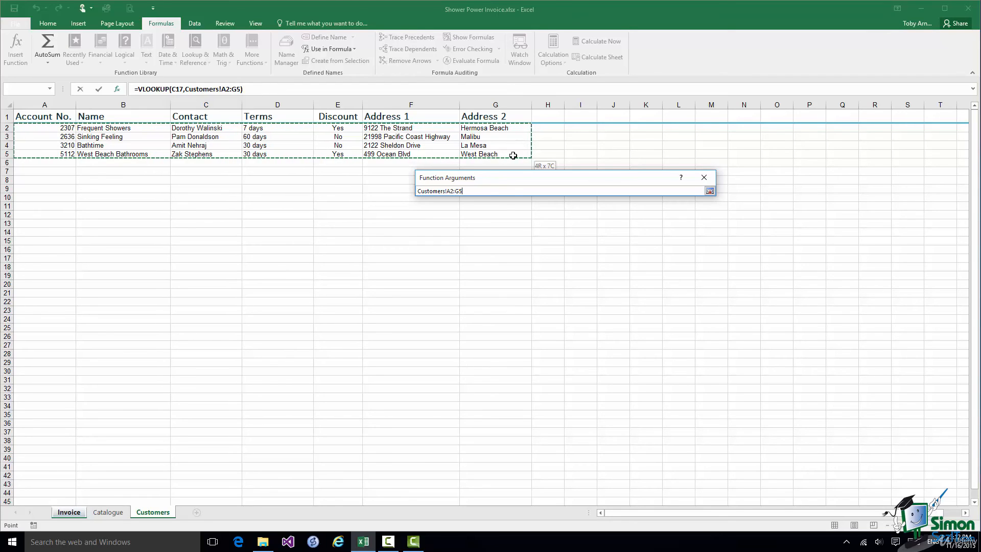
left_click_drag(513, 155, 513, 155)
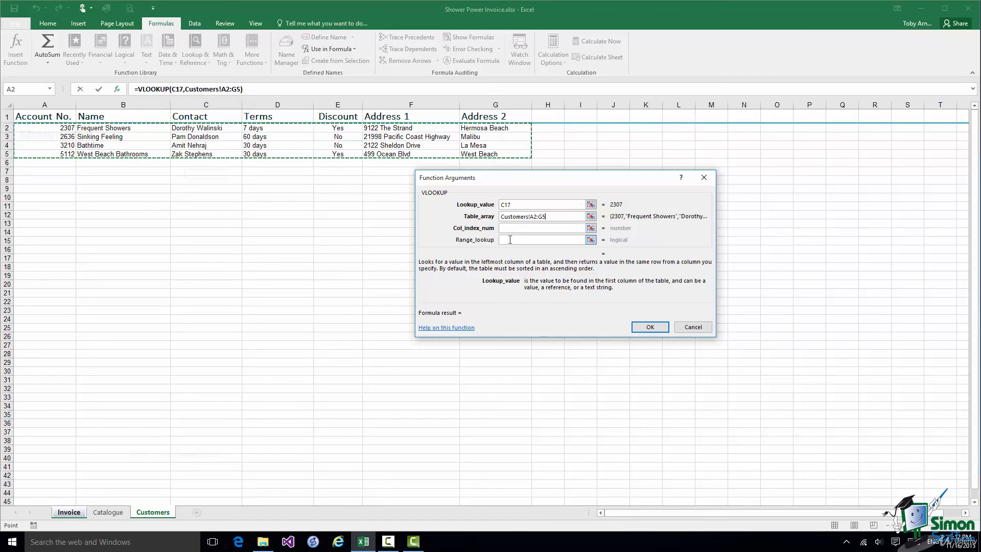
key("Tab")
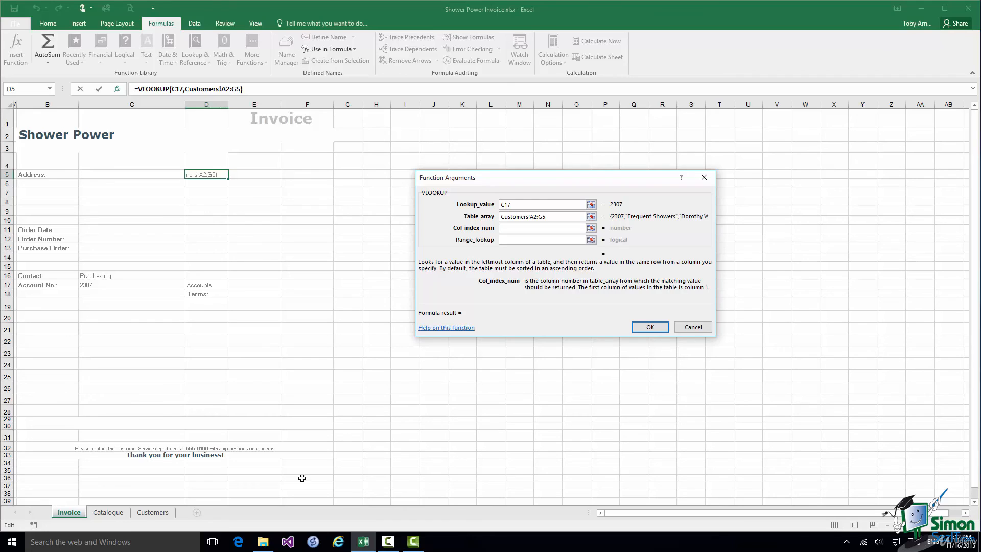
Complete the VLOOKUP with column index 3 and range lookup false, and confirm it
left_click(145, 513)
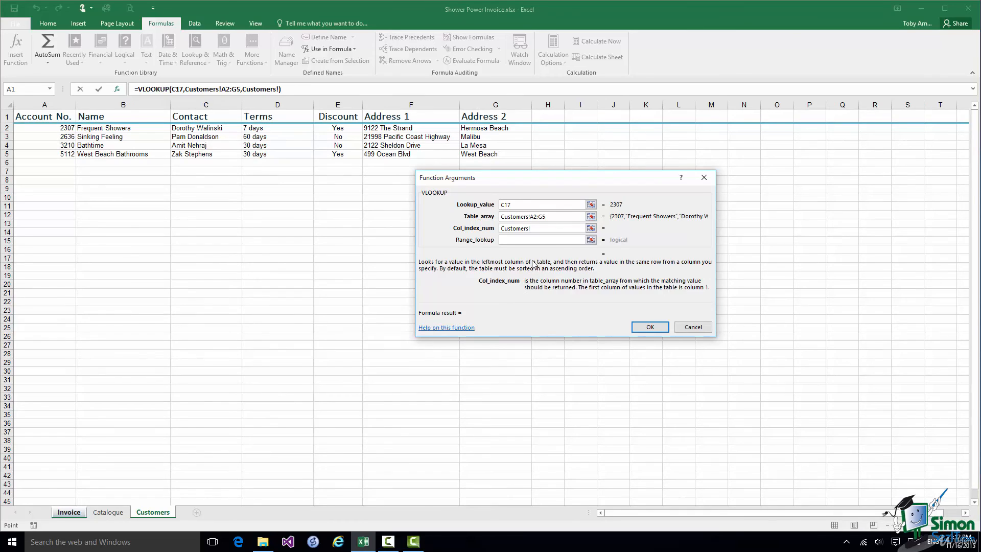
key("BackSpace")
key("BackSpace")
key("BackSpace")
key("BackSpace")
key("BackSpace")
key("BackSpace")
key("BackSpace")
key("BackSpace")
key("BackSpace")
key("BackSpace")
type("3")
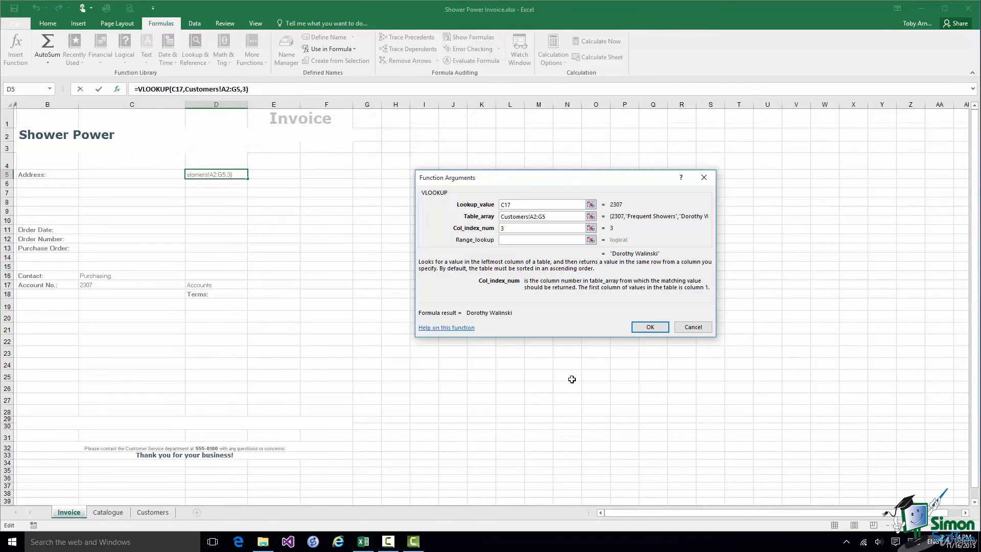
left_click(503, 240)
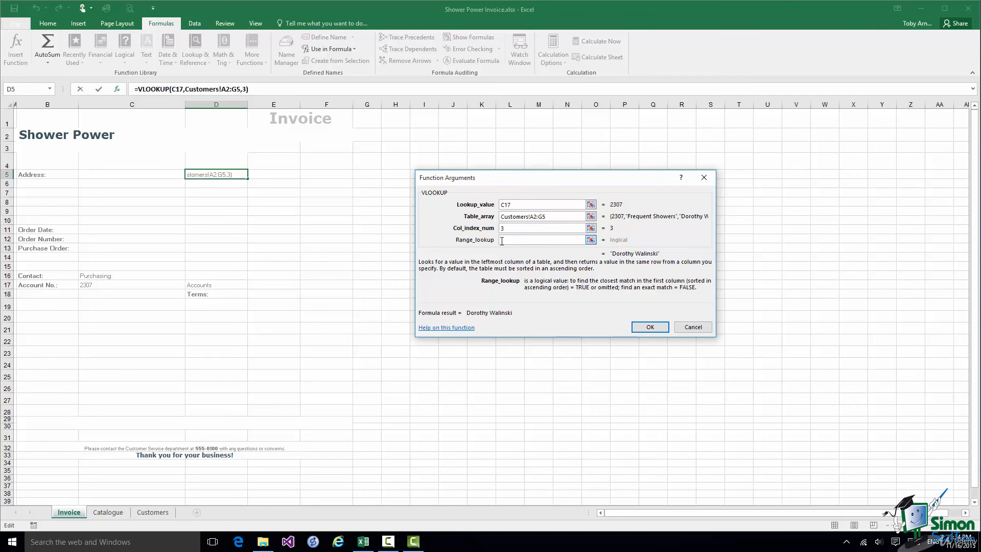
type("false")
left_click(649, 326)
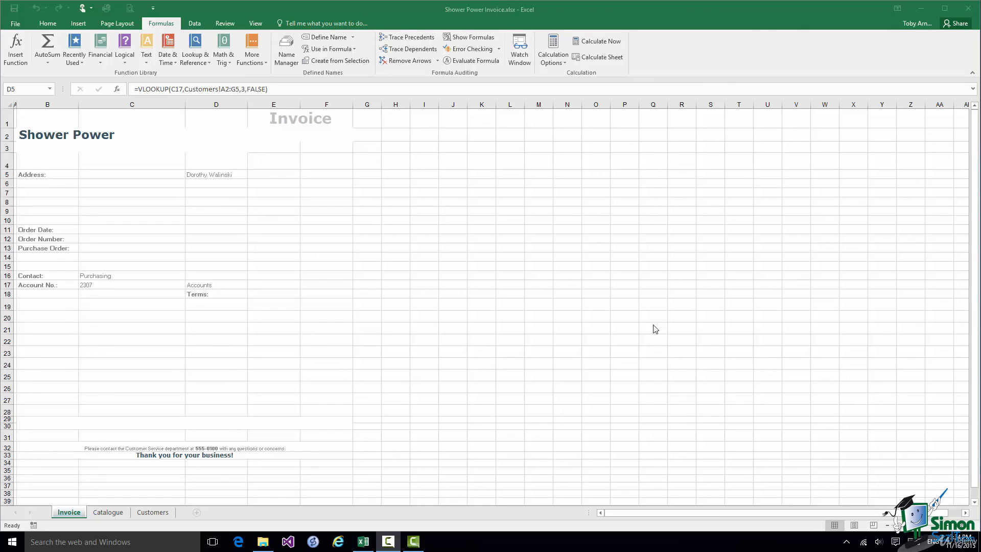
Enter another customer's account number in C17 and check that D5 returns that contact
left_click(157, 512)
left_click(157, 512)
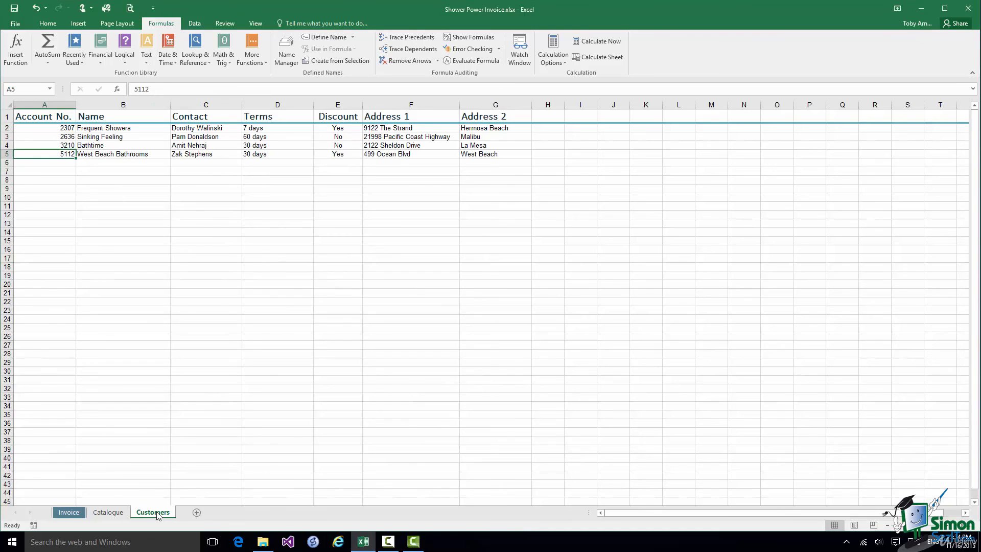
left_click(70, 512)
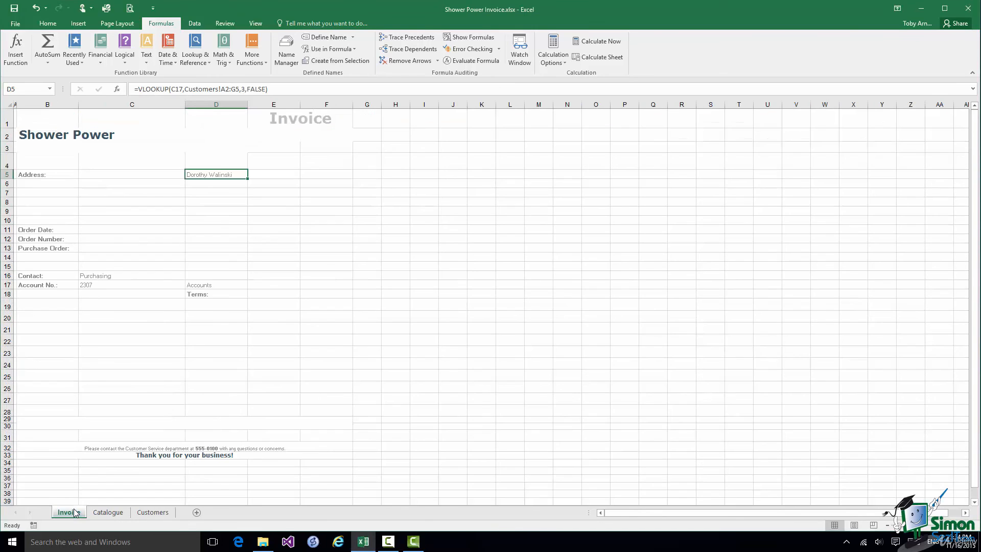
left_click(93, 285)
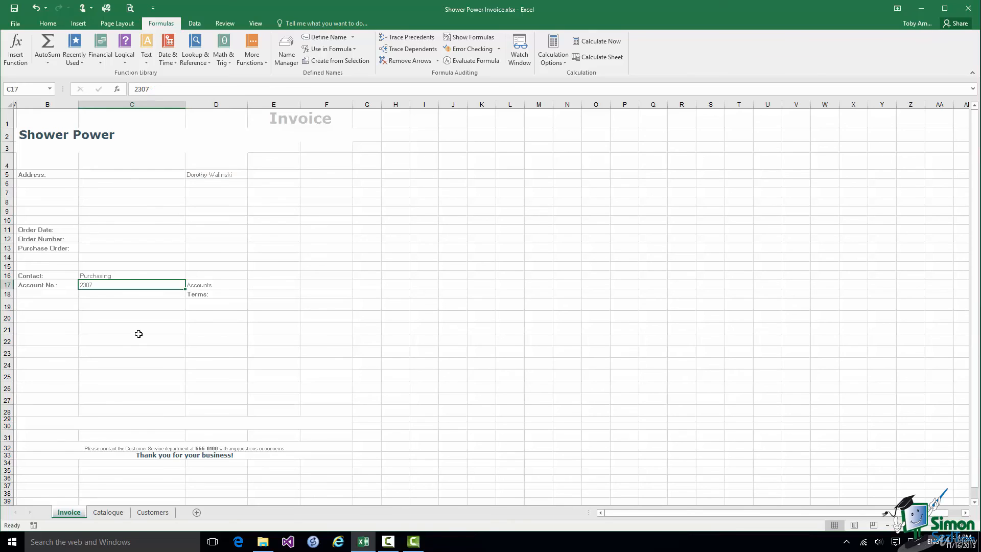
type("5112")
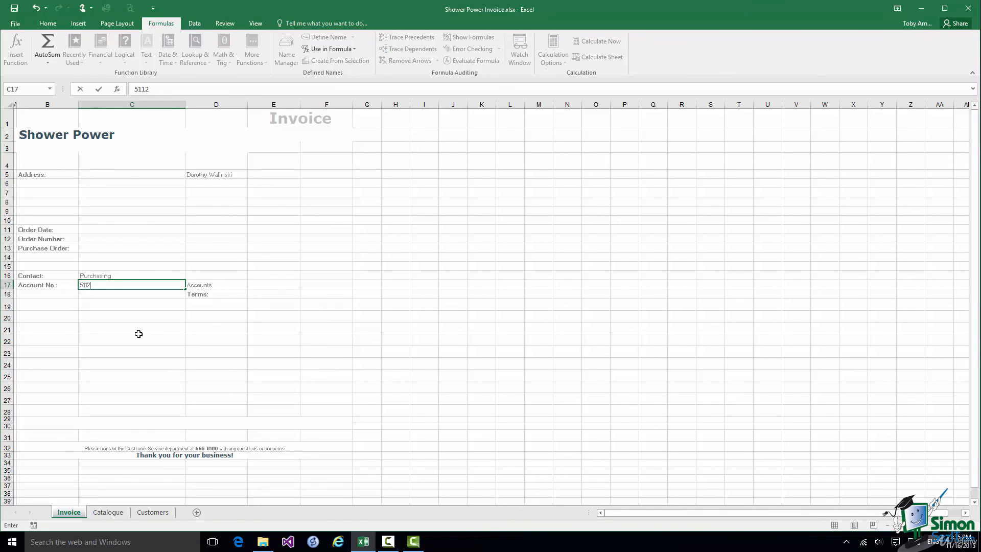
left_click(99, 89)
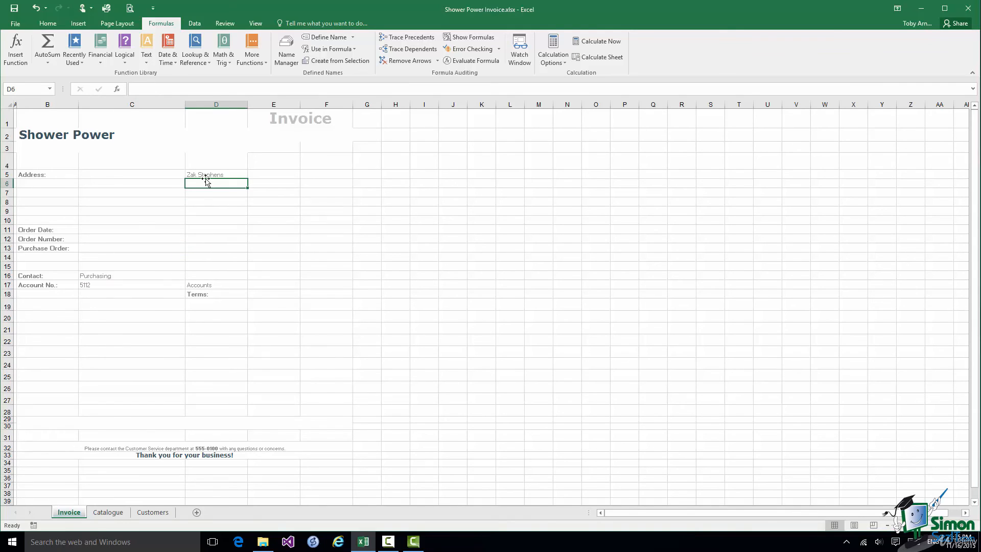
left_click(204, 176)
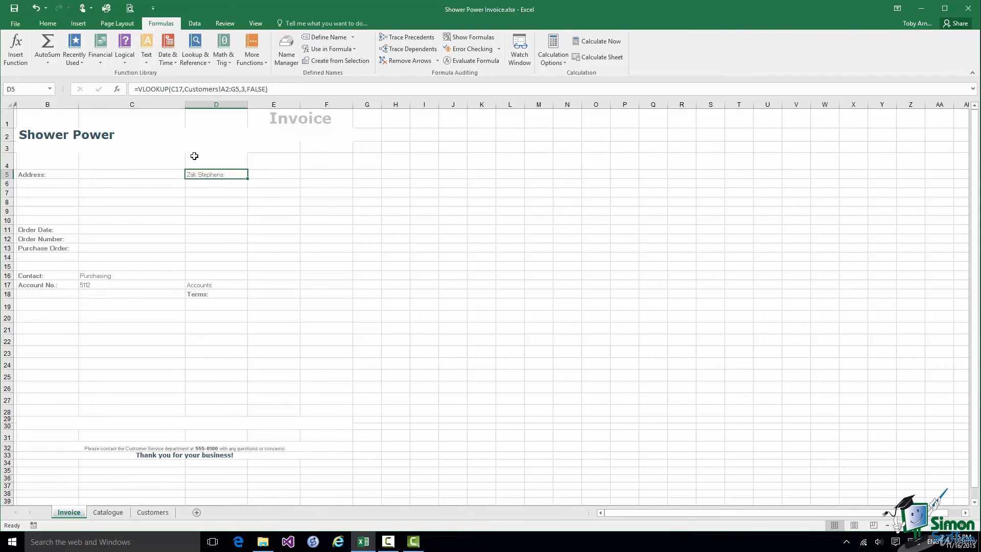
Fill the D5 lookup formula down into D6 and compare the two formulas
left_click_drag(222, 172, 224, 184)
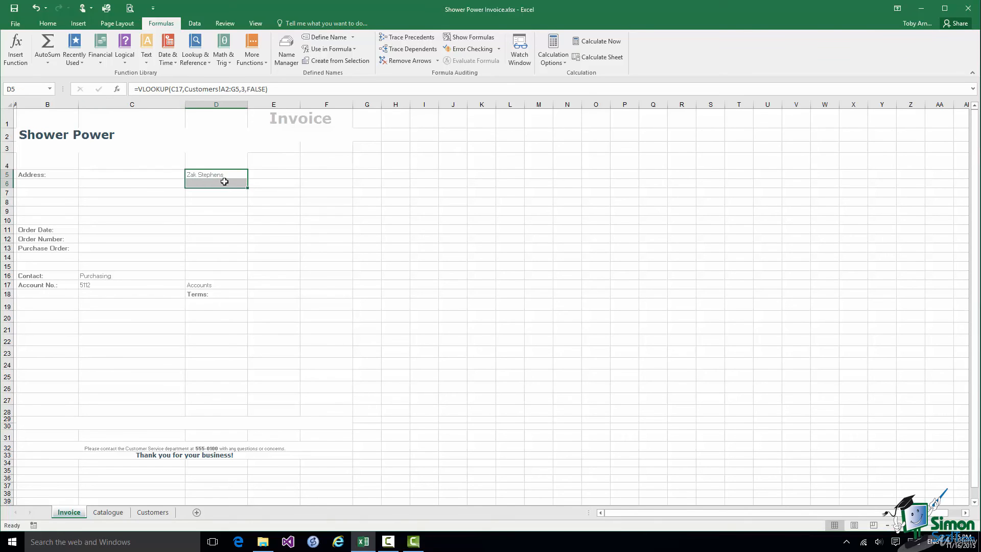
left_click(42, 25)
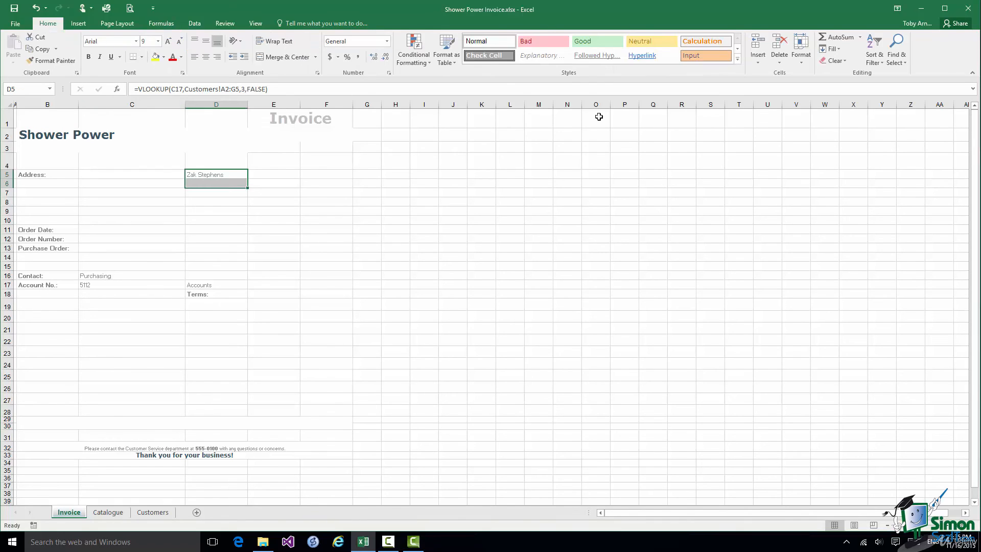
left_click(830, 49)
left_click(842, 63)
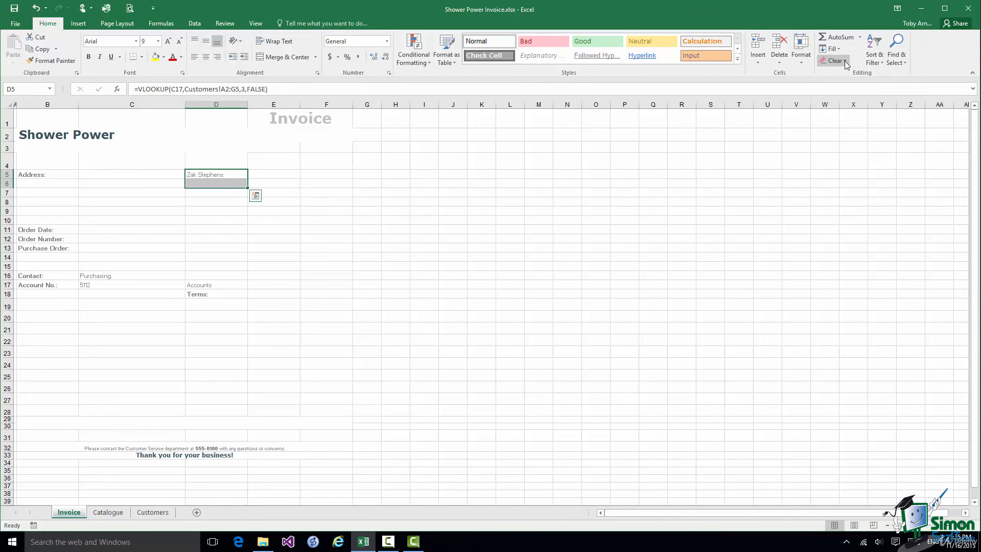
left_click(217, 184)
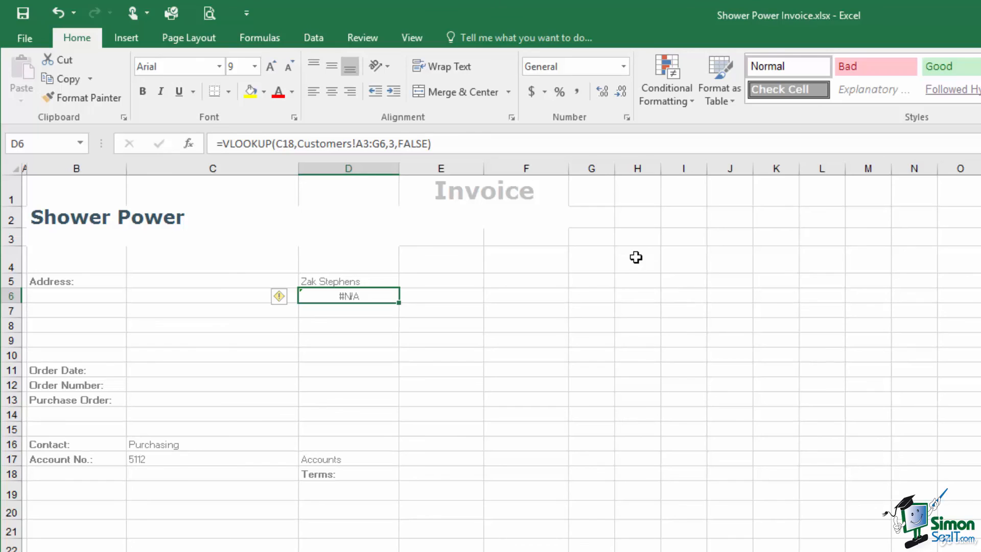
left_click(322, 282)
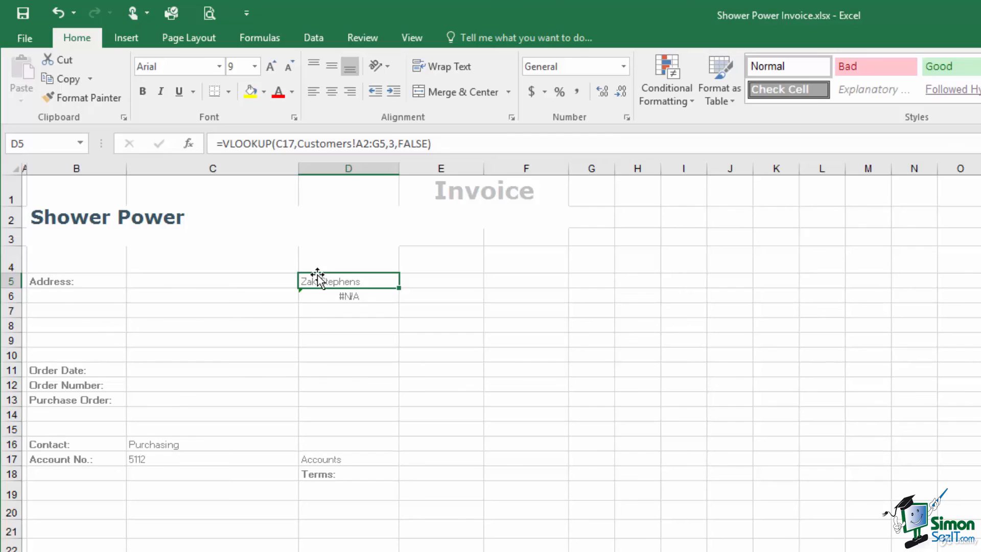
Make D5's lookup references absolute with $ and fill the formula down to D8
left_click(278, 143)
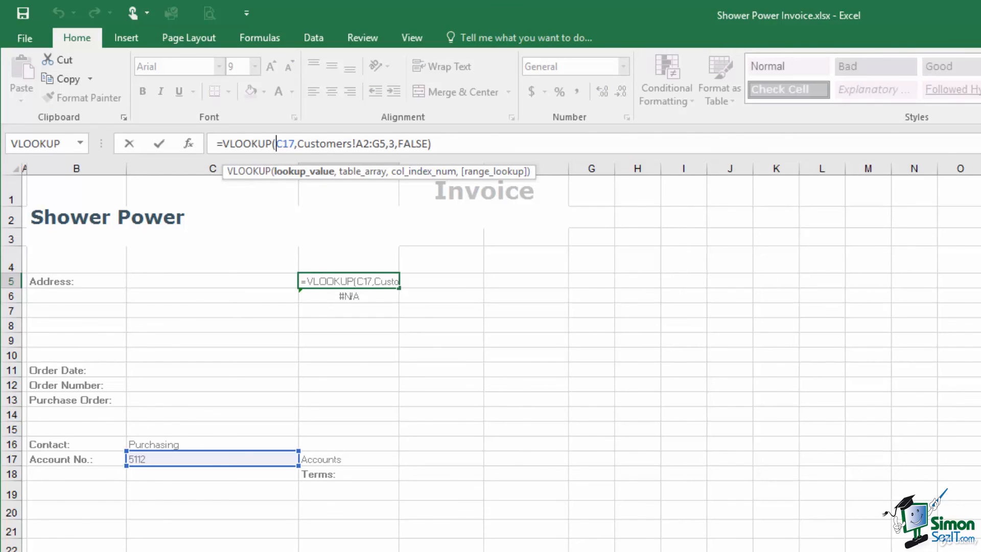
type("$C$")
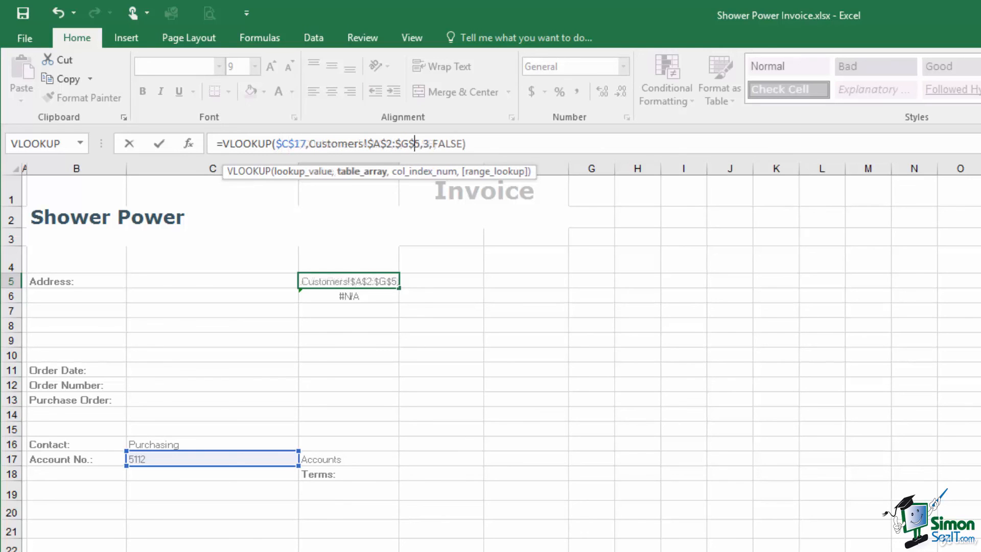
left_click(159, 143)
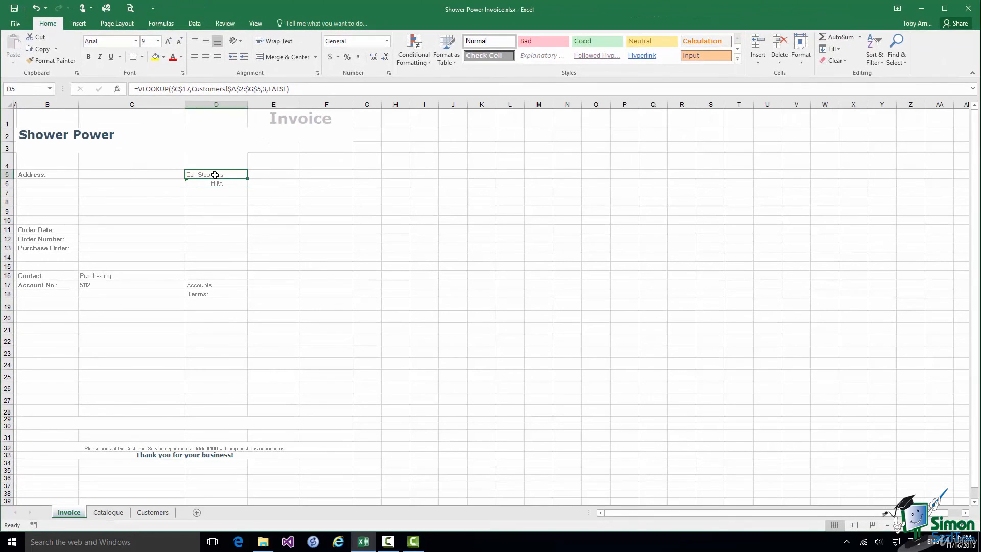
left_click_drag(271, 219, 266, 257)
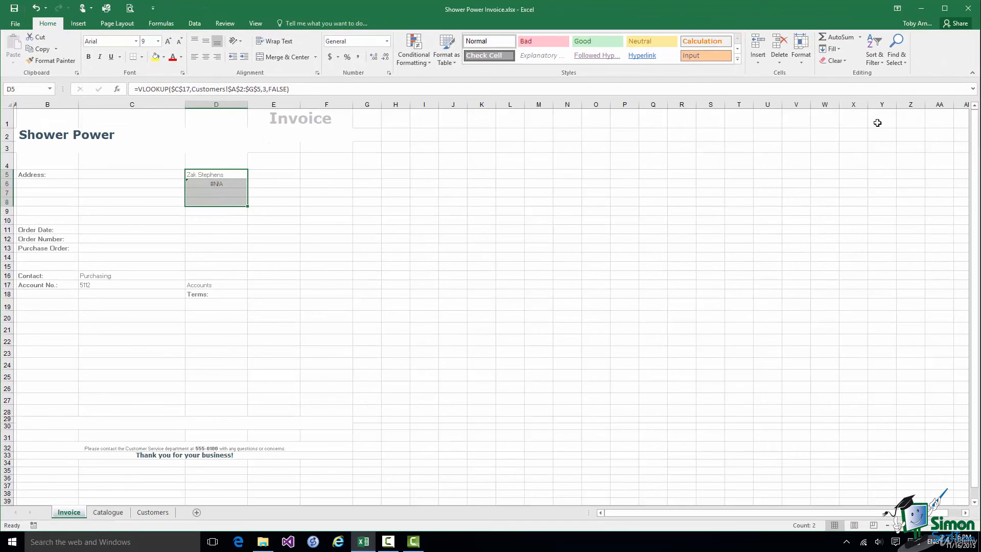
left_click(841, 53)
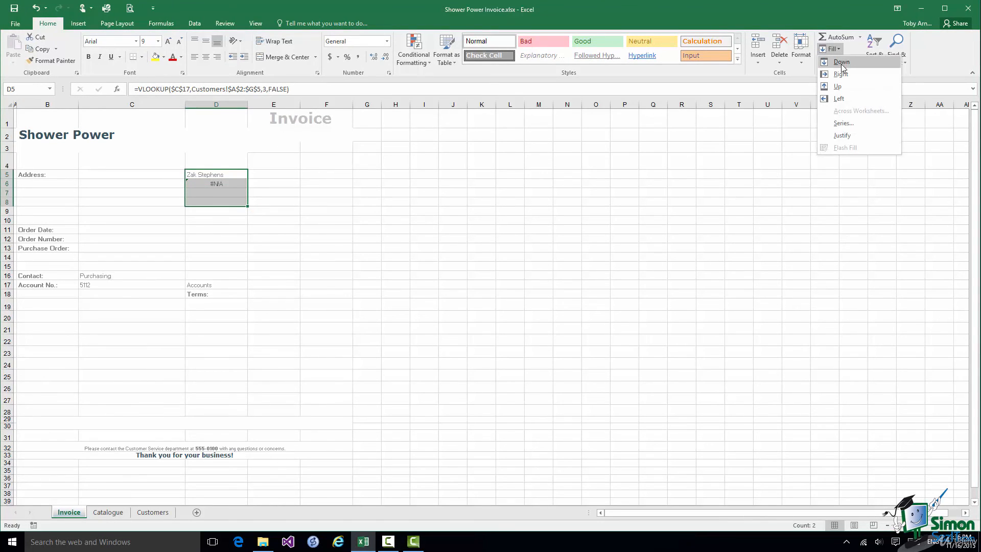
left_click(842, 61)
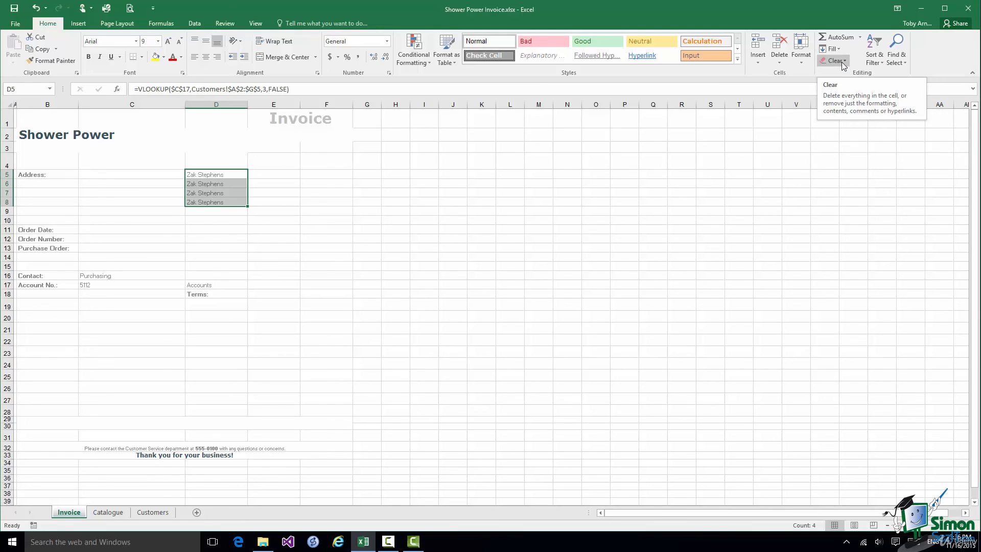
Inspect the copied lookups in D6, D7 and D8, then view the Customers sheet
left_click(208, 184)
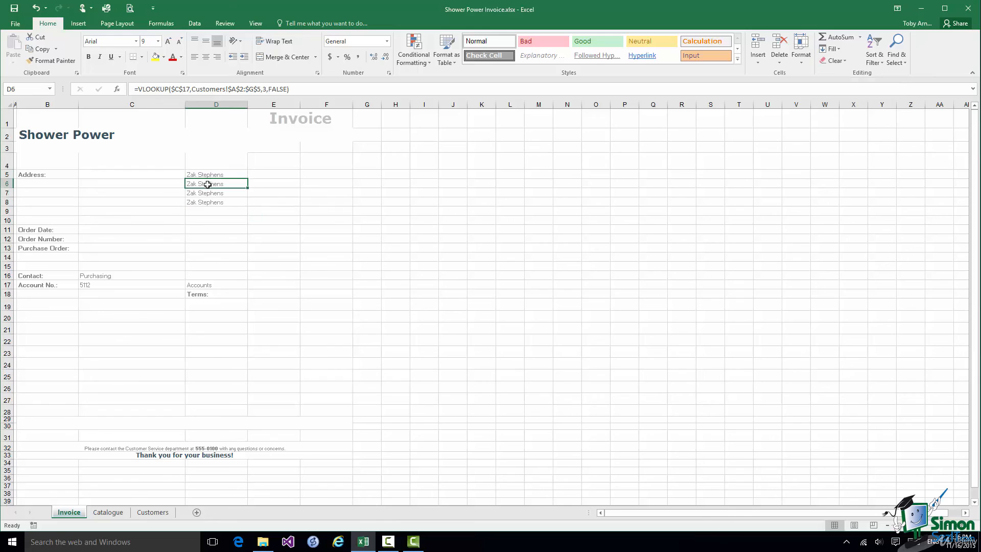
left_click(205, 193)
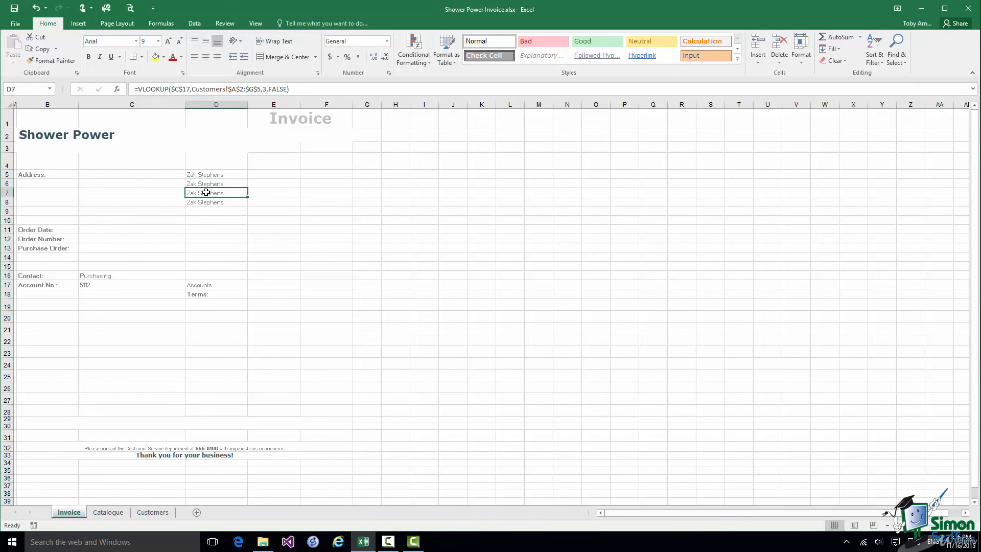
left_click(205, 204)
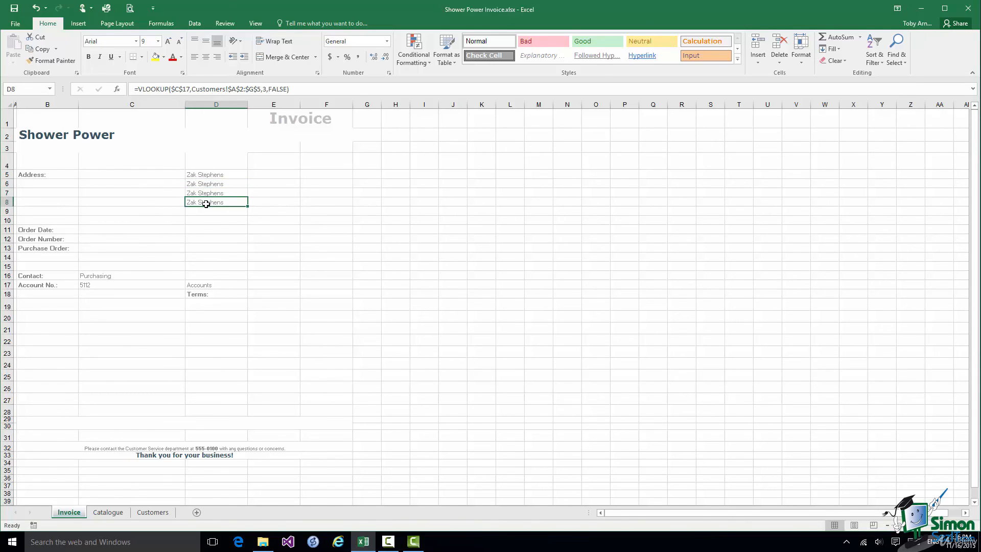
left_click(151, 512)
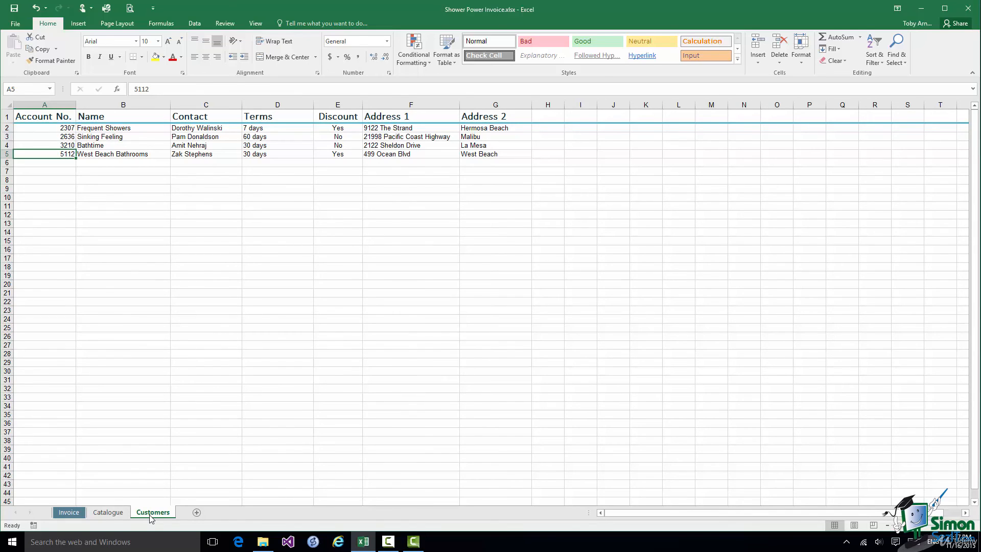
On the Invoice sheet, change D6's VLOOKUP column index to 2 to show the company name
left_click(68, 512)
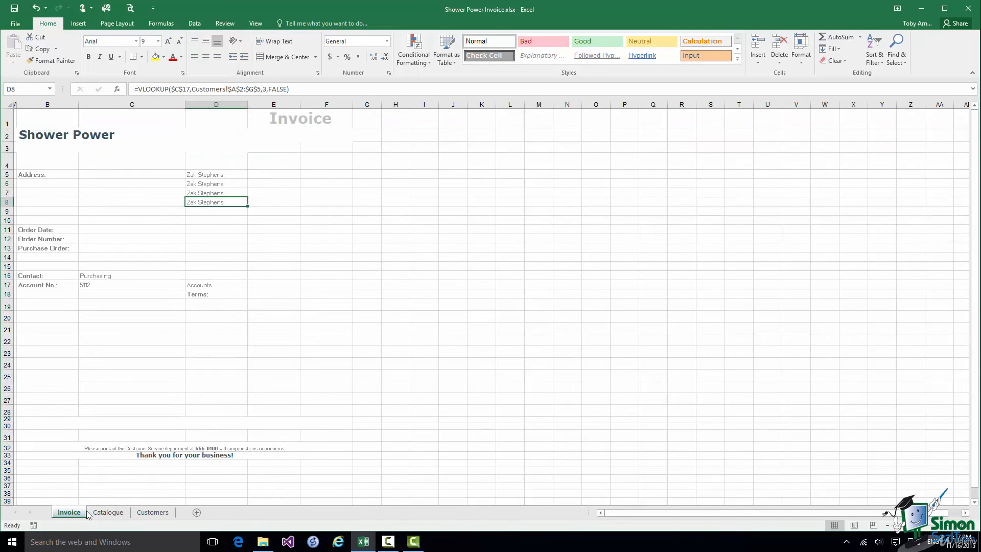
left_click(217, 182)
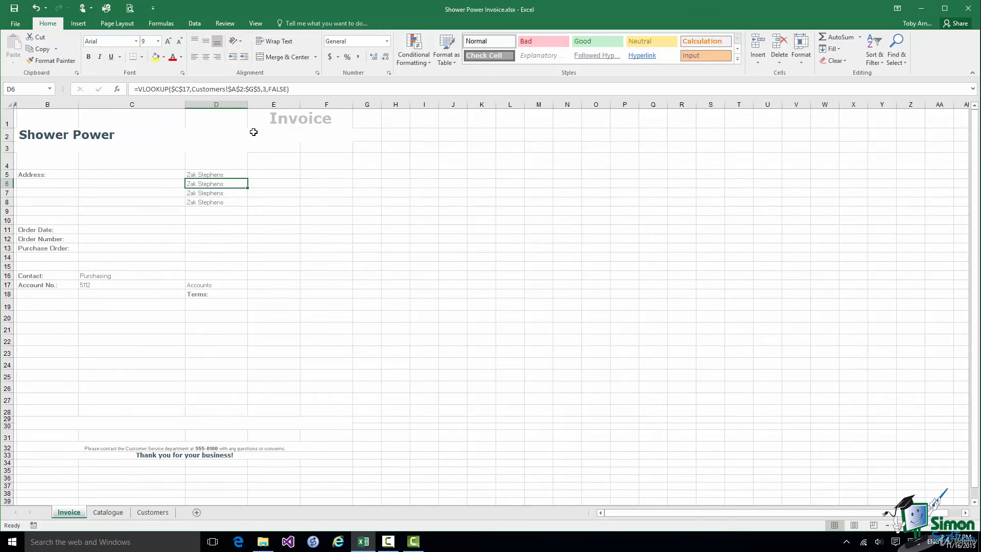
left_click(267, 89)
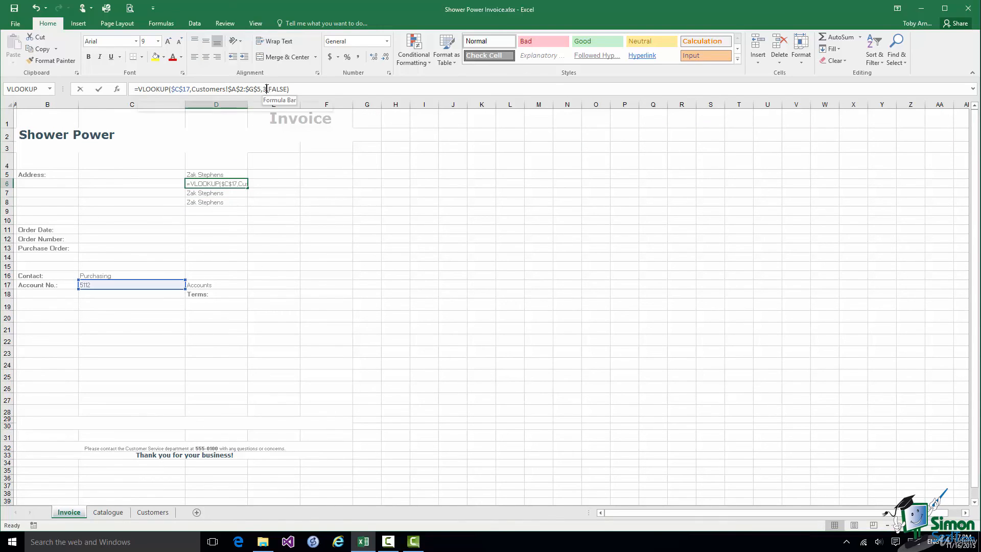
key("BackSpace")
type("2")
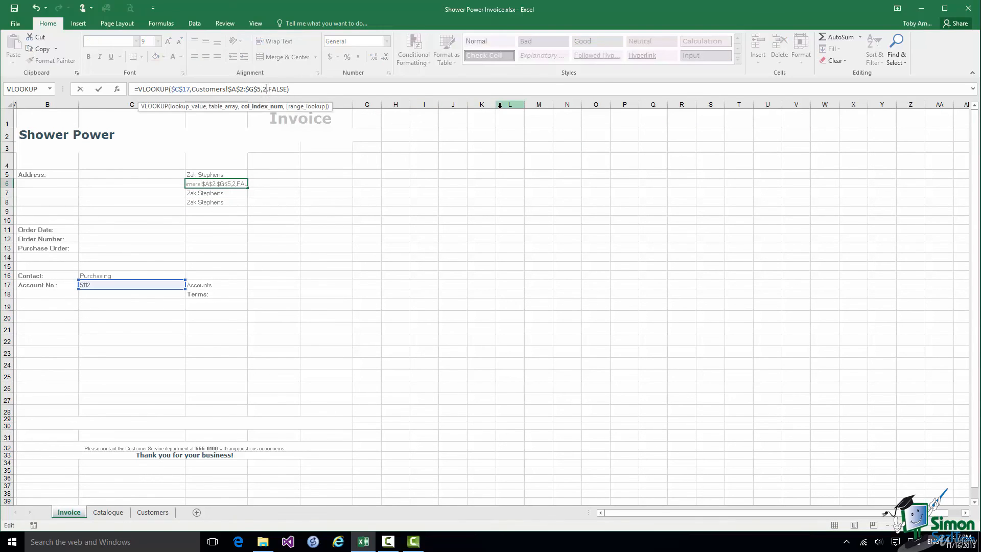
key("Return")
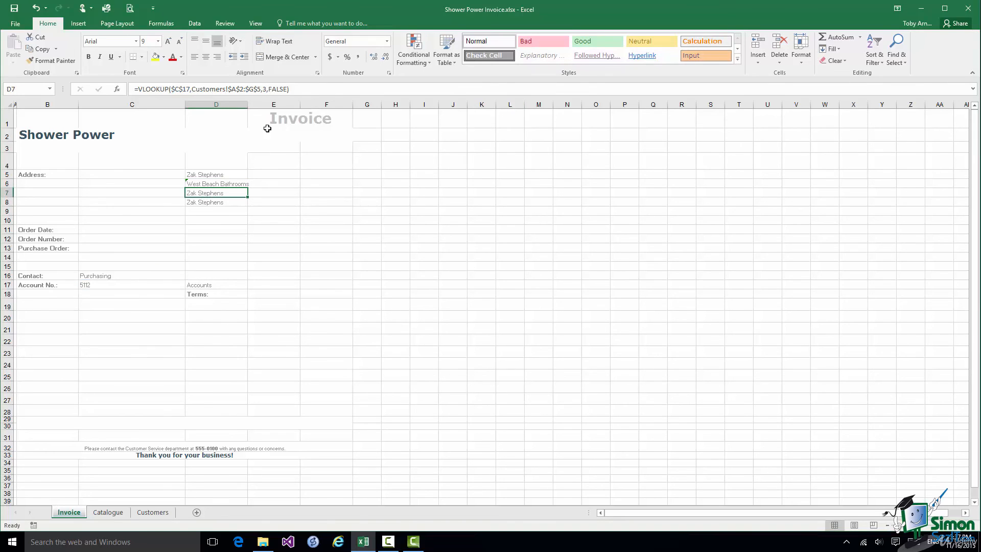
Change the VLOOKUP column index to 6 in D7 for the street and 7 in D8 for the city
left_click(267, 89)
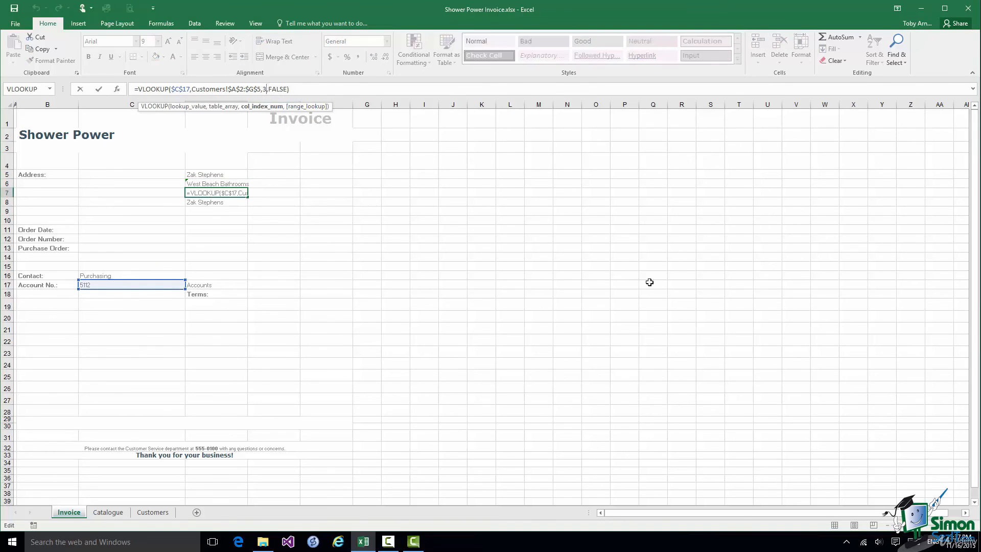
key("BackSpace")
type("6")
key("Return")
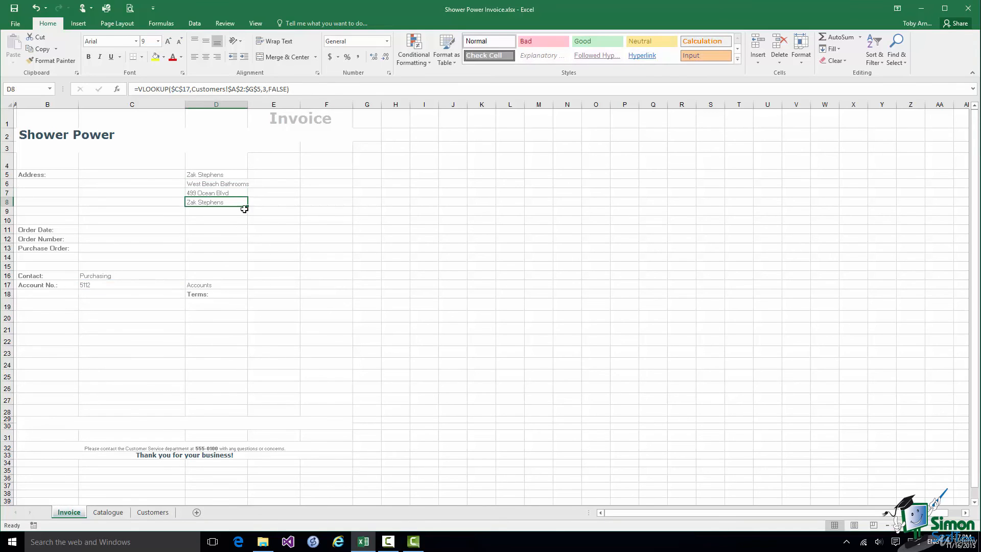
left_click(266, 90)
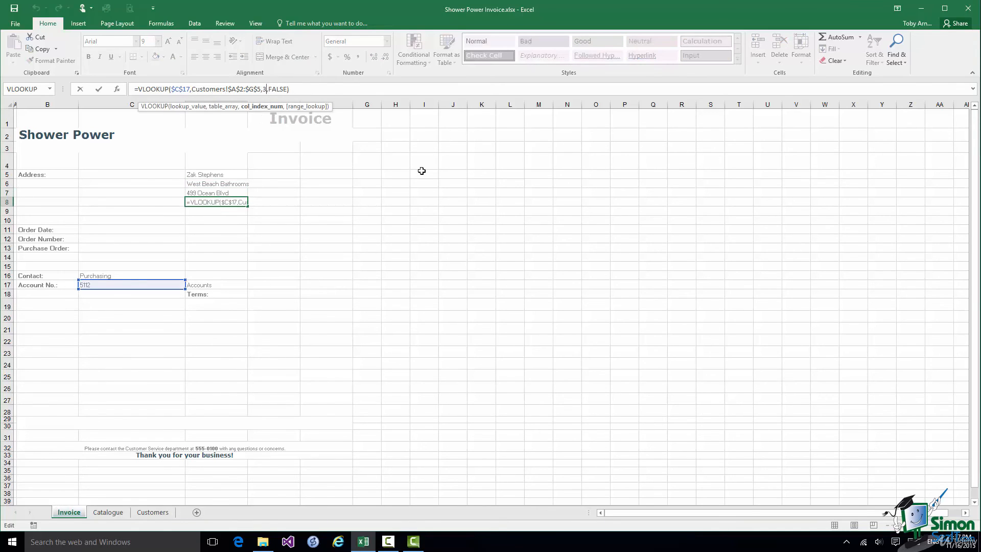
key("BackSpace")
type("7")
left_click(99, 91)
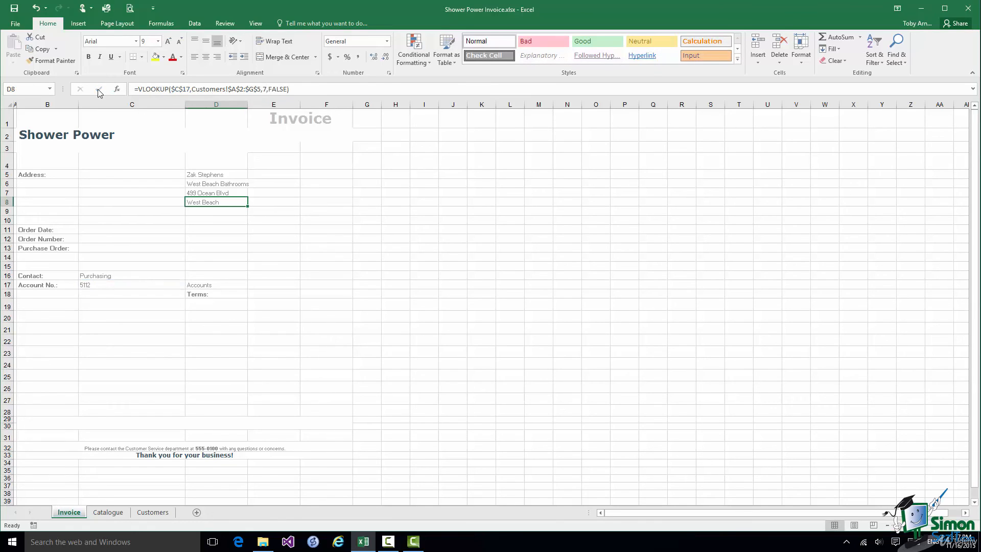
Enter a different customer's account number in C17 so the address block switches, then select E18
left_click(91, 284)
type("23")
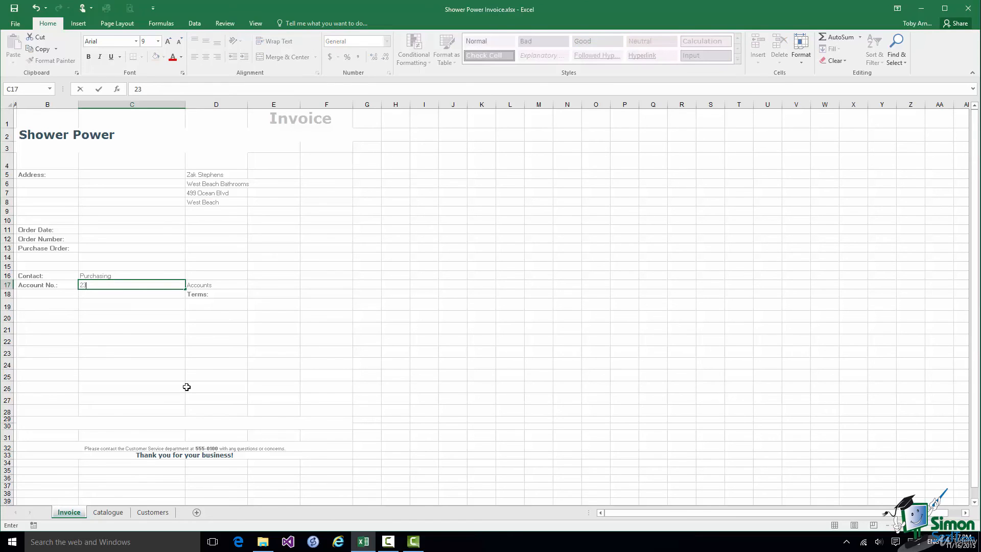
type("07")
left_click(98, 90)
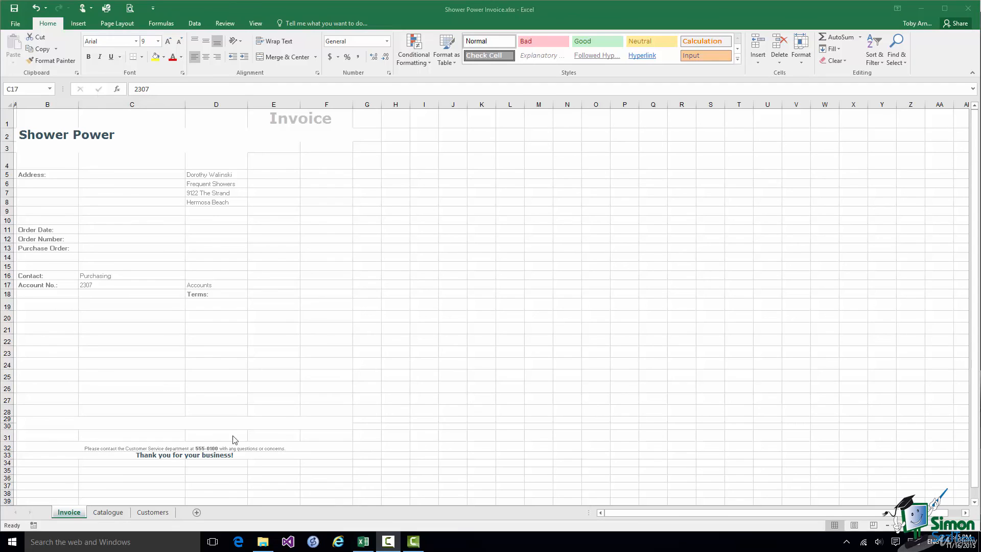
left_click(272, 293)
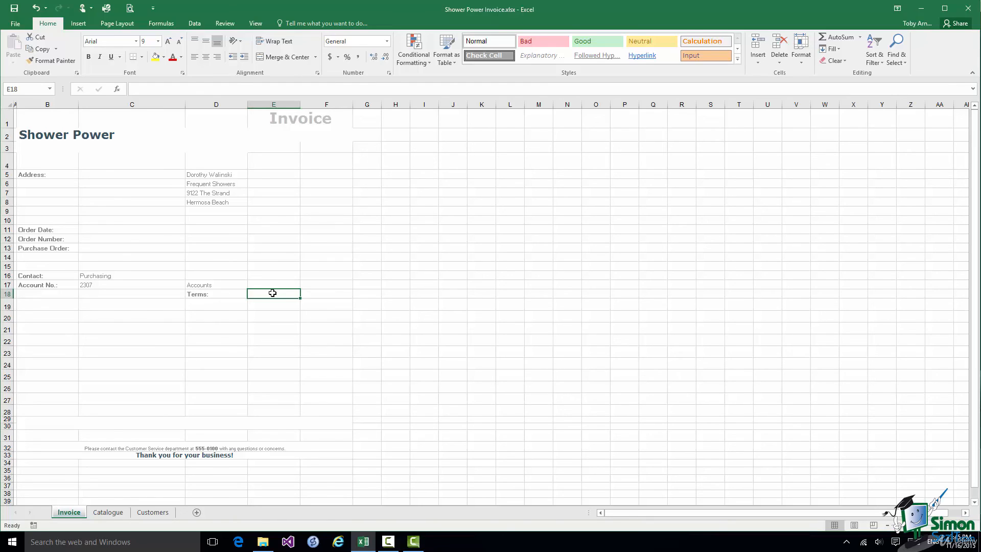
Copy D5's lookup formula into E18 and change its column index to 4 to show payment terms
left_click(211, 175)
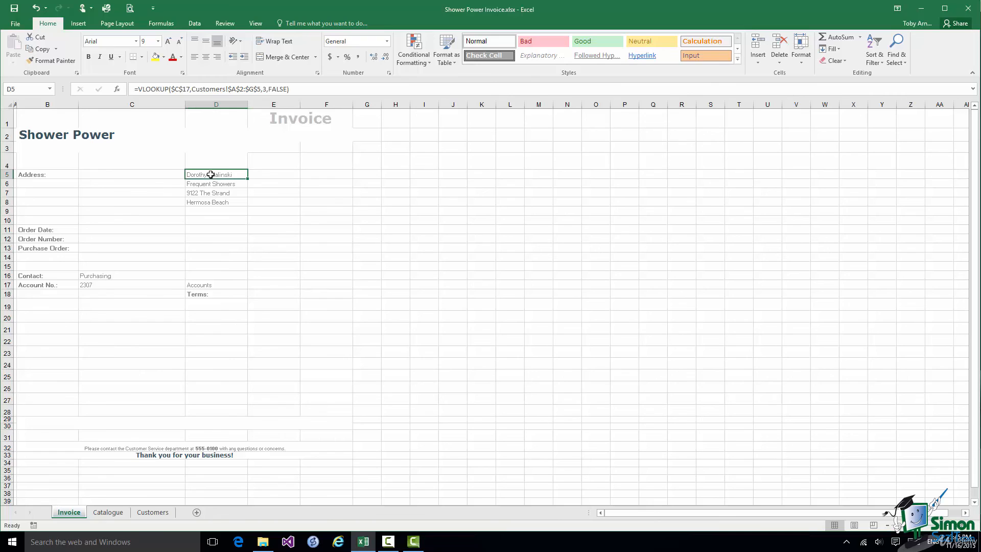
key("ctrl+c")
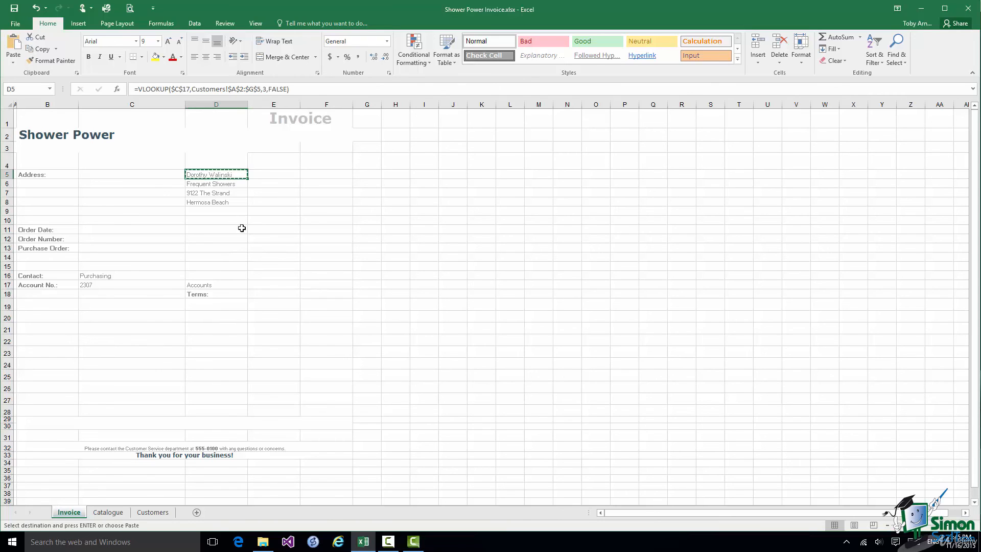
left_click(273, 294)
key("ctrl+v")
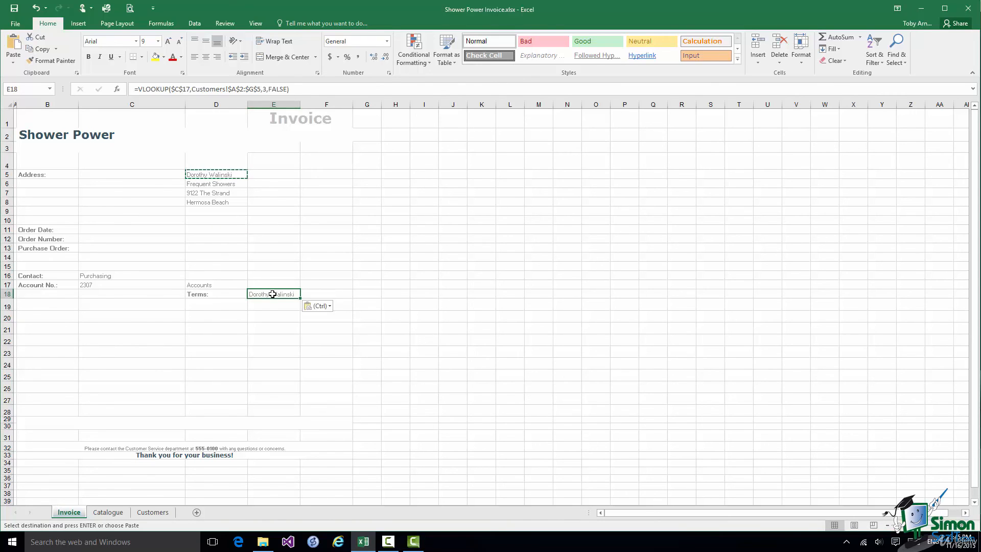
left_click(266, 88)
key("BackSpace")
type("4")
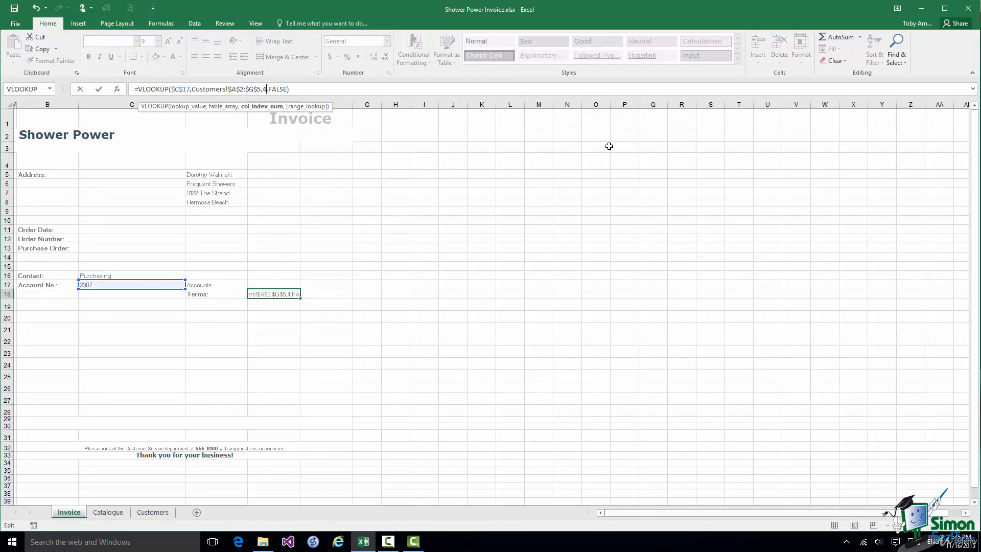
left_click(99, 90)
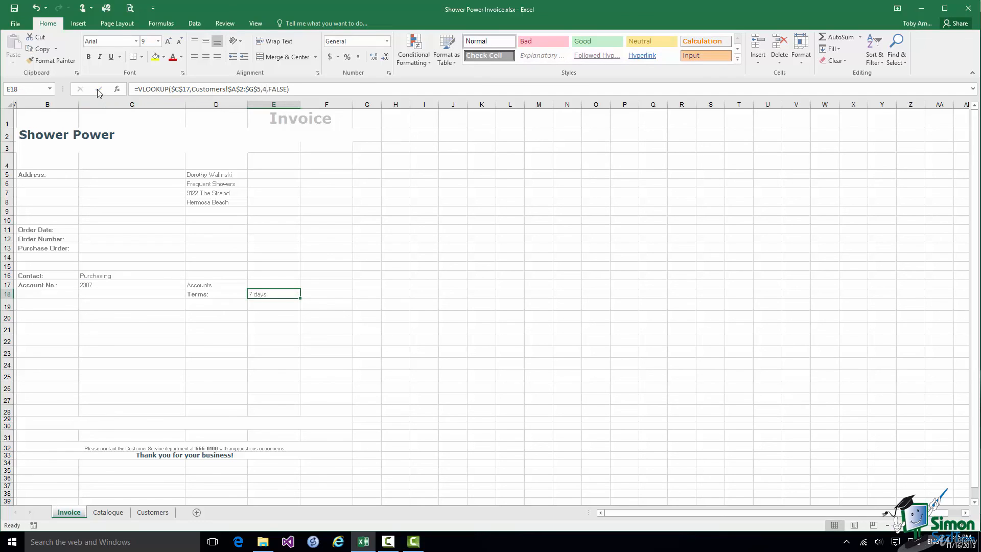
Re-enter the original account number in C17 so the terms show 30 days
left_click(93, 286)
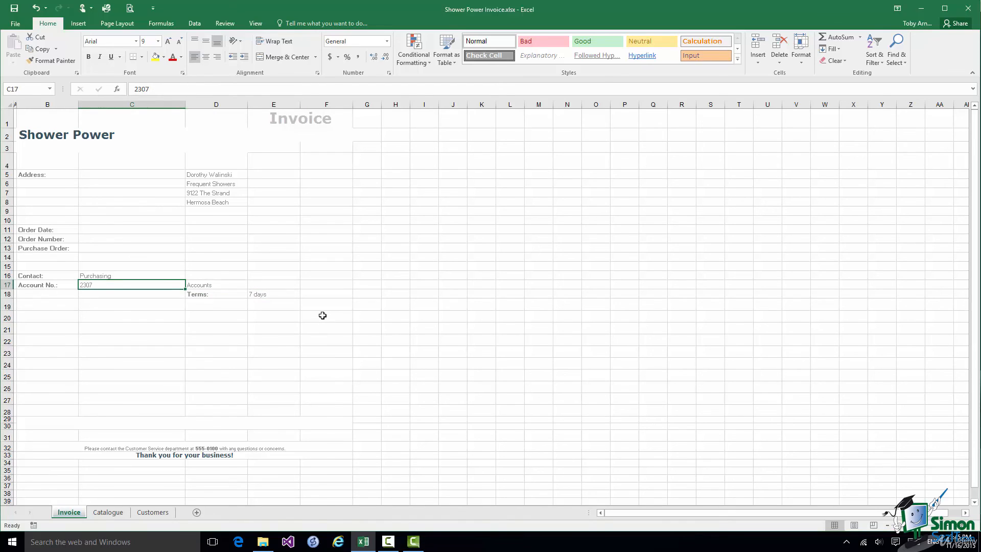
type("5112")
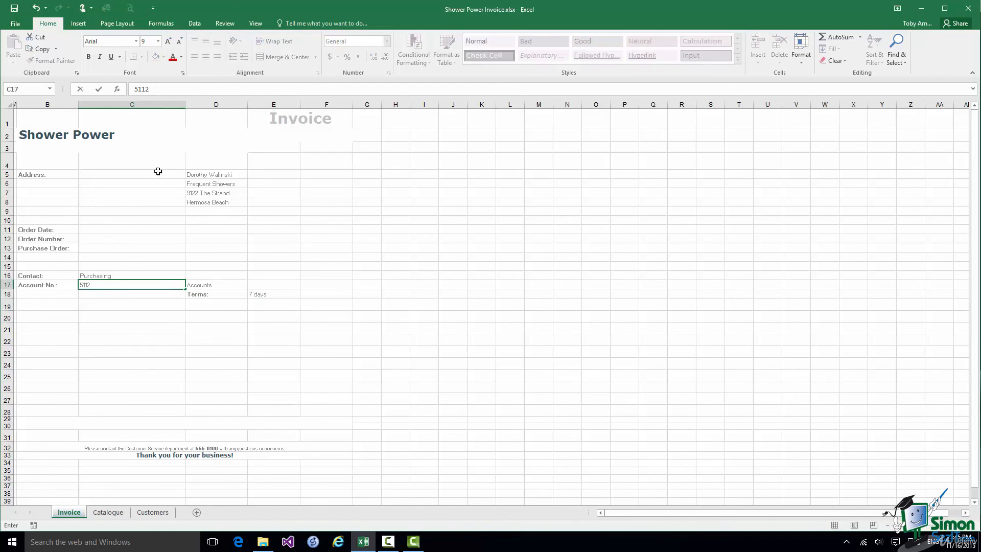
left_click(100, 90)
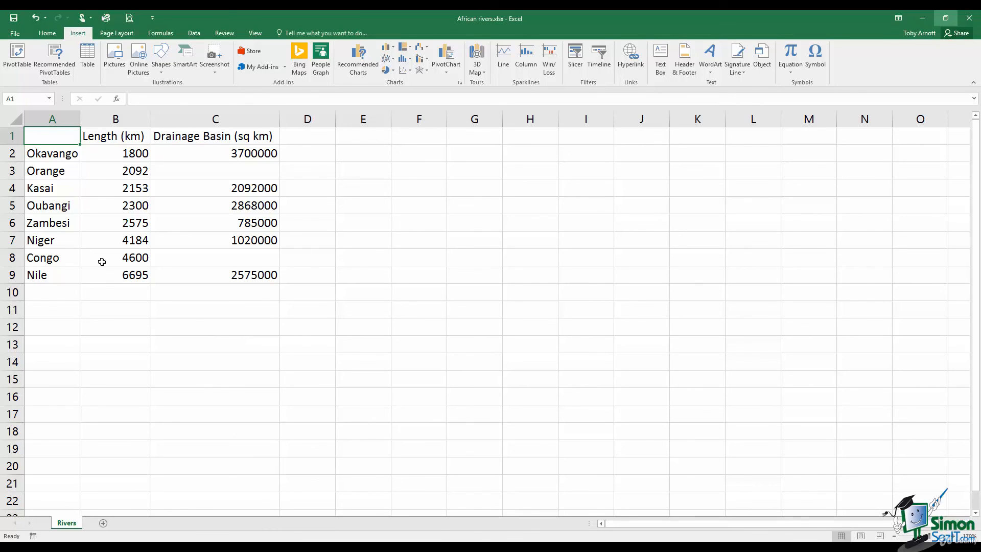
Select the river names and lengths in A1:B9 and bring up Recommended Charts
left_click_drag(56, 140, 122, 279)
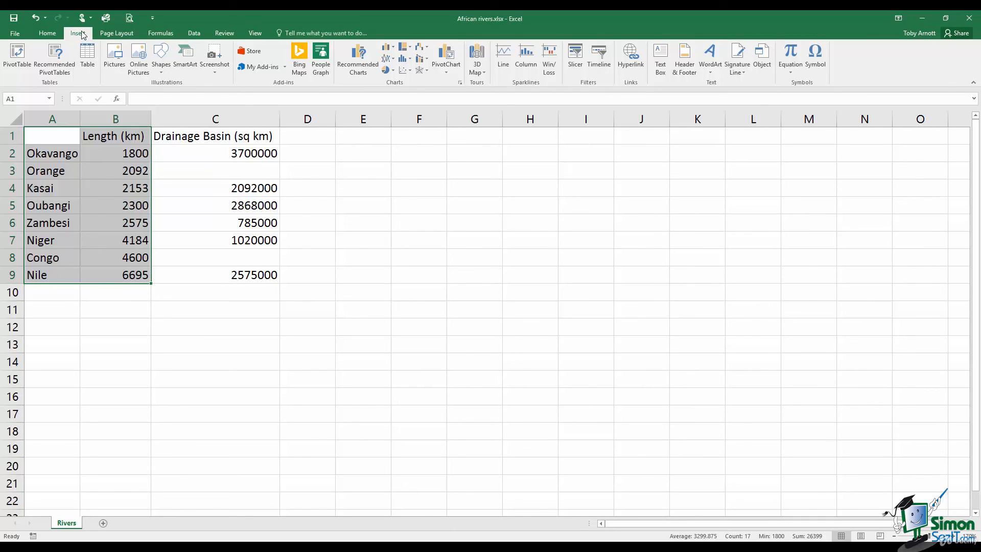
left_click(364, 65)
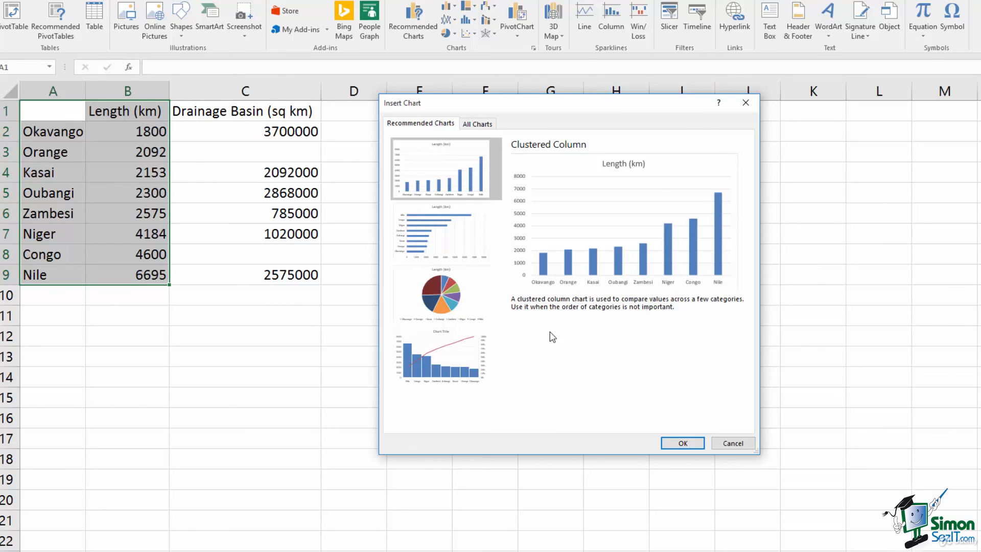
Preview the river lengths as a clustered bar chart, then as a pie chart
left_click(455, 223)
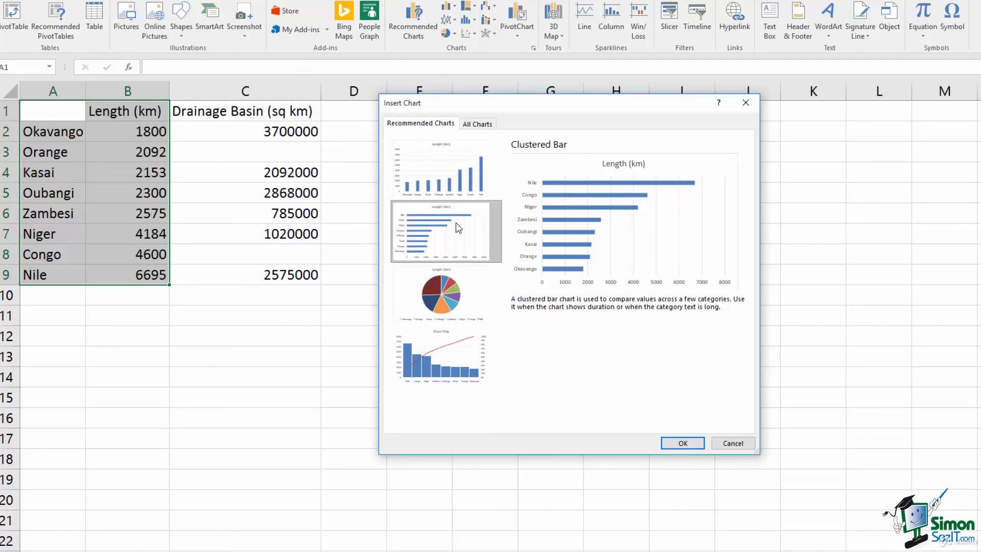
left_click(449, 296)
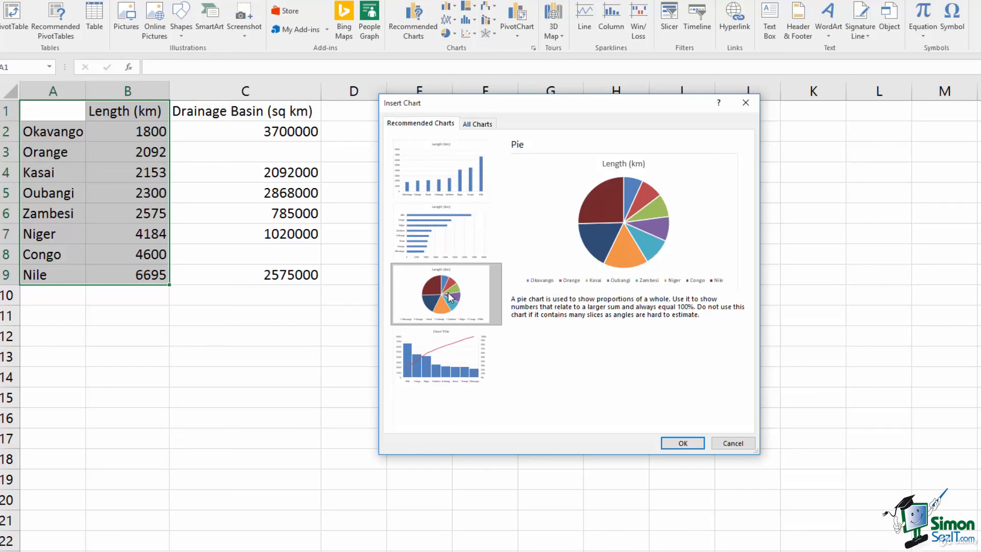
Compare the Pareto, clustered column and clustered bar previews, ending on clustered bar
left_click(448, 377)
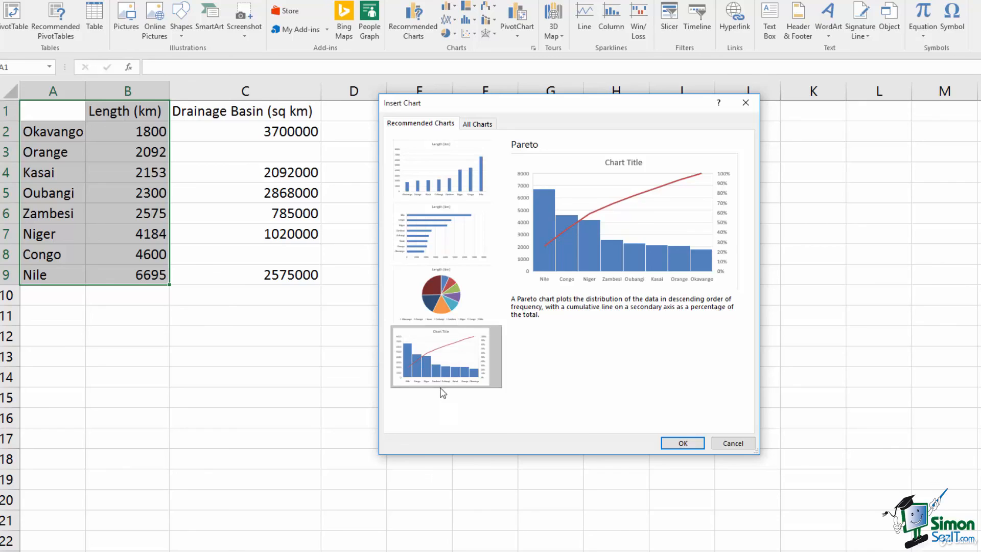
left_click(429, 171)
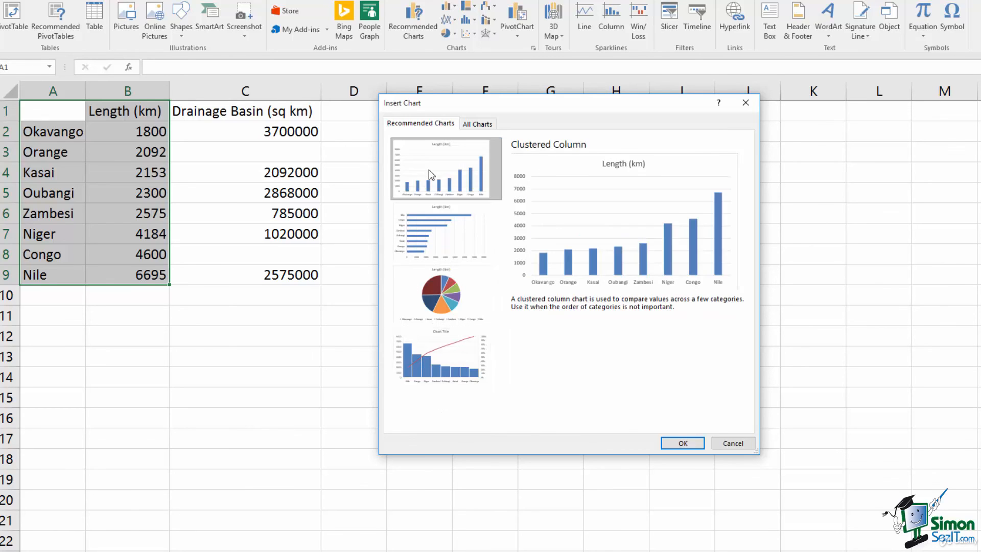
left_click(430, 233)
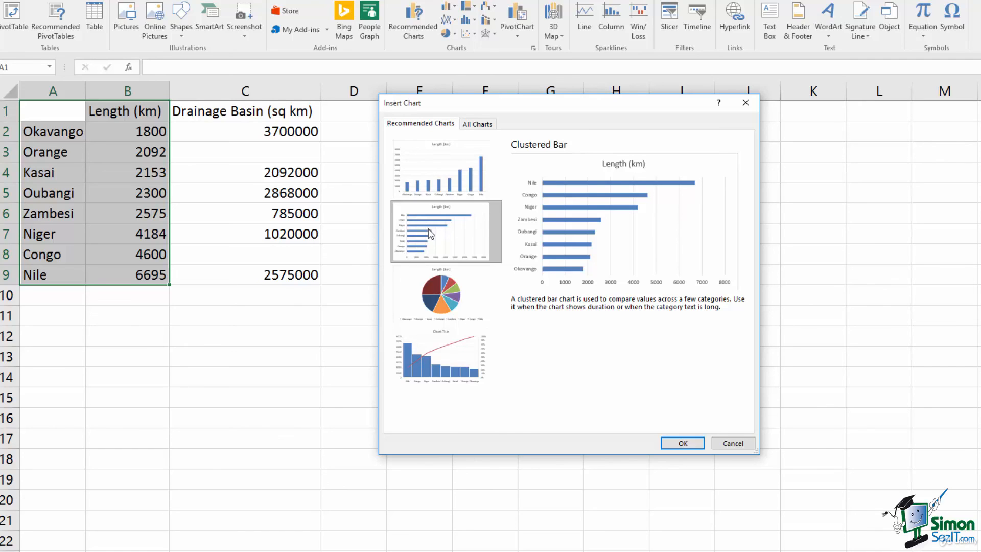
left_click(431, 173)
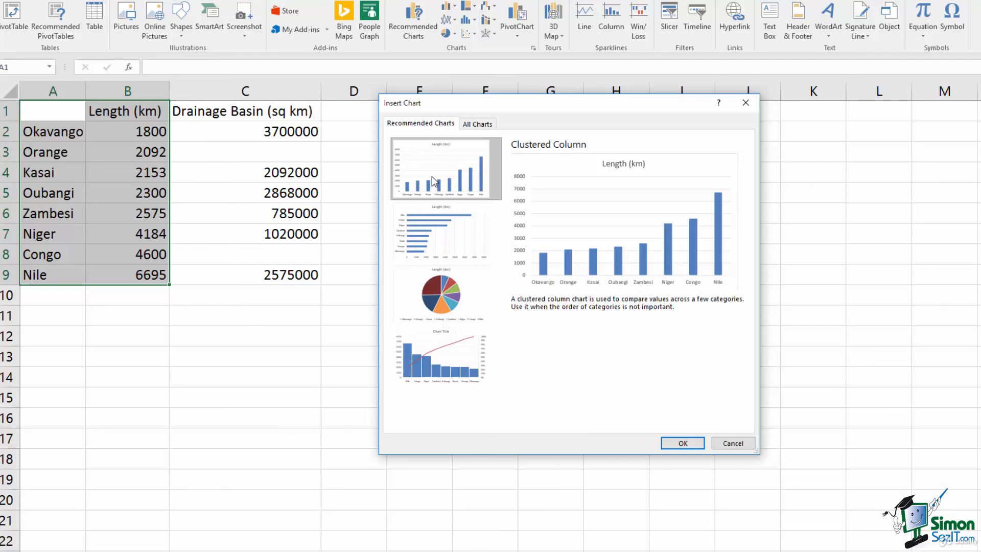
left_click(442, 234)
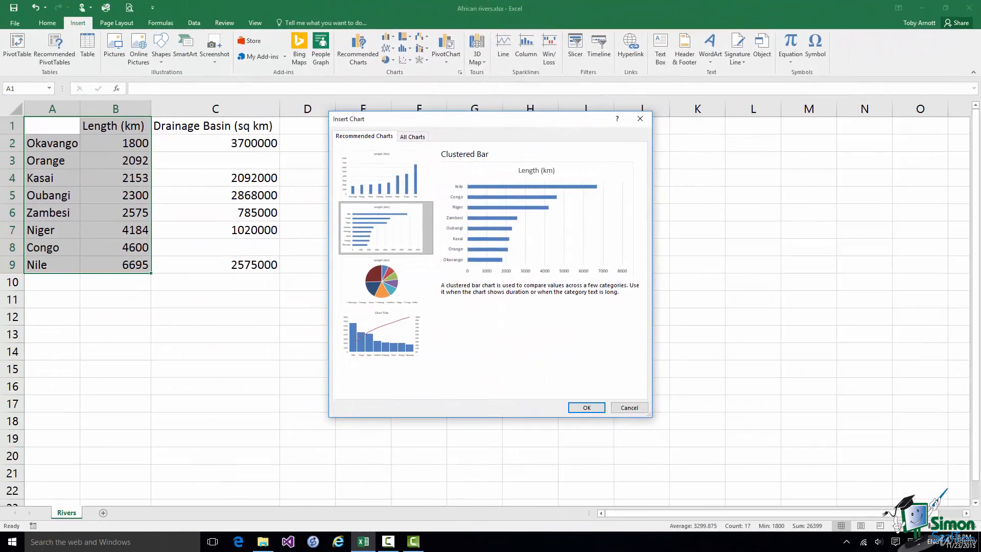
Browse All Charts, looking at the Templates category and then the Stock chart types
left_click(410, 138)
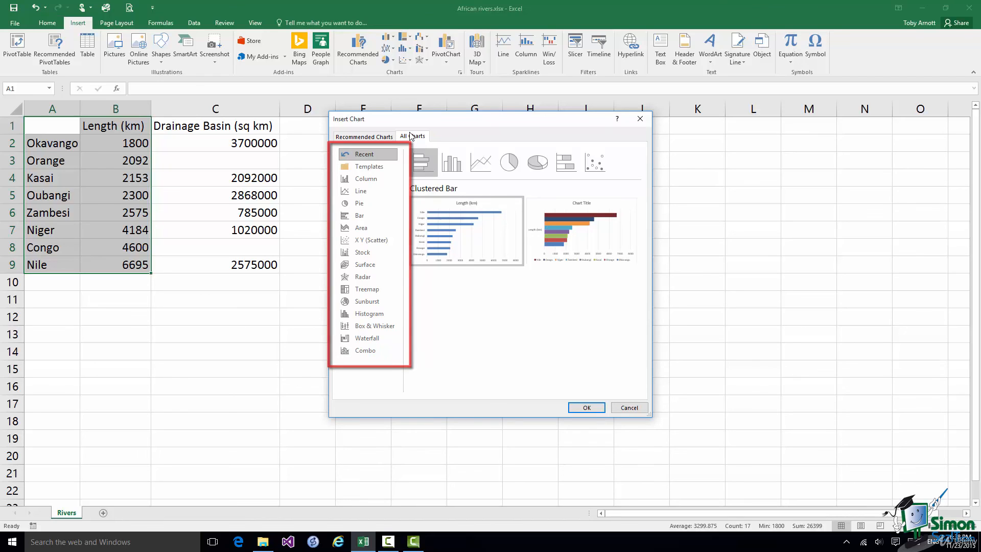
left_click(381, 167)
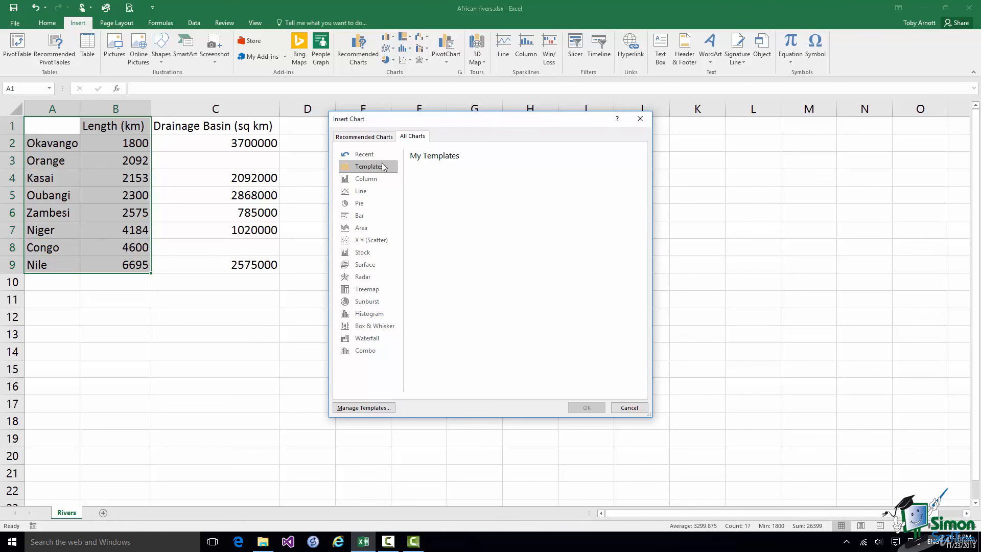
left_click(375, 252)
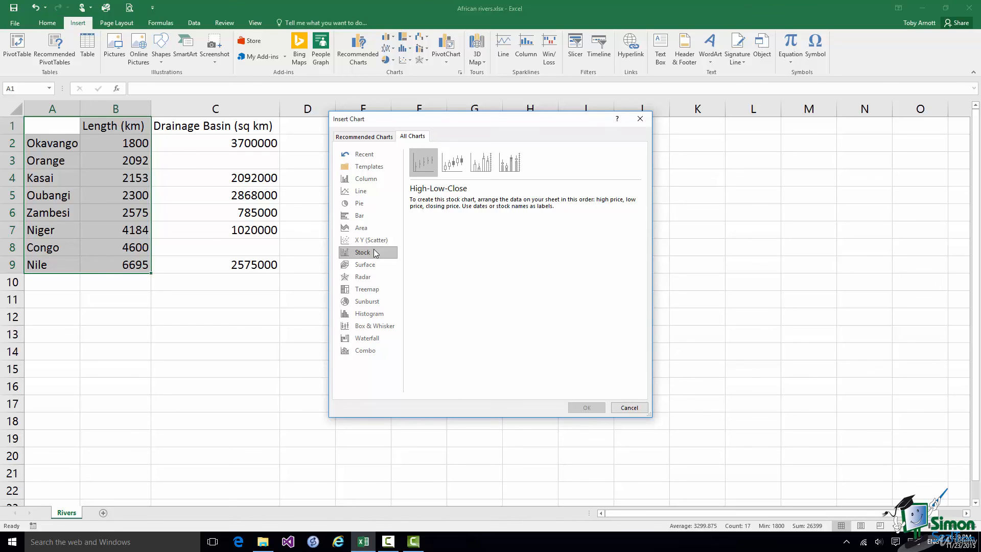
Cancel the Insert Chart dialog, then choose More Statistical Charts from the Statistic Chart dropdown
left_click(629, 408)
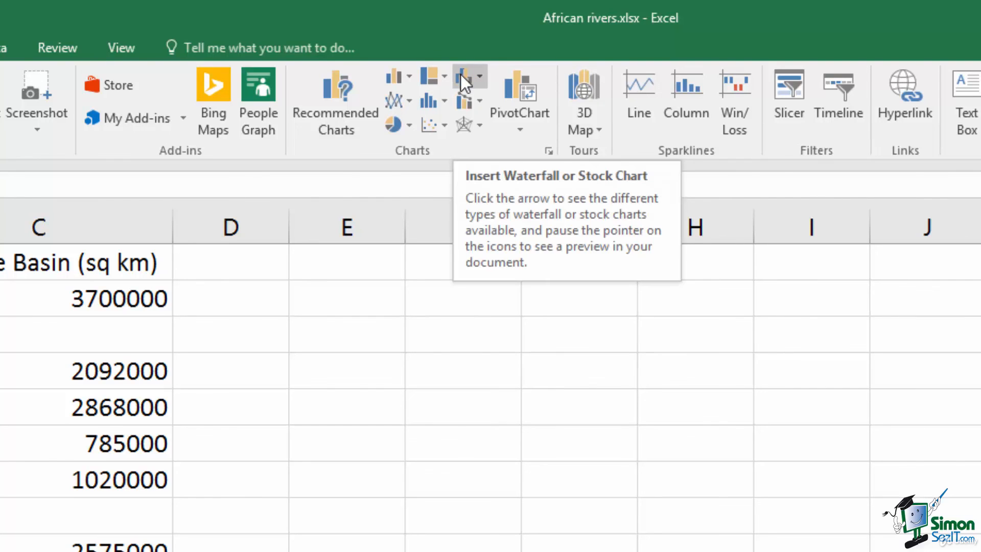
left_click(444, 102)
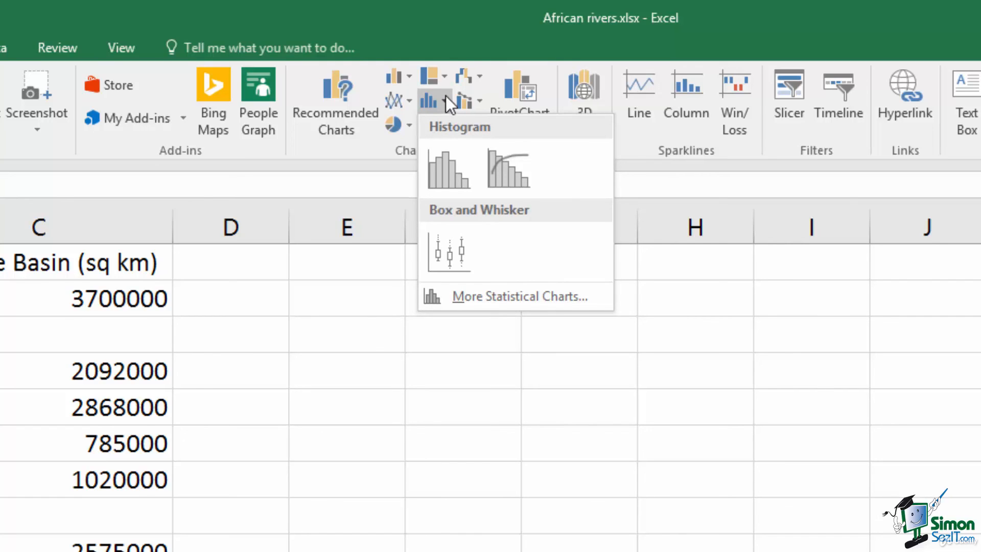
left_click(486, 294)
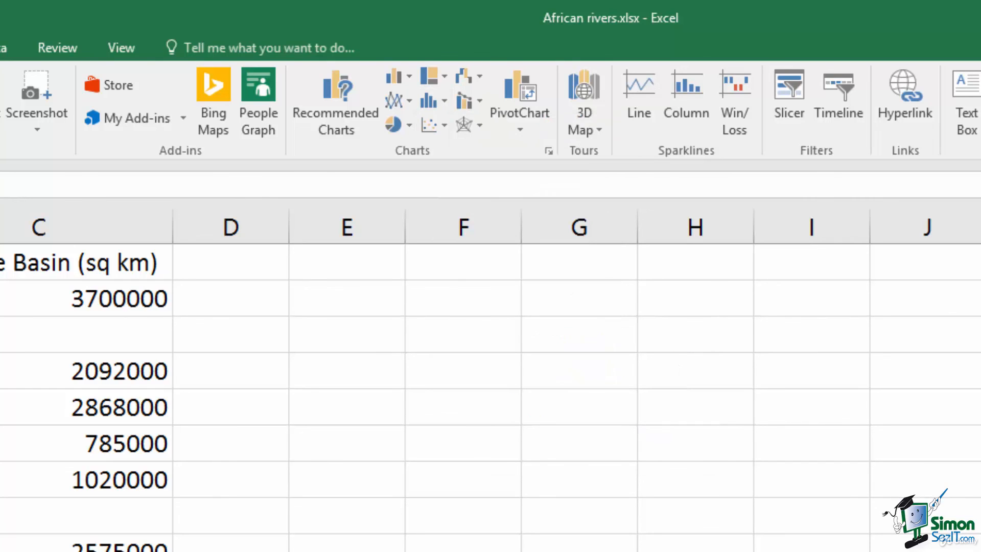
Insert the recommended clustered column chart of the eight river lengths
left_click(549, 150)
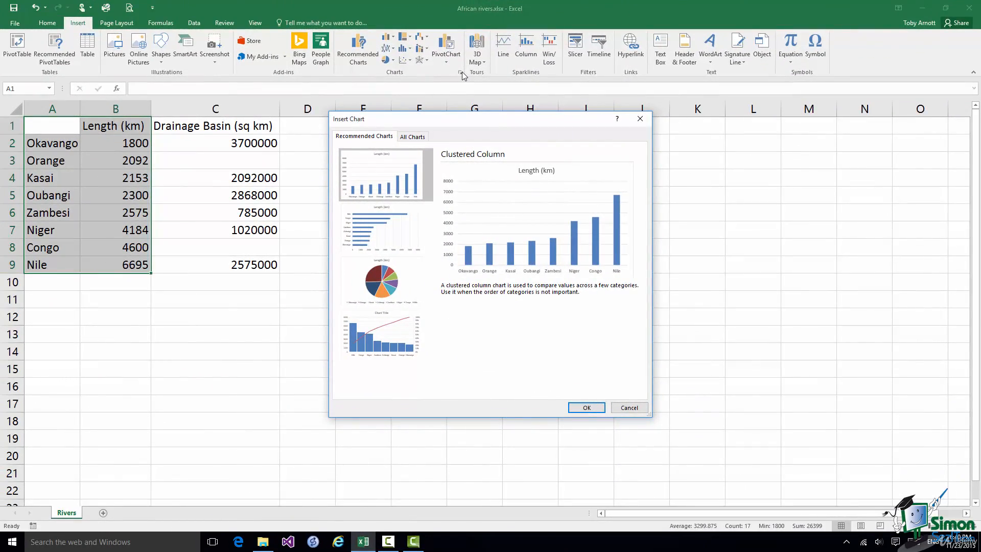
left_click(586, 407)
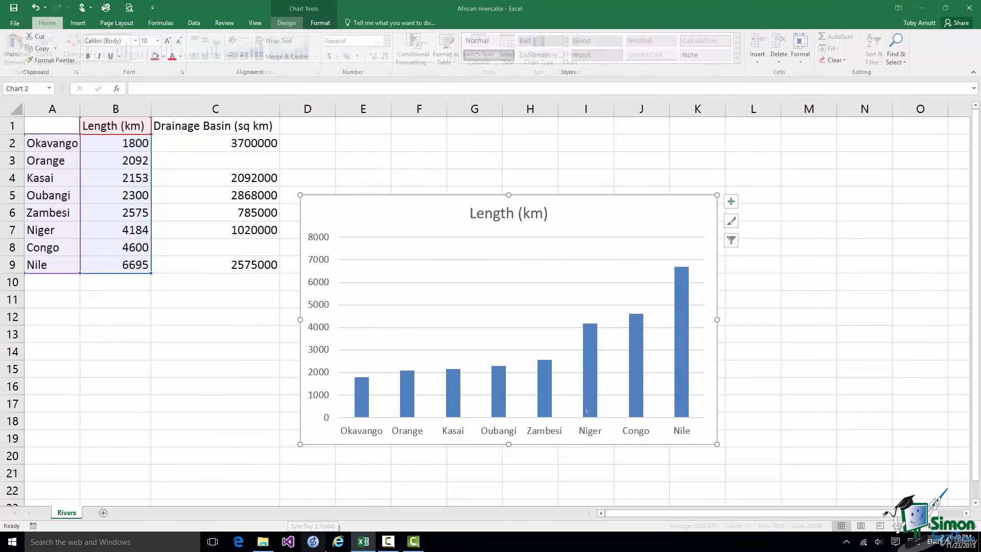
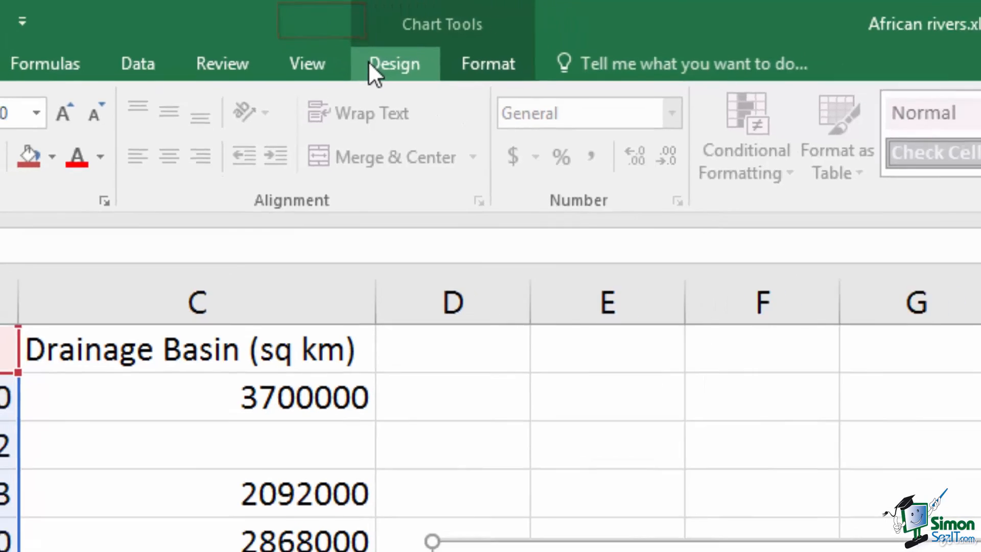
Give the river-length column chart the dark Chart Style with glowing outlined bars and gridlines
left_click(415, 71)
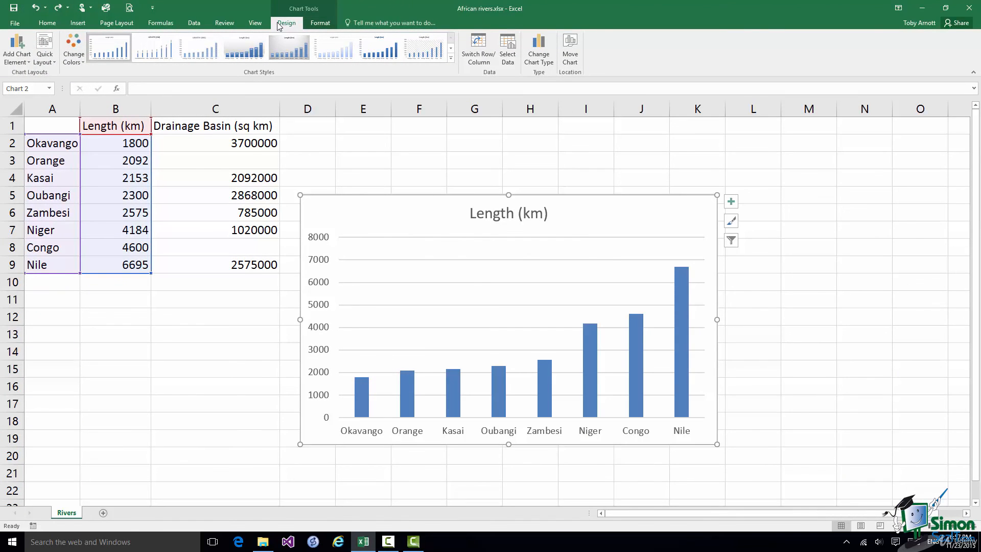
left_click(451, 60)
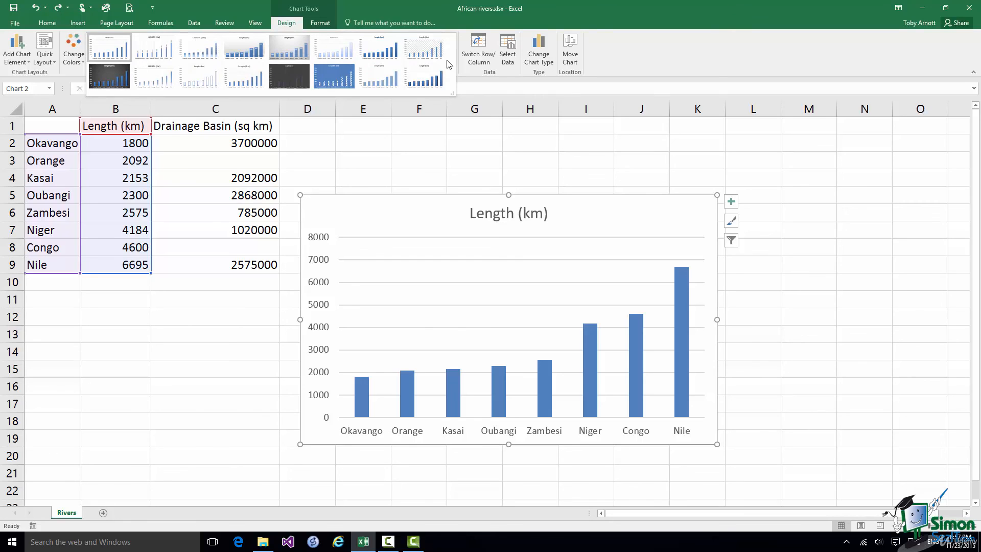
left_click(302, 80)
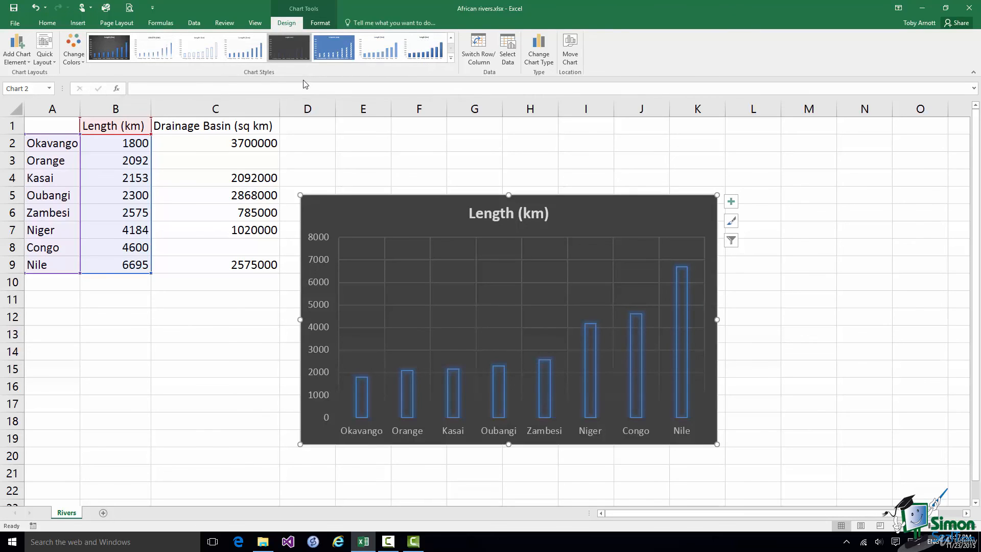
left_click(320, 23)
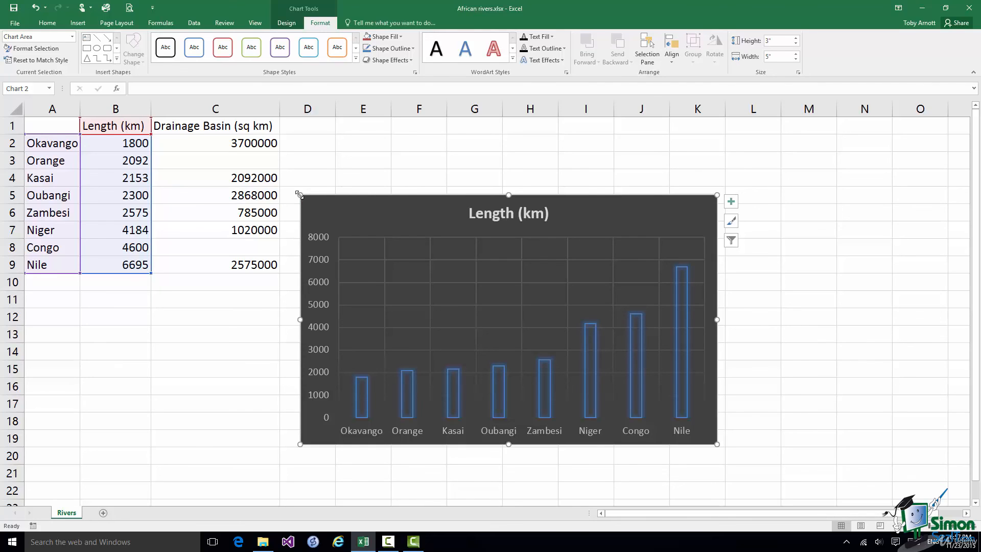
Enlarge the chart to about 3.93 by 6.3 inches by stretching its top-left corner up toward C1
left_click_drag(299, 194, 192, 105)
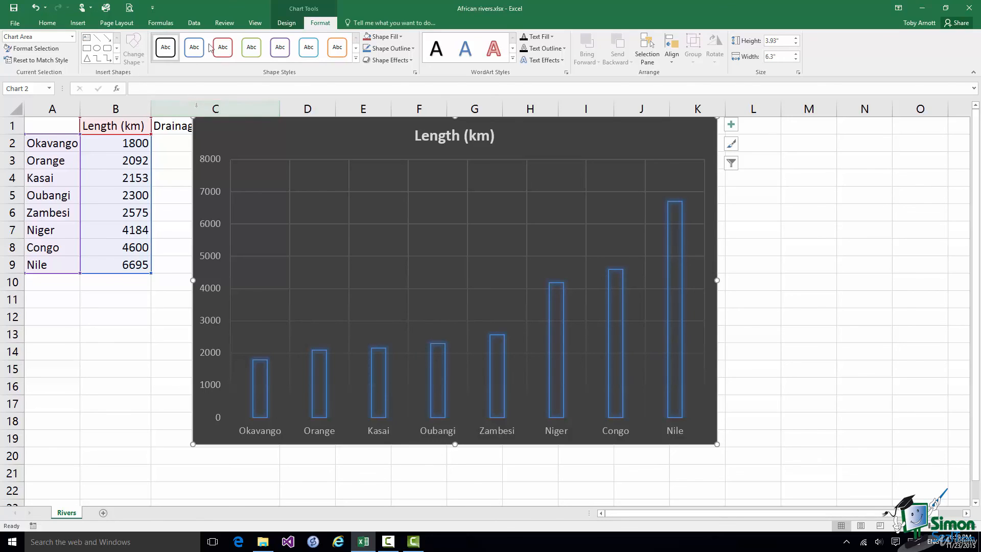
left_click(289, 24)
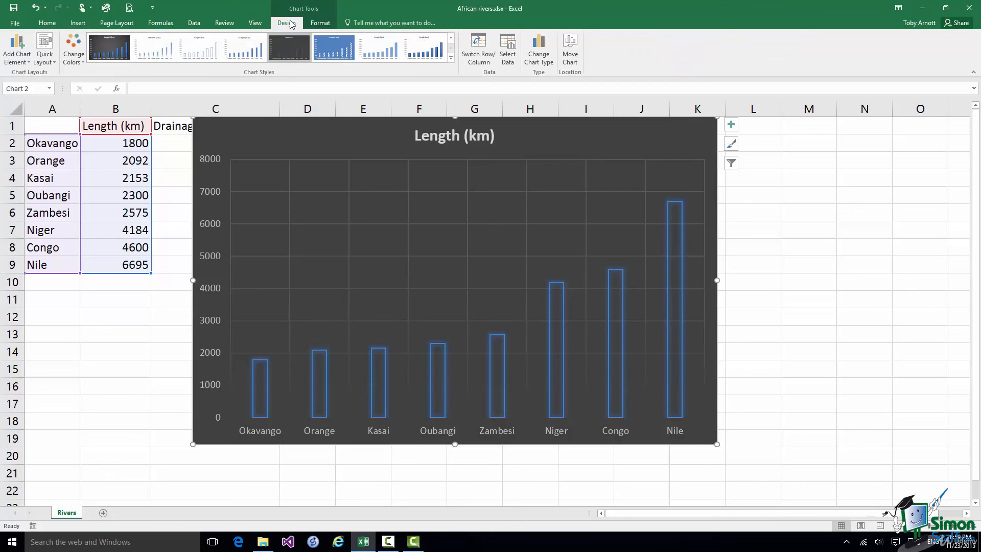
Move the chart onto a new sheet named 'River lengths chart', replacing the default name Chart1
left_click(570, 52)
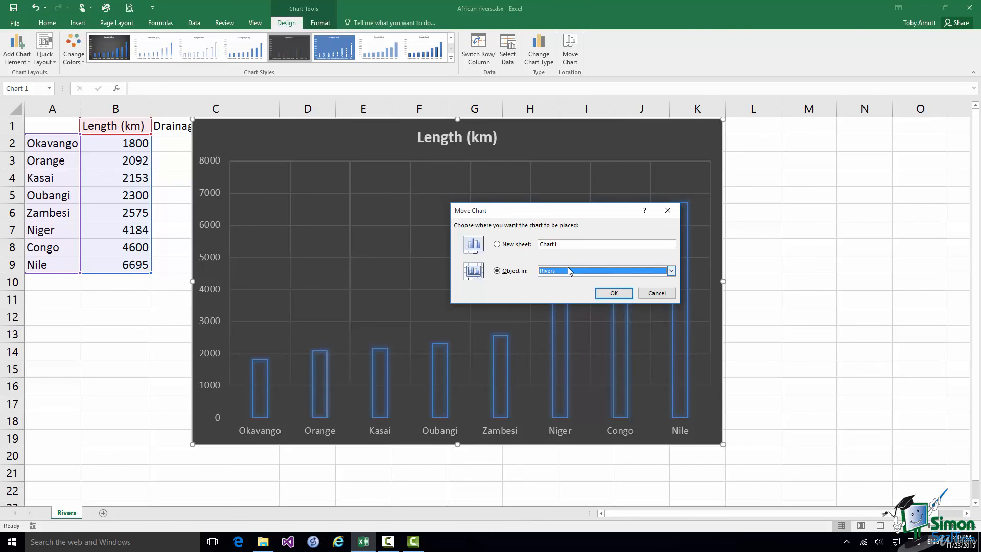
left_click(671, 272)
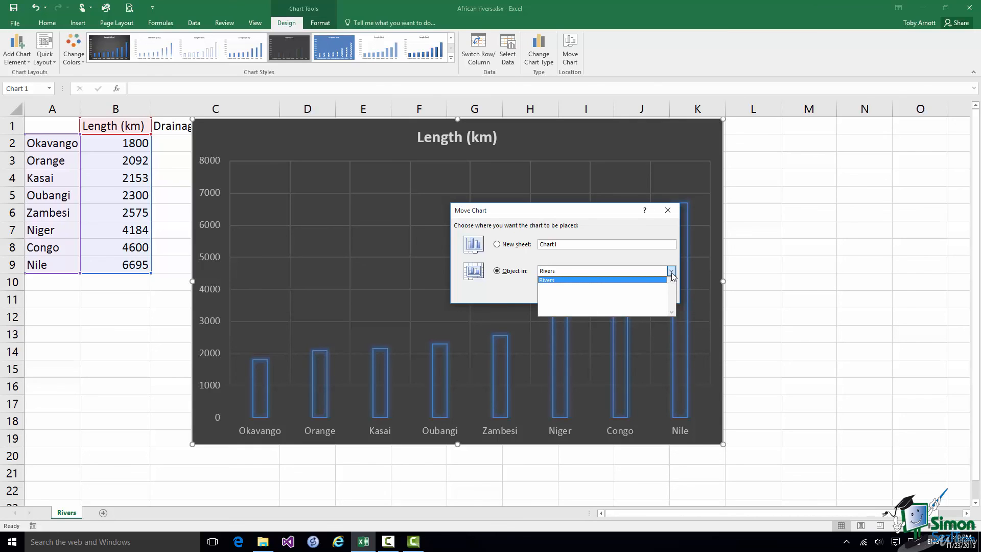
left_click(497, 246)
left_click(558, 245)
key("BackSpace")
key("BackSpace")
key("BackSpace")
key("BackSpace")
key("BackSpace")
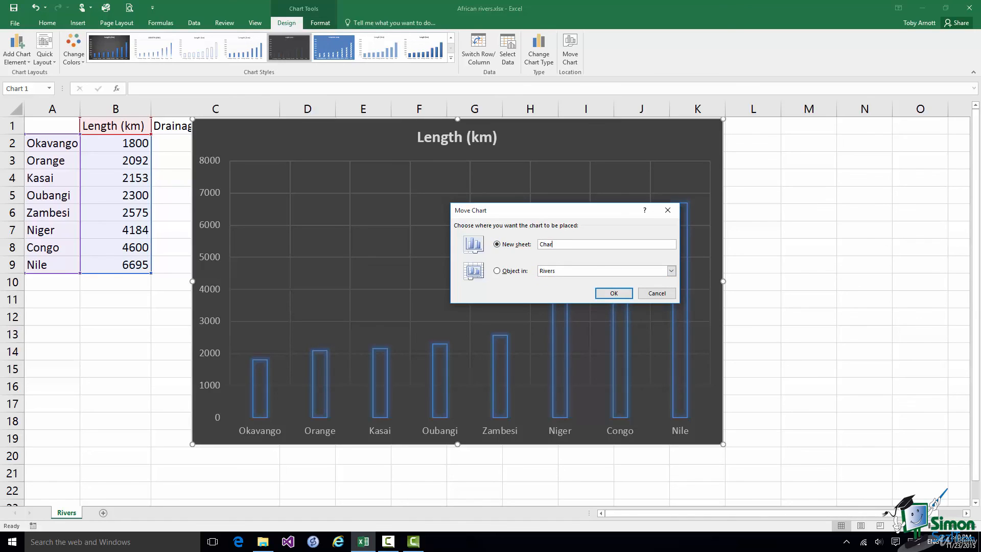
type("River lengths chart")
left_click(613, 294)
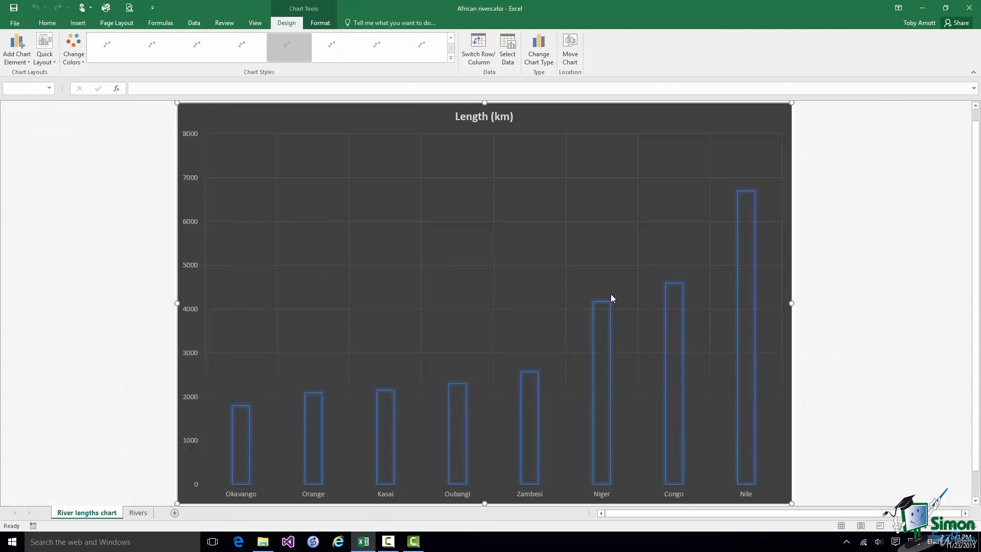